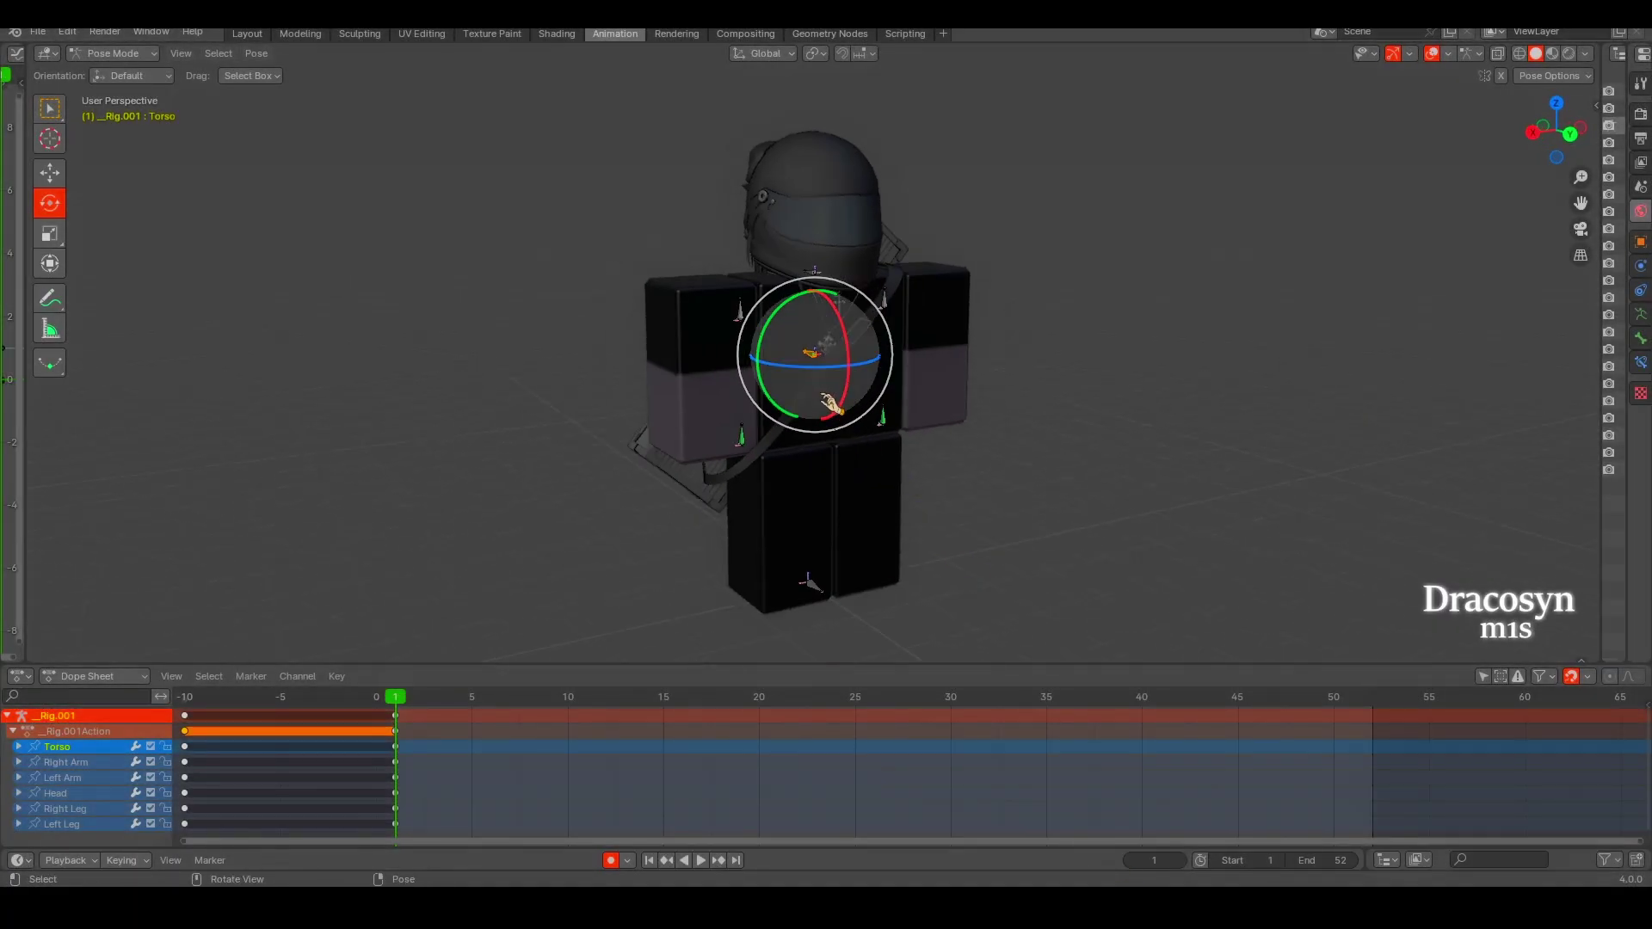
Rotate and key the torso at frames 6, 10 and 13 to start the twist.
left_click_drag(395, 697, 491, 697)
key("r")
key("r")
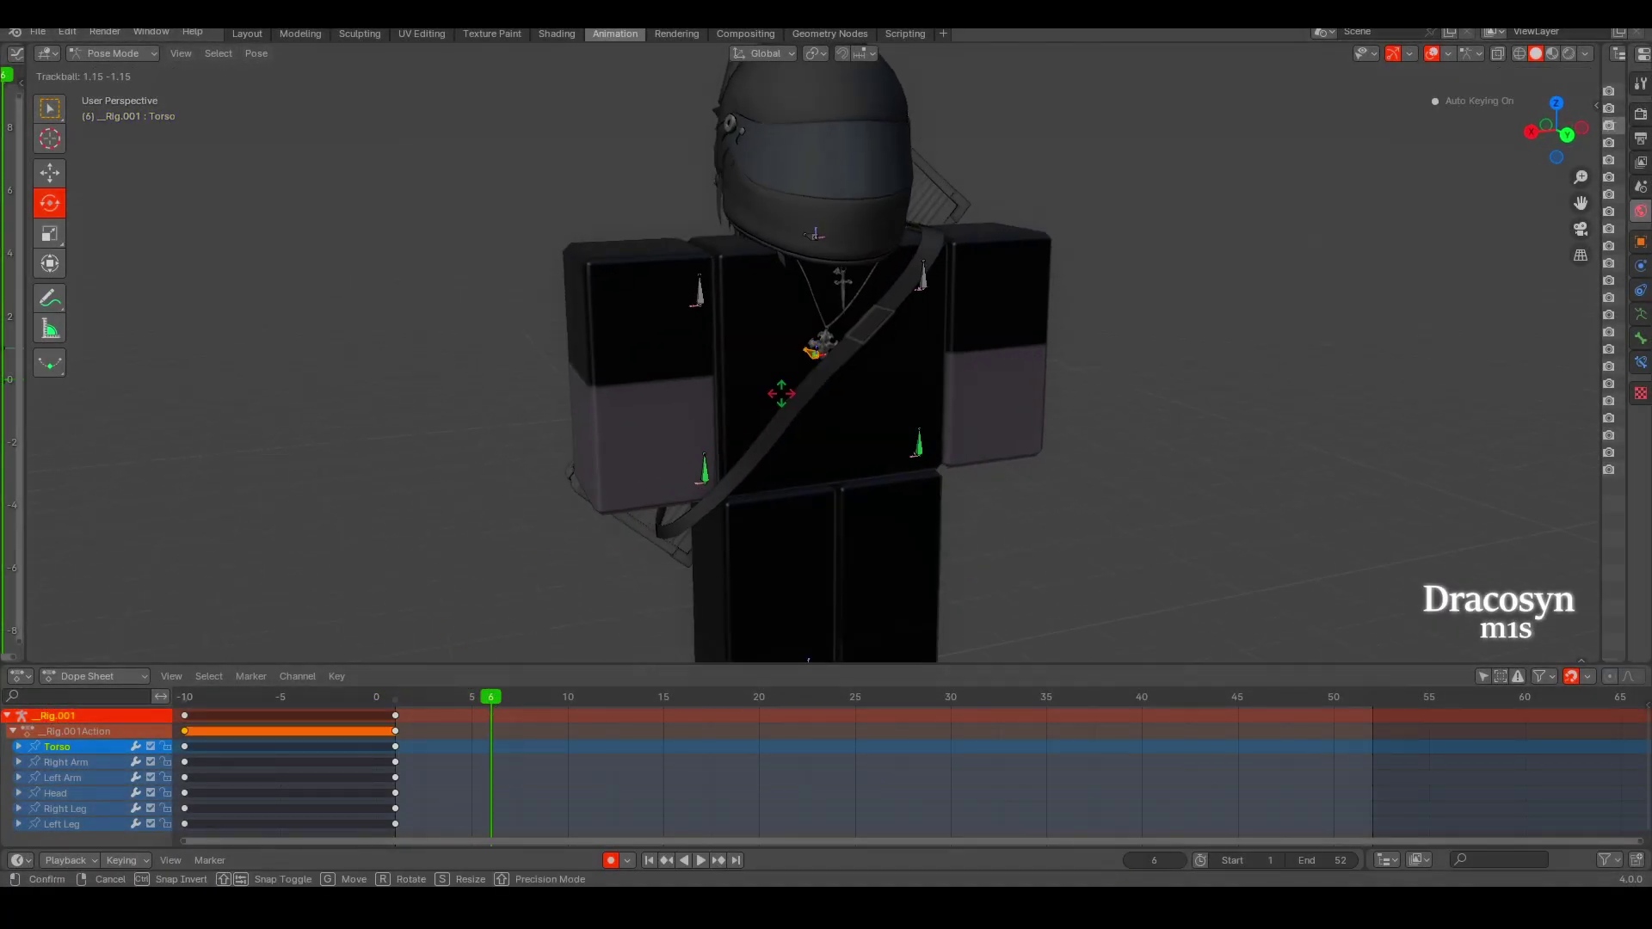
left_click(782, 394)
left_click_drag(895, 355, 825, 378)
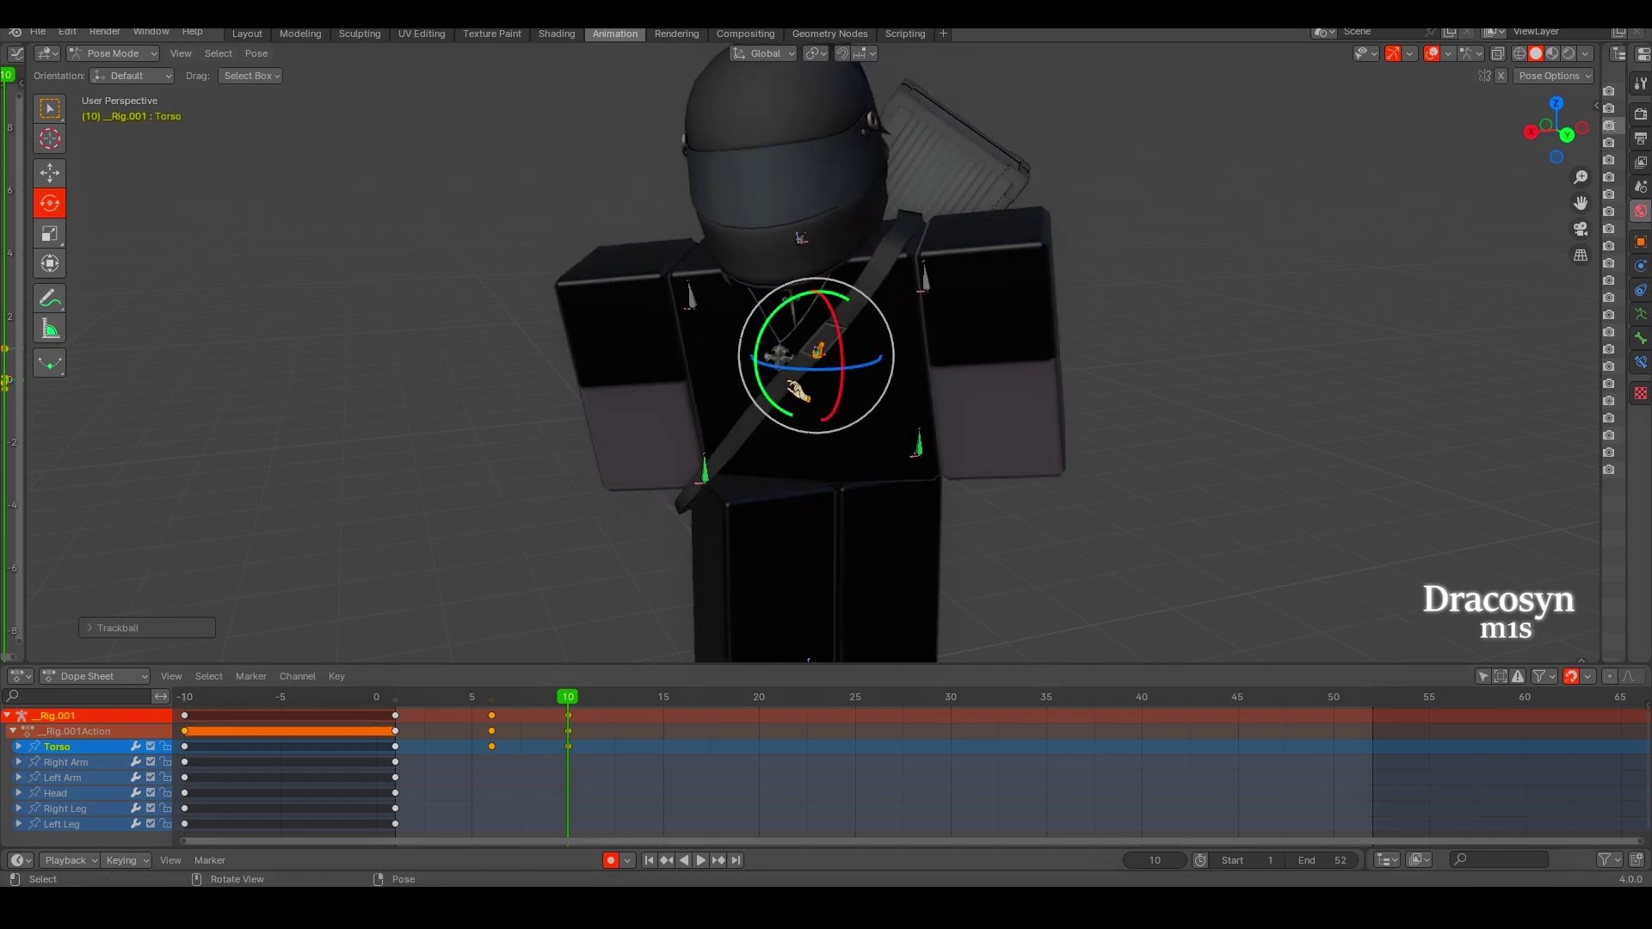
key("r")
key("r")
key("i")
middle_click_drag(686, 658, 369, 645)
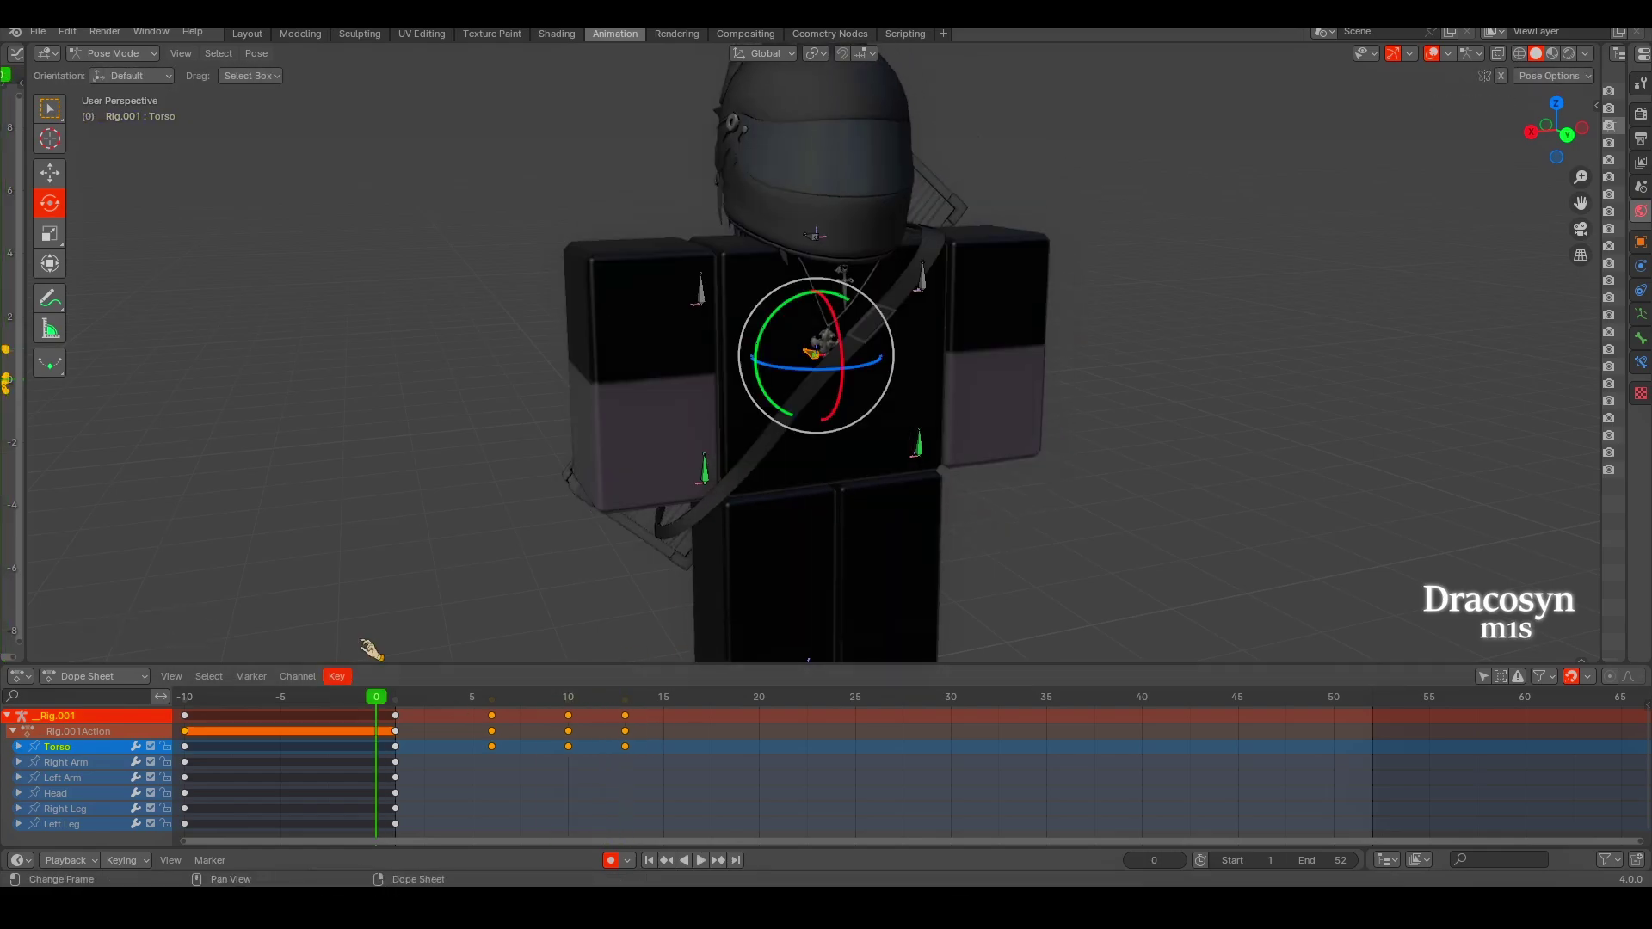
Play back the torso twist from frame 1 to preview the swing.
key("space")
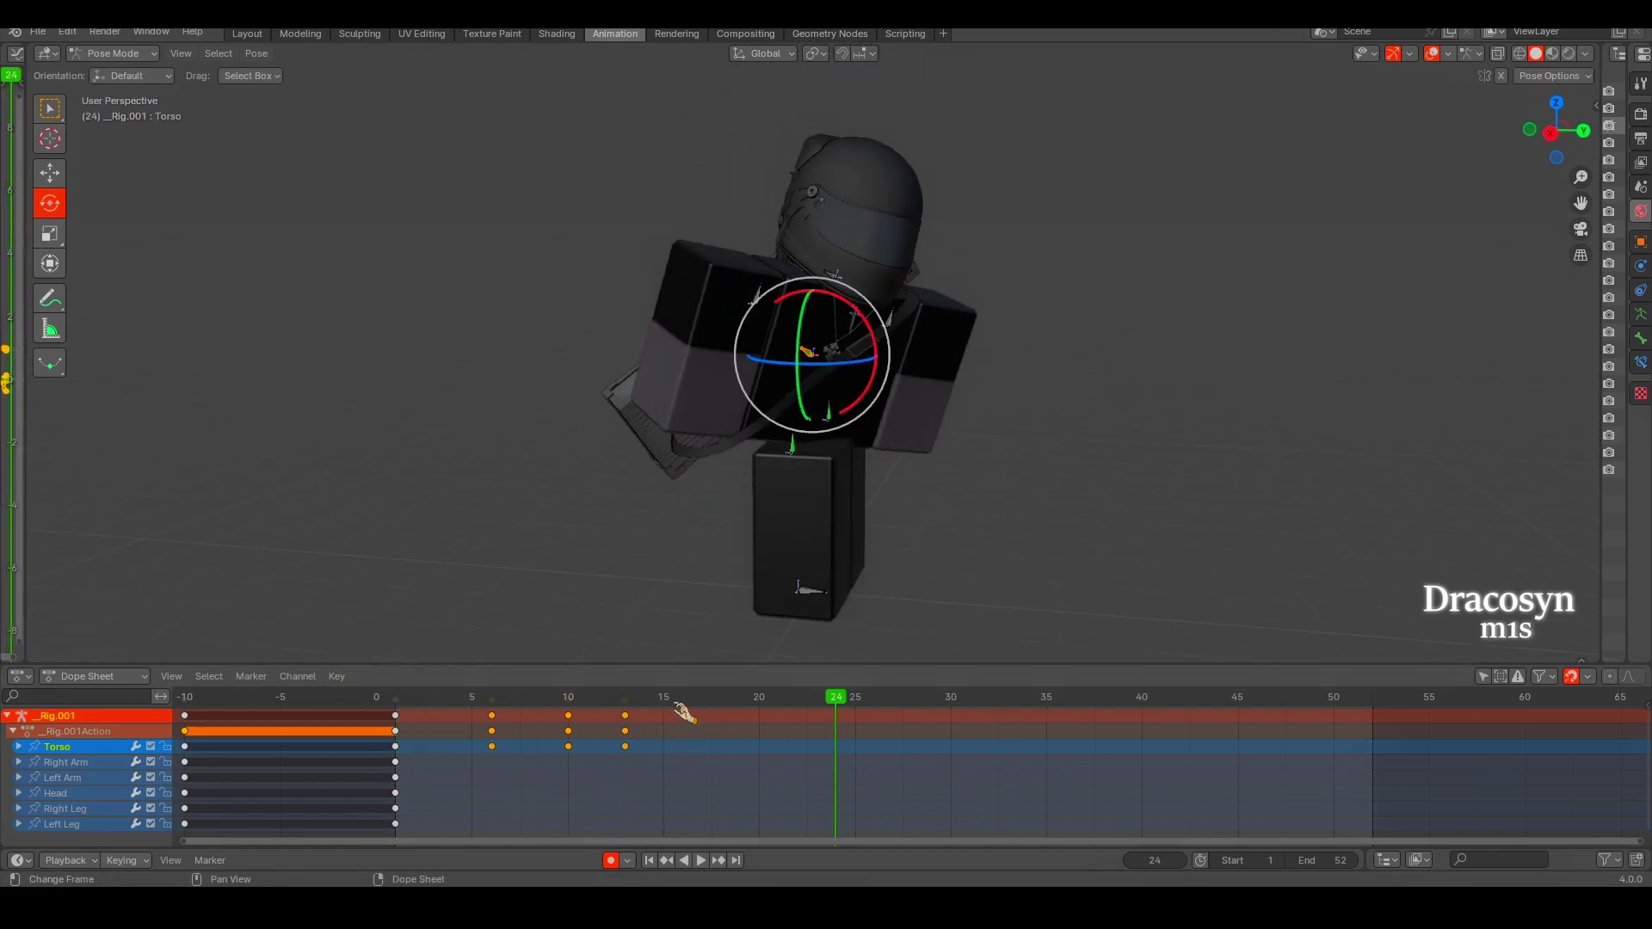
key("space")
left_click(519, 721)
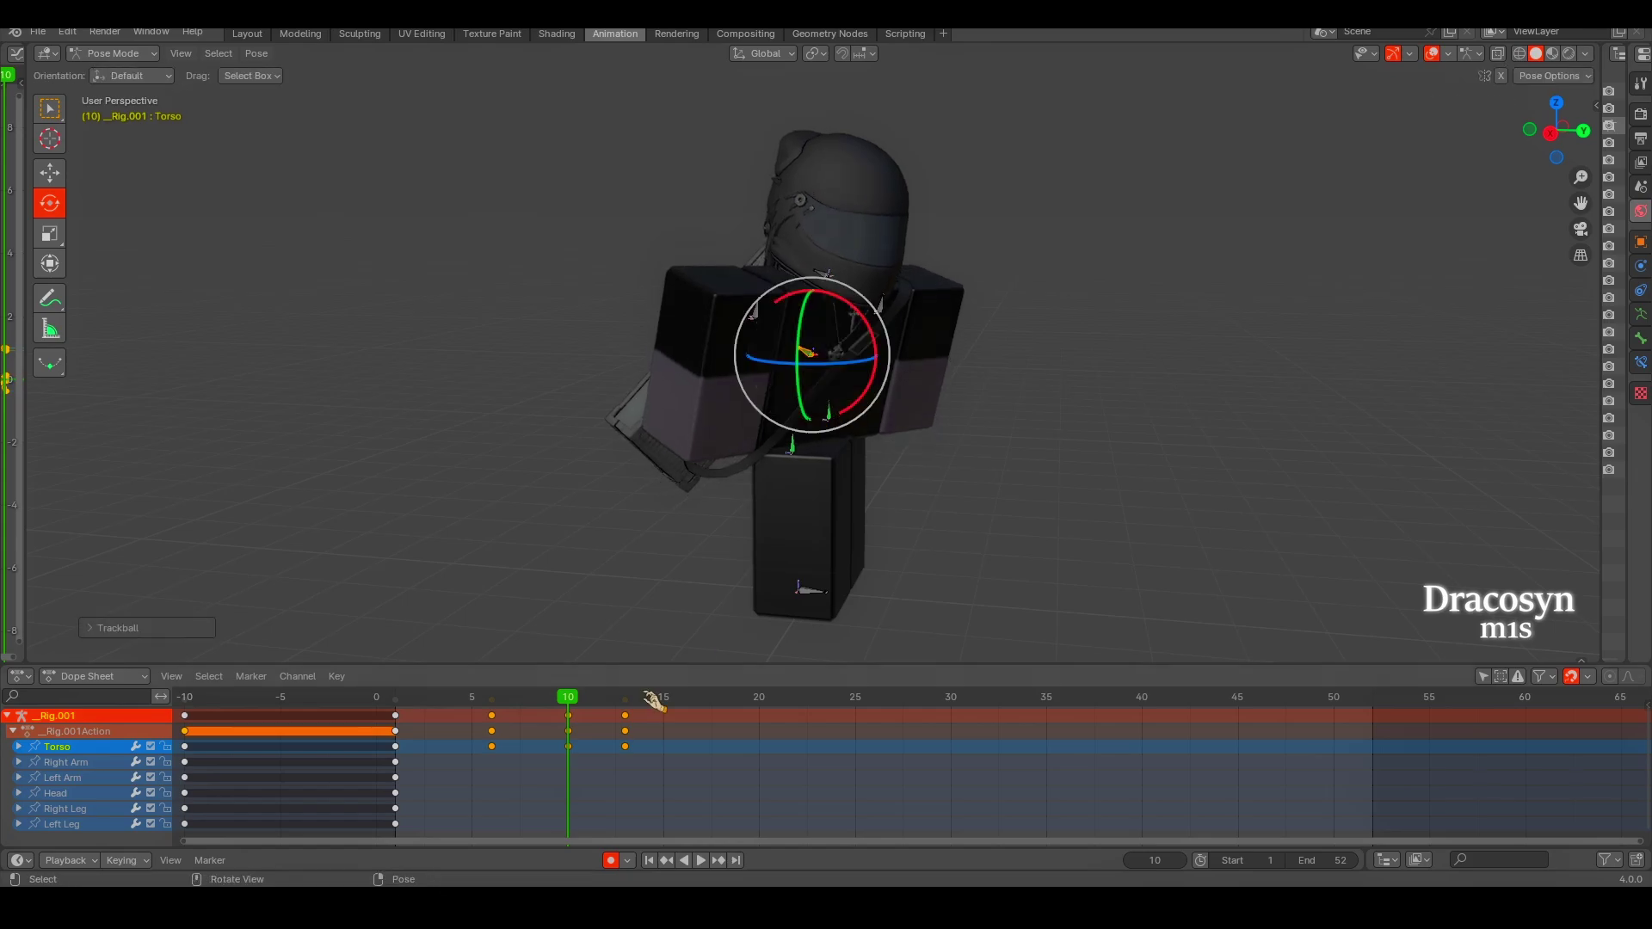
key("space")
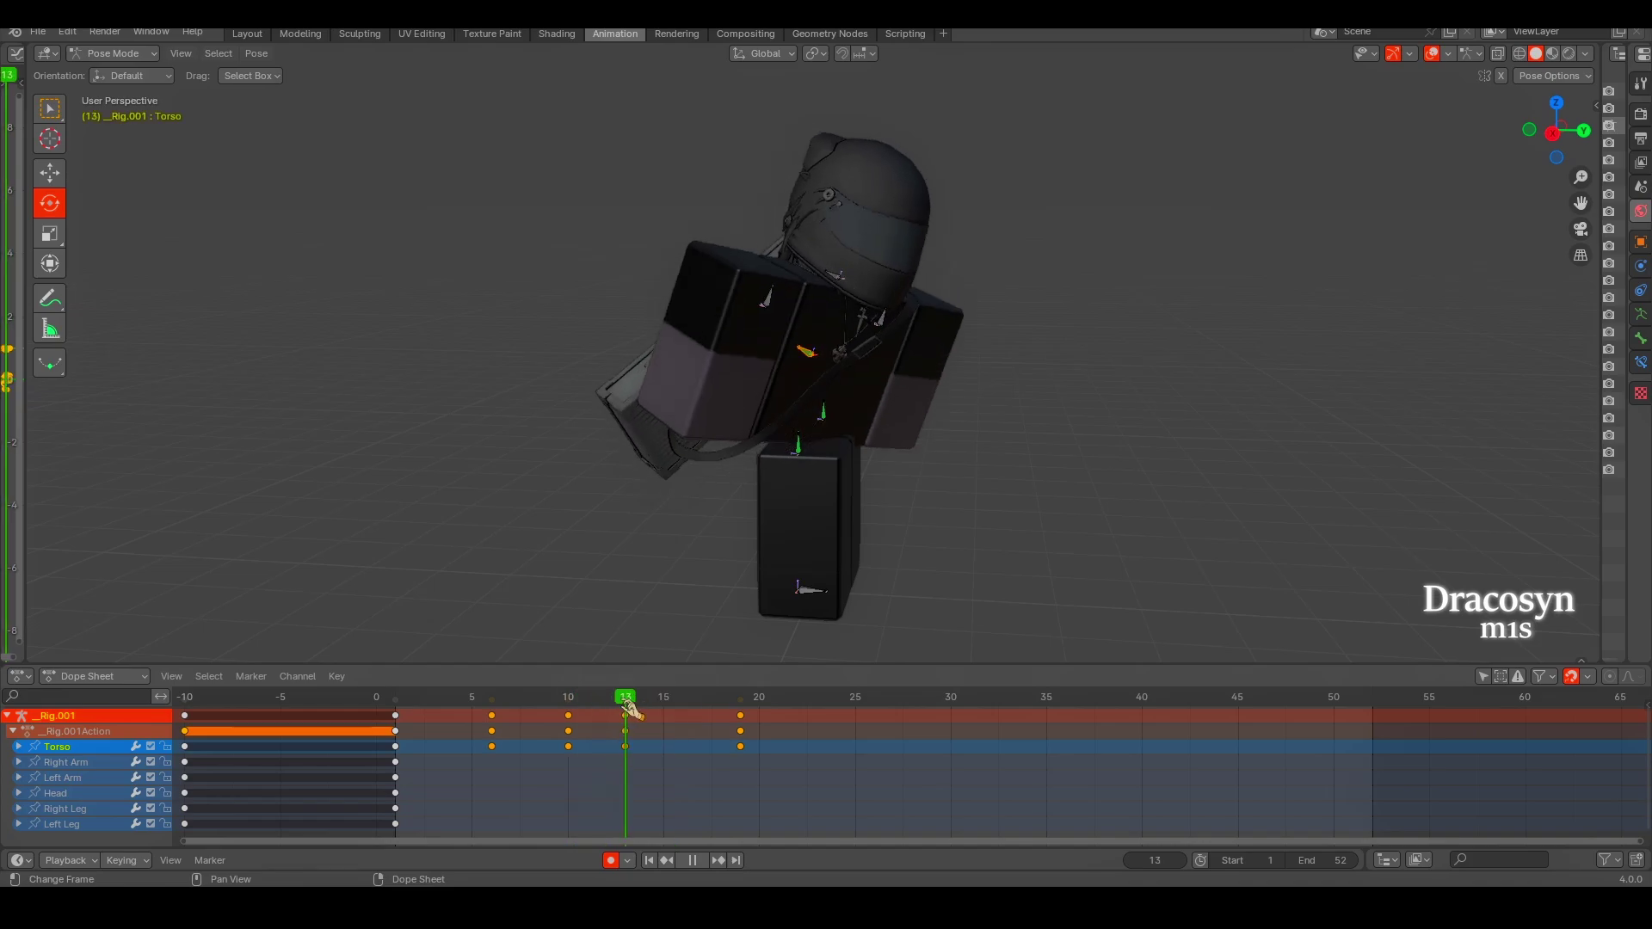
left_click(322, 717)
key("space")
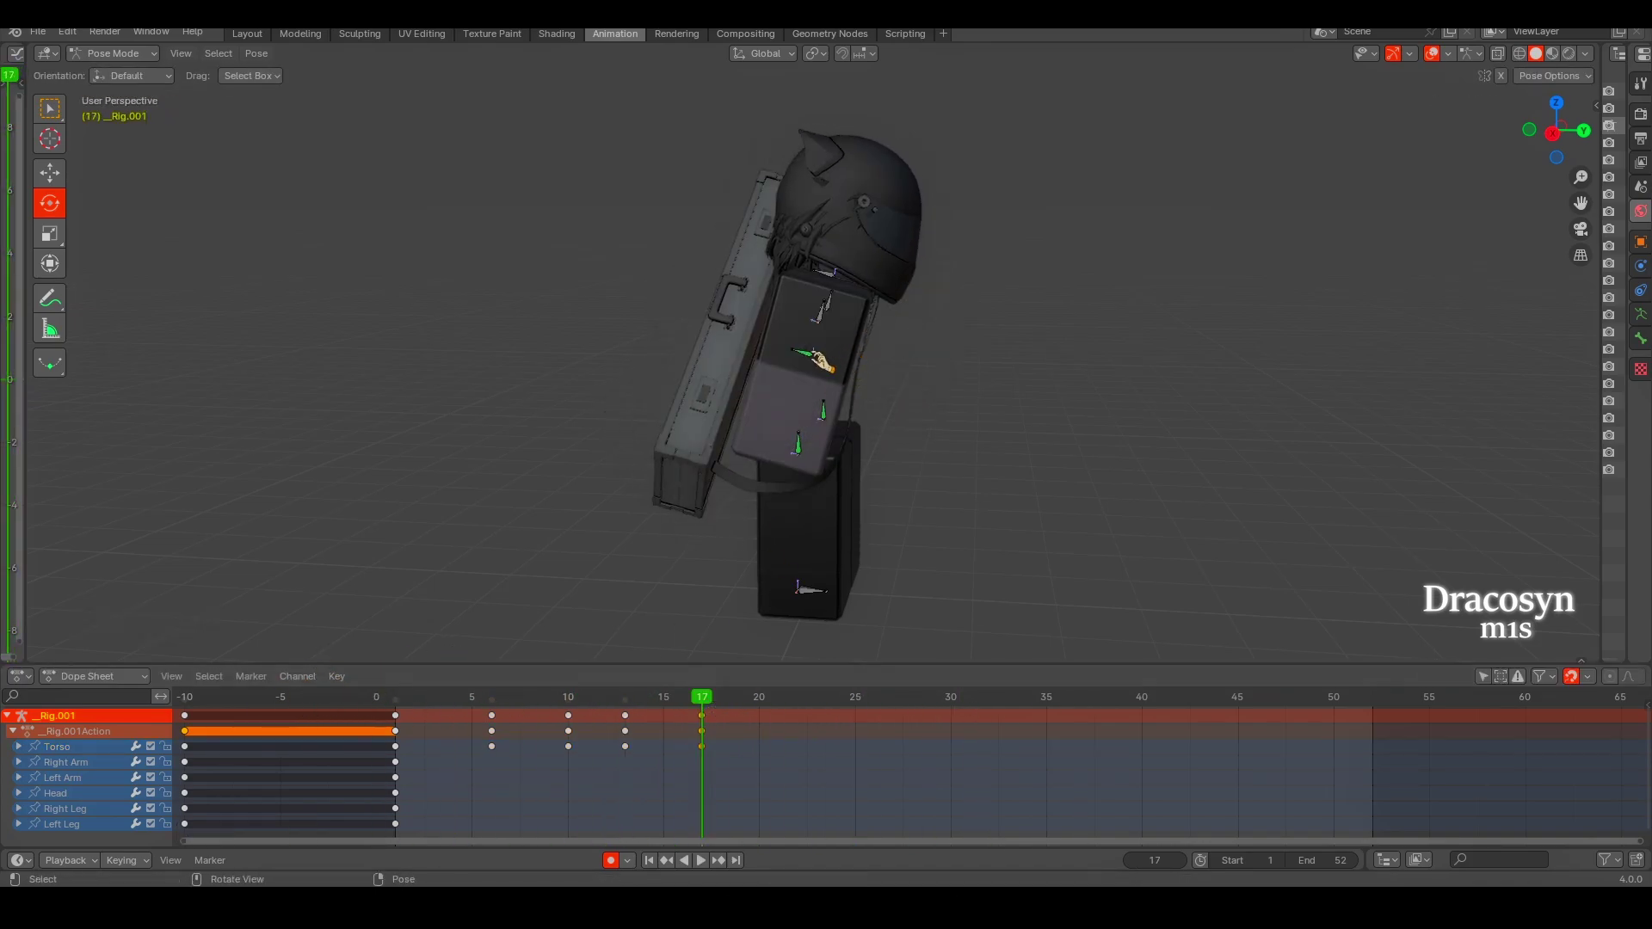
left_click(821, 362)
Tilt the torso further with a free rotation.
key("r")
key("r")
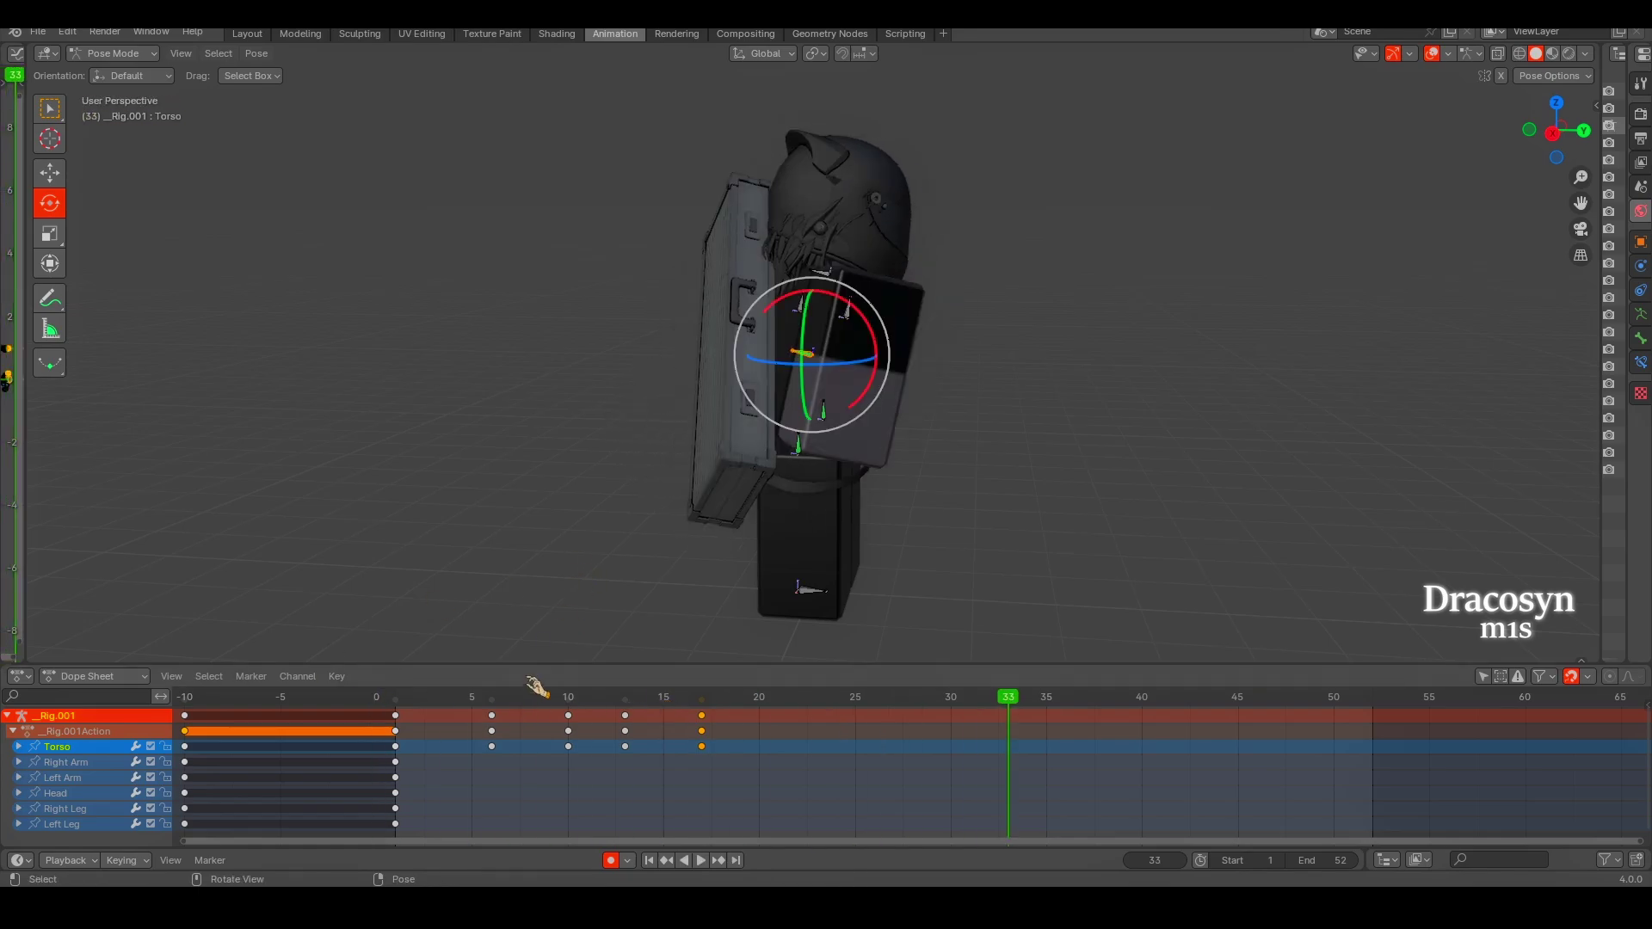
scroll(424, 572, "up", 20, "alt")
scroll(427, 616, "up", 12, "alt")
scroll(435, 672, "down", 20, "alt")
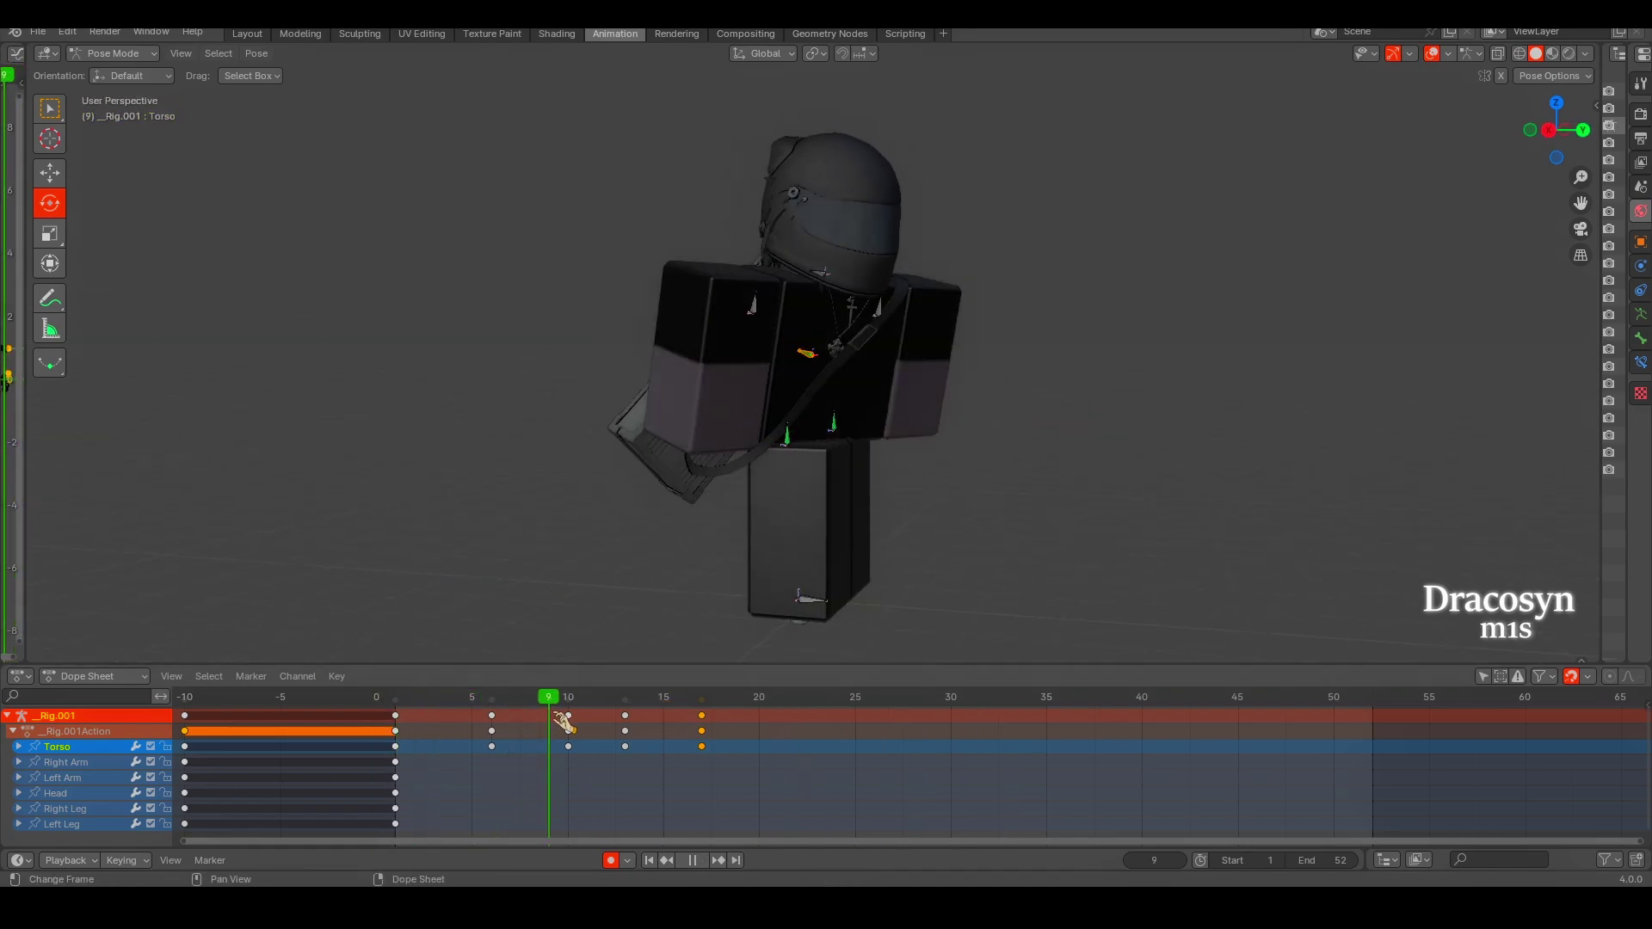
left_click_drag(828, 426, 879, 328)
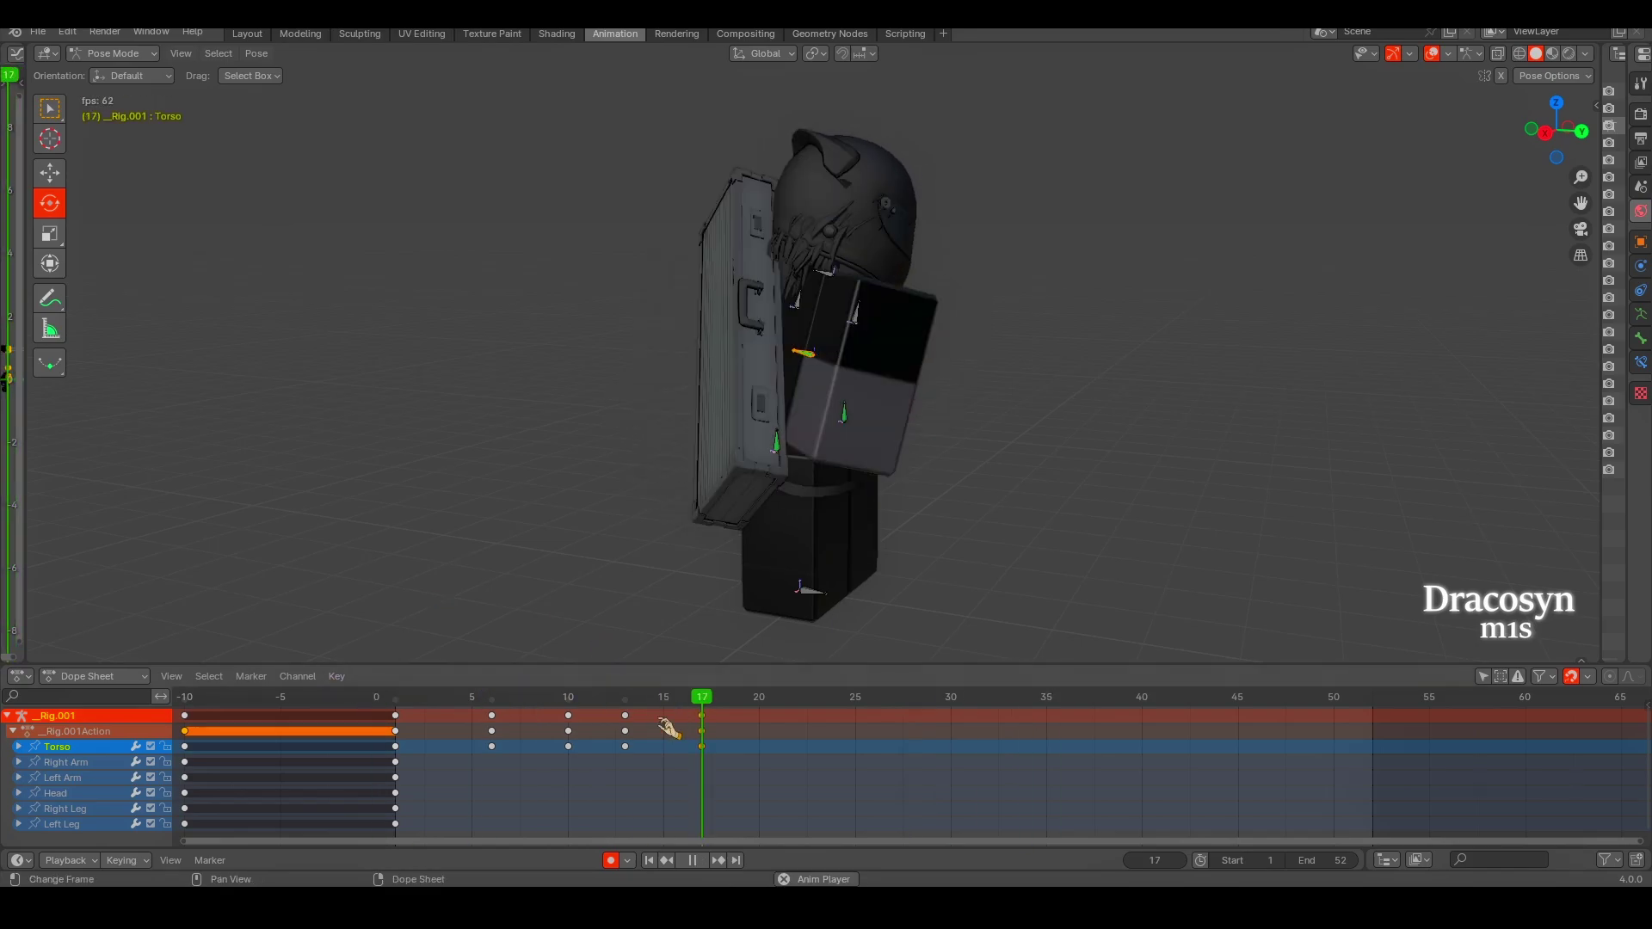
Select the torso keys from frames 5 to 16 and shift them later along the timeline.
left_click(414, 697)
left_click(551, 701)
key("space")
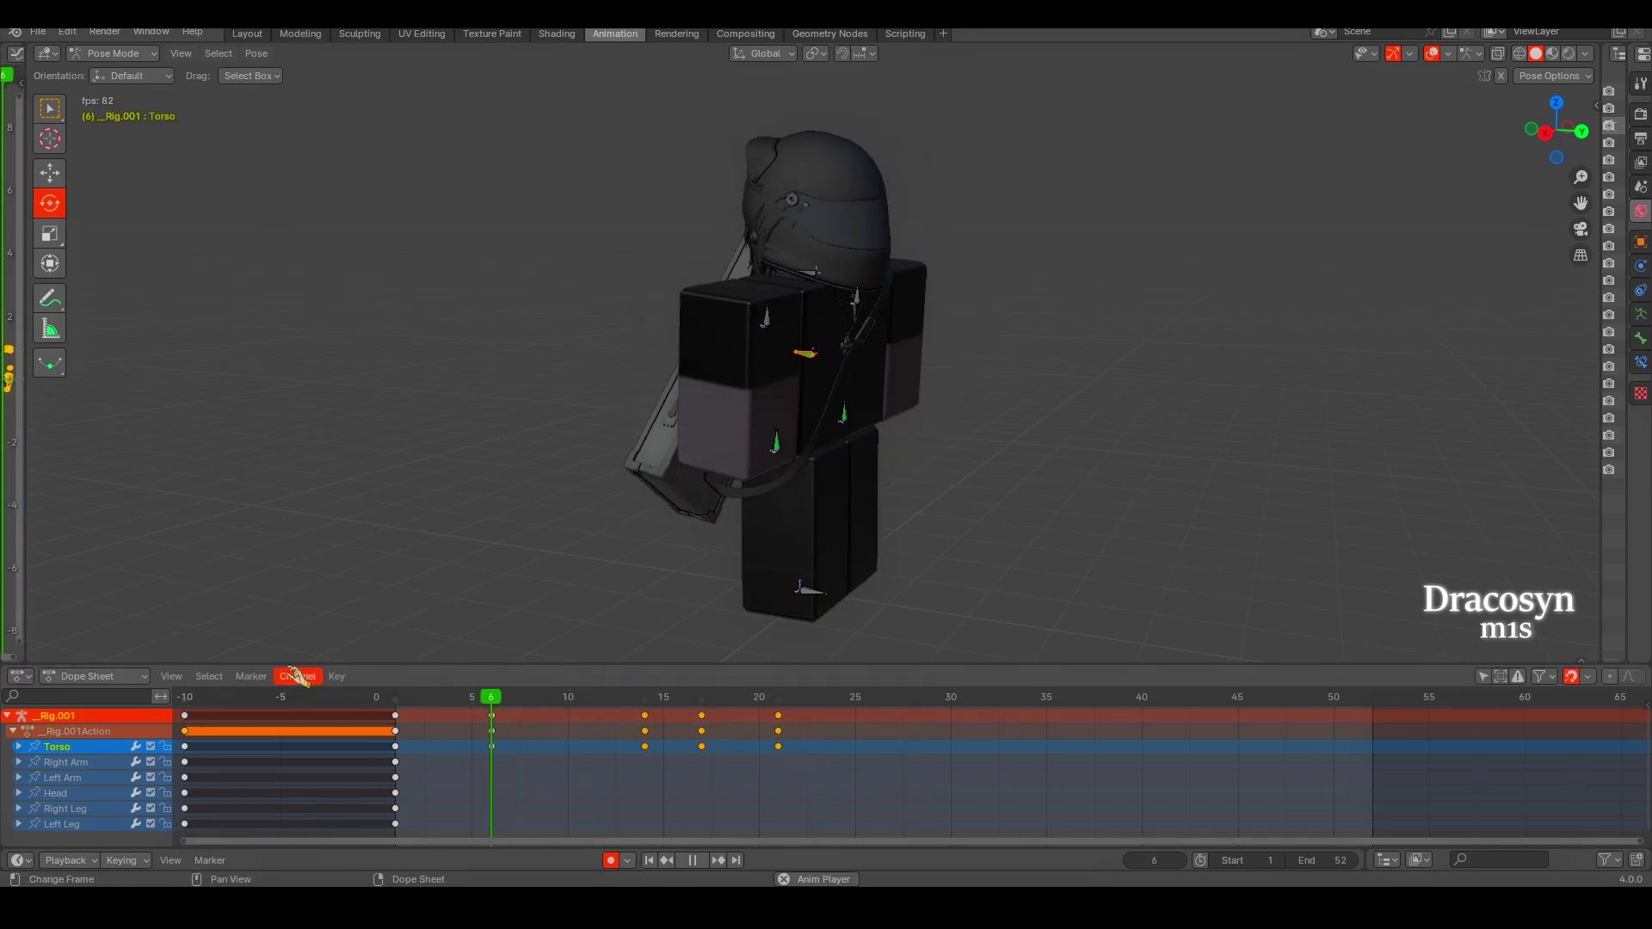
left_click_drag(585, 727, 740, 716)
key("space")
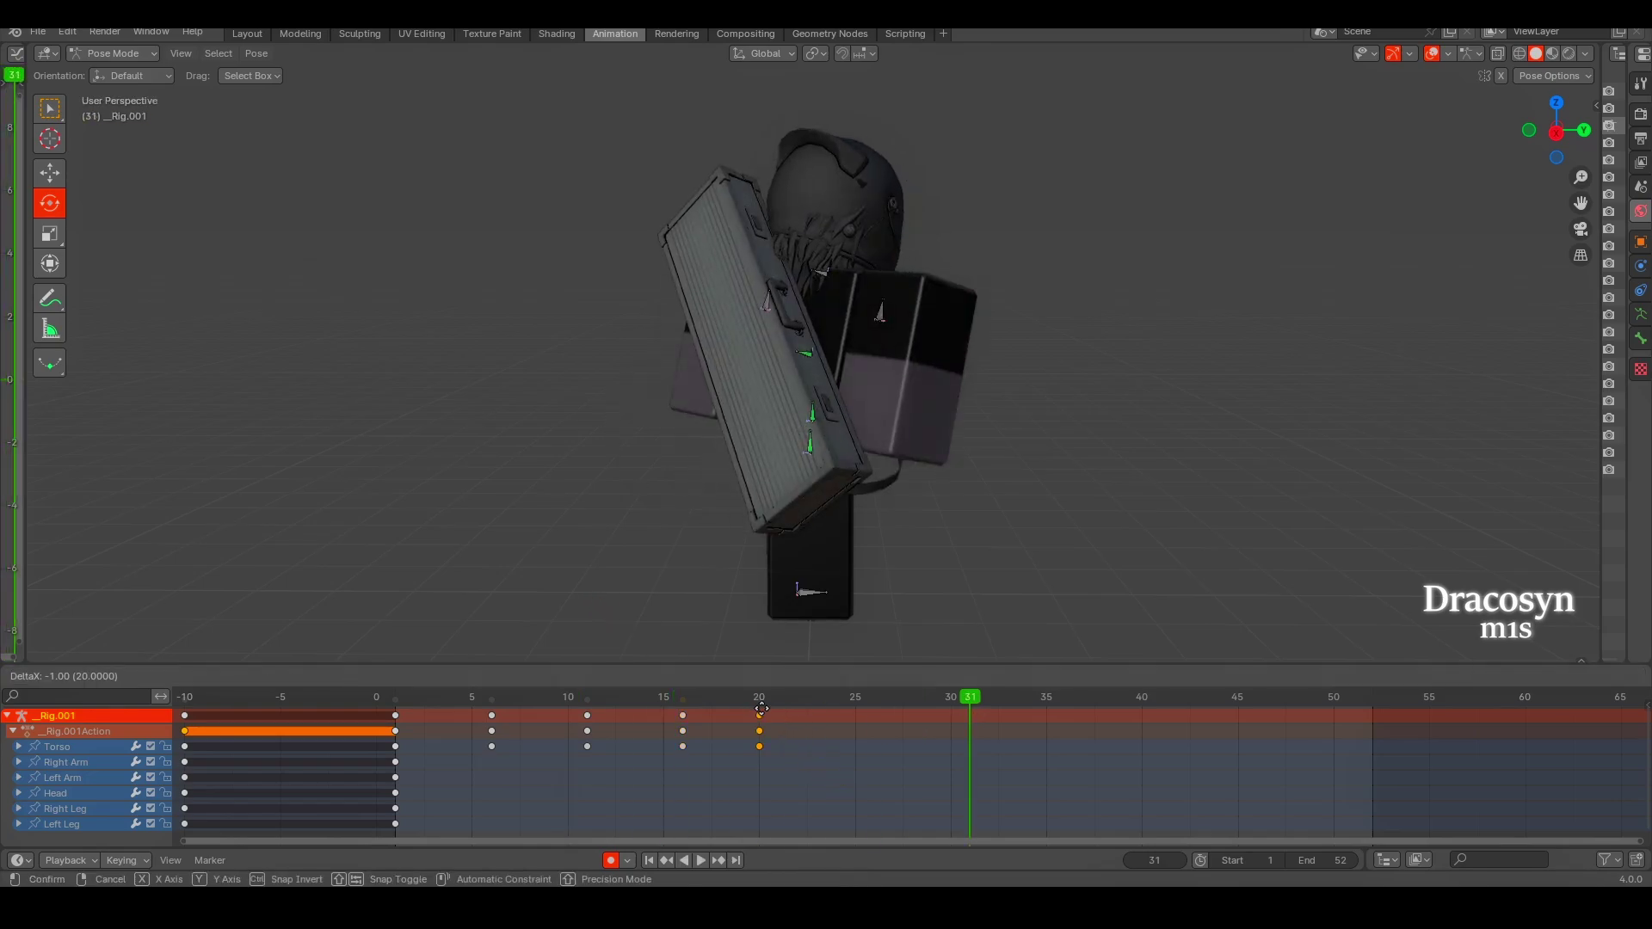
left_click(427, 715)
Key the torso pose at frame 16 and a held pose at frame 32, then preview.
left_click(492, 697)
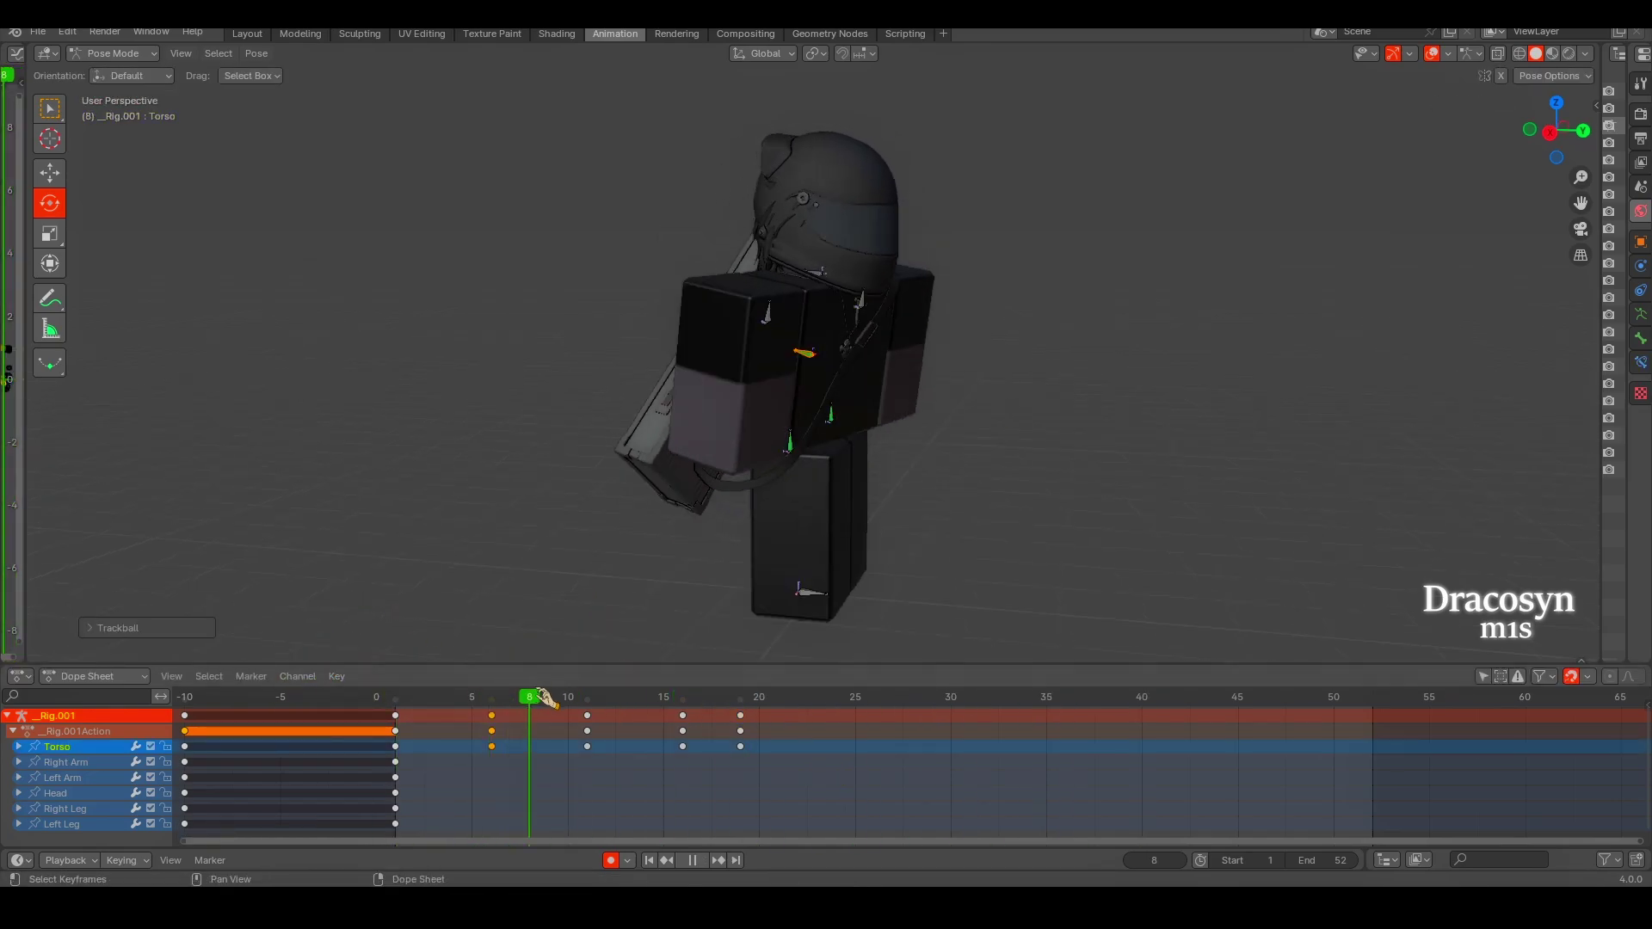
left_click_drag(540, 696, 587, 697)
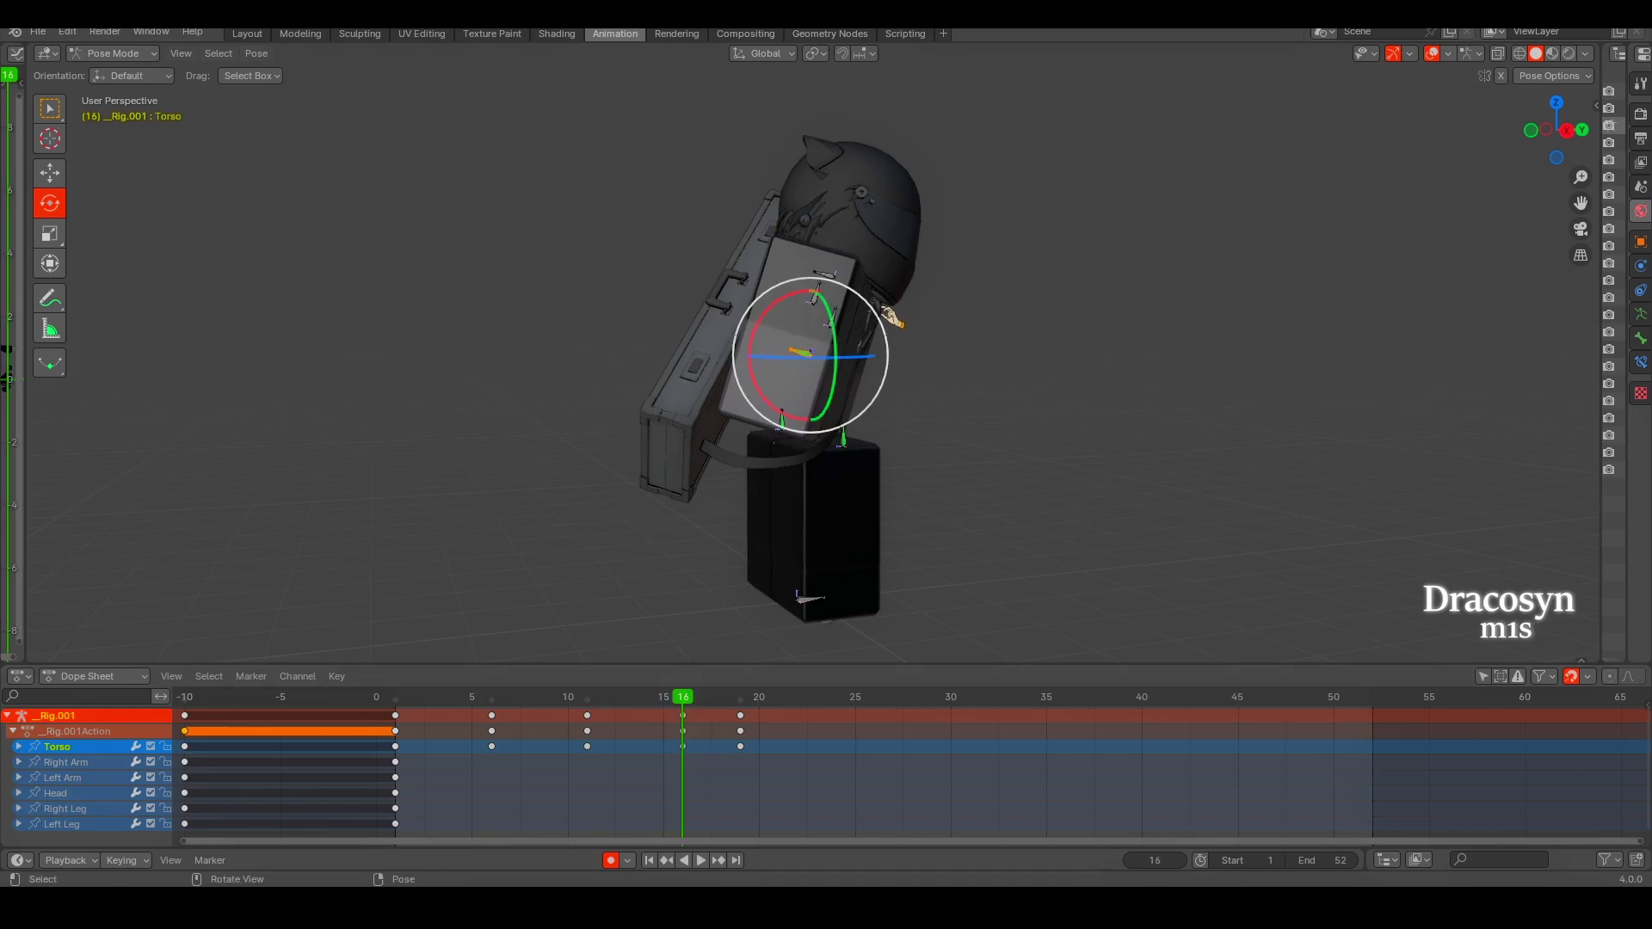
key("i")
key("space")
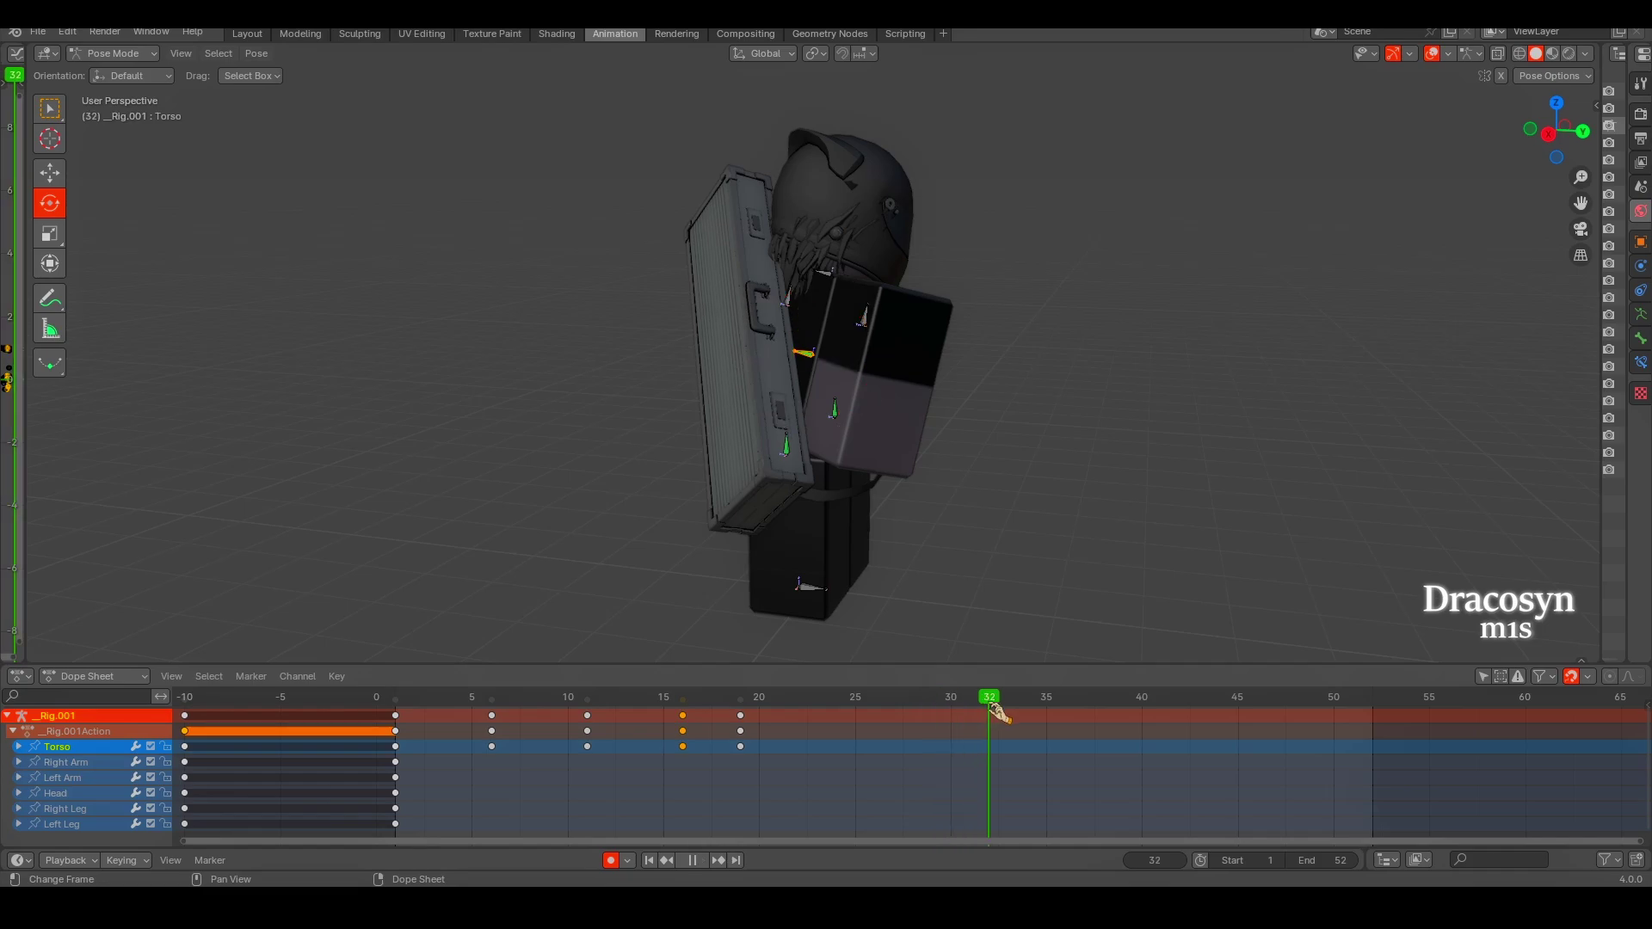
key("i")
key("space")
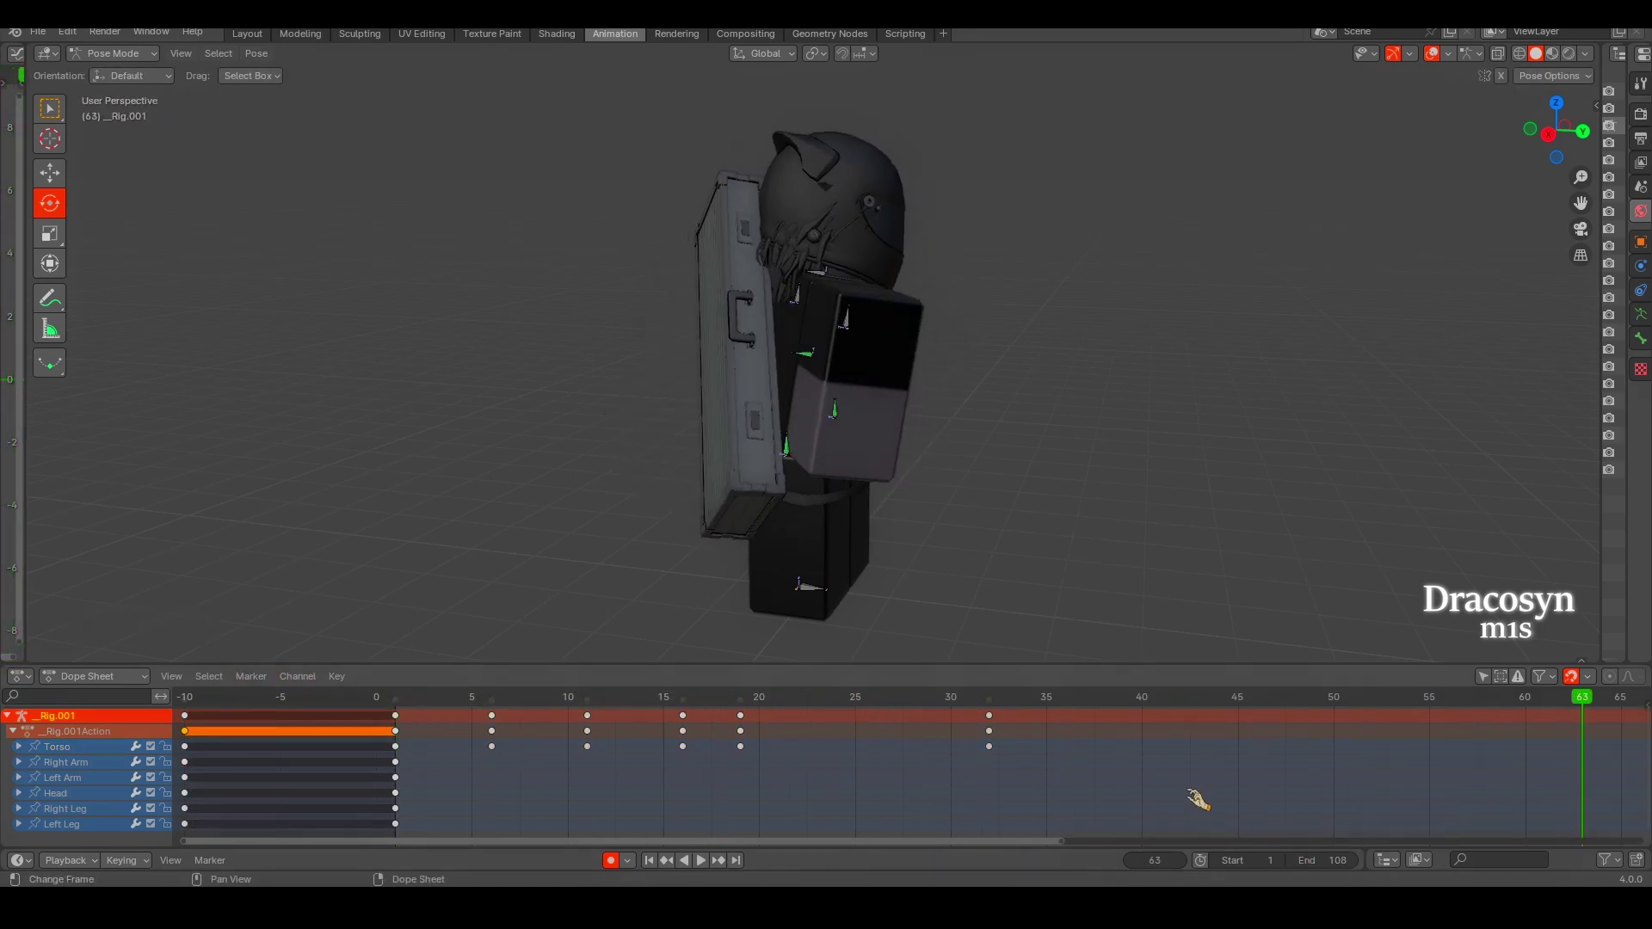
Set all keyframes to Ease Out interpolation and play the result.
key("space")
key("a")
right_click(631, 774)
left_click(720, 813)
key("space")
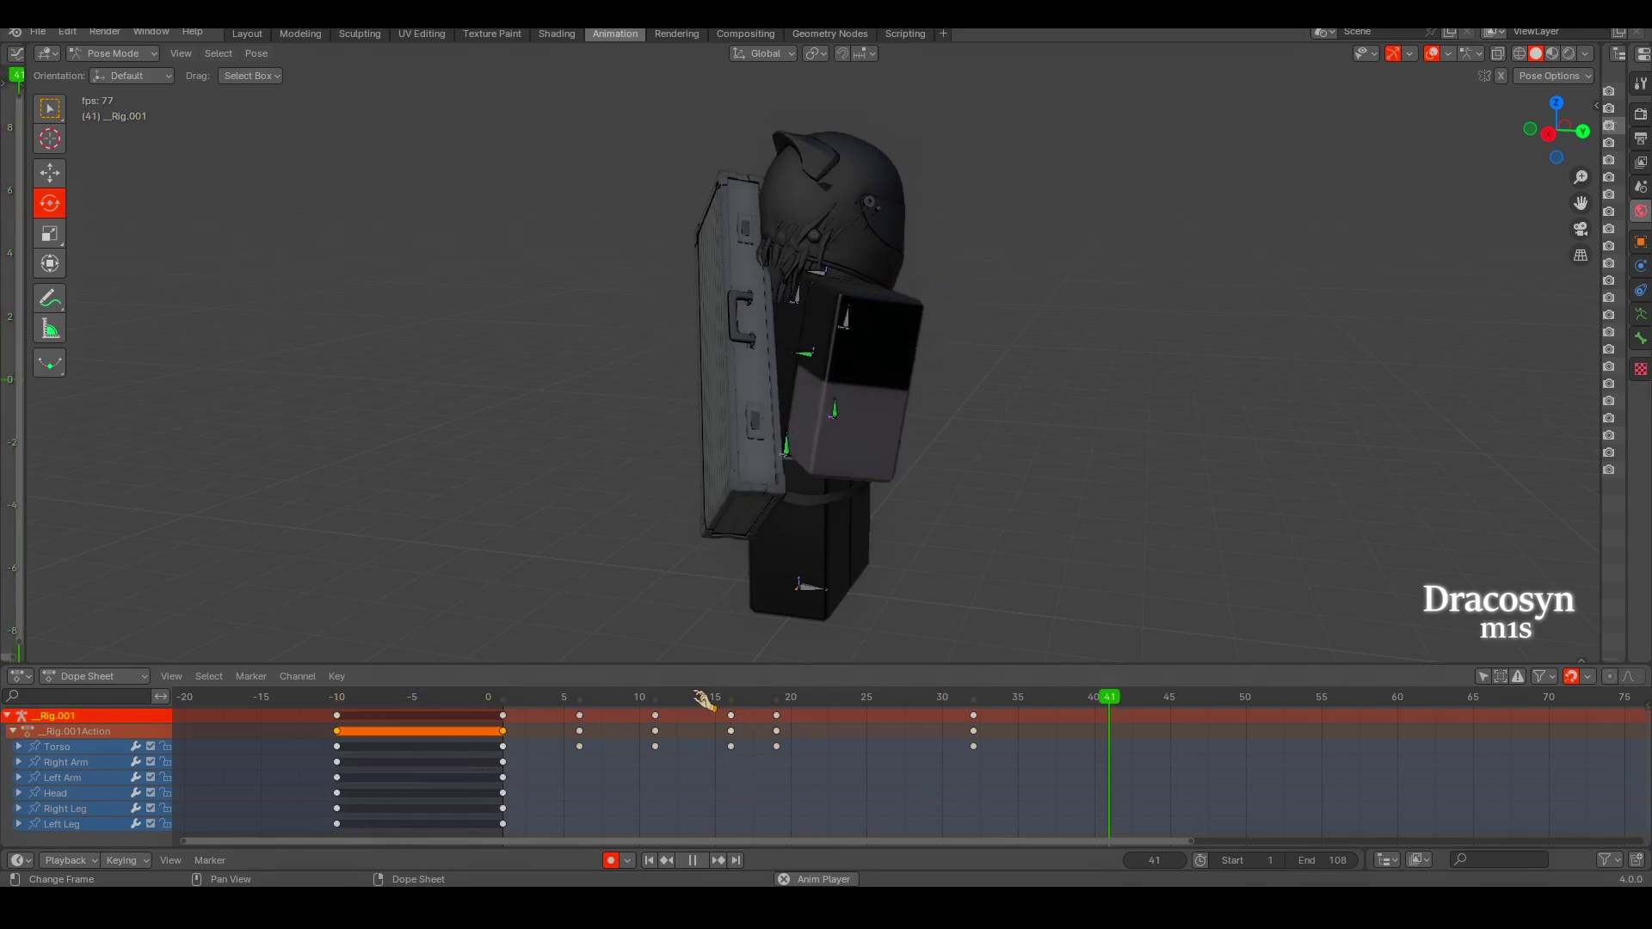
Rotate the torso at frame 11 and check the playback.
left_click_drag(658, 710, 605, 697)
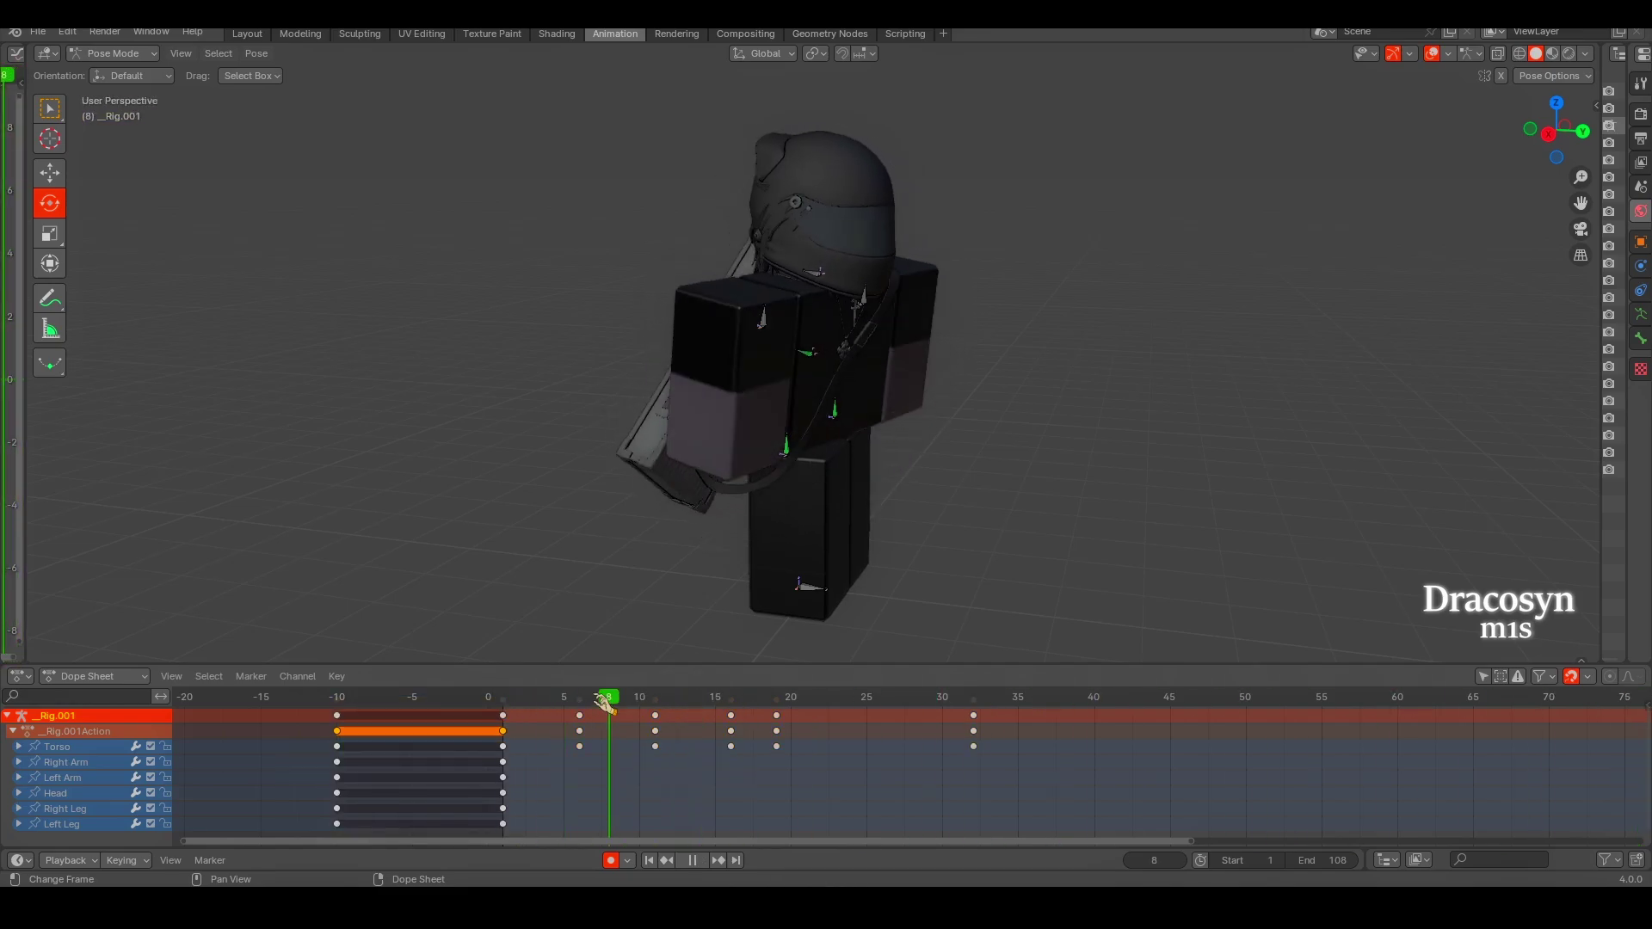
key("Escape")
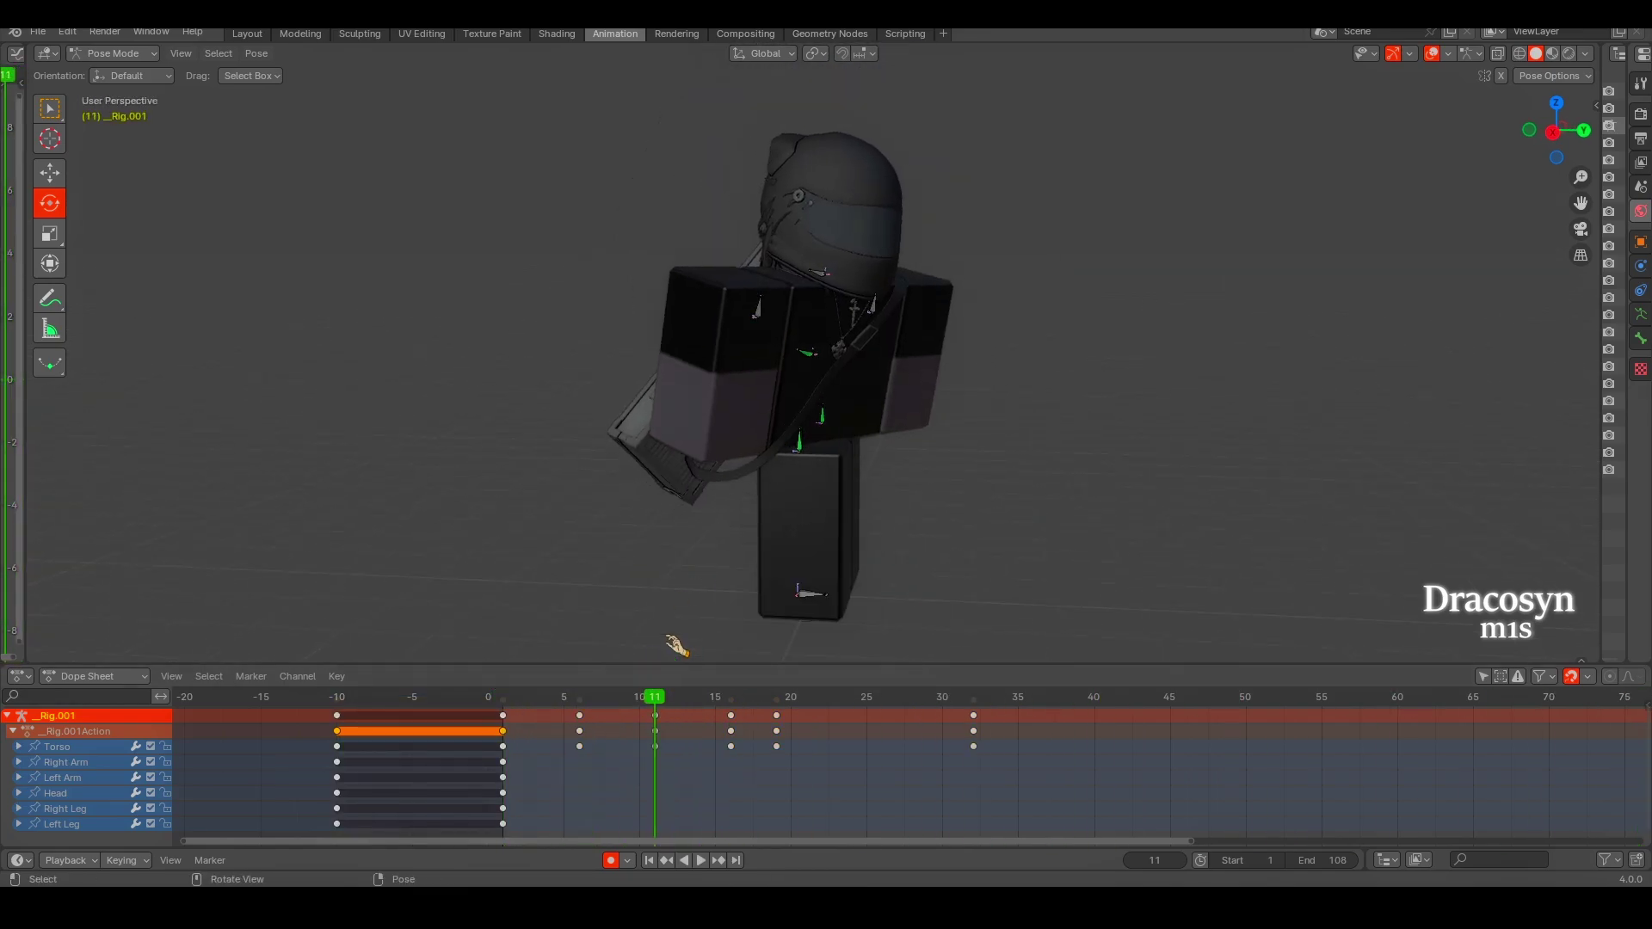
left_click(800, 440)
left_click_drag(838, 426, 869, 397)
key("space")
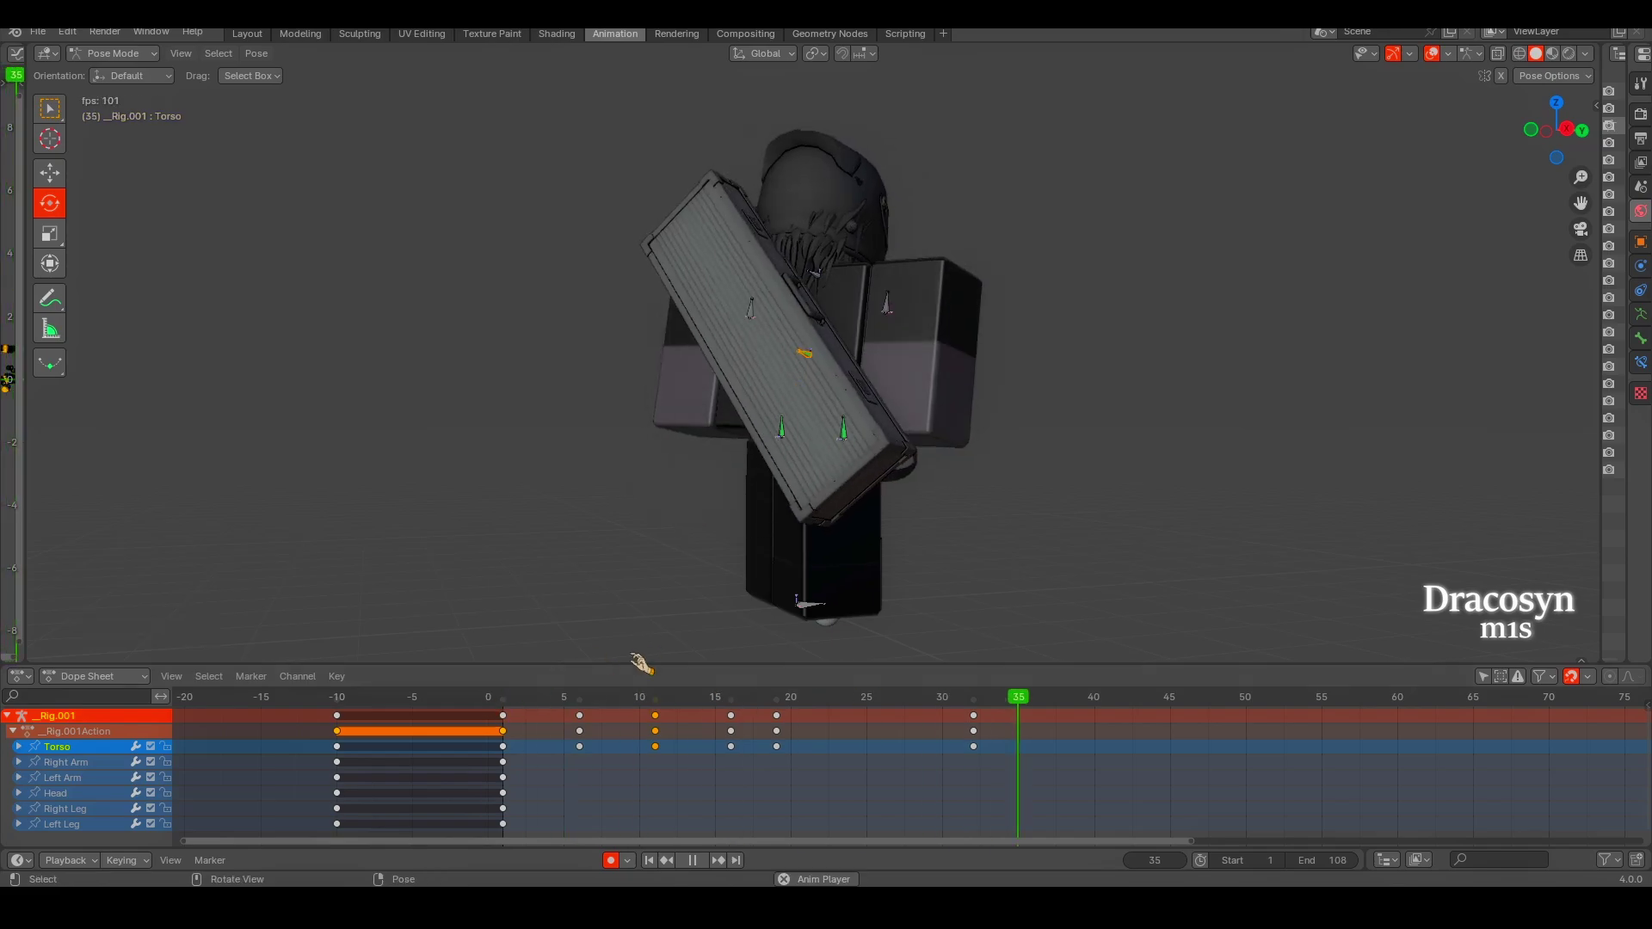
key("space")
Re-rotate the torso at frame 6 and step through the swing to check it.
key("r")
left_click(664, 619)
left_click(656, 701)
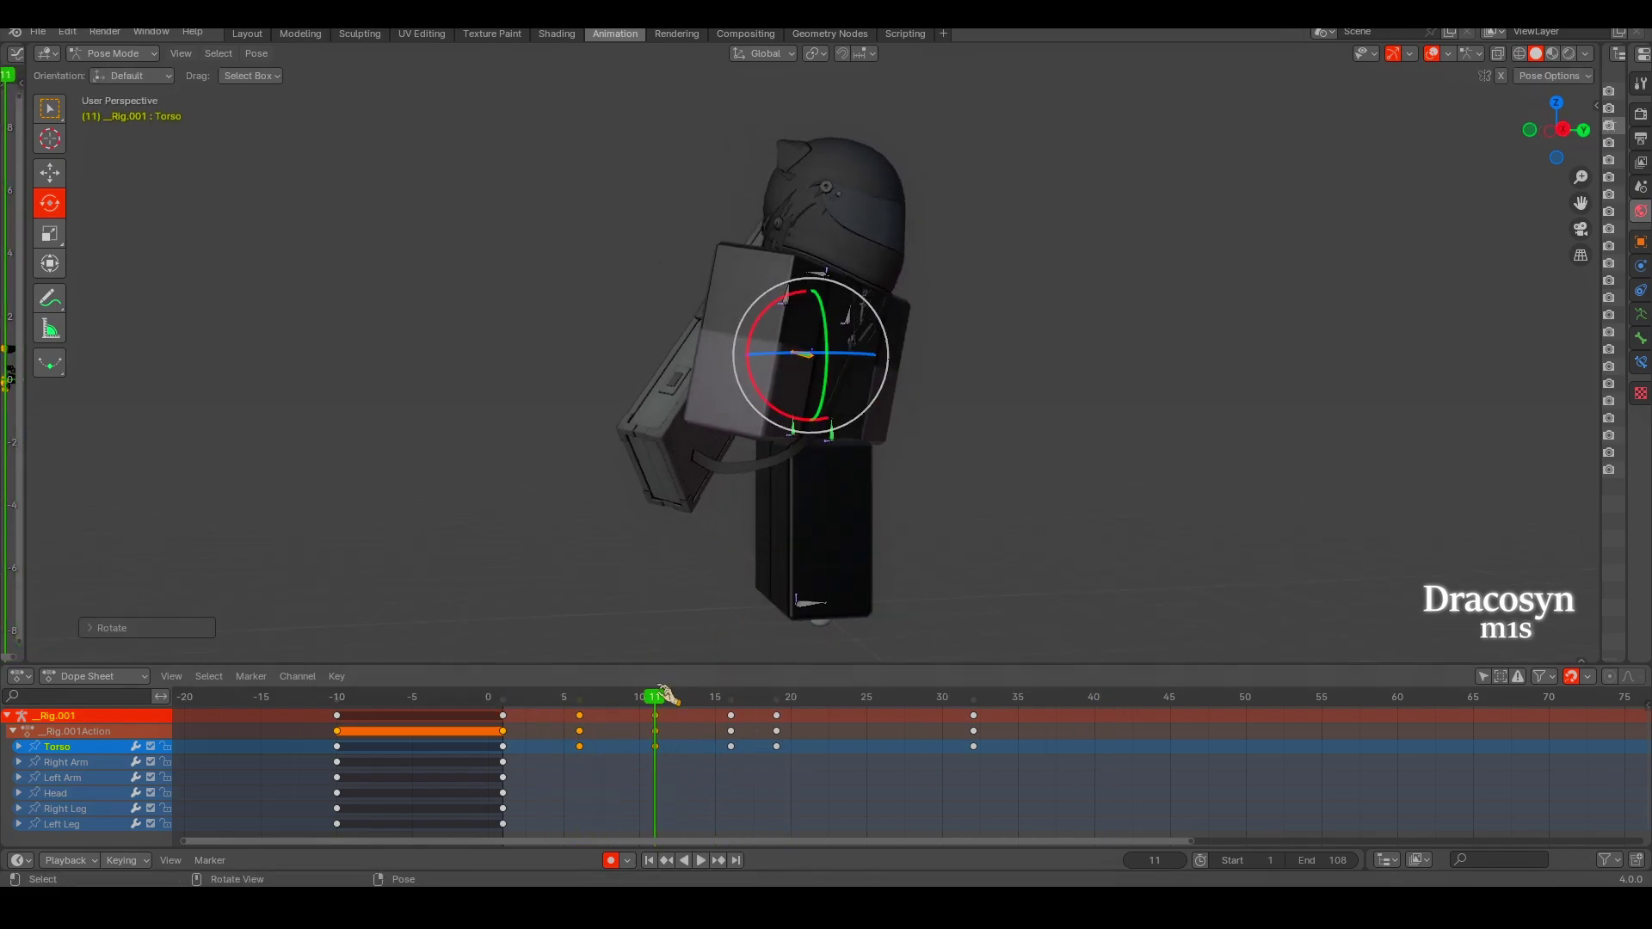
left_click_drag(760, 710, 639, 704)
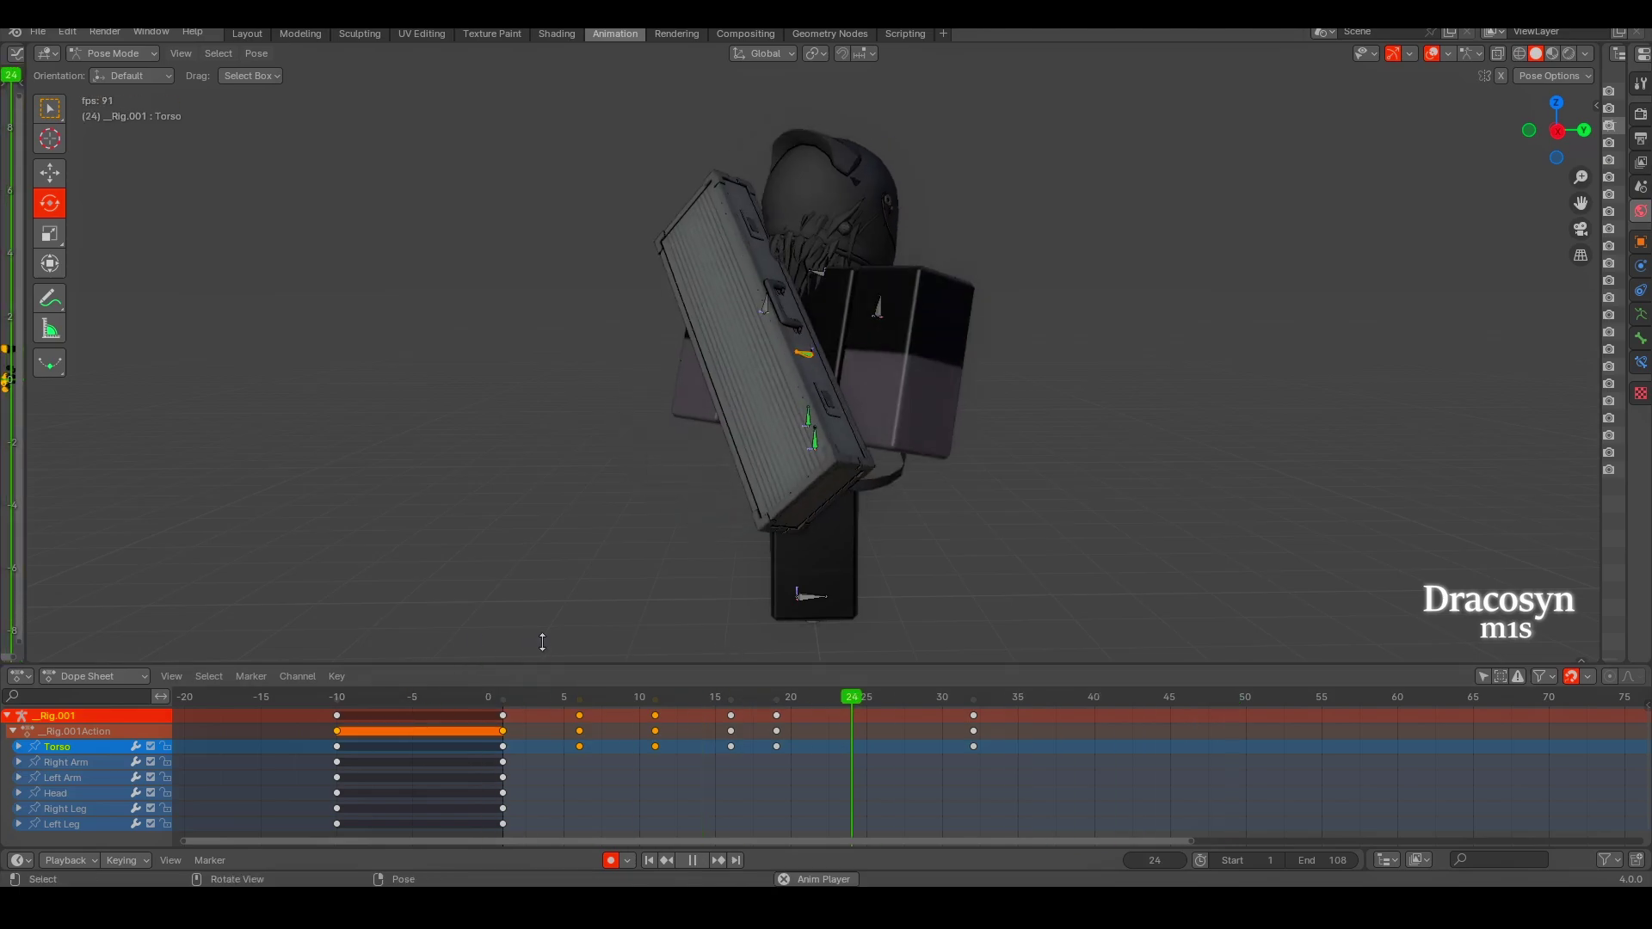
key("space")
key("space")
left_click(579, 699)
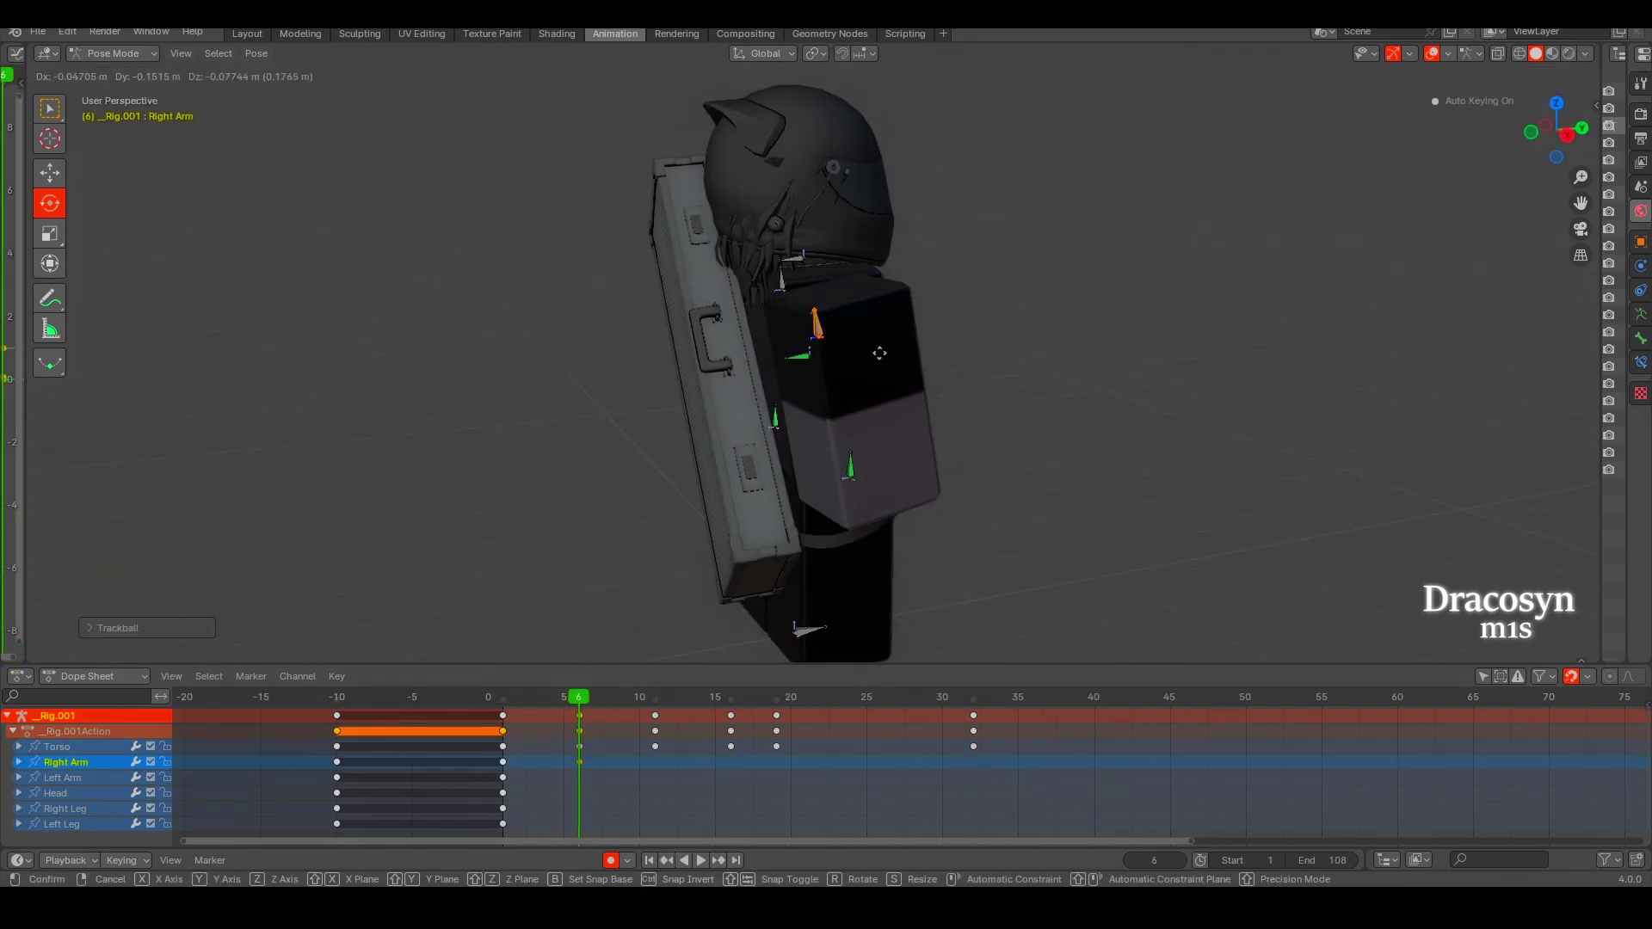
Rotate and move the right arm for the frame 6 and 16 poses, then box-select keys for retiming.
middle_click_drag(693, 563, 863, 361)
key("space")
mouse_move(878, 277)
left_mouse_down()
mouse_move(791, 318)
mouse_move(866, 588)
left_mouse_up()
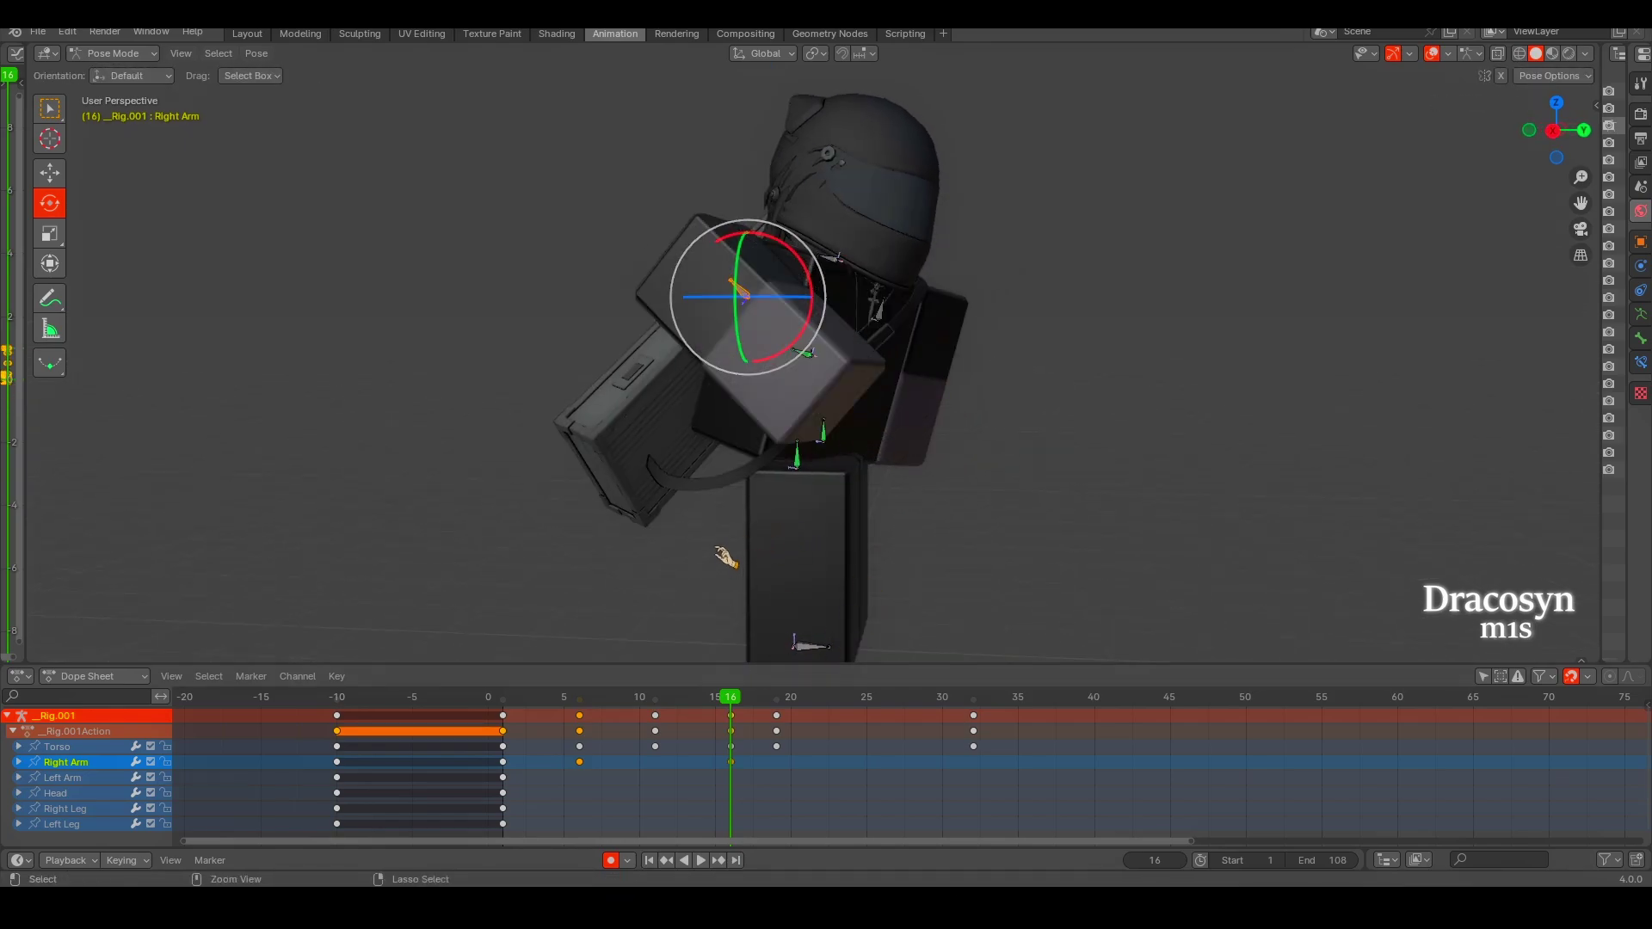
left_click(582, 700)
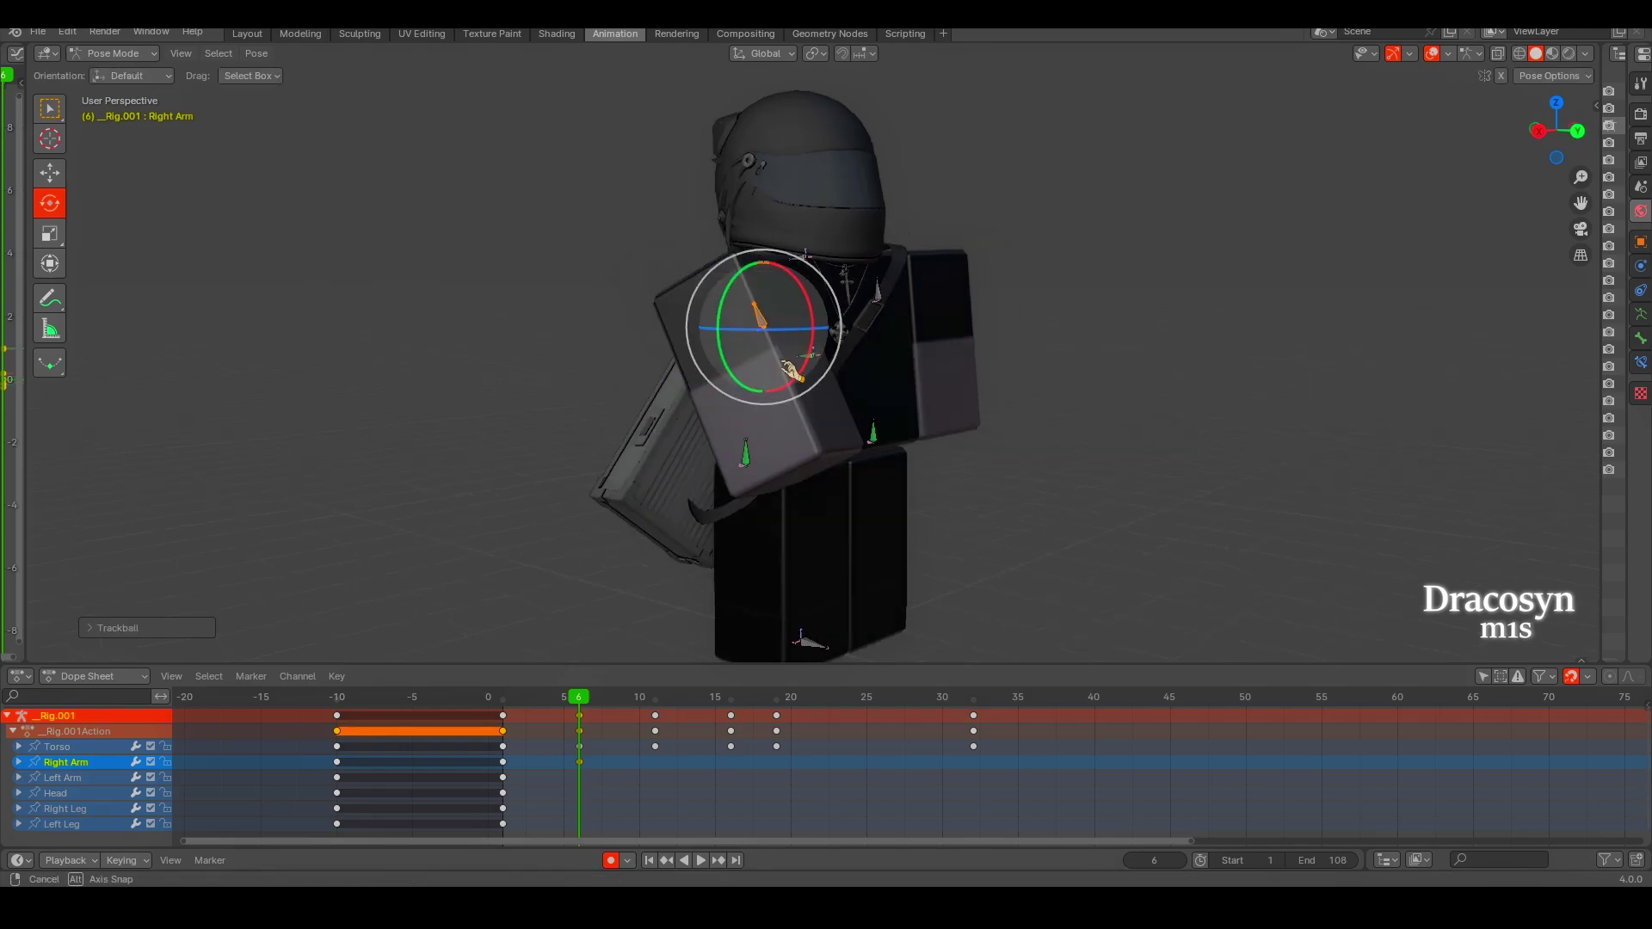
left_click_drag(579, 698, 730, 697)
key("g")
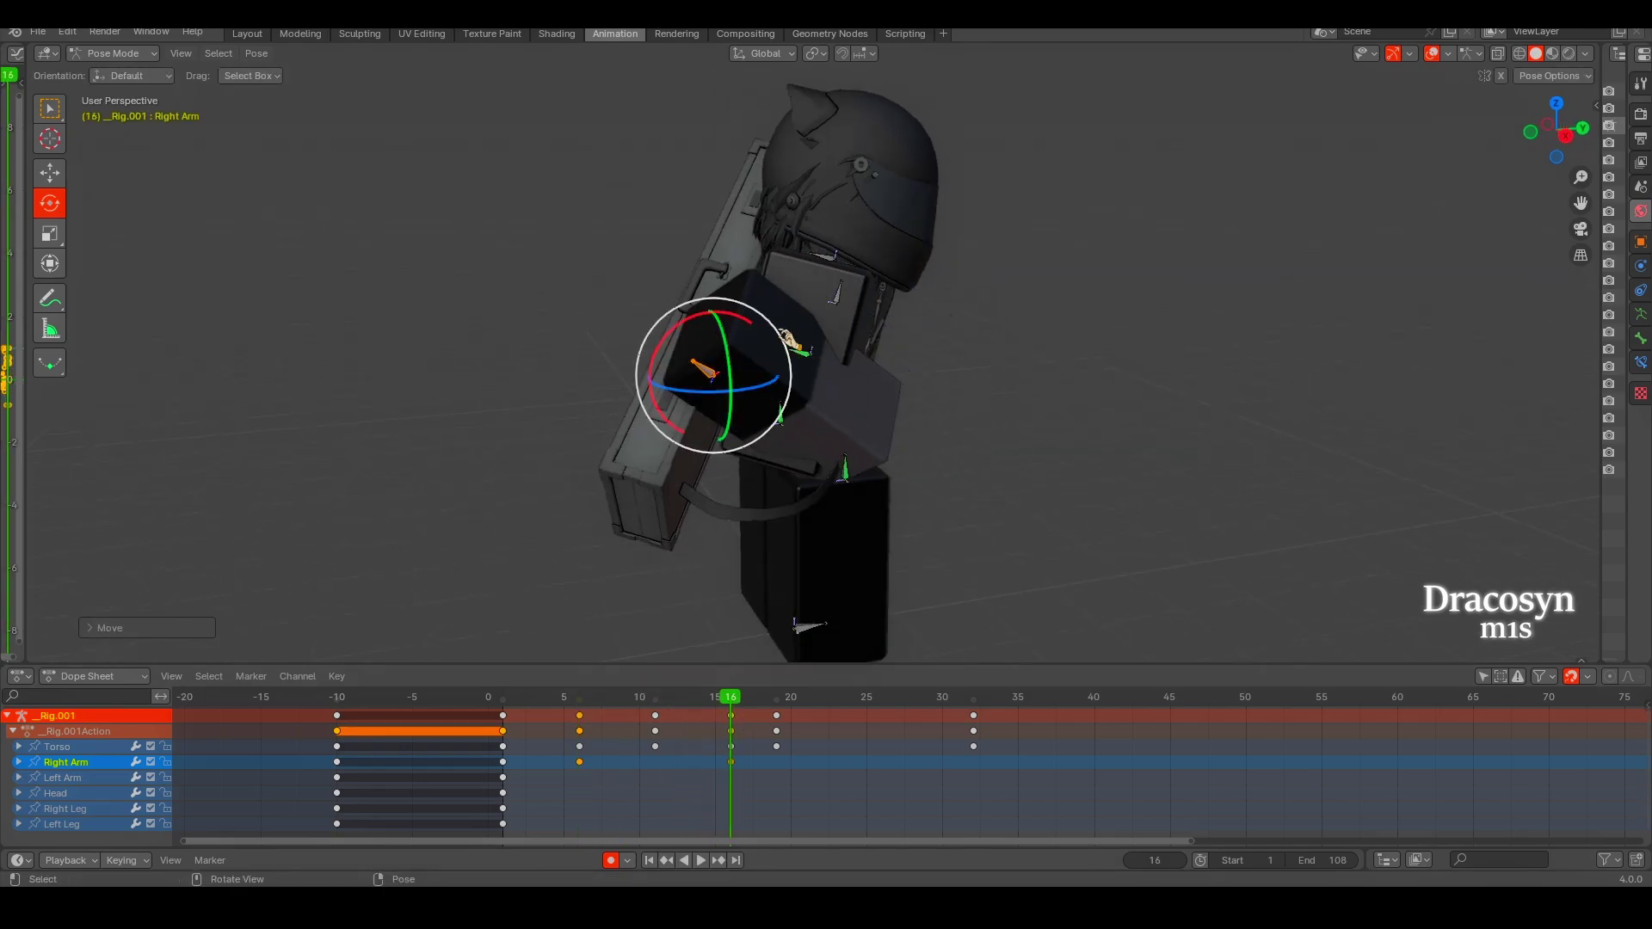
middle_click_drag(702, 422, 799, 350)
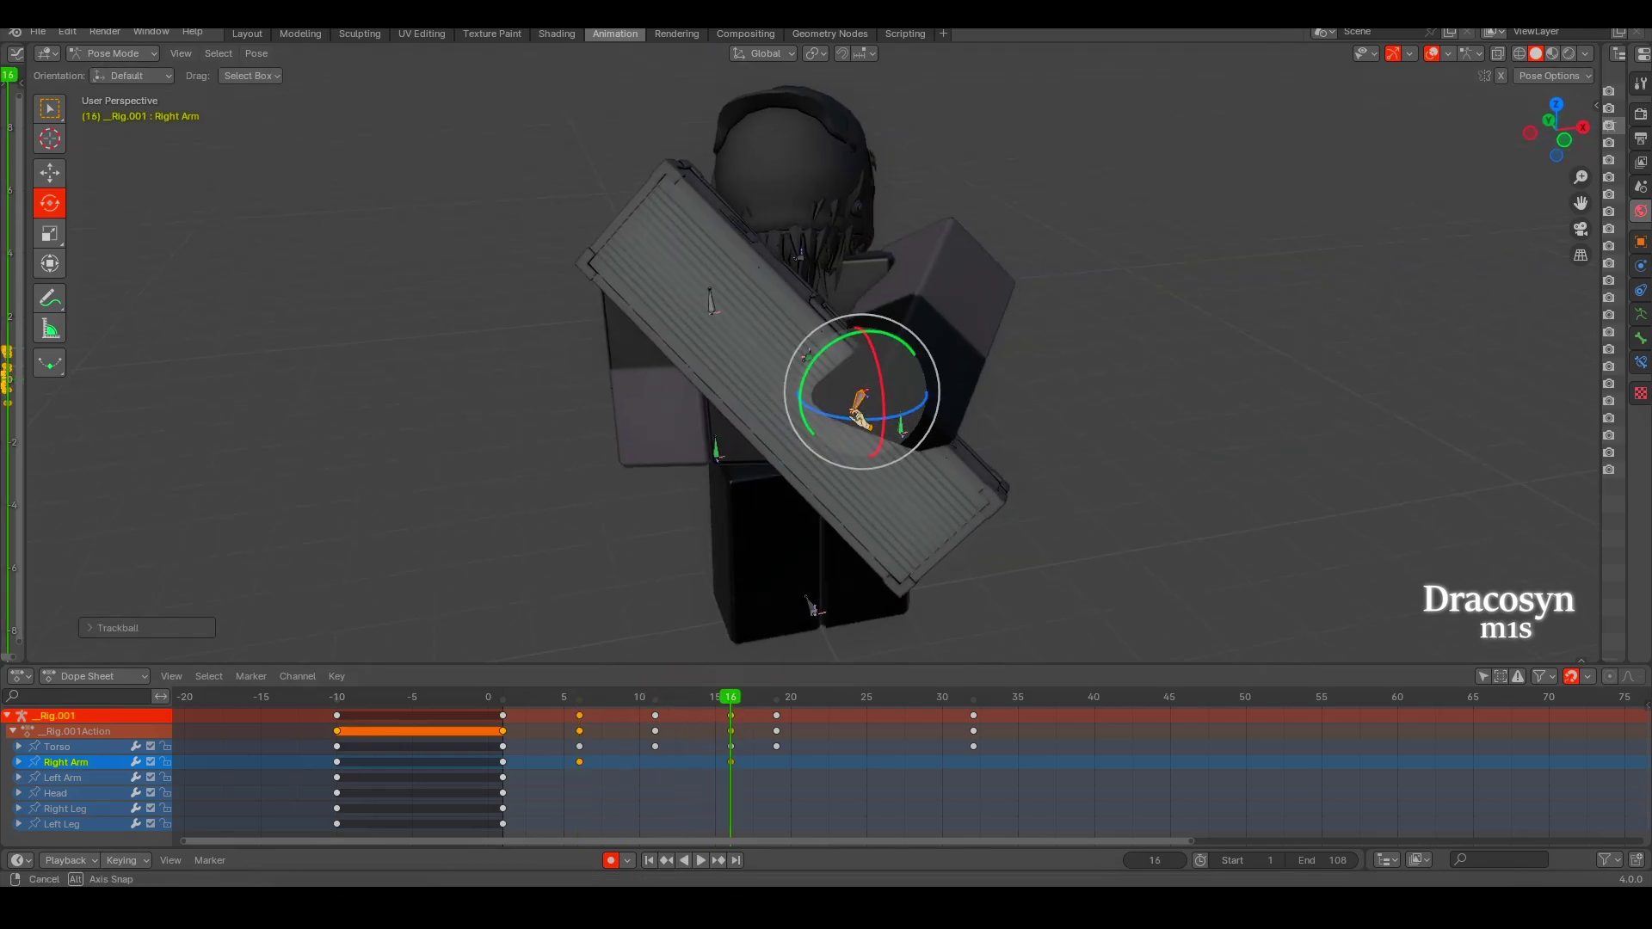
left_click_drag(730, 699, 762, 698)
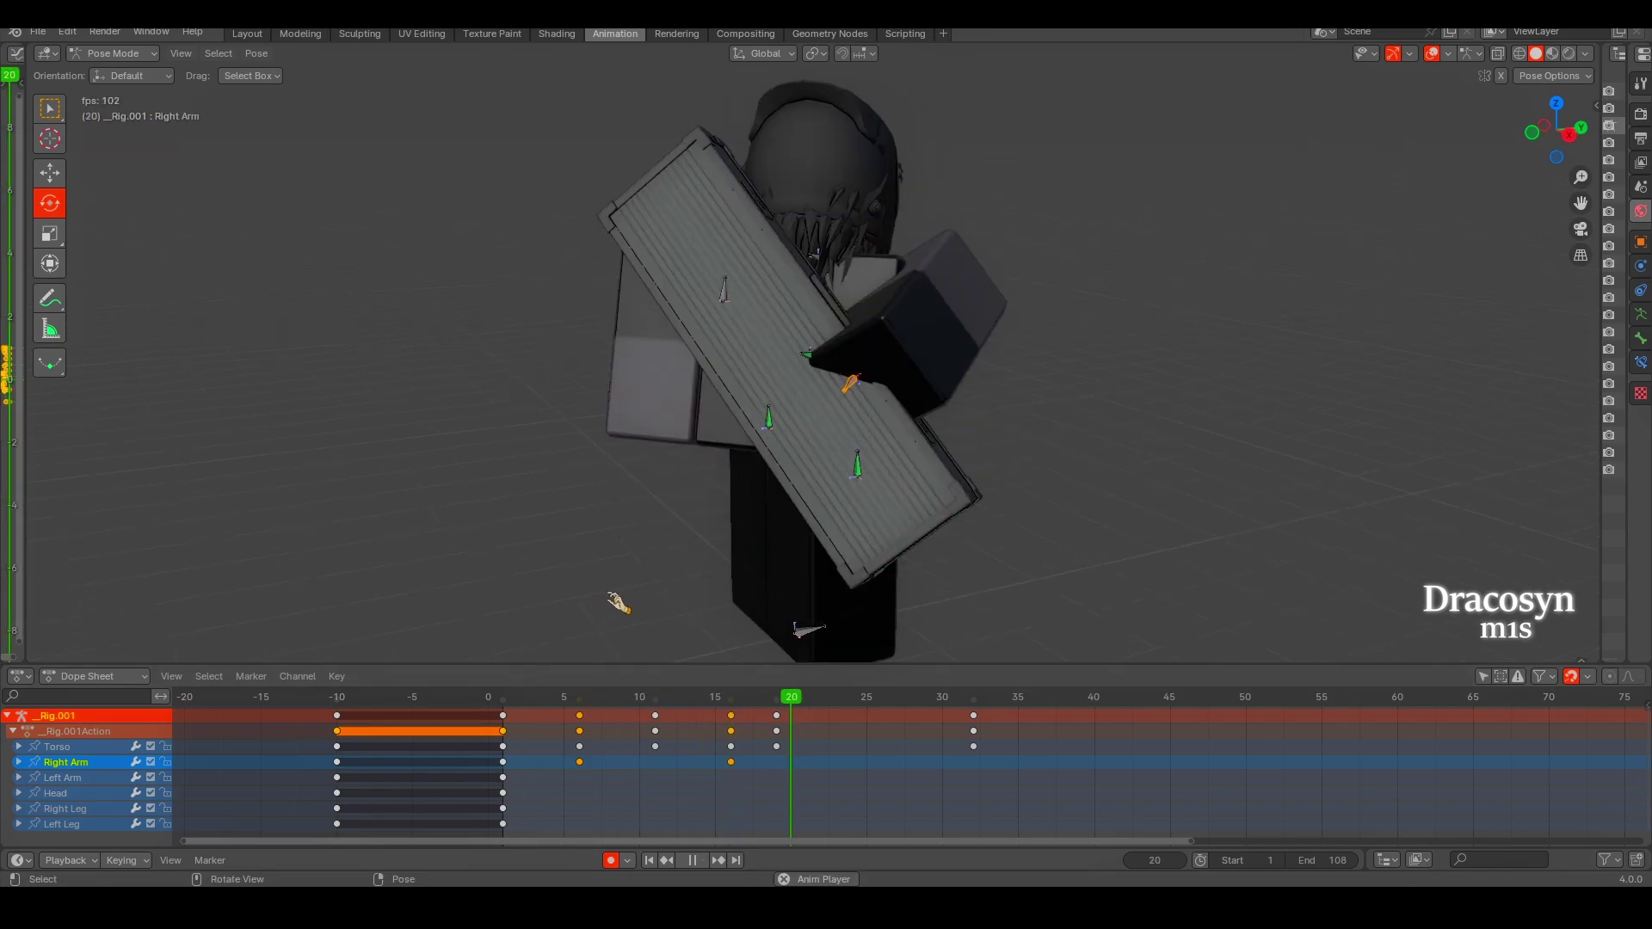
left_click_drag(1065, 709, 784, 718)
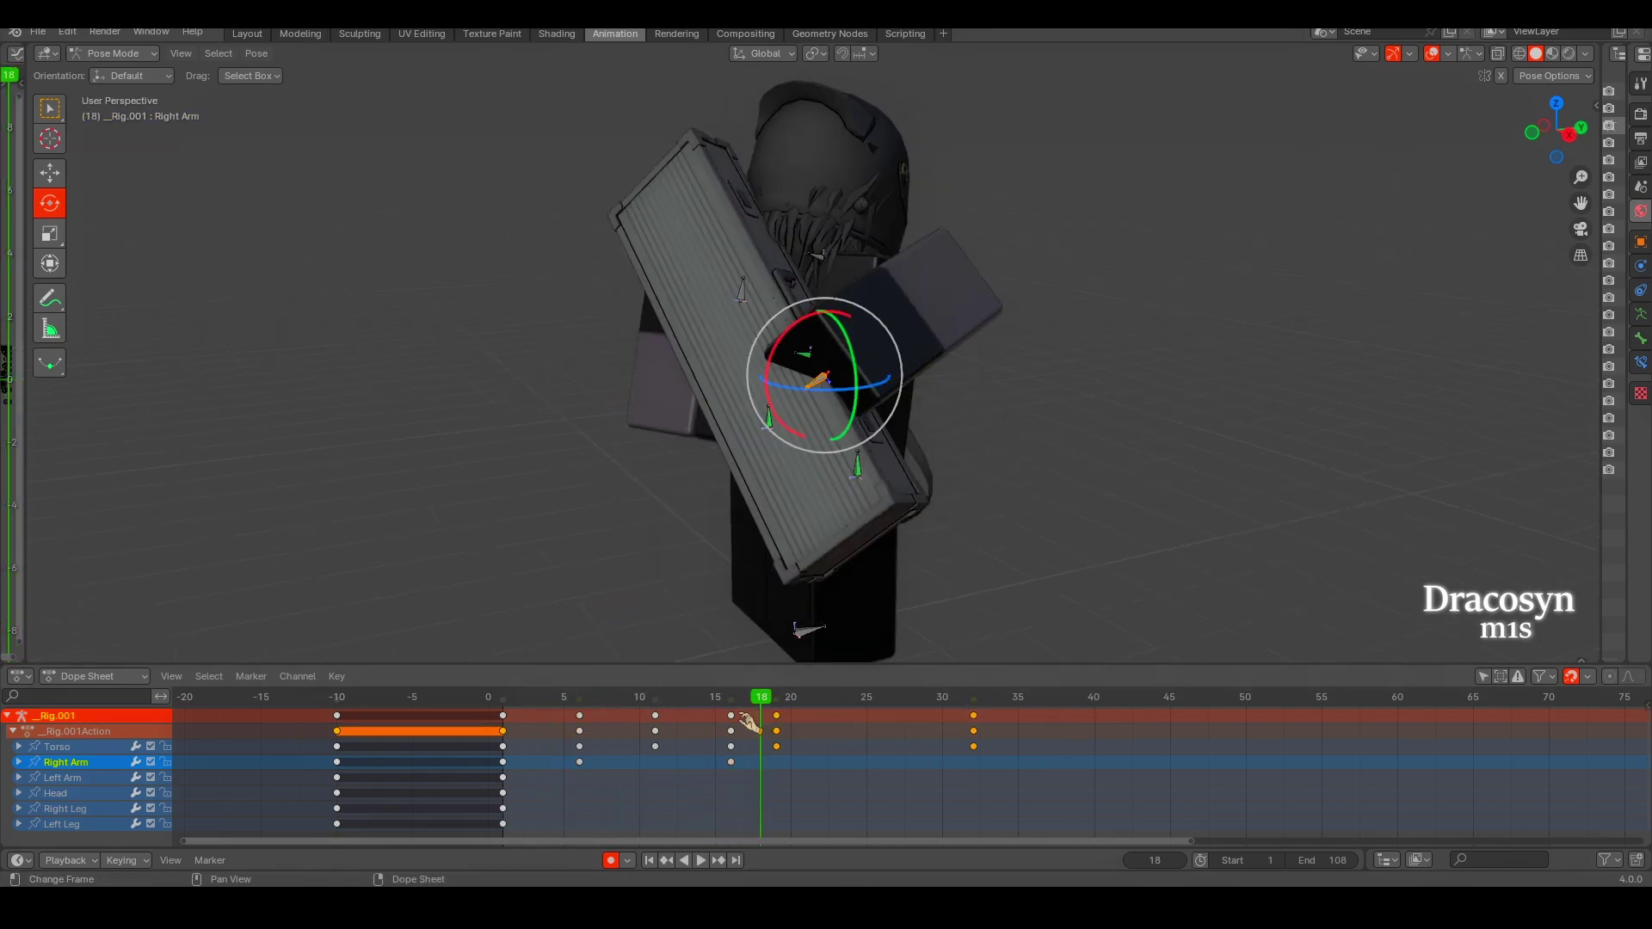
Shift the selected keys about five frames later and replay the retimed animation.
left_click(831, 718)
key("space")
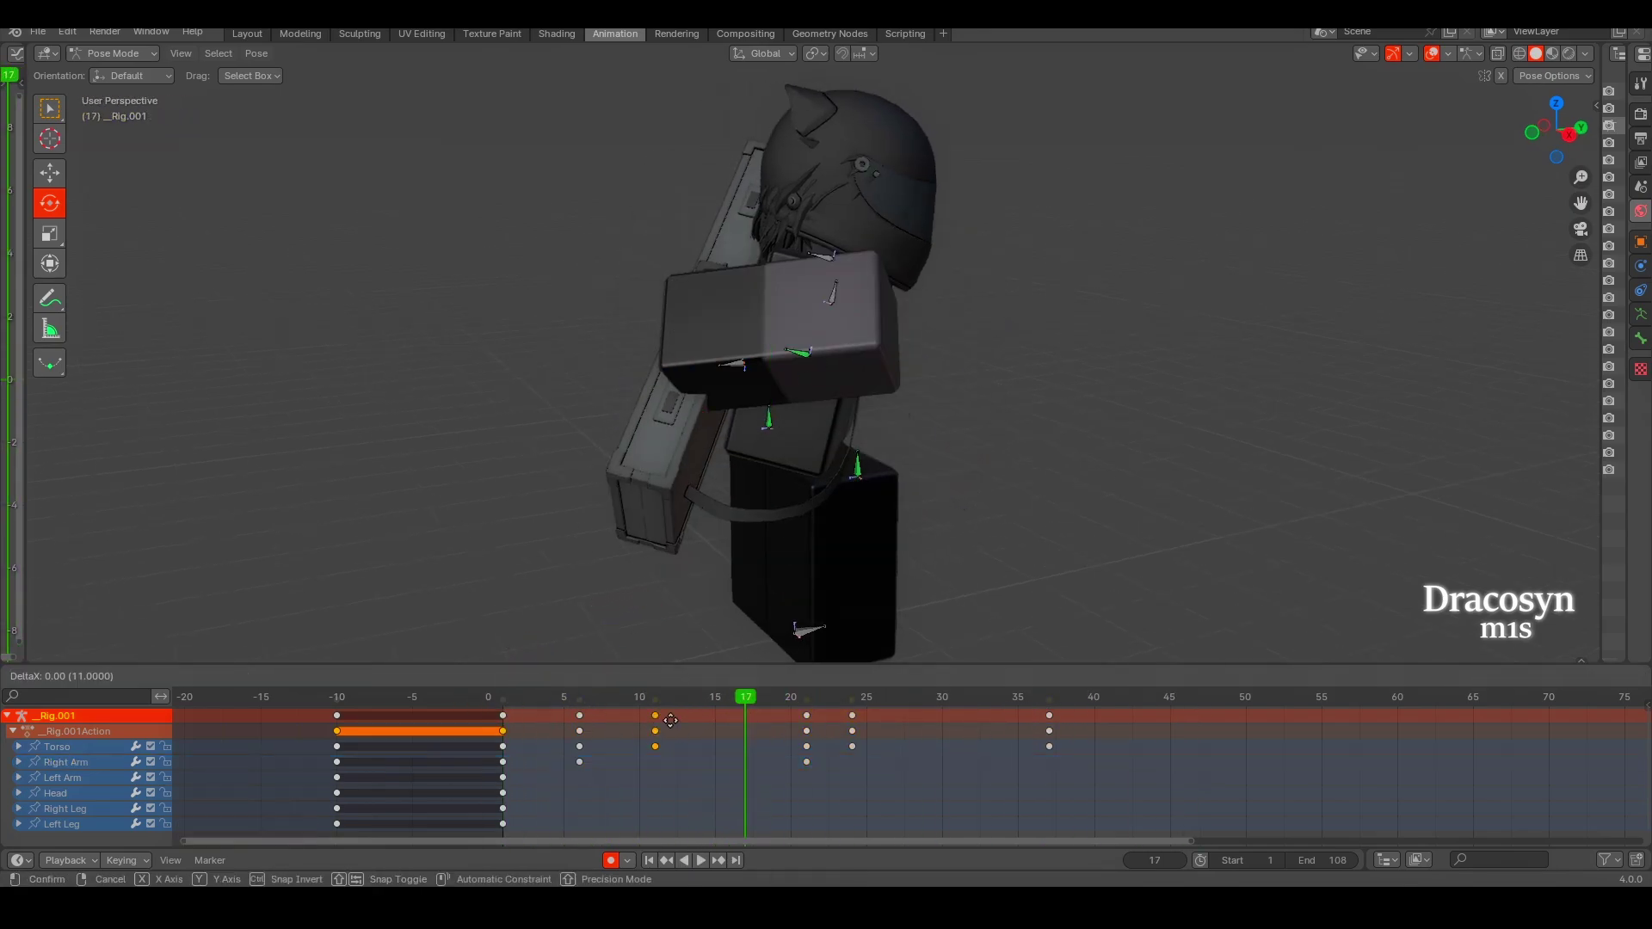
left_click_drag(775, 708, 1124, 746)
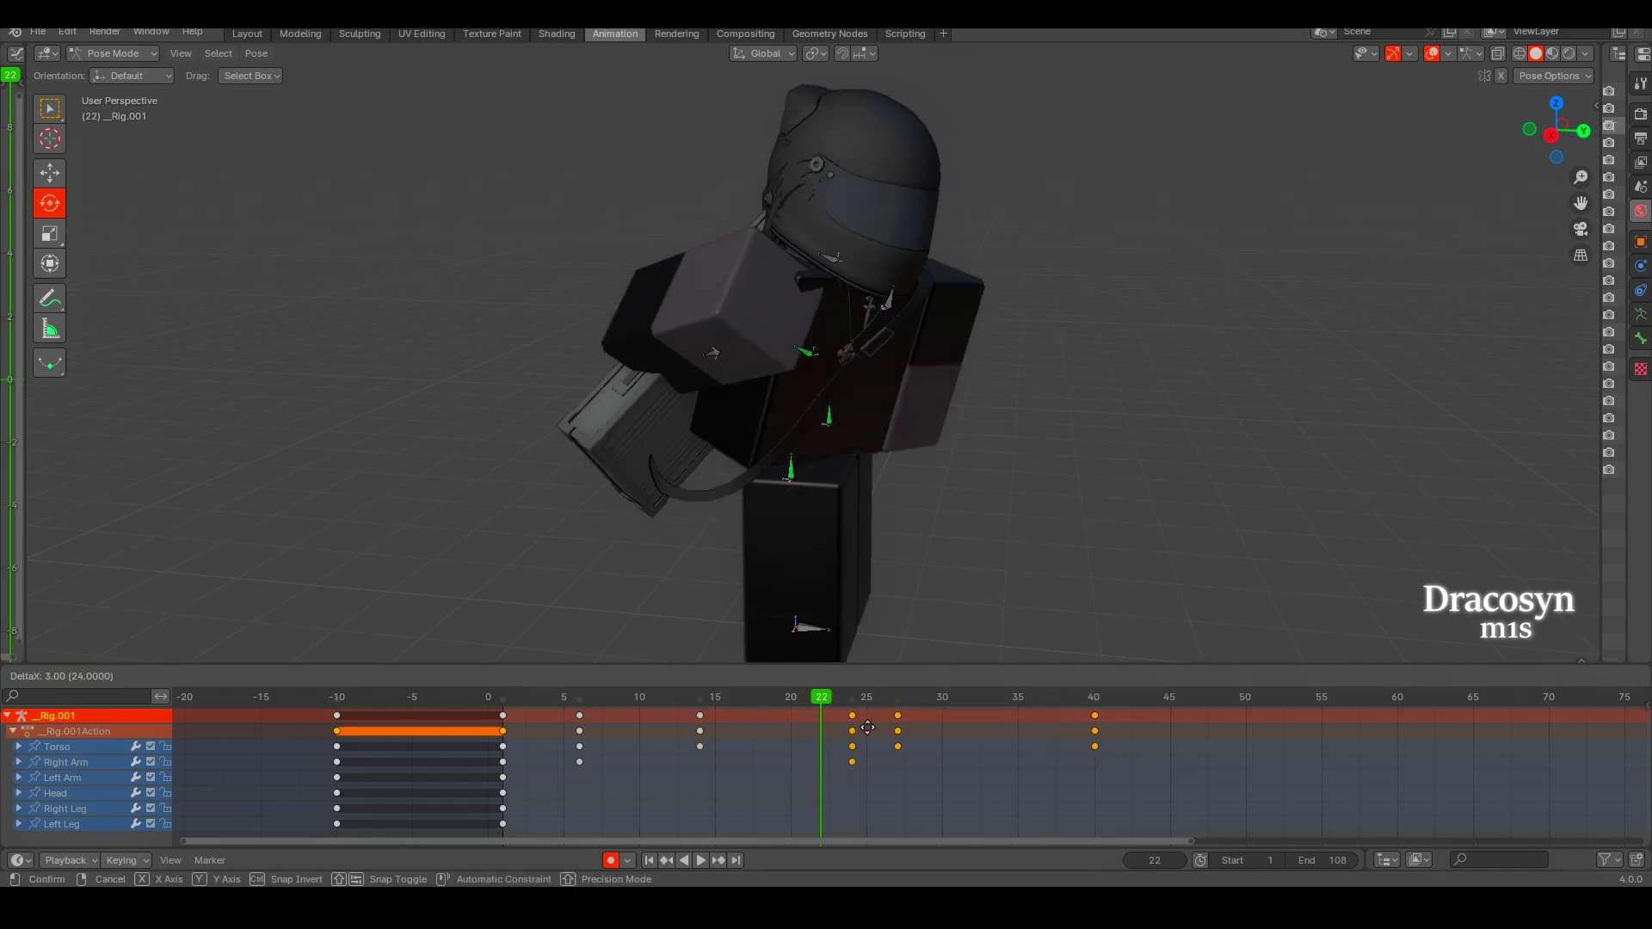
left_click_drag(516, 701, 624, 730)
key("space")
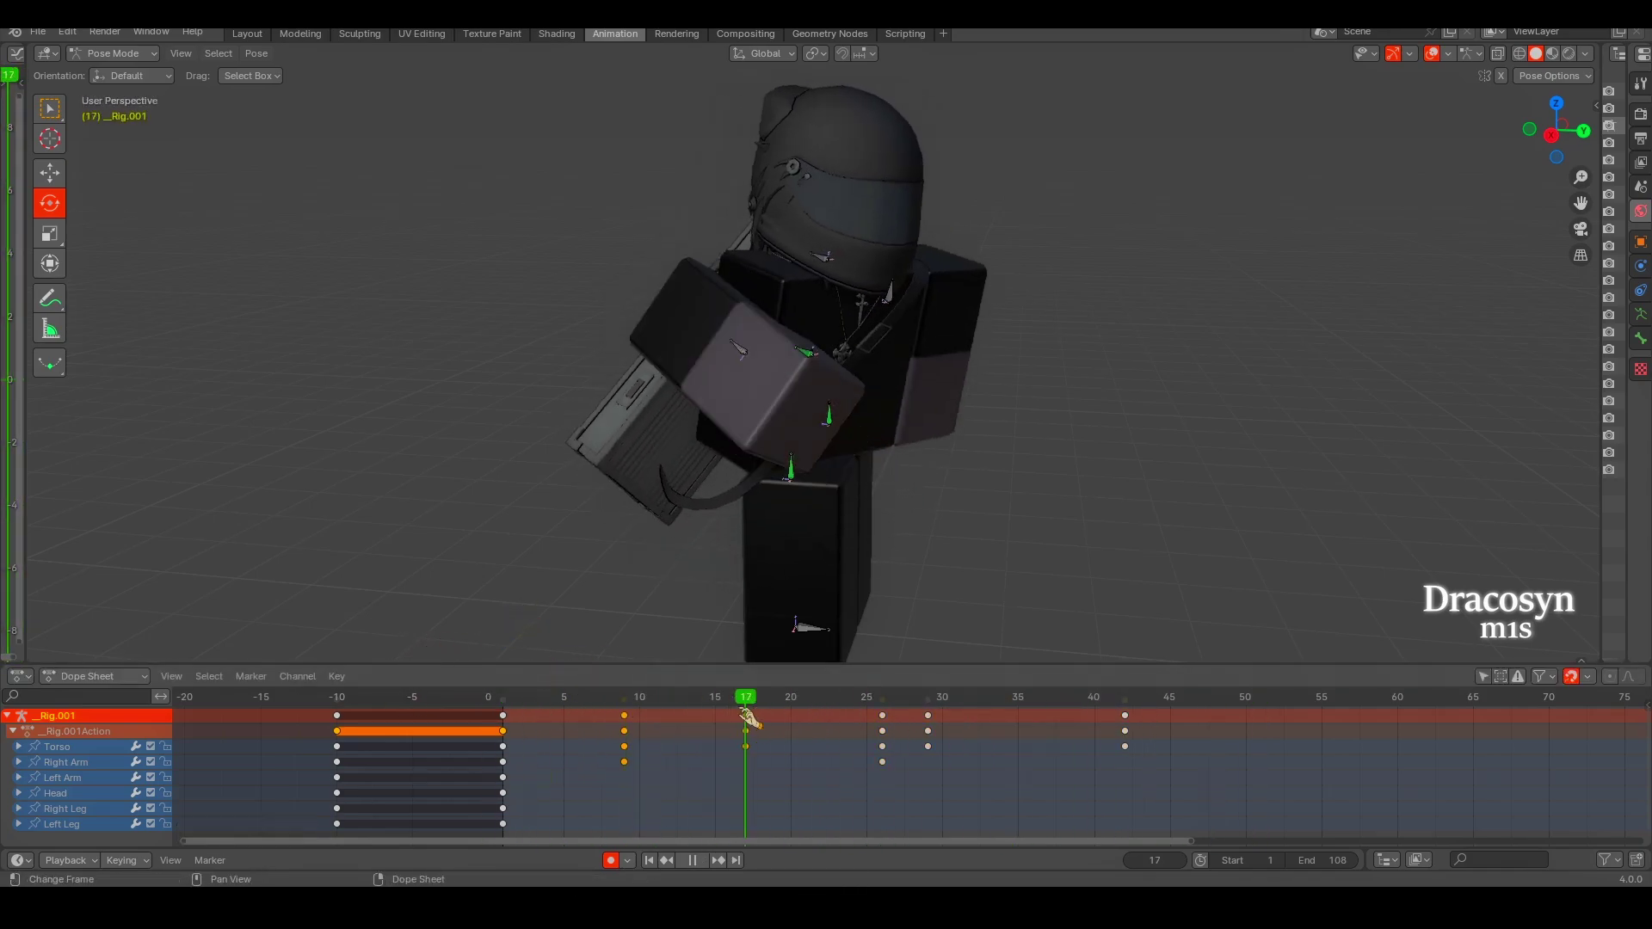
Select the right arm and rotate it to key a pose at frame 17.
left_click(737, 348)
middle_click_drag(774, 430, 833, 550)
key("Escape")
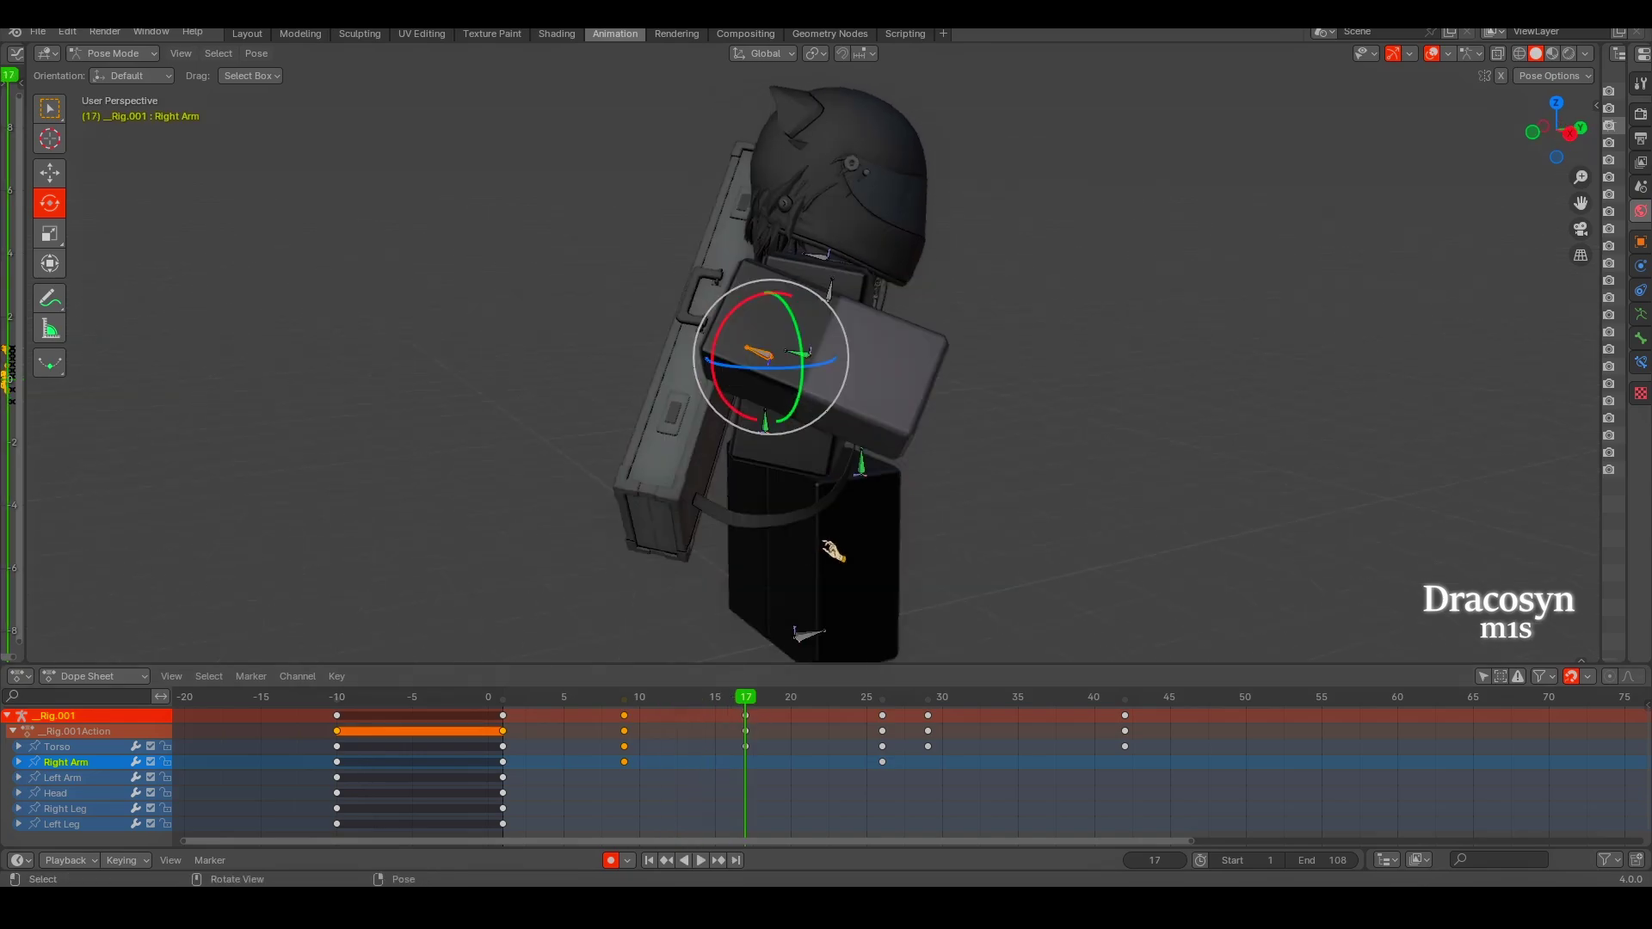
left_click_drag(778, 378, 809, 310)
key("space")
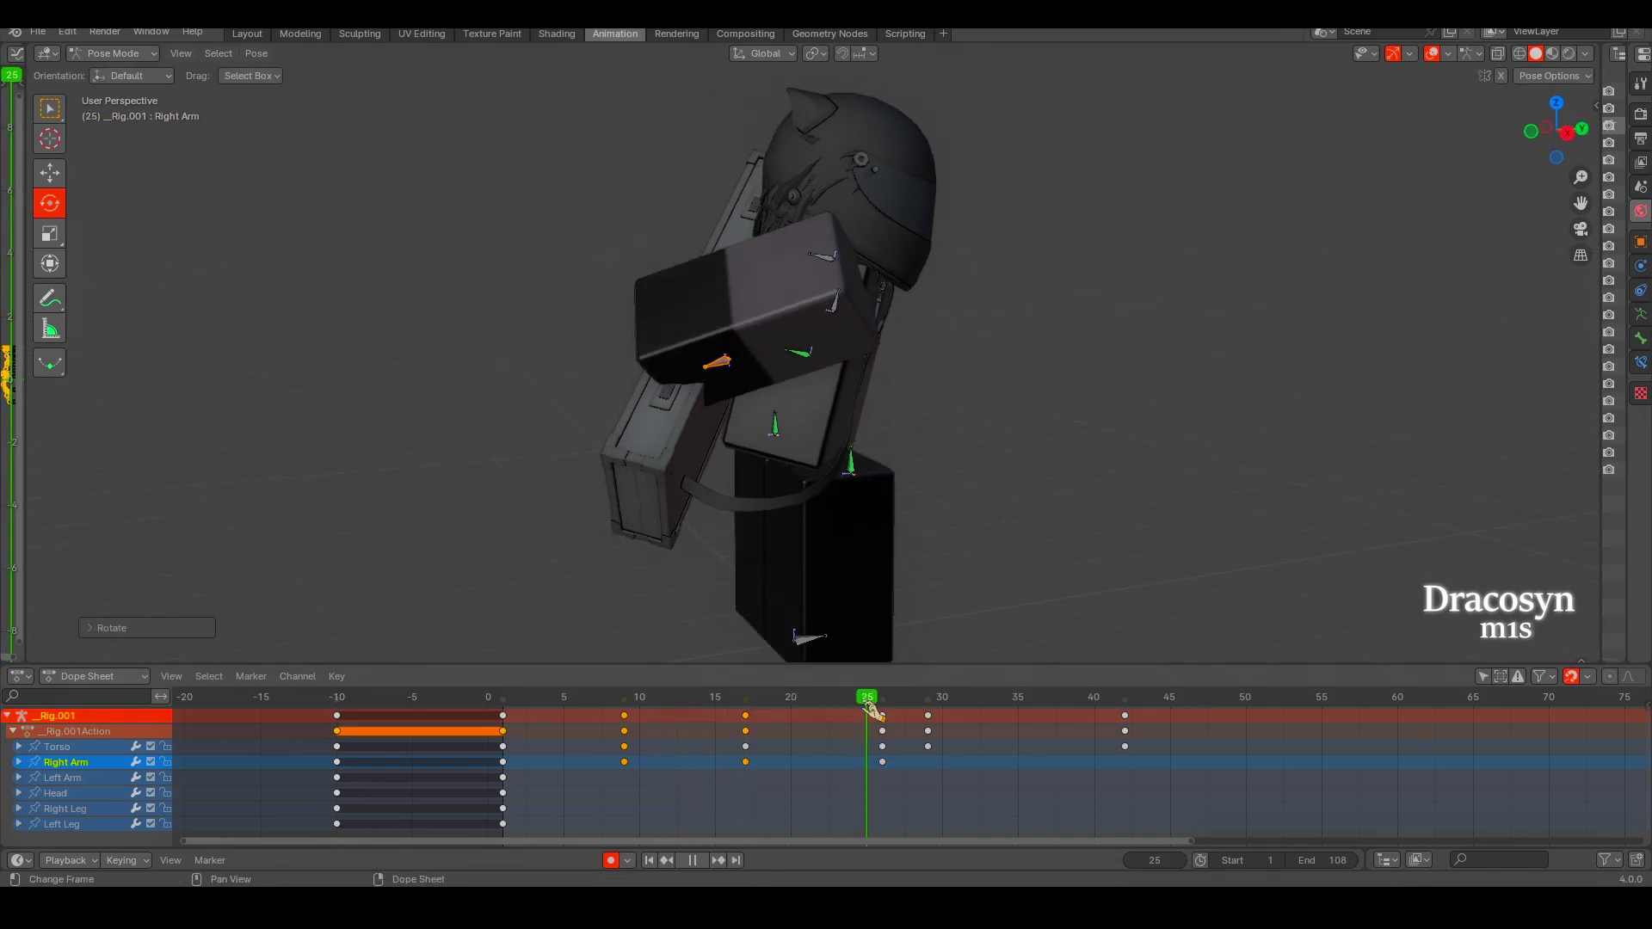
Rotate and reposition the right arm for a keyed pose at frame 29.
left_click_drag(890, 712, 927, 712)
middle_click_drag(775, 430, 860, 387)
key("r")
key("r")
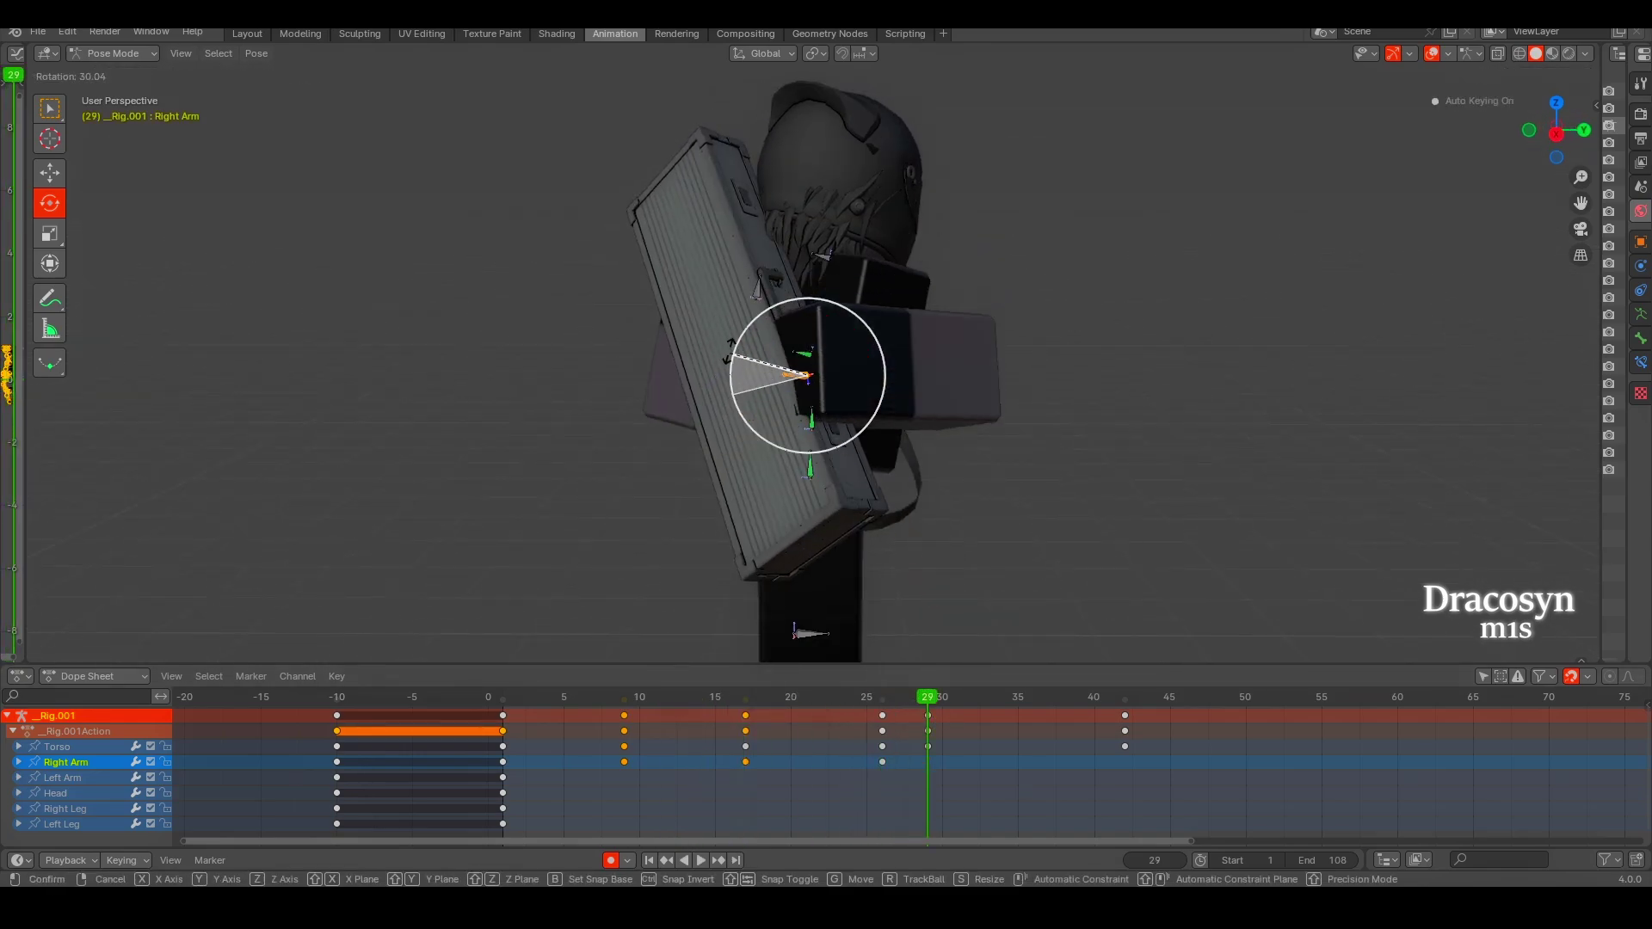
left_click(863, 321)
mouse_move(863, 321)
middle_mouse_down()
mouse_move(821, 397)
mouse_move(943, 389)
mouse_move(856, 405)
mouse_move(938, 357)
middle_mouse_up()
key("g")
left_click(942, 376)
Swing the right arm out sideways and raise it for the frame 42 pose.
key("Up")
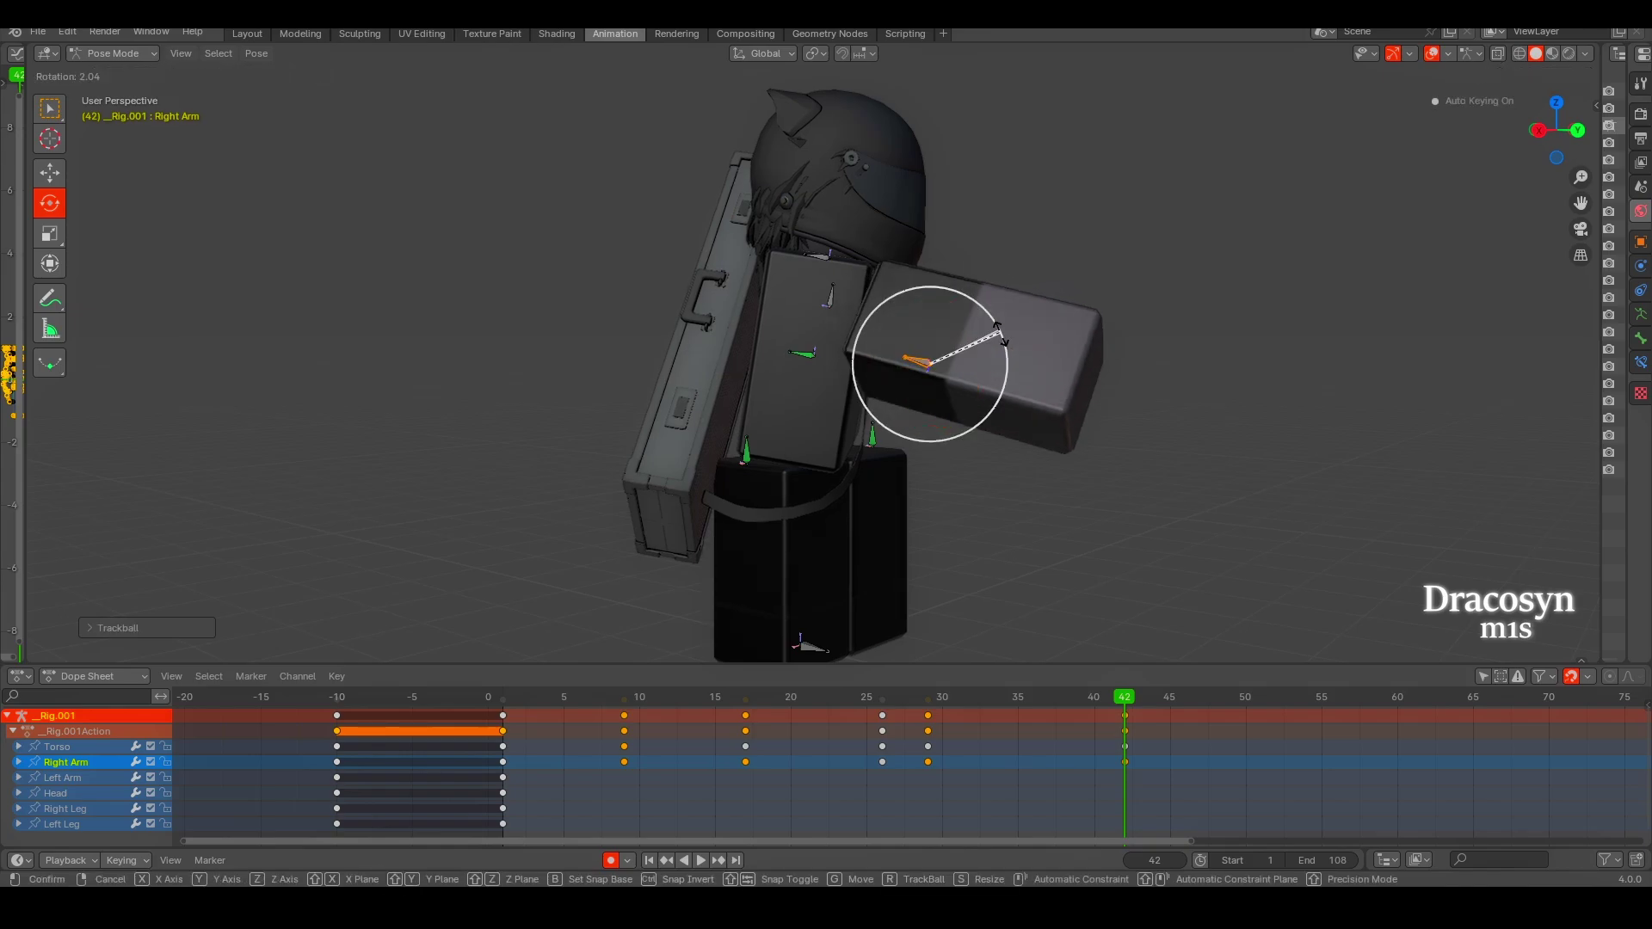
left_click_drag(938, 357, 1008, 348)
middle_click_drag(975, 407, 1015, 412)
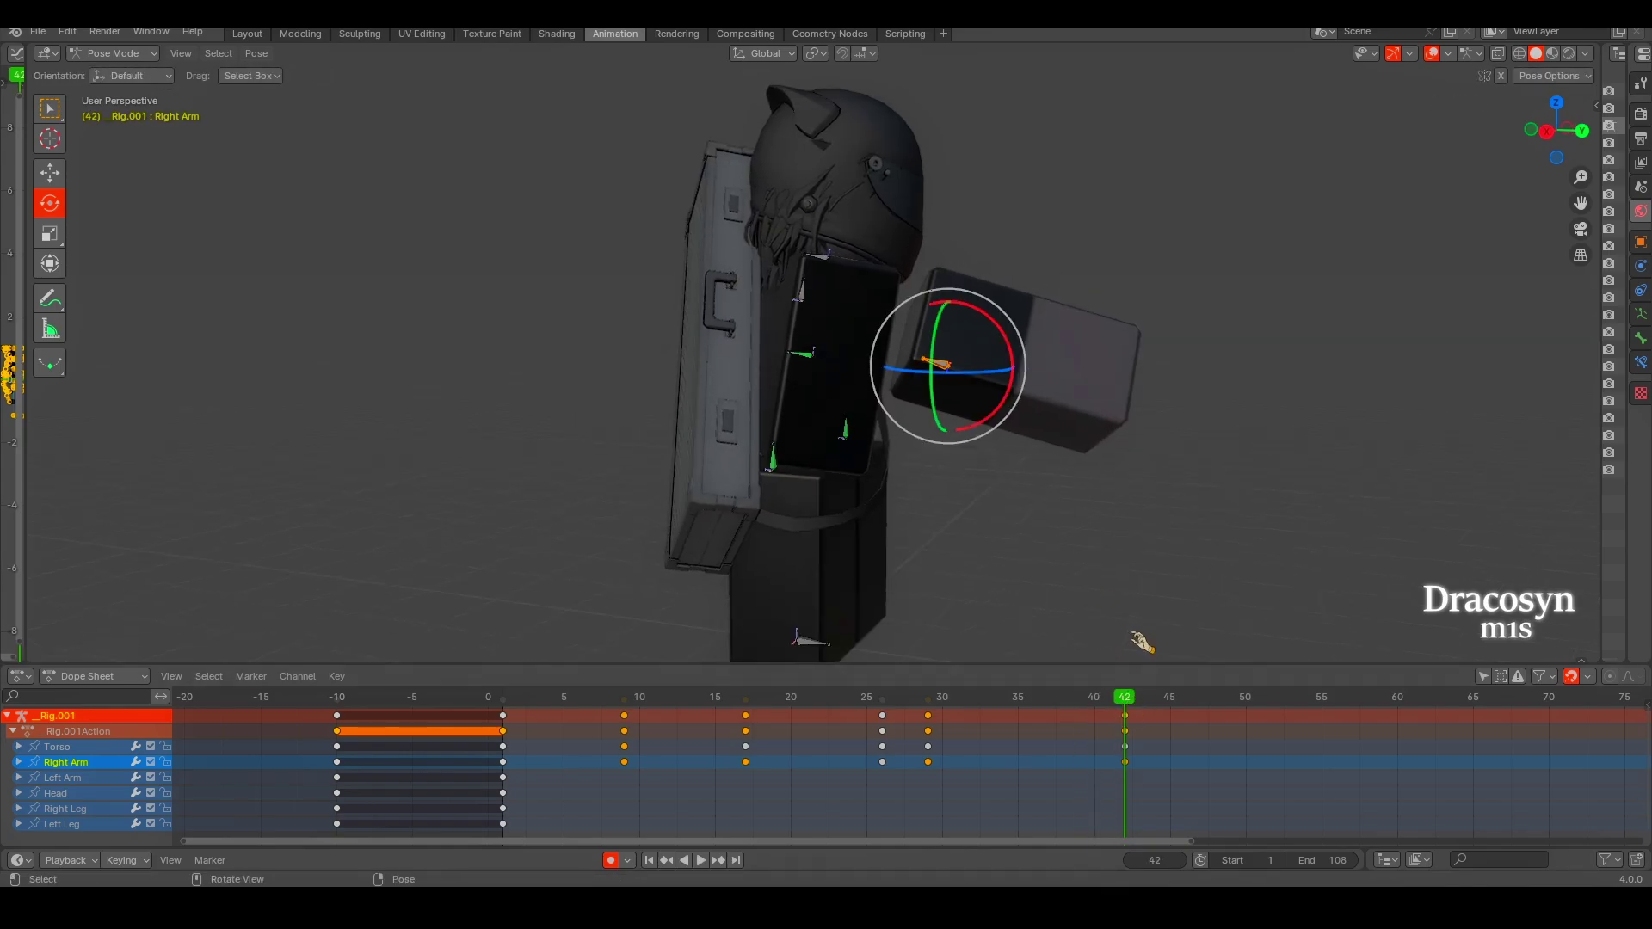
left_click_drag(1127, 698, 1352, 699)
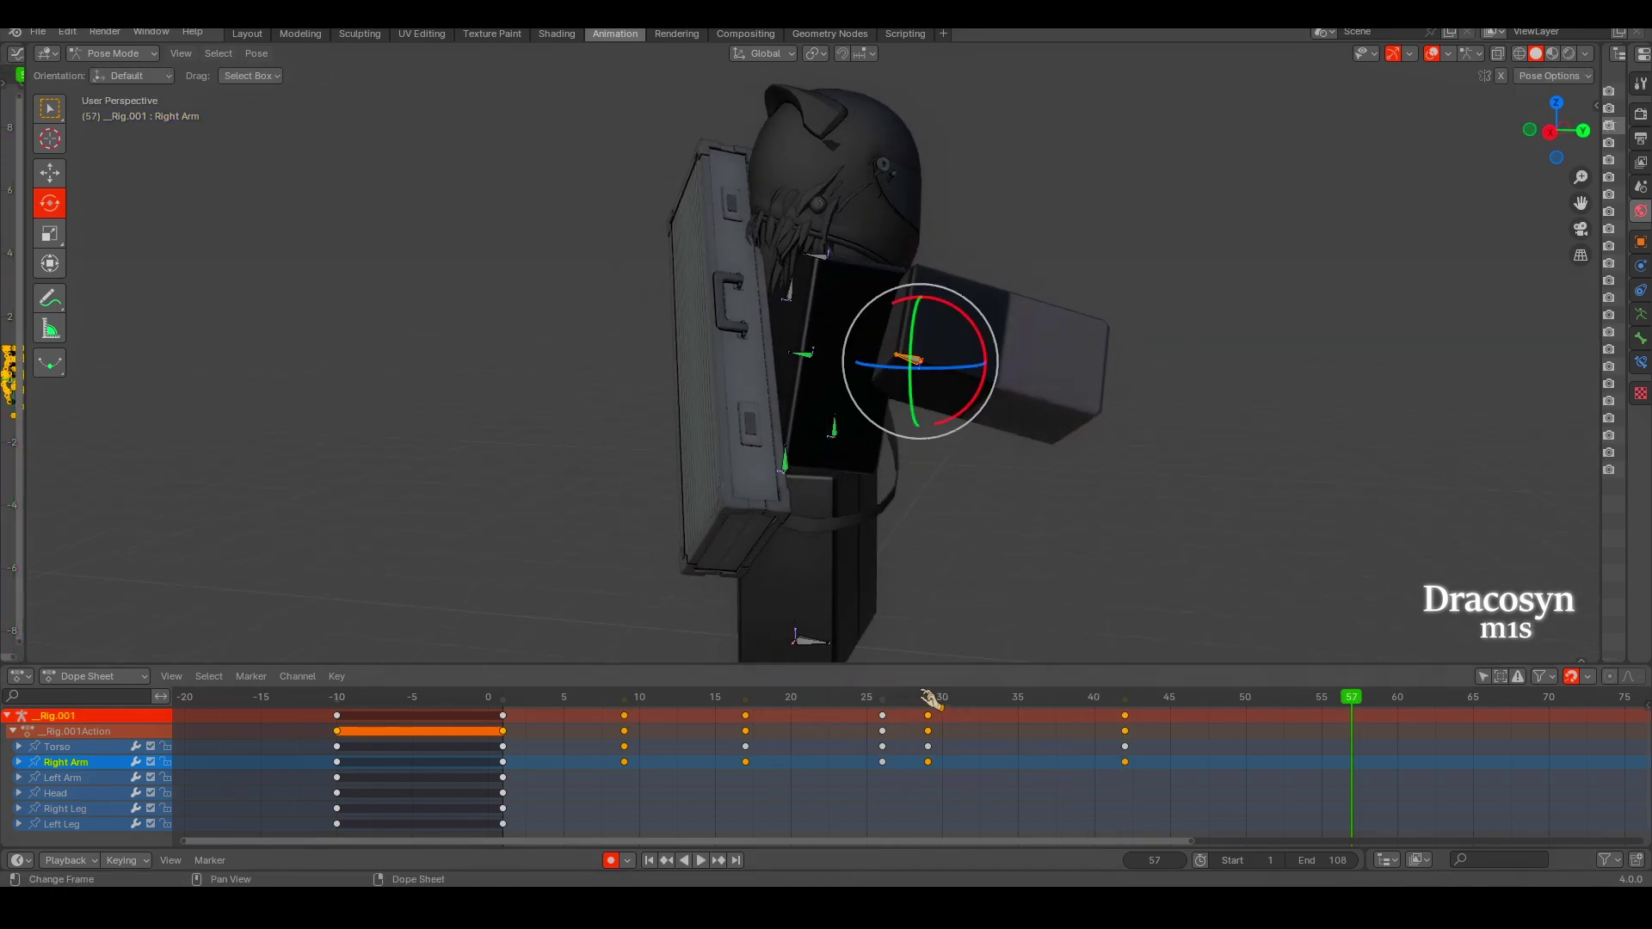
left_click_drag(931, 698, 1104, 704)
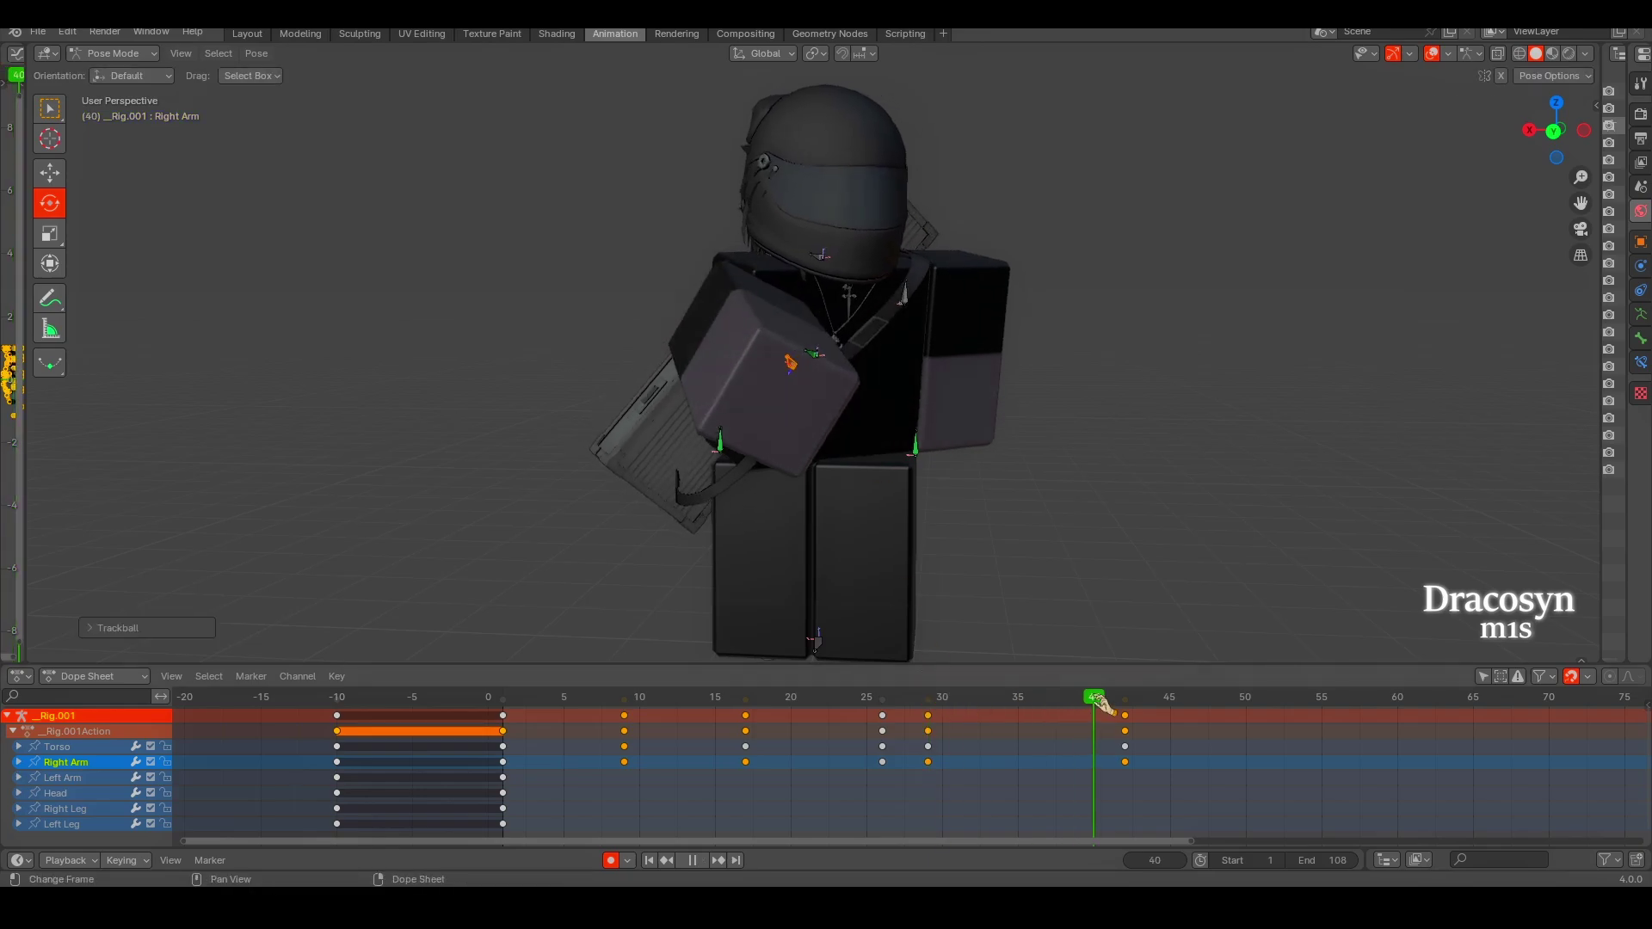
left_click(816, 641)
middle_click_drag(816, 641, 894, 405)
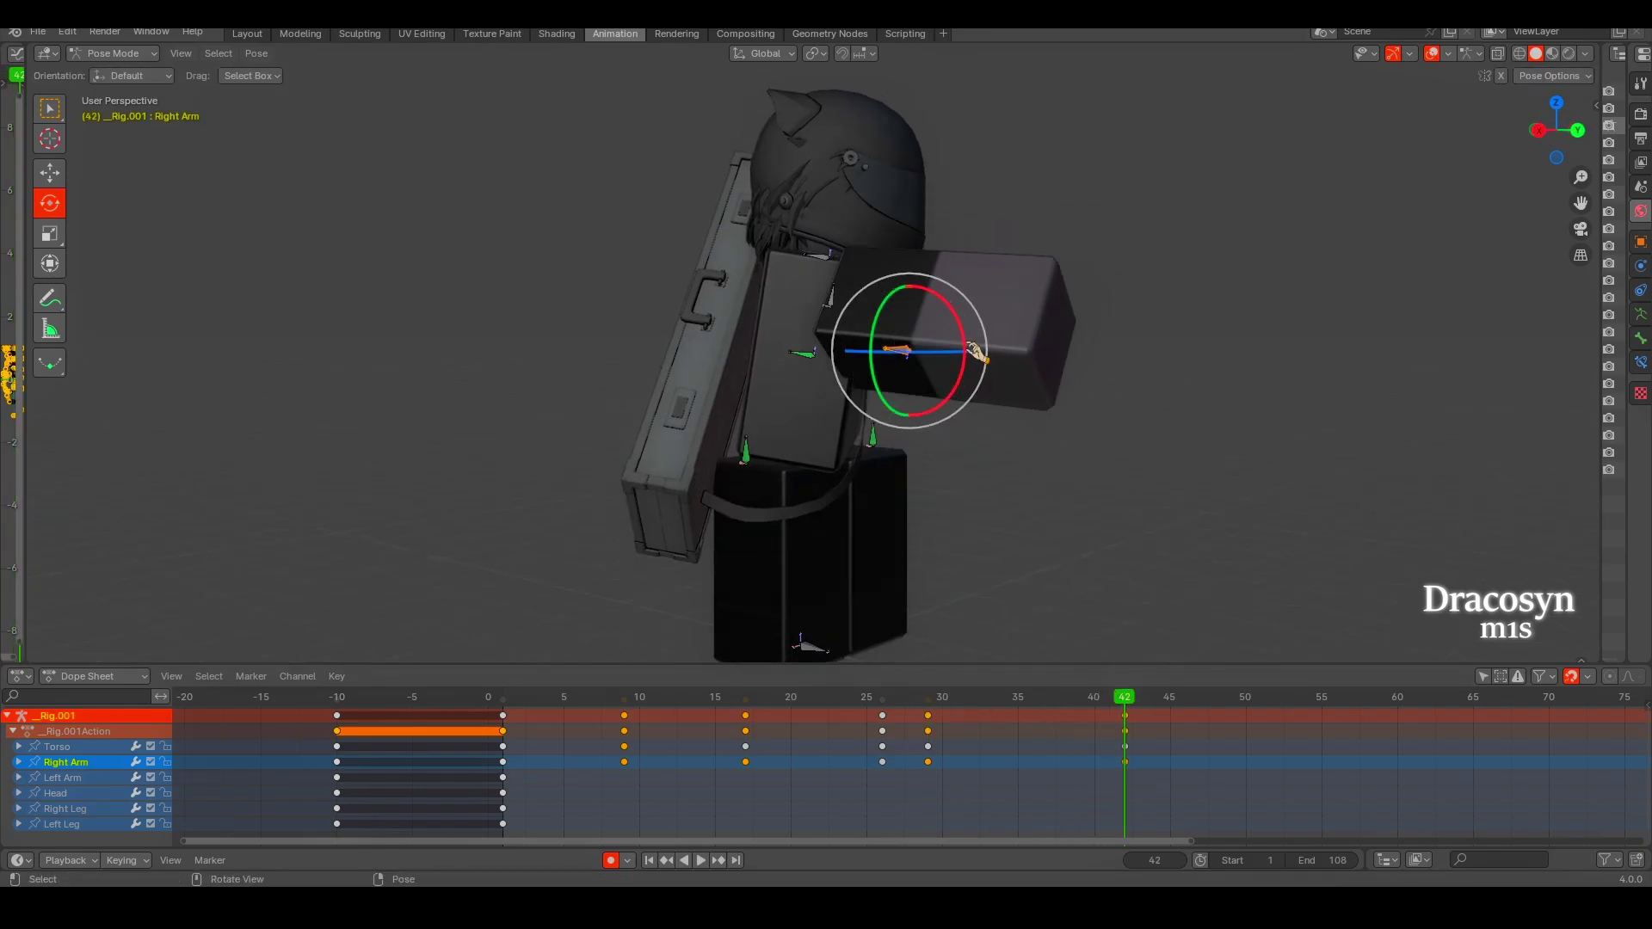
key("g")
left_click(906, 398)
Review the swing and re-rotate the right arm at frame 29.
key("space")
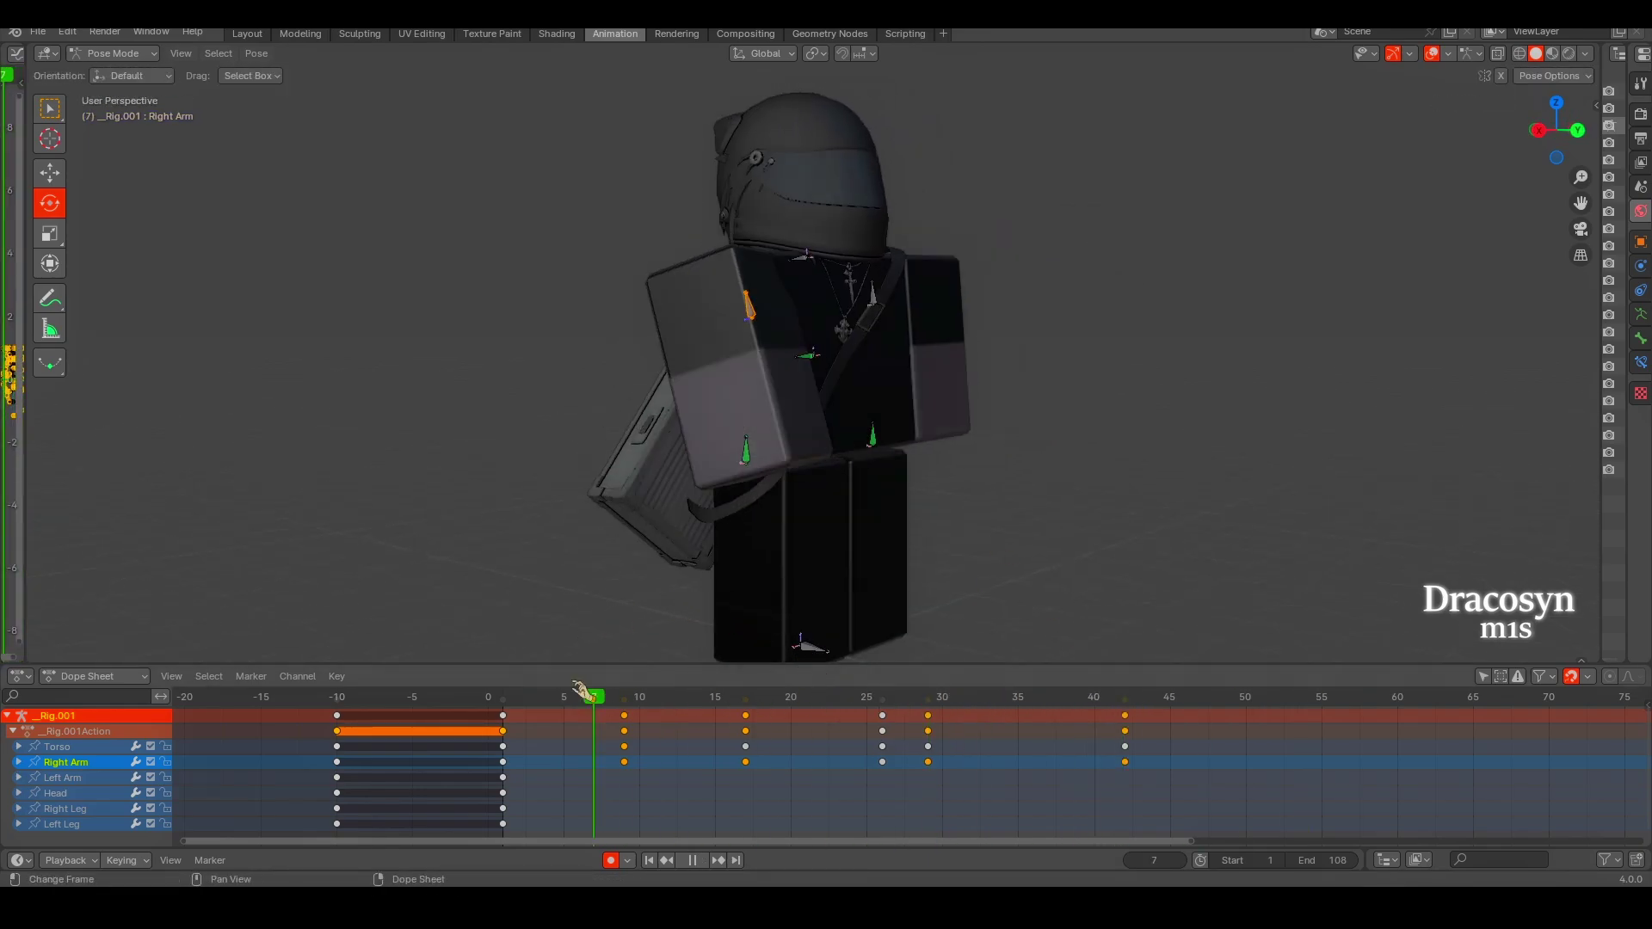
scroll(757, 620, "down", 4)
key("space")
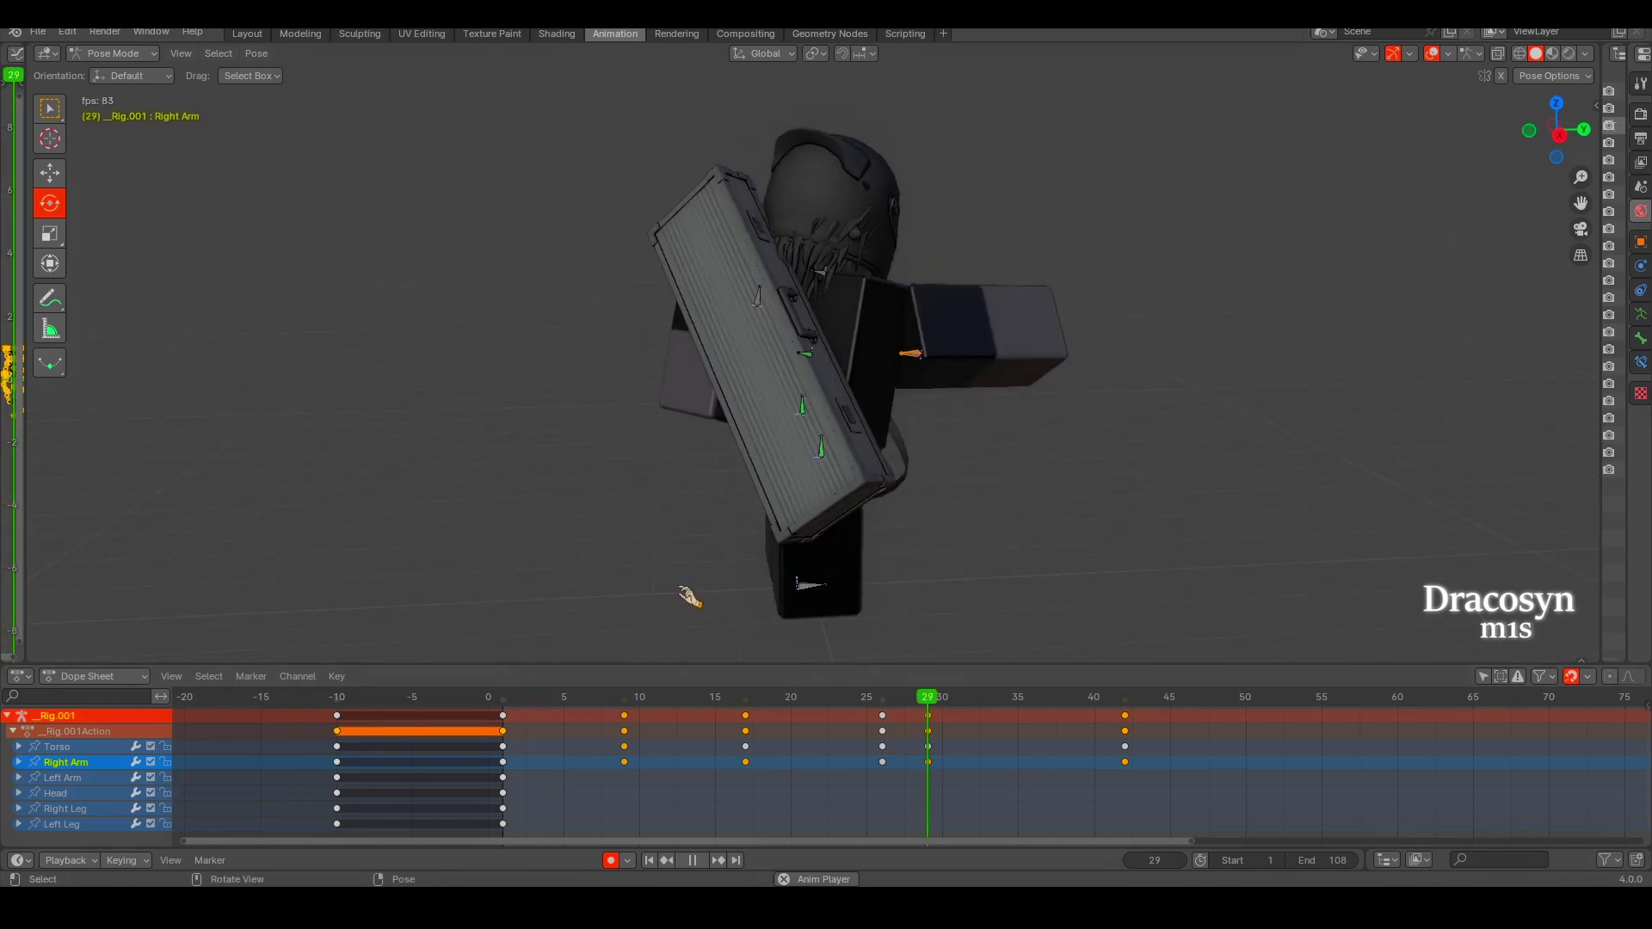
left_click_drag(688, 719, 918, 693)
scroll(946, 430, "up", 5)
mouse_move(946, 430)
middle_mouse_down()
mouse_move(1011, 486)
mouse_move(1028, 380)
middle_mouse_up()
key("r")
key("r")
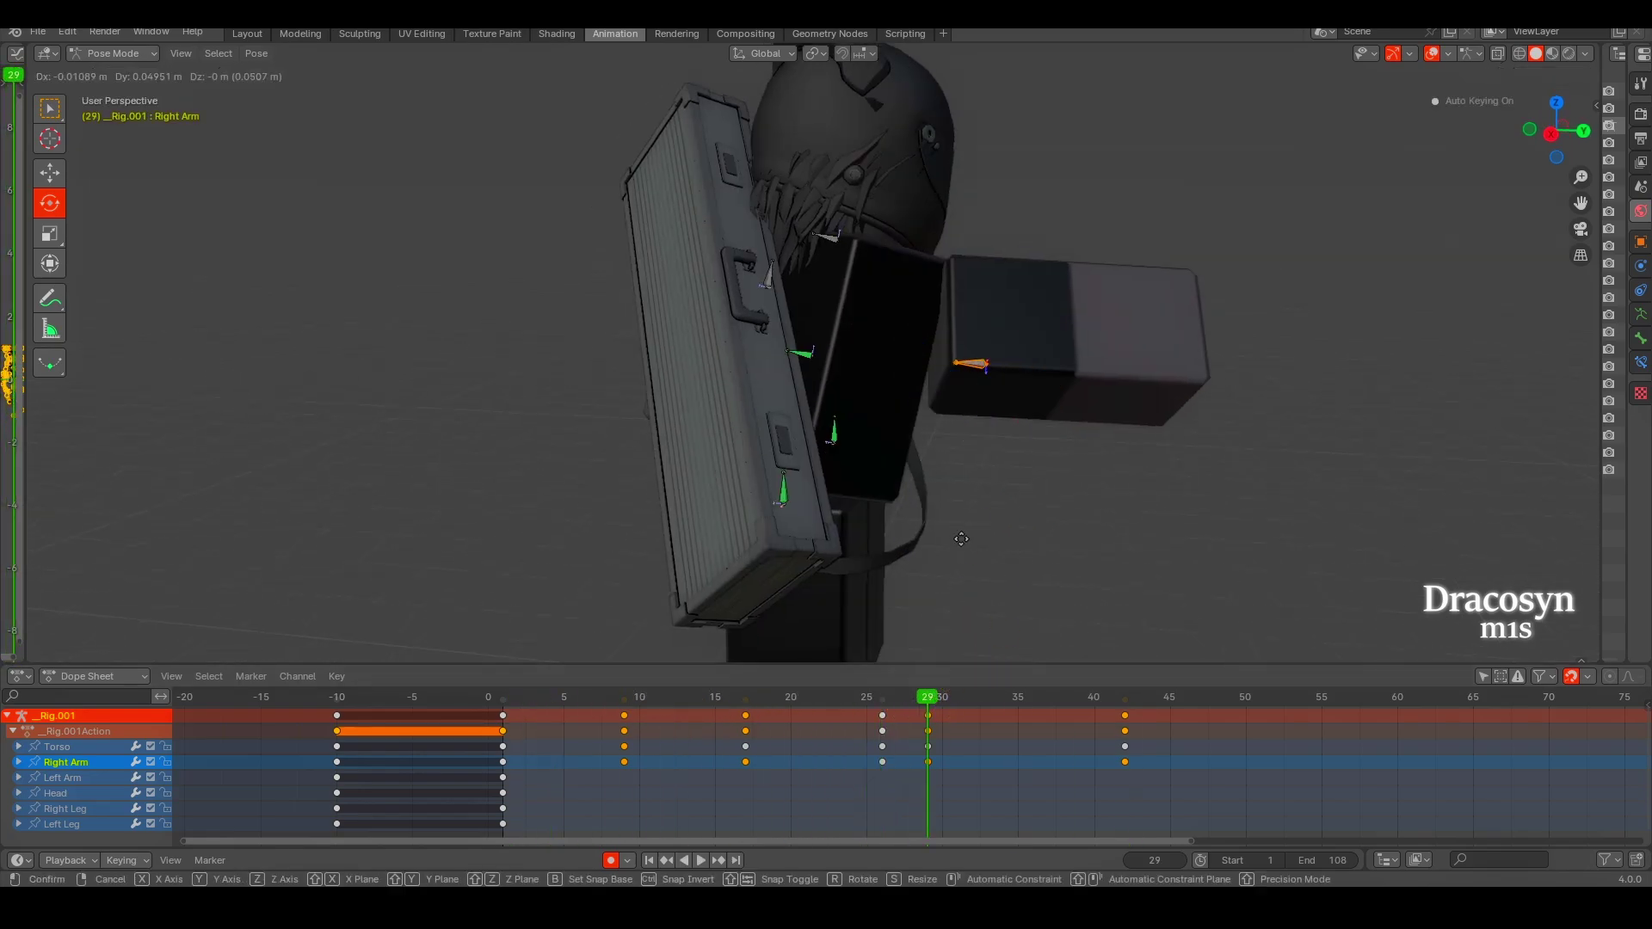
left_click(1028, 381)
Rotate the right arm at frame 32, adding a key at 34, and replay.
mouse_move(927, 697)
left_mouse_down()
mouse_move(1062, 696)
mouse_move(973, 697)
left_mouse_up()
key("g")
key("r")
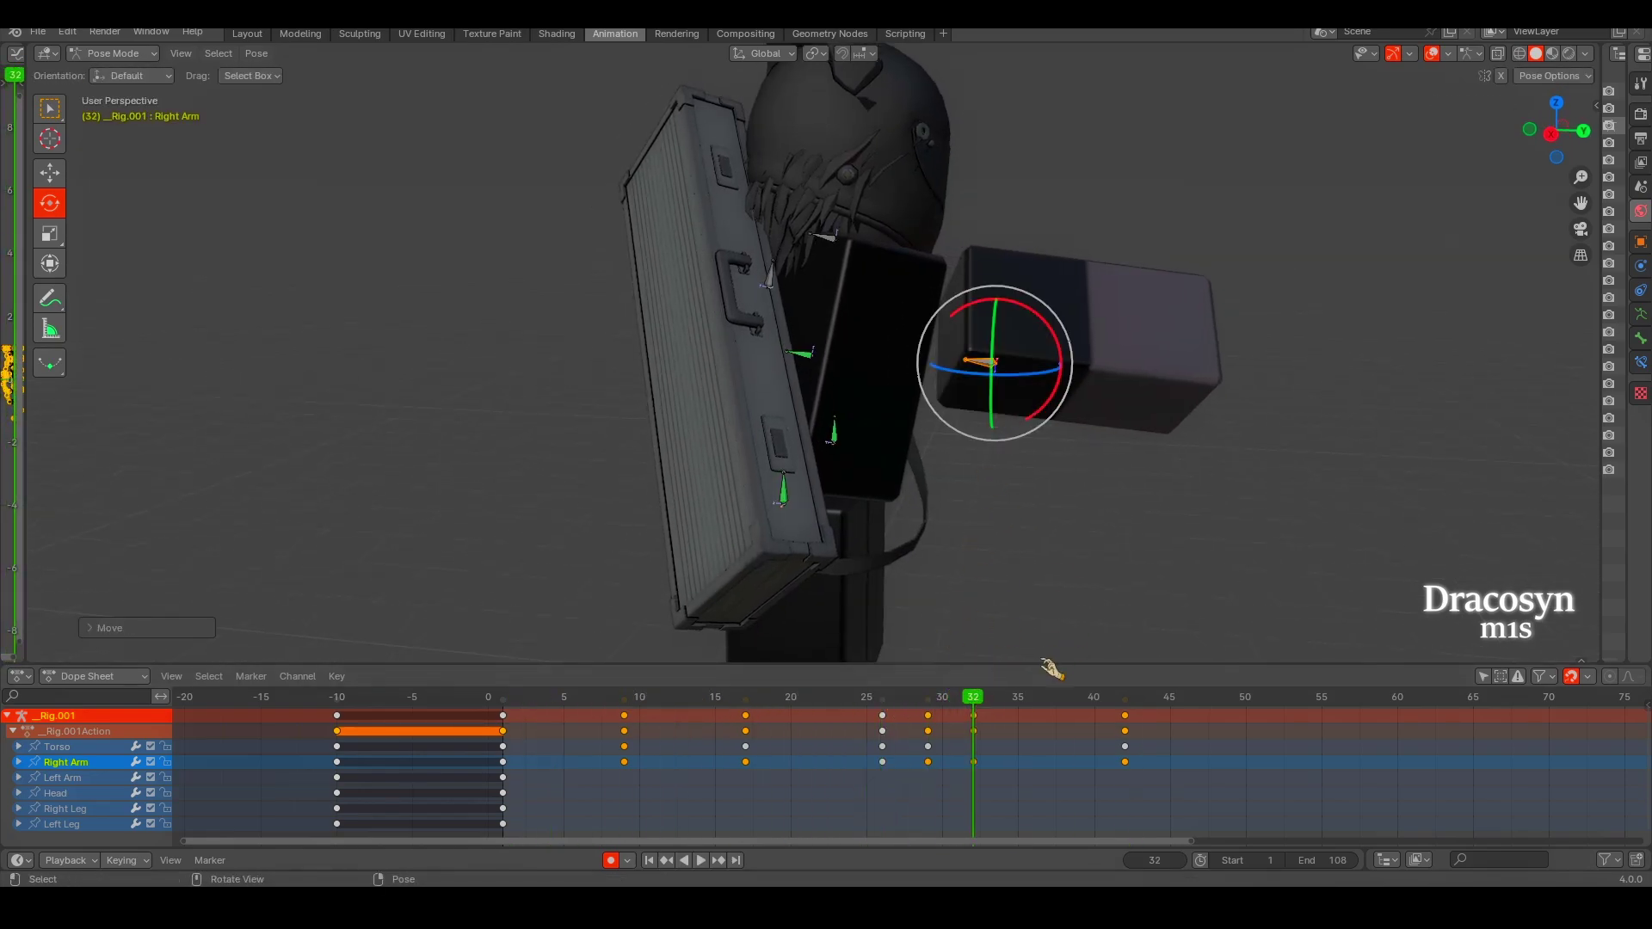
left_click(1028, 380)
key("space")
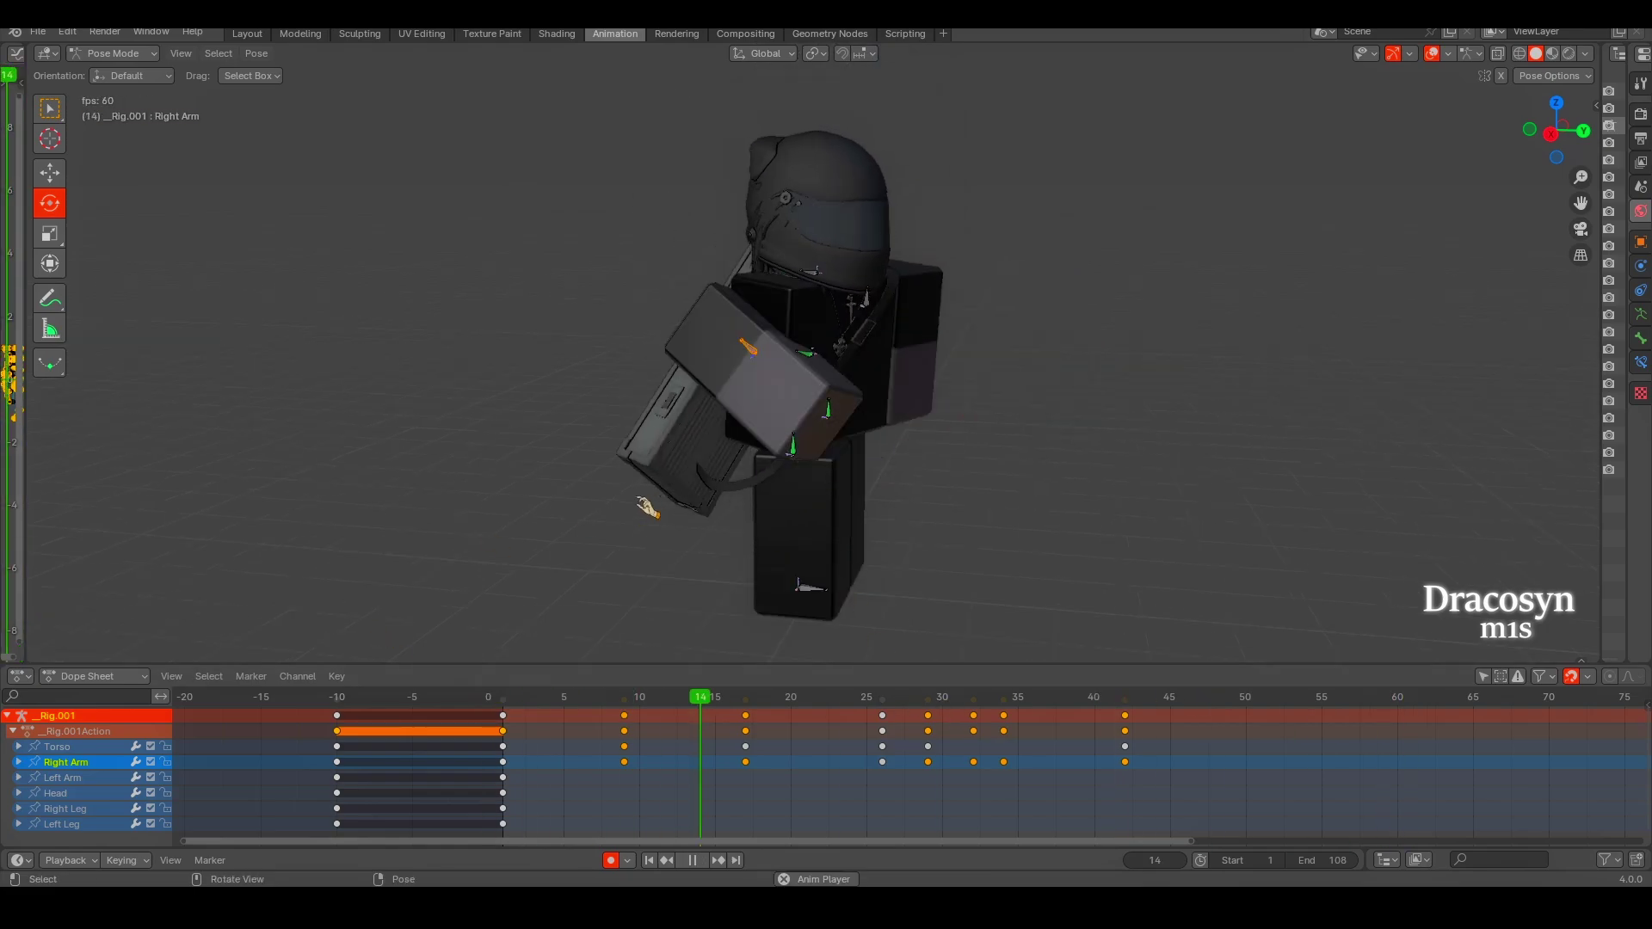
key("space")
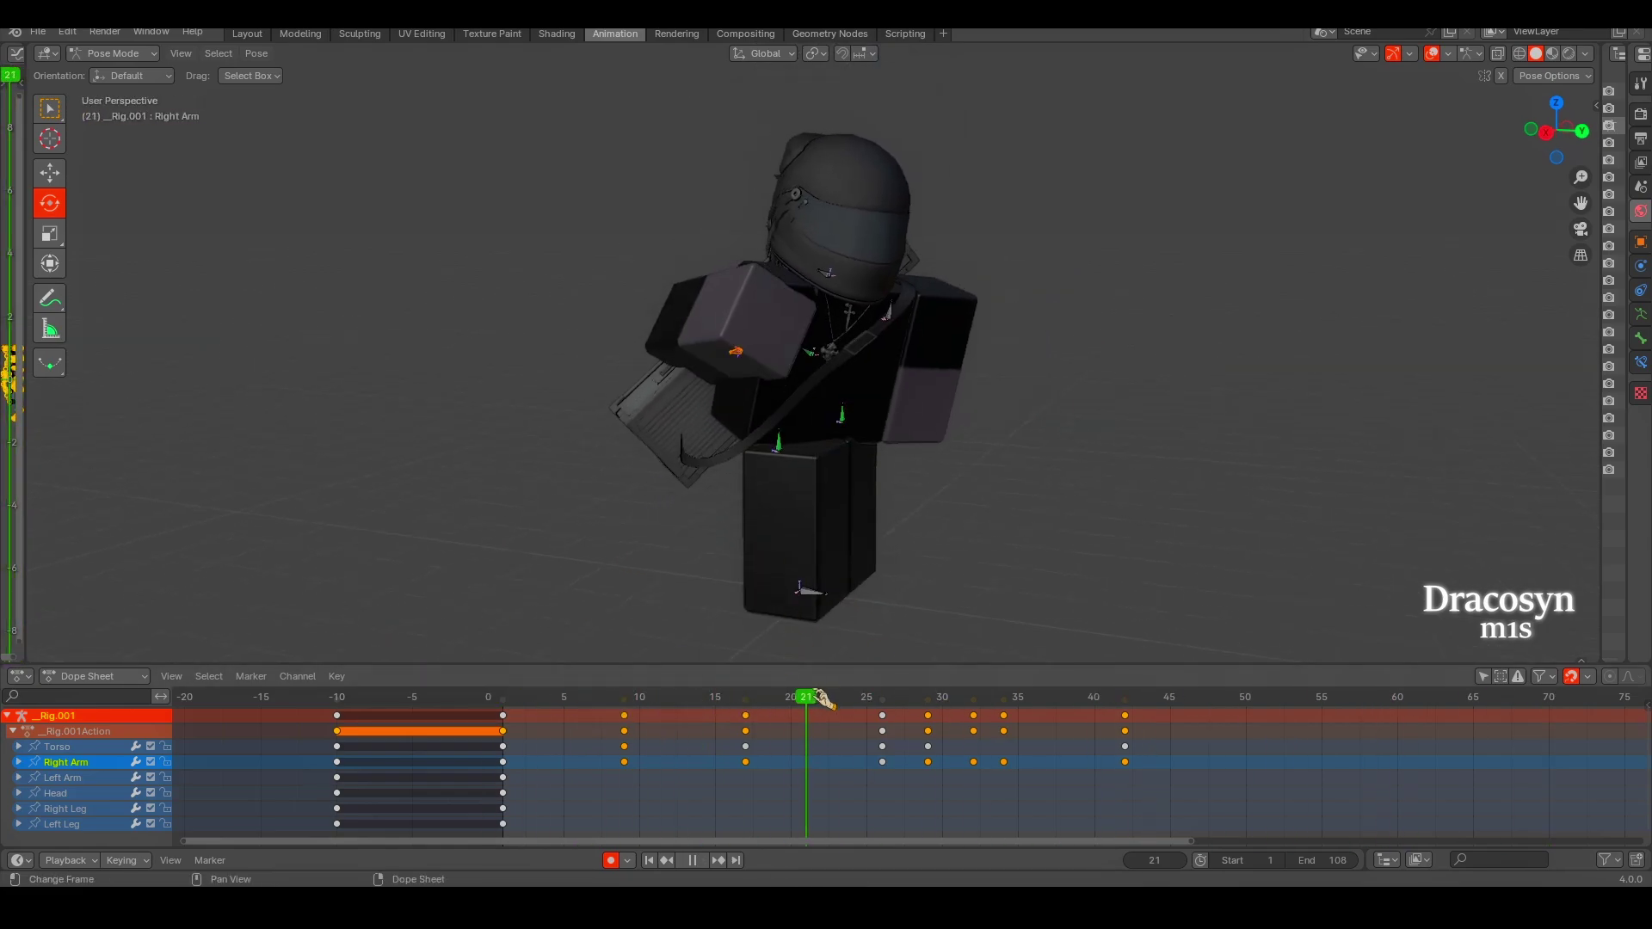
key("space")
Rotate the right arm into a new pose keyed at frame 26.
mouse_move(895, 527)
middle_mouse_down()
mouse_move(951, 436)
mouse_move(869, 456)
middle_mouse_up()
left_click_drag(1062, 699, 973, 699)
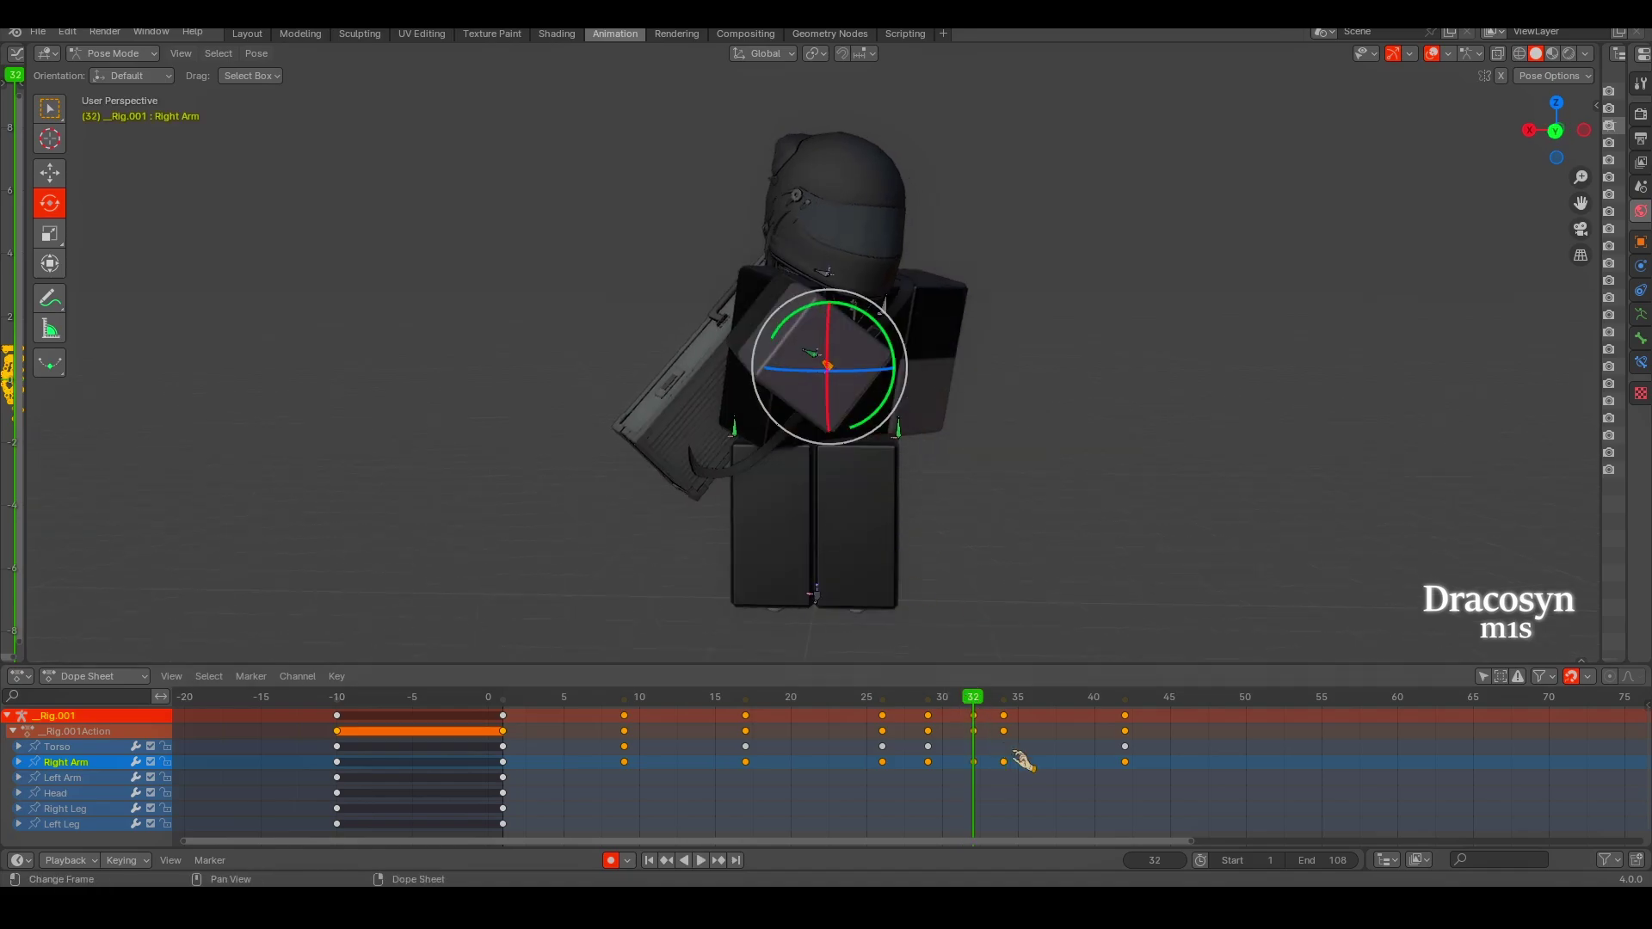
key("space")
middle_click_drag(946, 637, 877, 533)
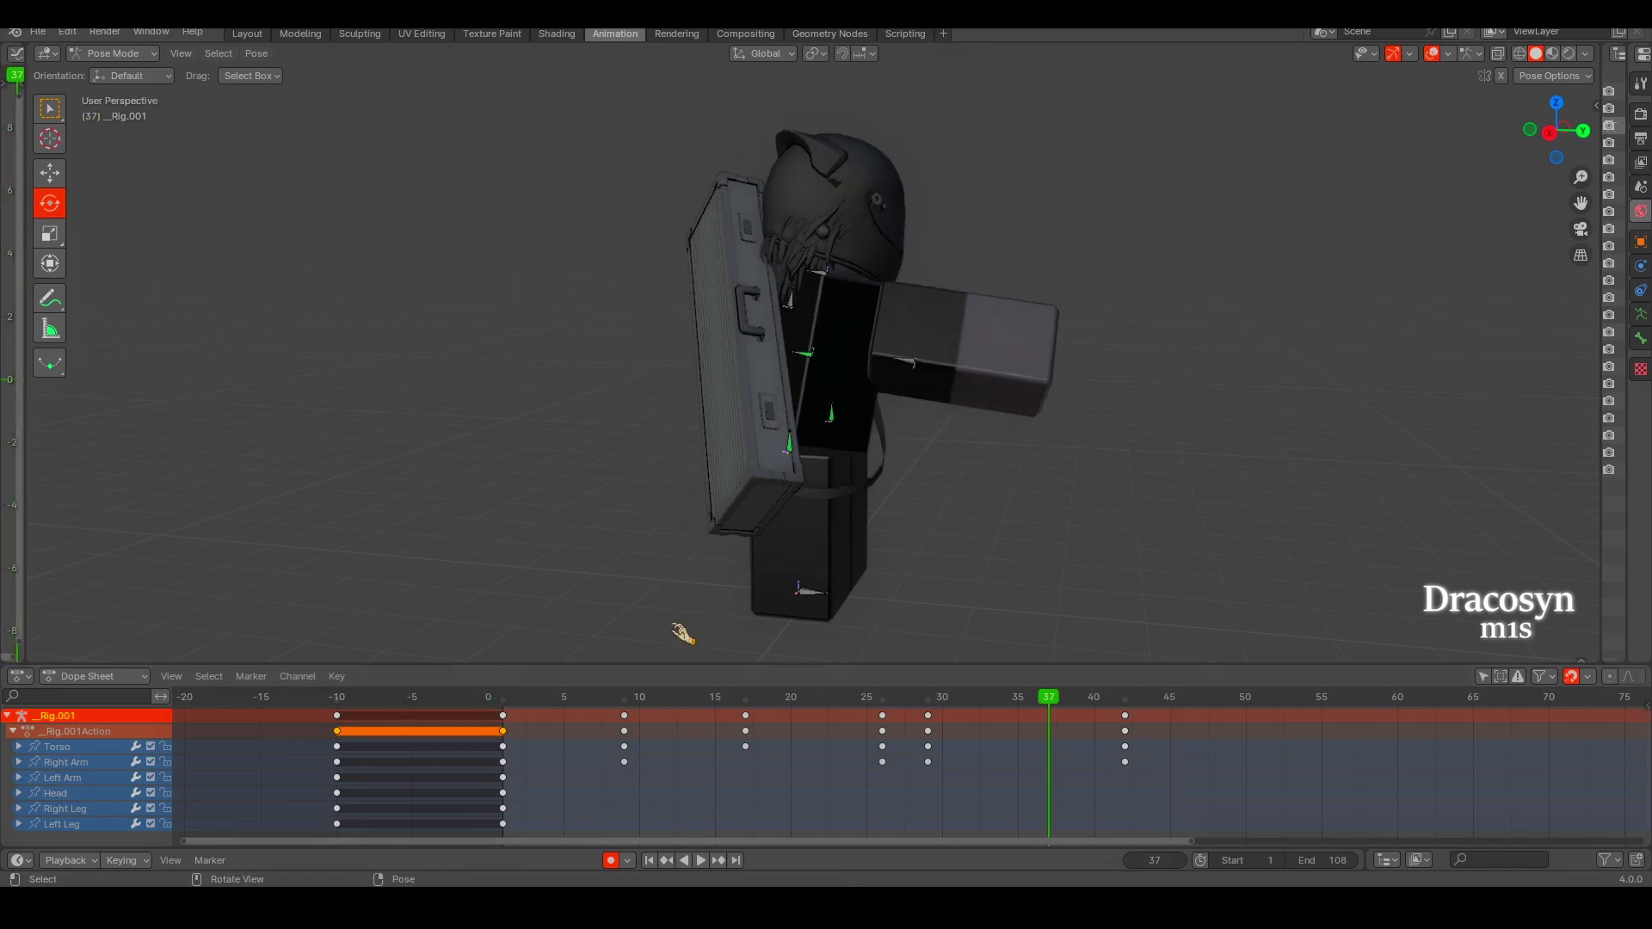
left_click_drag(830, 284, 714, 551)
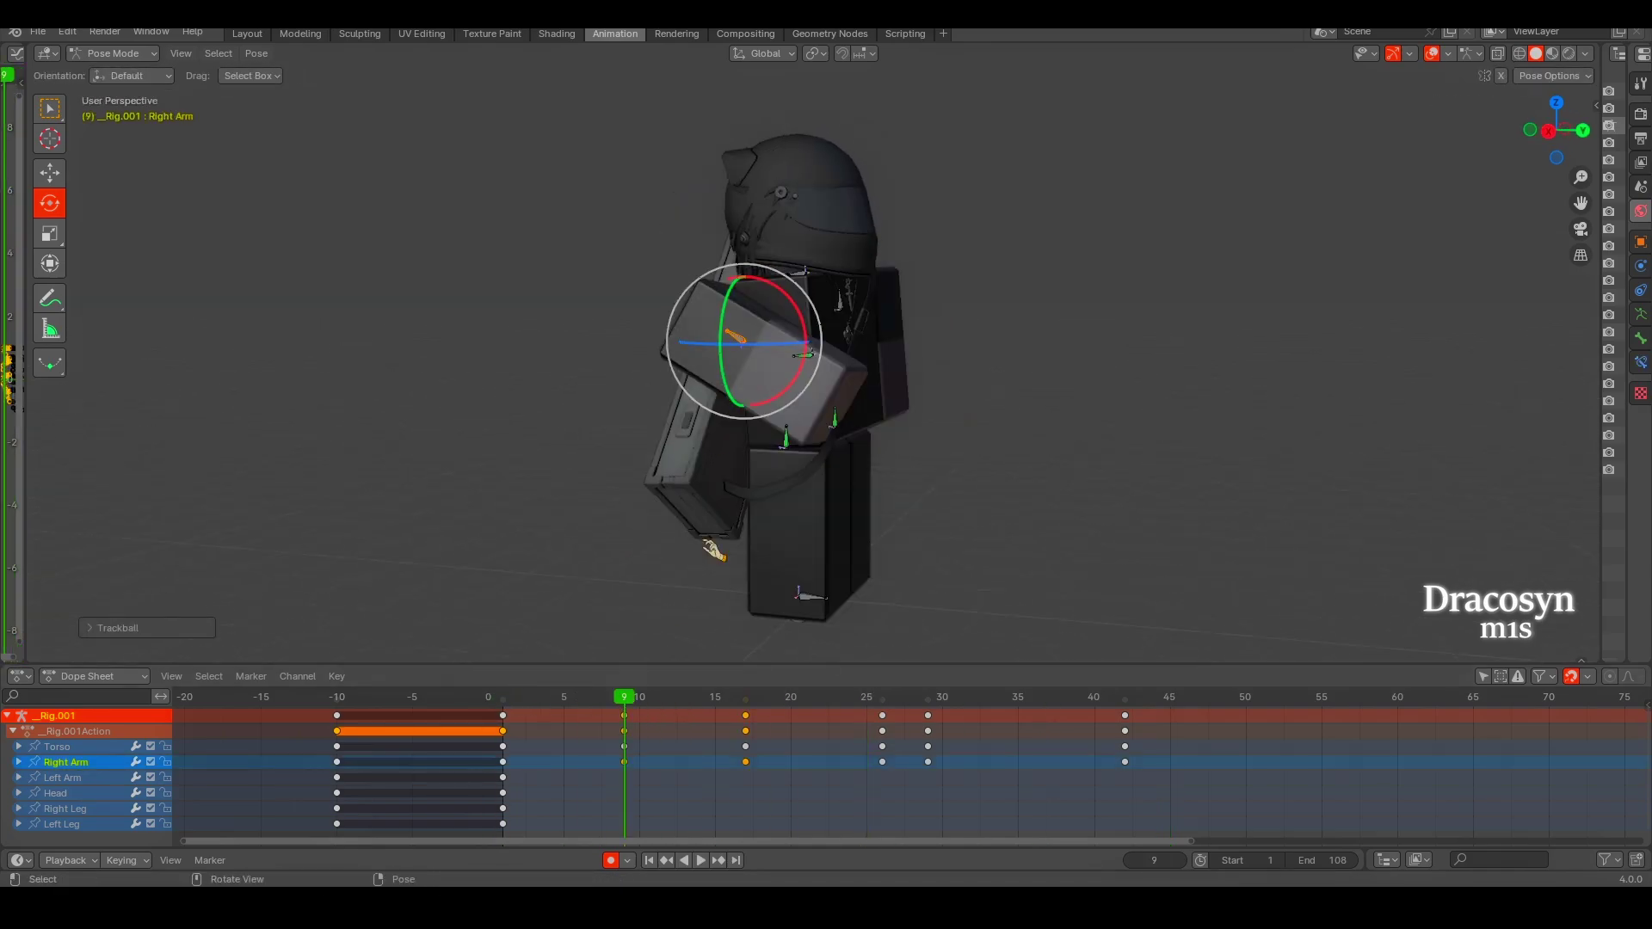
key("space")
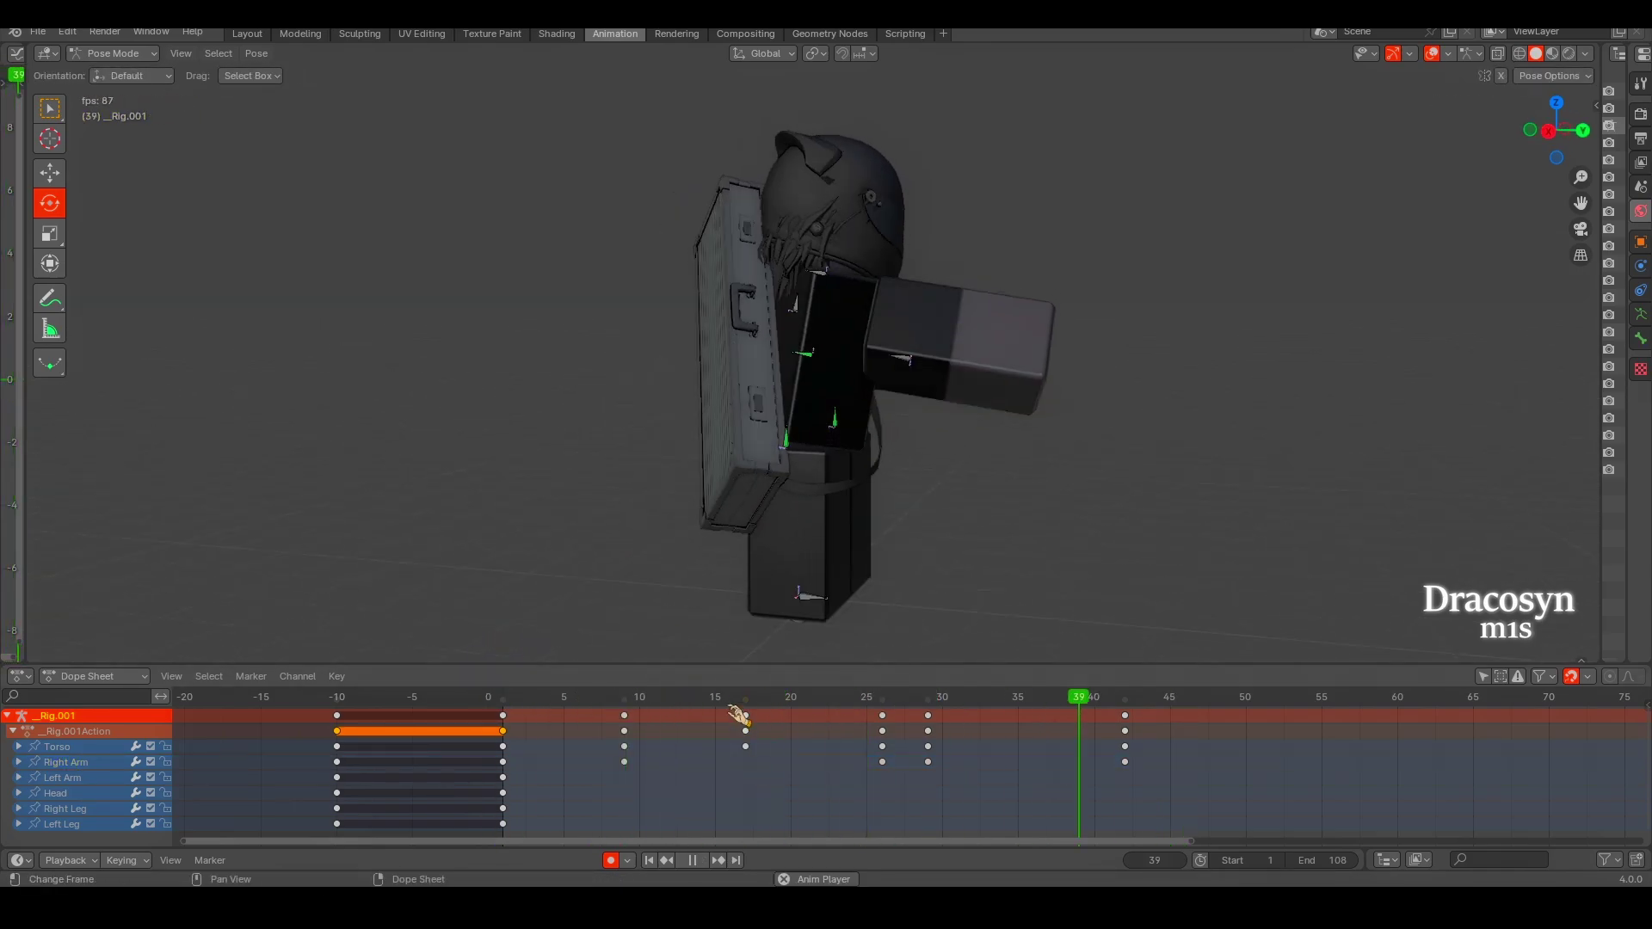
key("space")
left_click(749, 375)
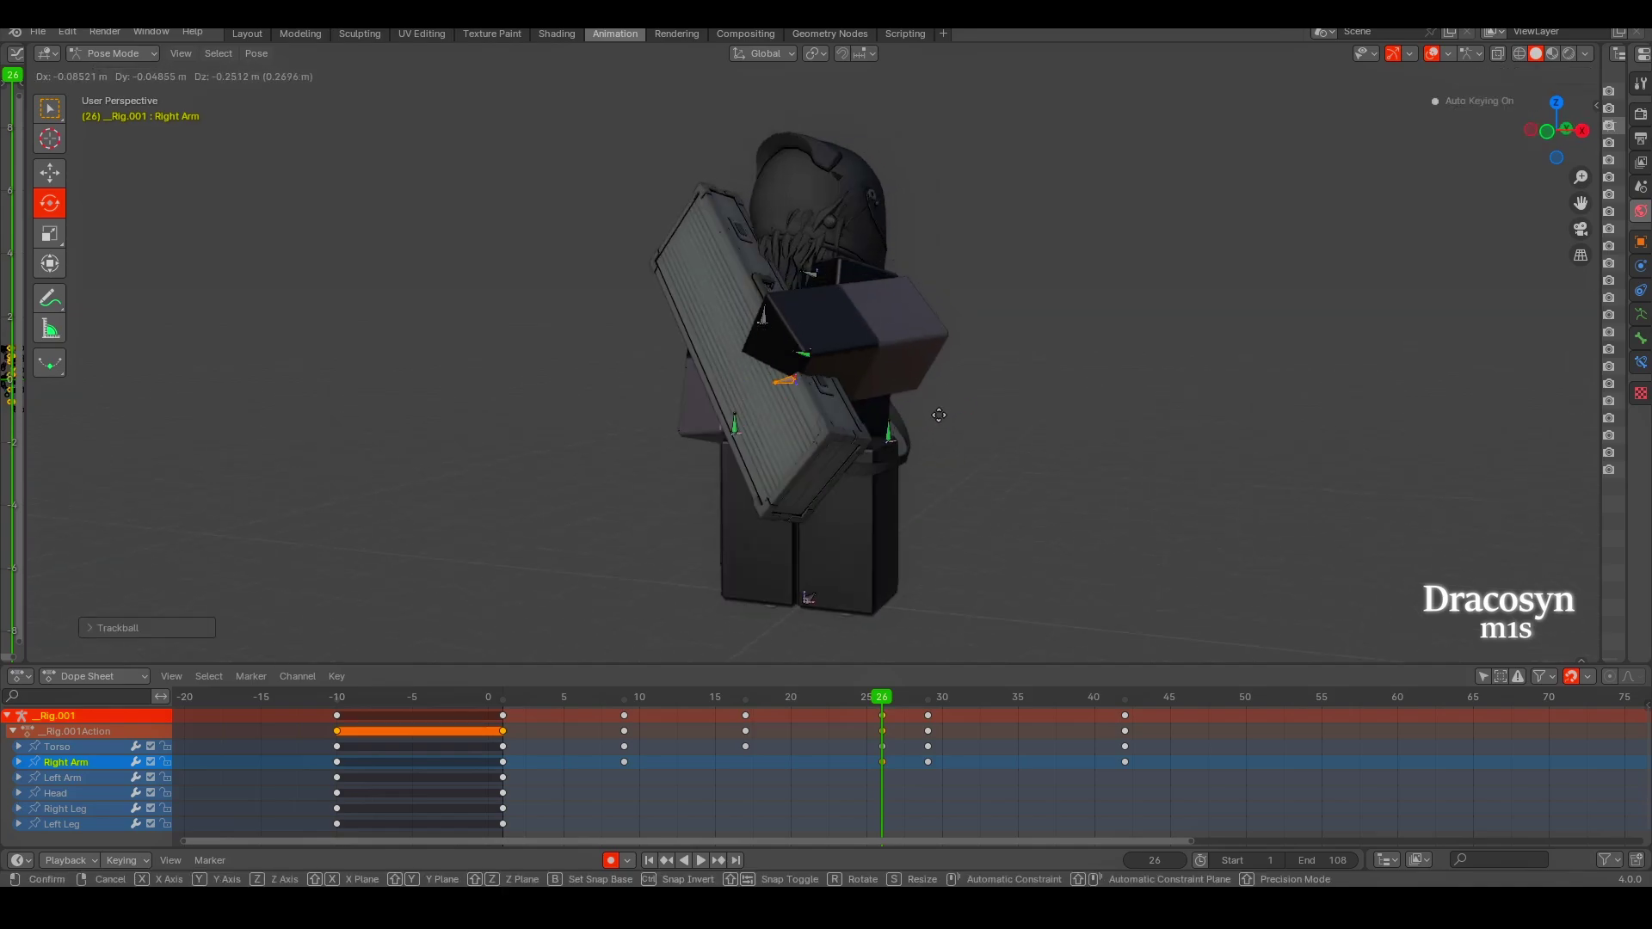
Replay from the start and rotate the right arm into another new pose.
middle_click_drag(749, 376, 800, 579)
key("space")
key("Escape")
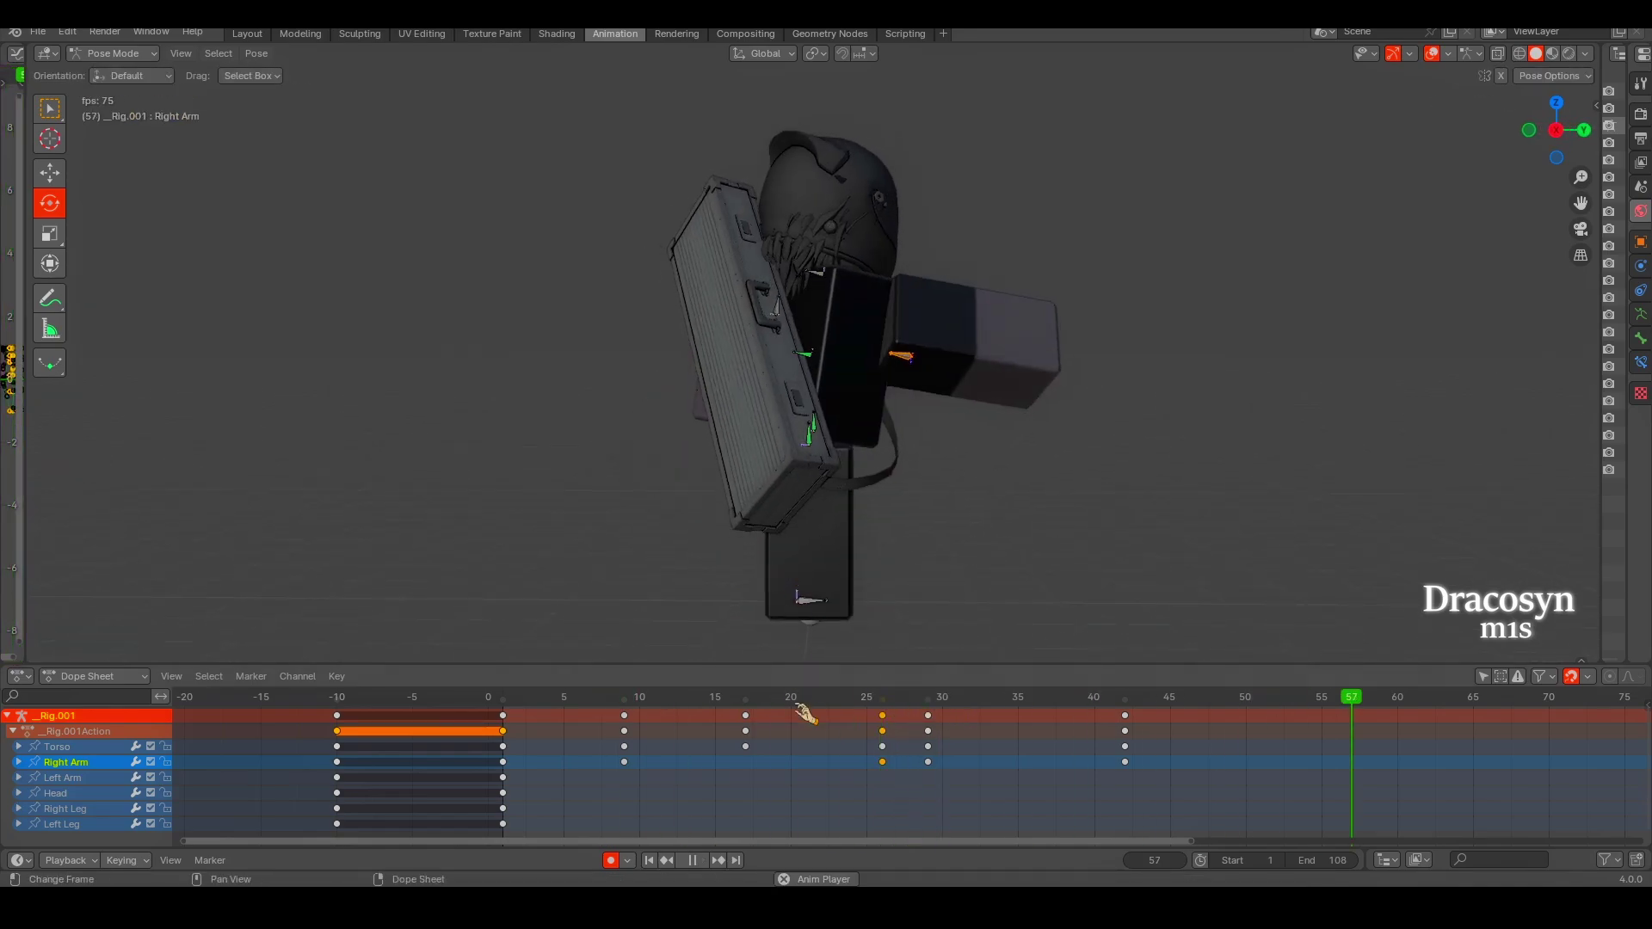
key("shift+Left")
key("shift+Left")
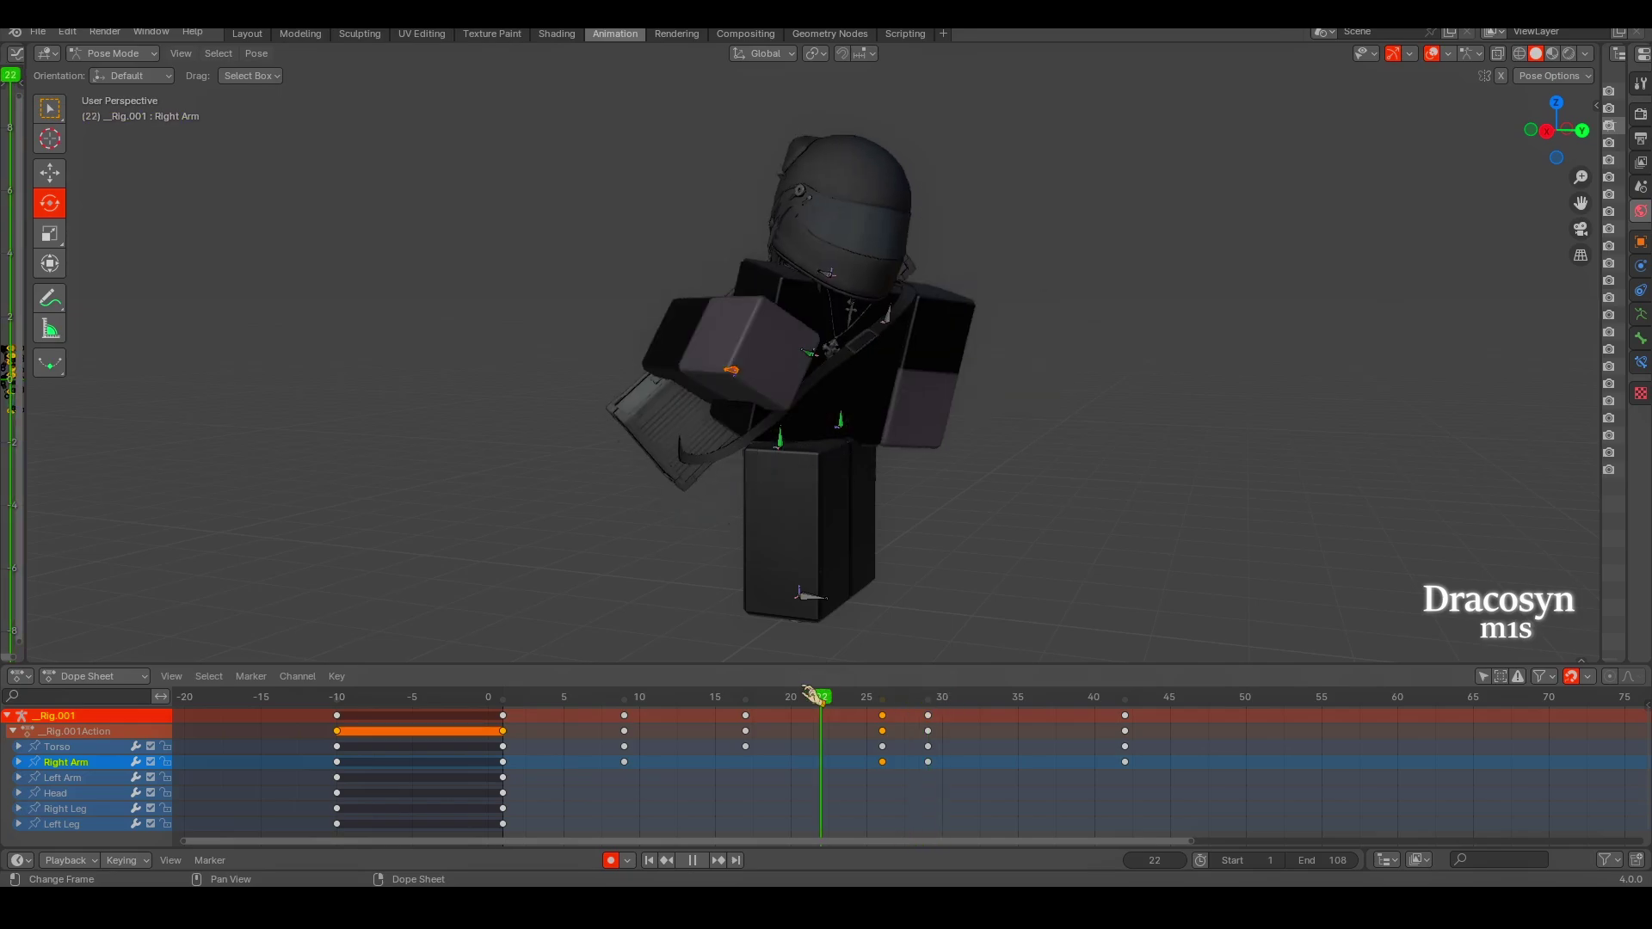
middle_click_drag(663, 627, 740, 481)
left_click_drag(758, 362, 807, 348)
mouse_move(836, 430)
middle_mouse_down()
mouse_move(857, 491)
mouse_move(1023, 391)
mouse_move(977, 627)
middle_mouse_up()
key("space")
Re-angle the right arm rotation at frames 32 and 34.
scroll(912, 430, "up", 3)
key("Right")
key("Right")
key("Right")
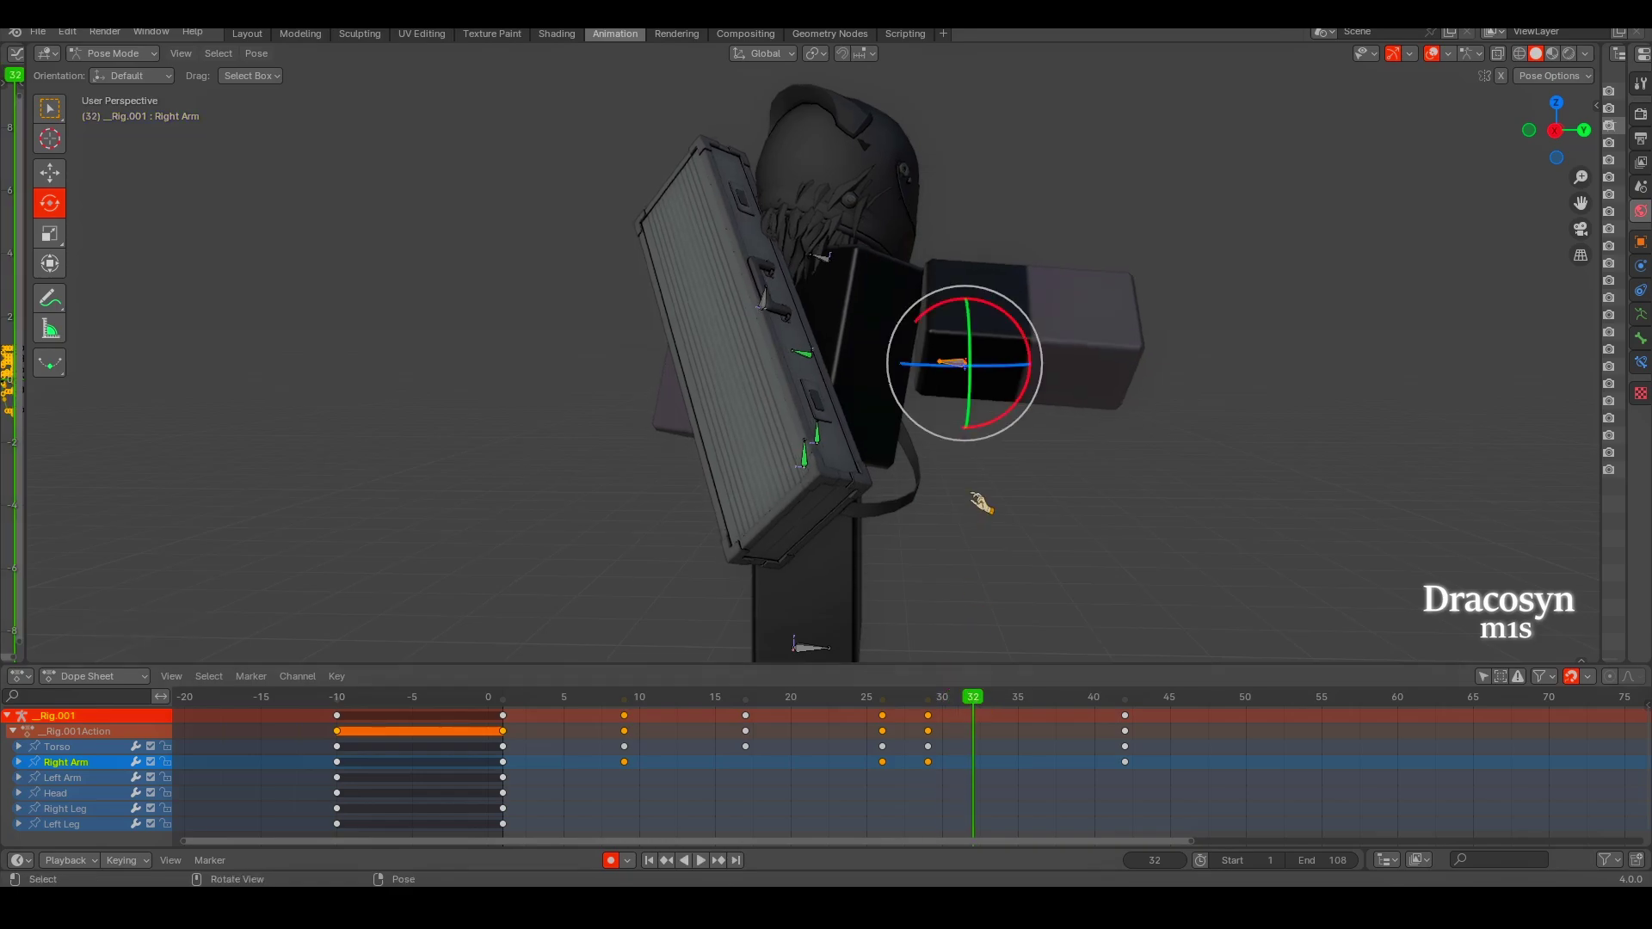
left_click(1010, 344)
key("r")
key("r")
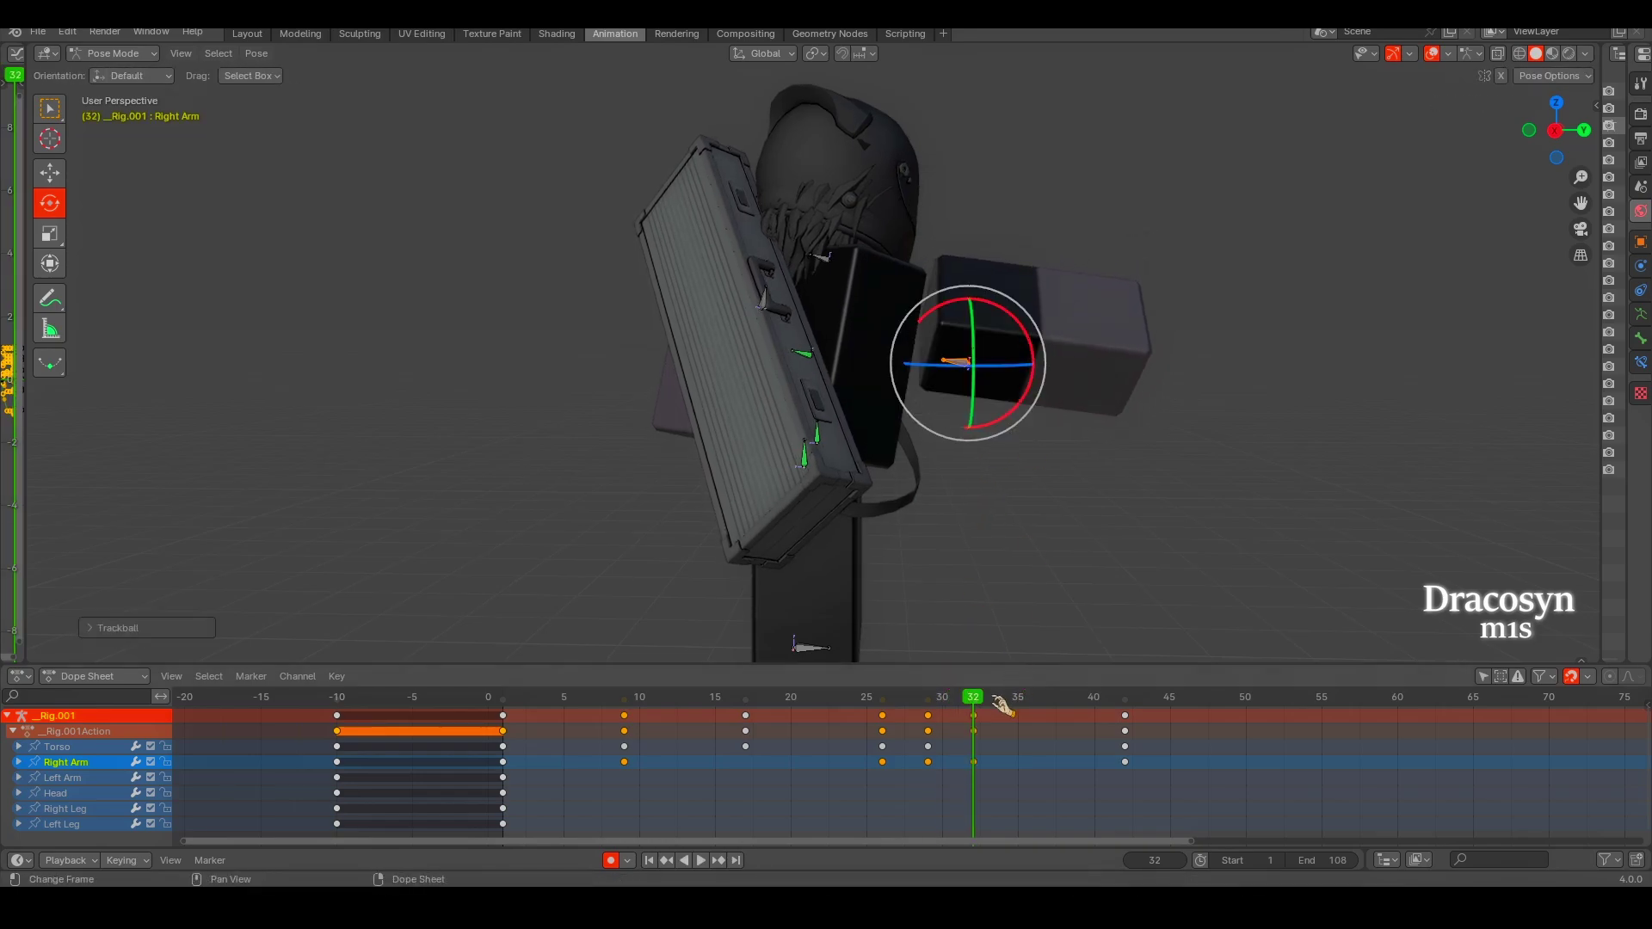
key("Right")
key("Right")
key("r")
key("r")
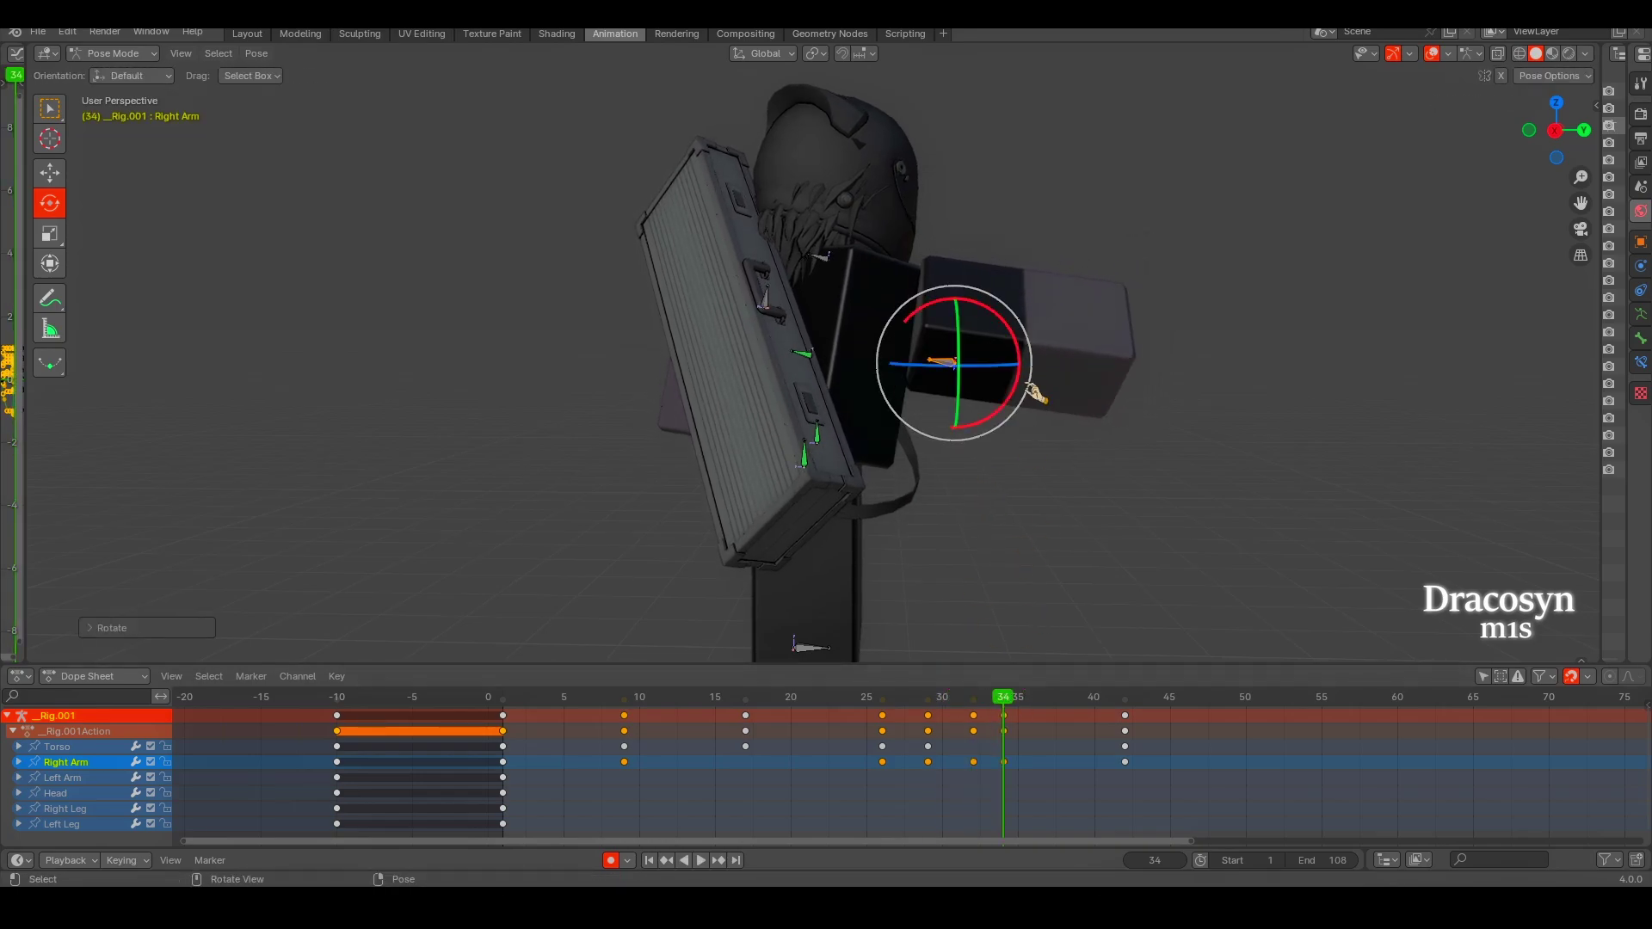
key("space")
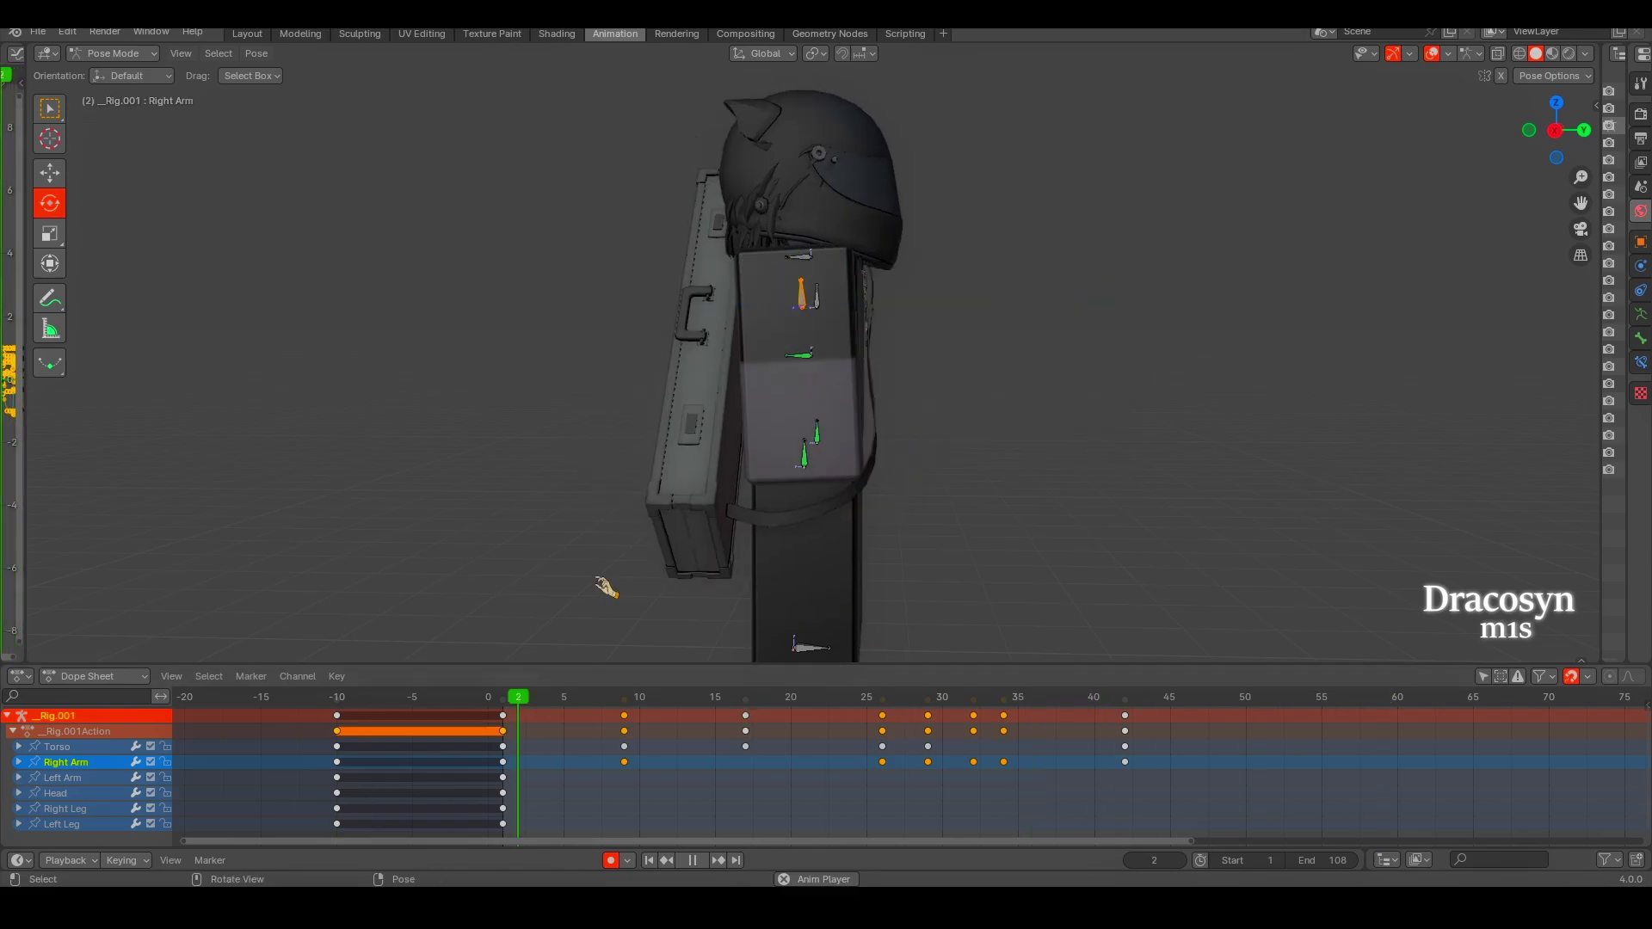
Key the whole pose at frame 42, delete an unwanted arm key, and return to frame 9.
left_click(975, 699)
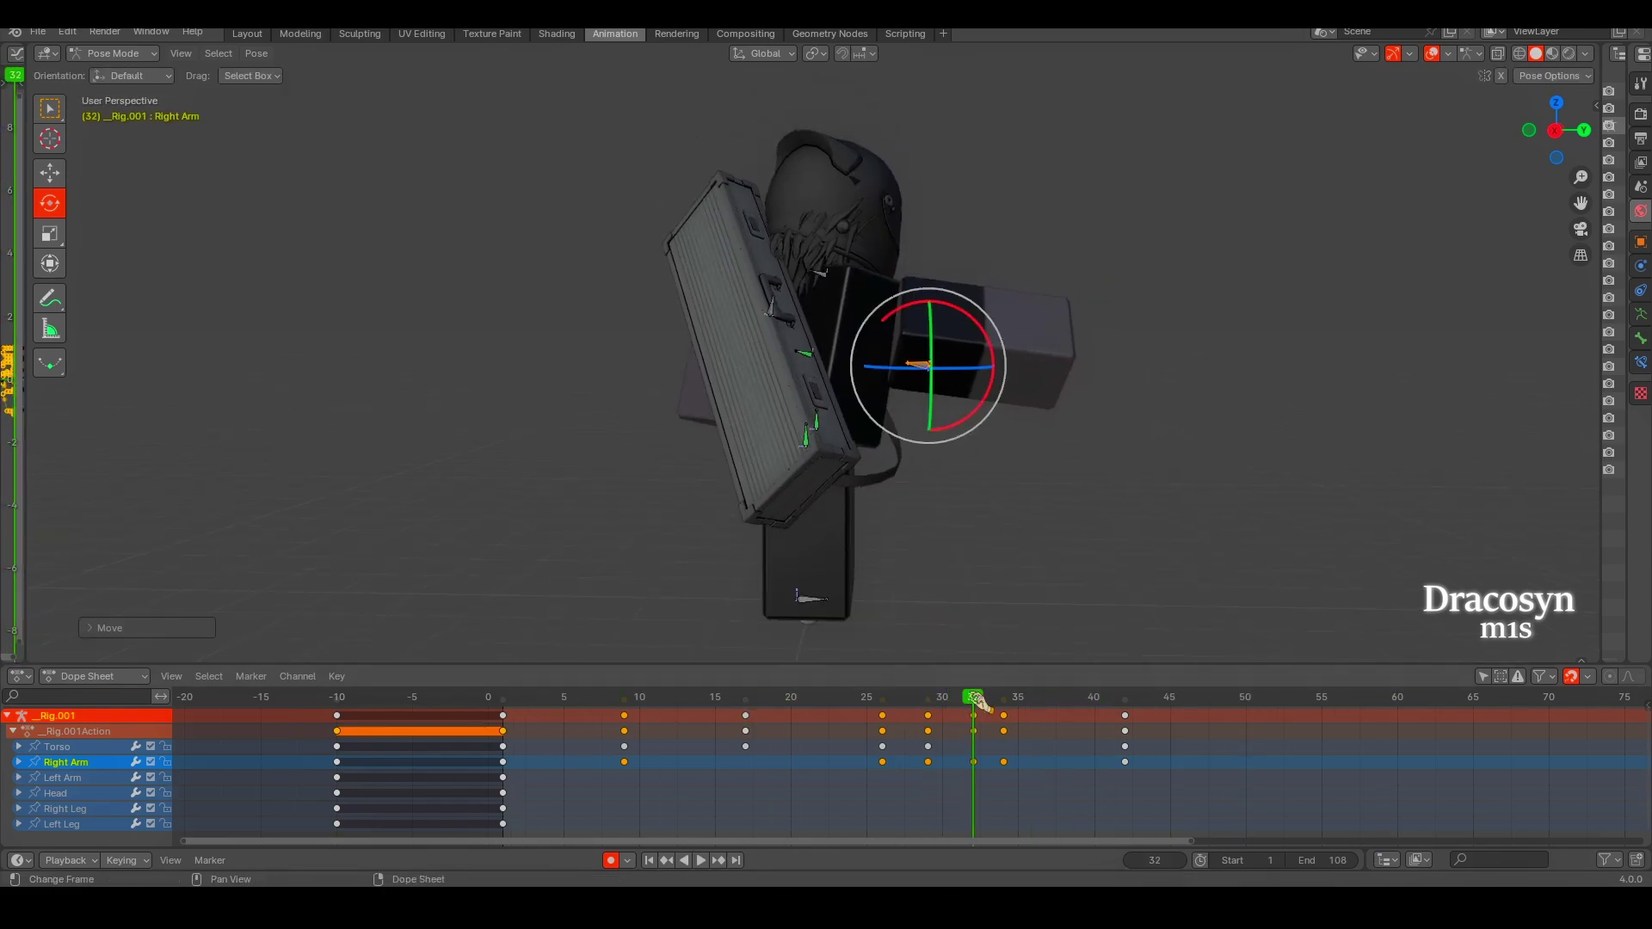
key("space")
key("space")
key("space")
key("space")
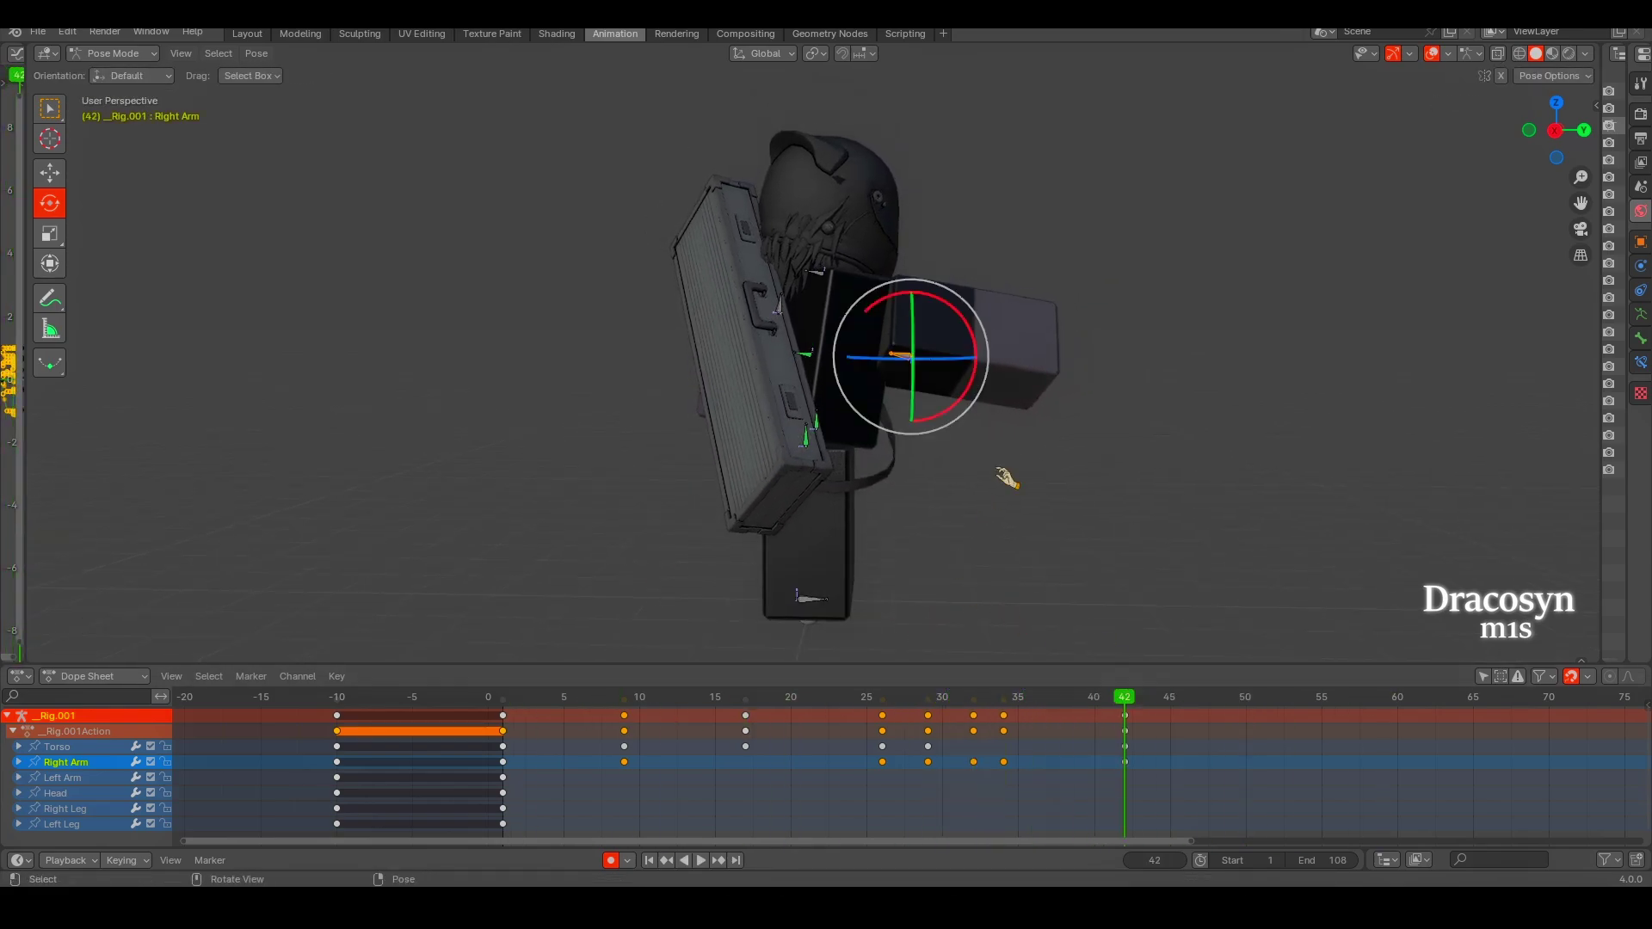
key("i")
left_click_drag(873, 697, 1336, 697)
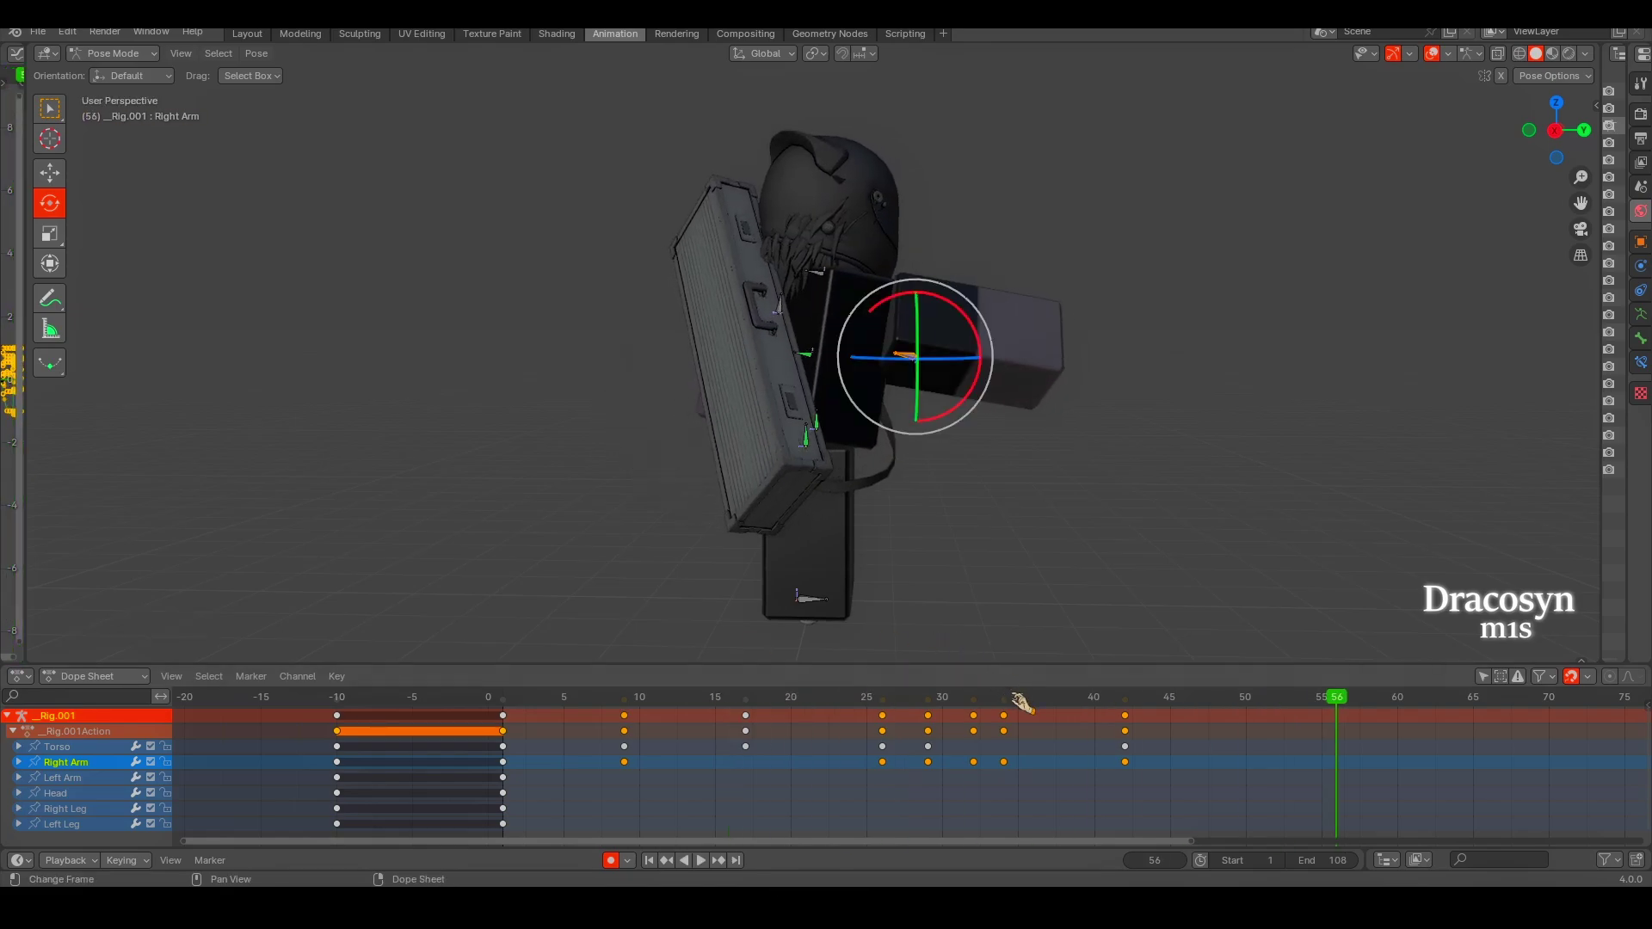
left_click(1003, 761)
key("Delete")
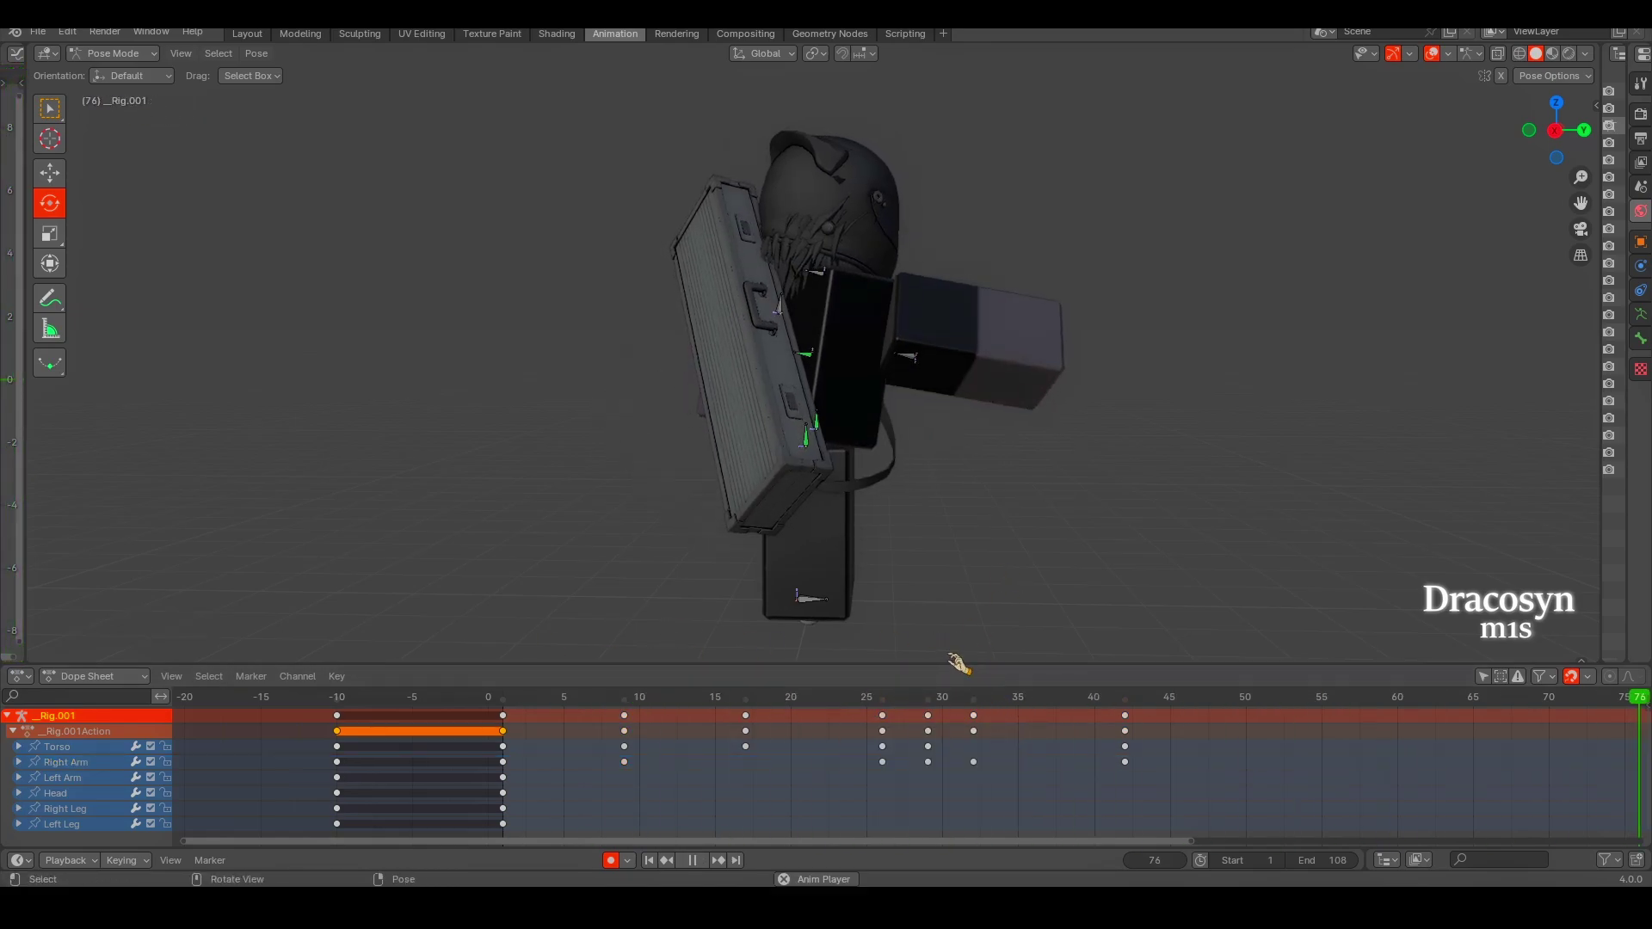
middle_click_drag(682, 597, 627, 582)
left_click(578, 699)
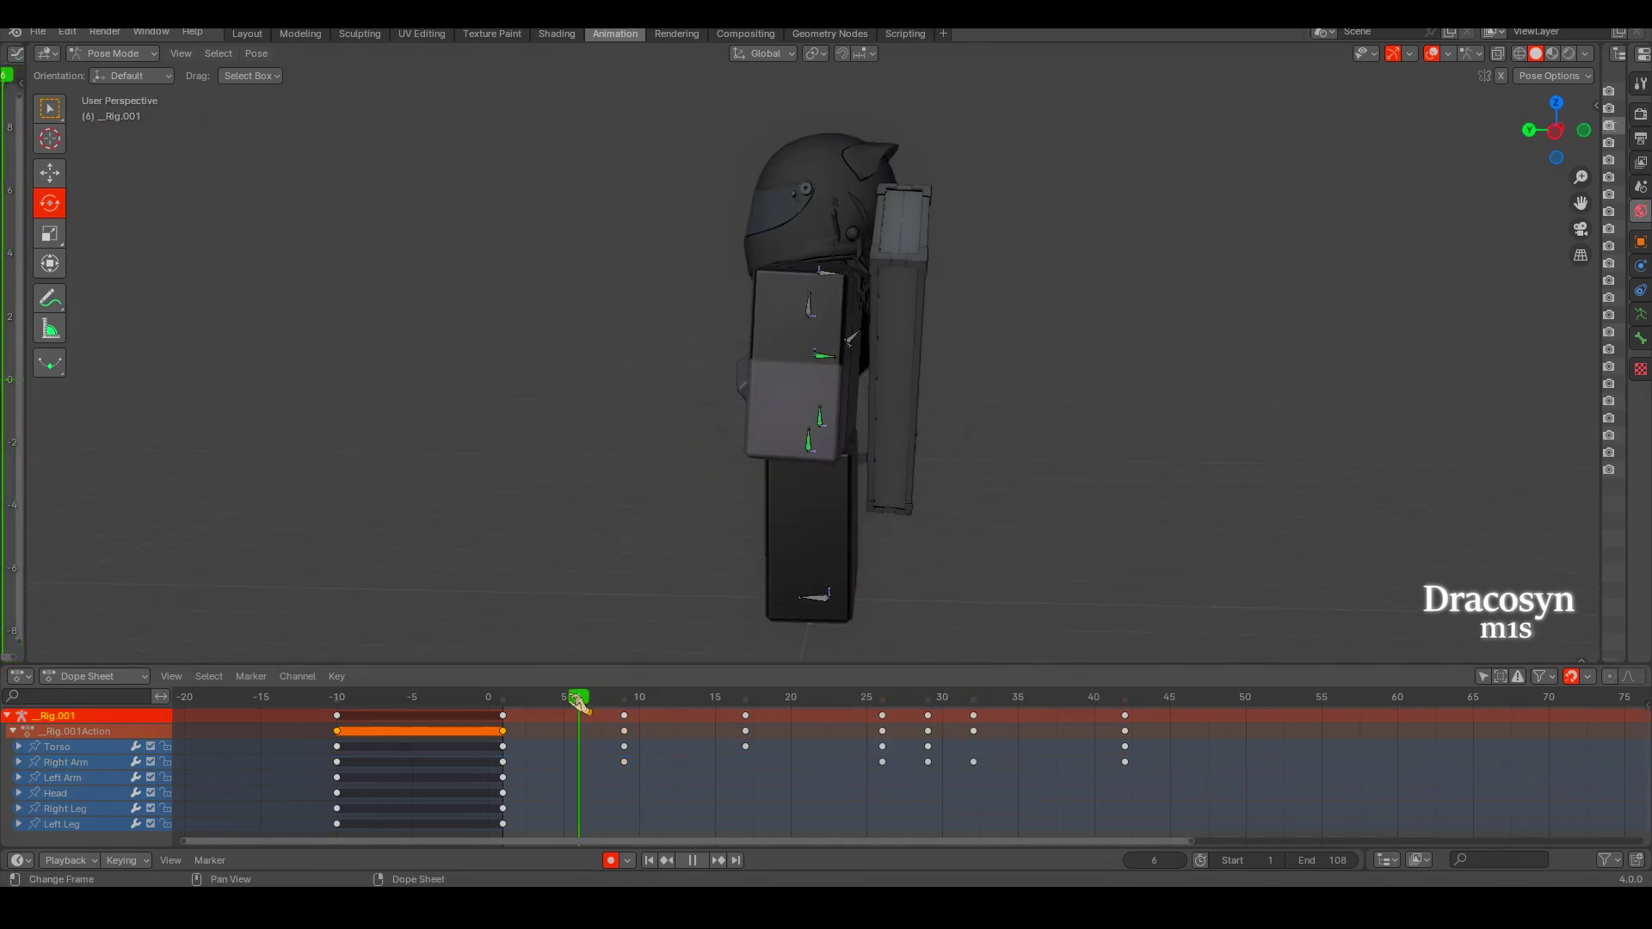
left_click_drag(578, 704, 624, 699)
Rotate the Left Arm bone into its frame-9 pose and preview the swing.
left_click(800, 308)
left_click_drag(861, 280, 886, 369)
key("space")
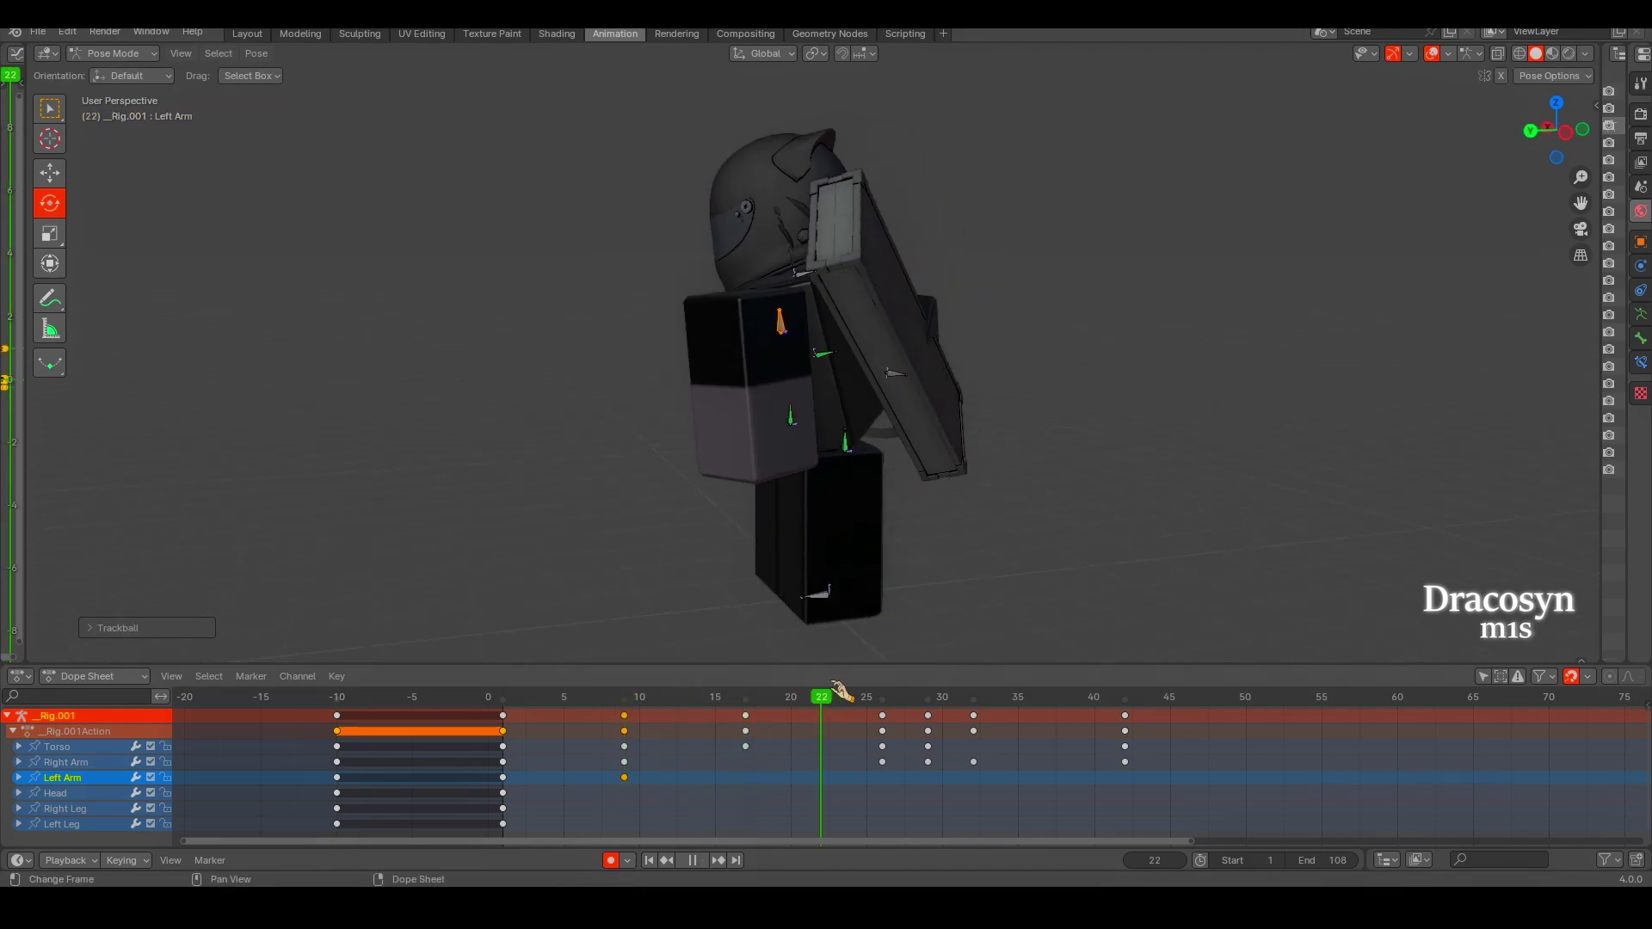
key("space")
left_click_drag(1557, 129, 1553, 138)
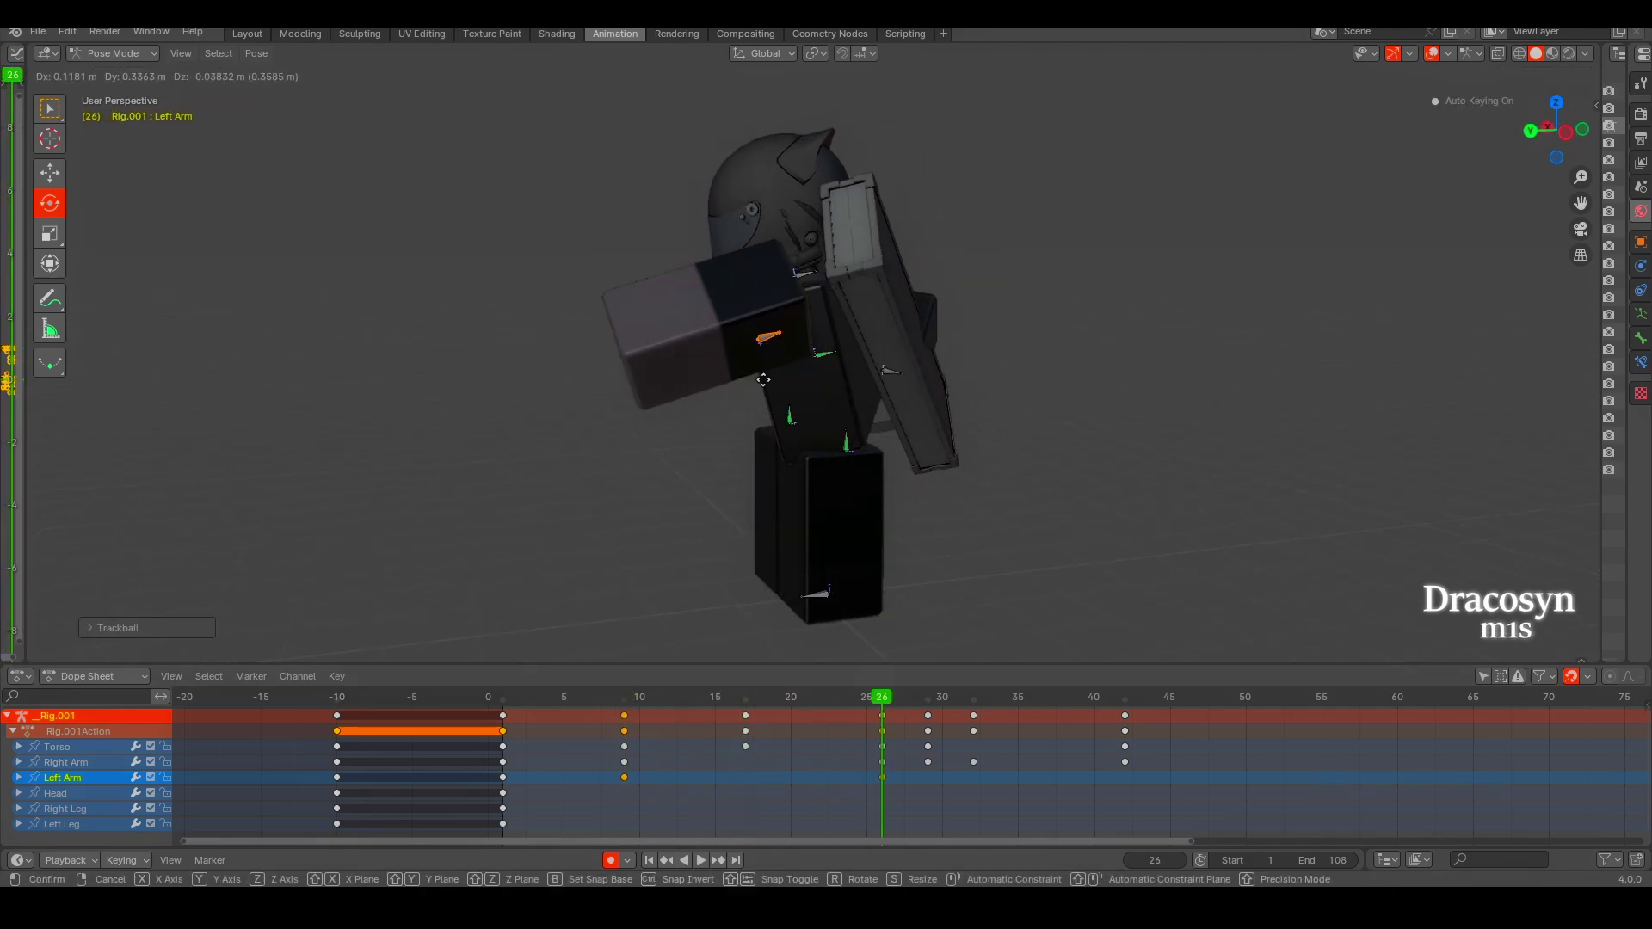
left_click(1548, 133)
middle_click_drag(904, 362, 774, 344)
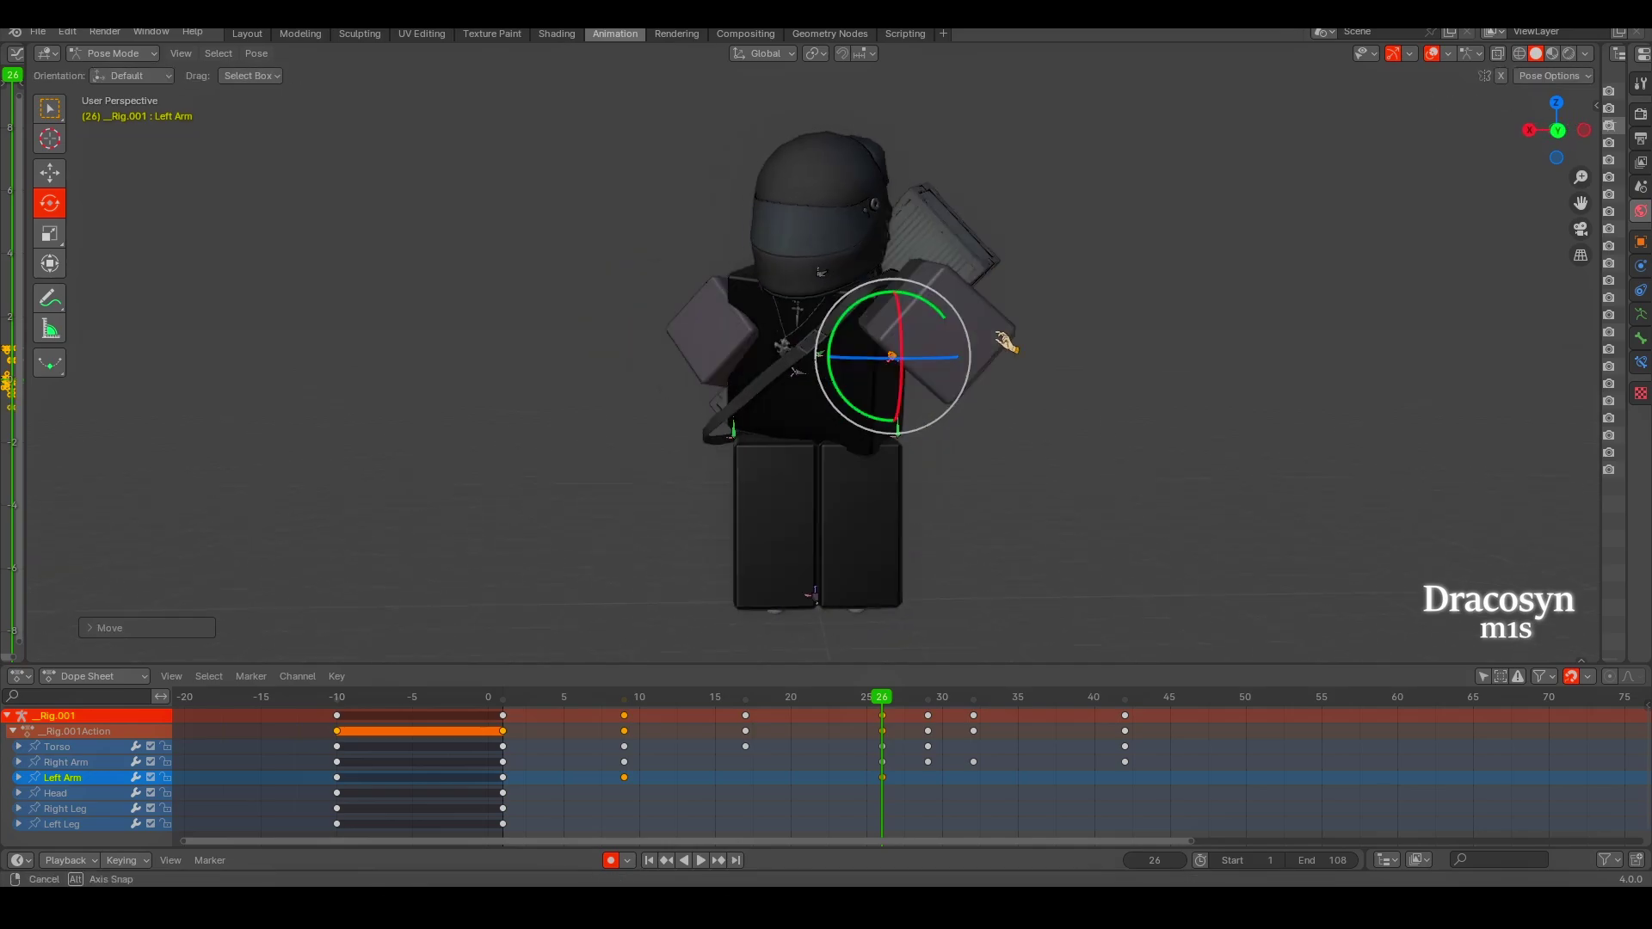
Adjust the Left Arm's frame-26 pose and play back to check it.
key("g")
left_click(712, 335)
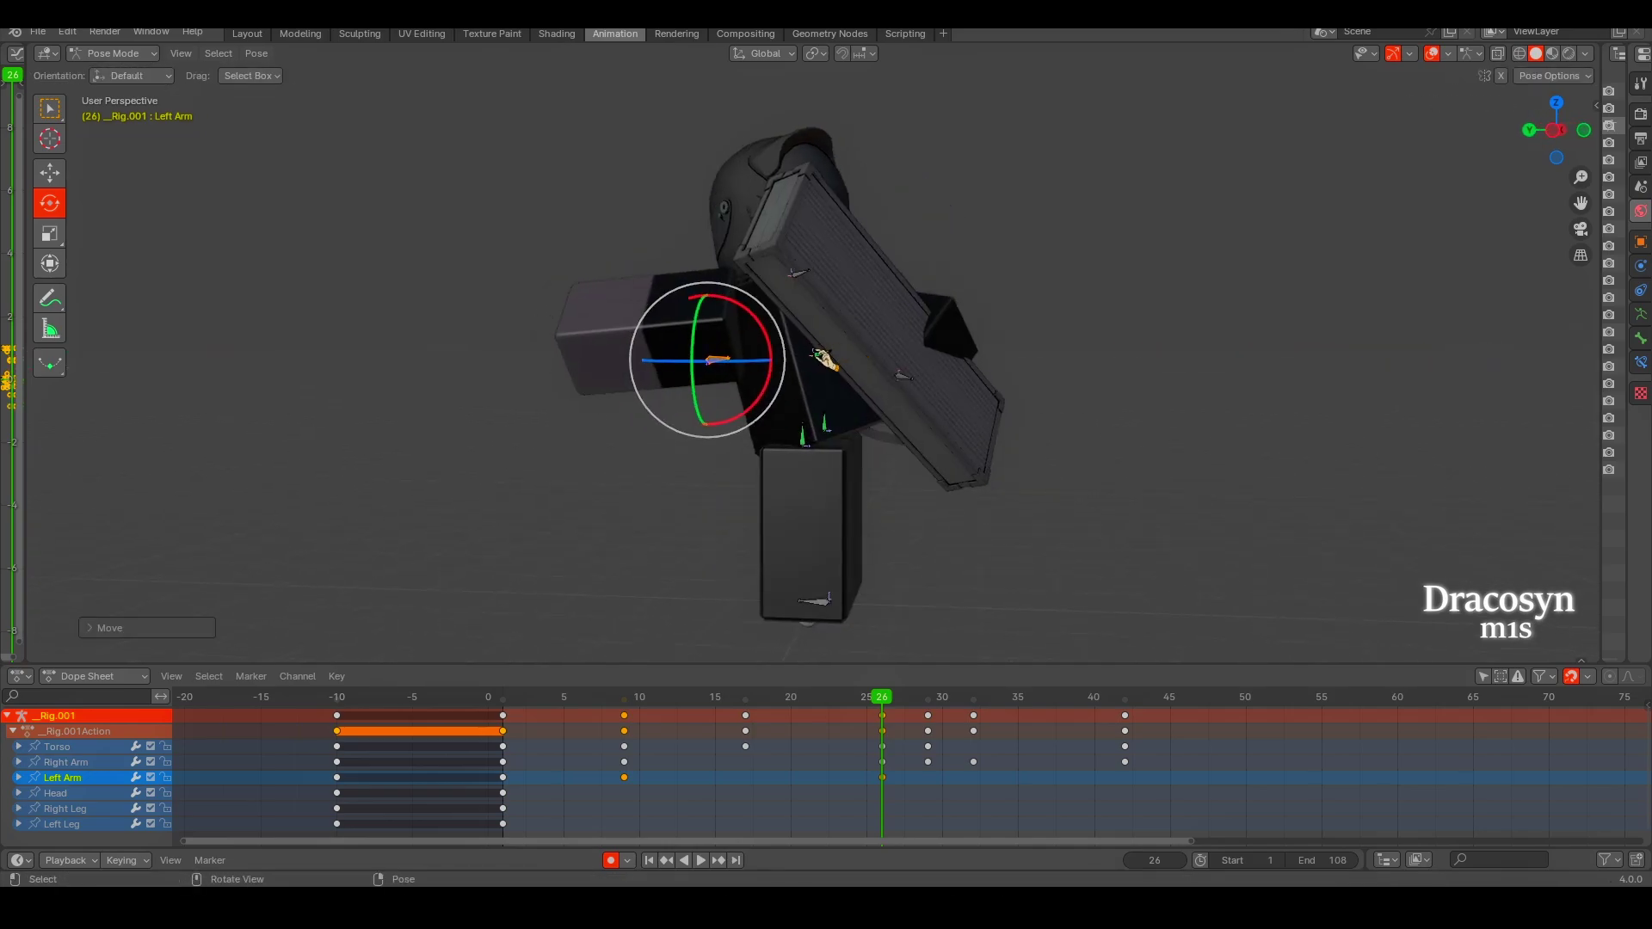
key("space")
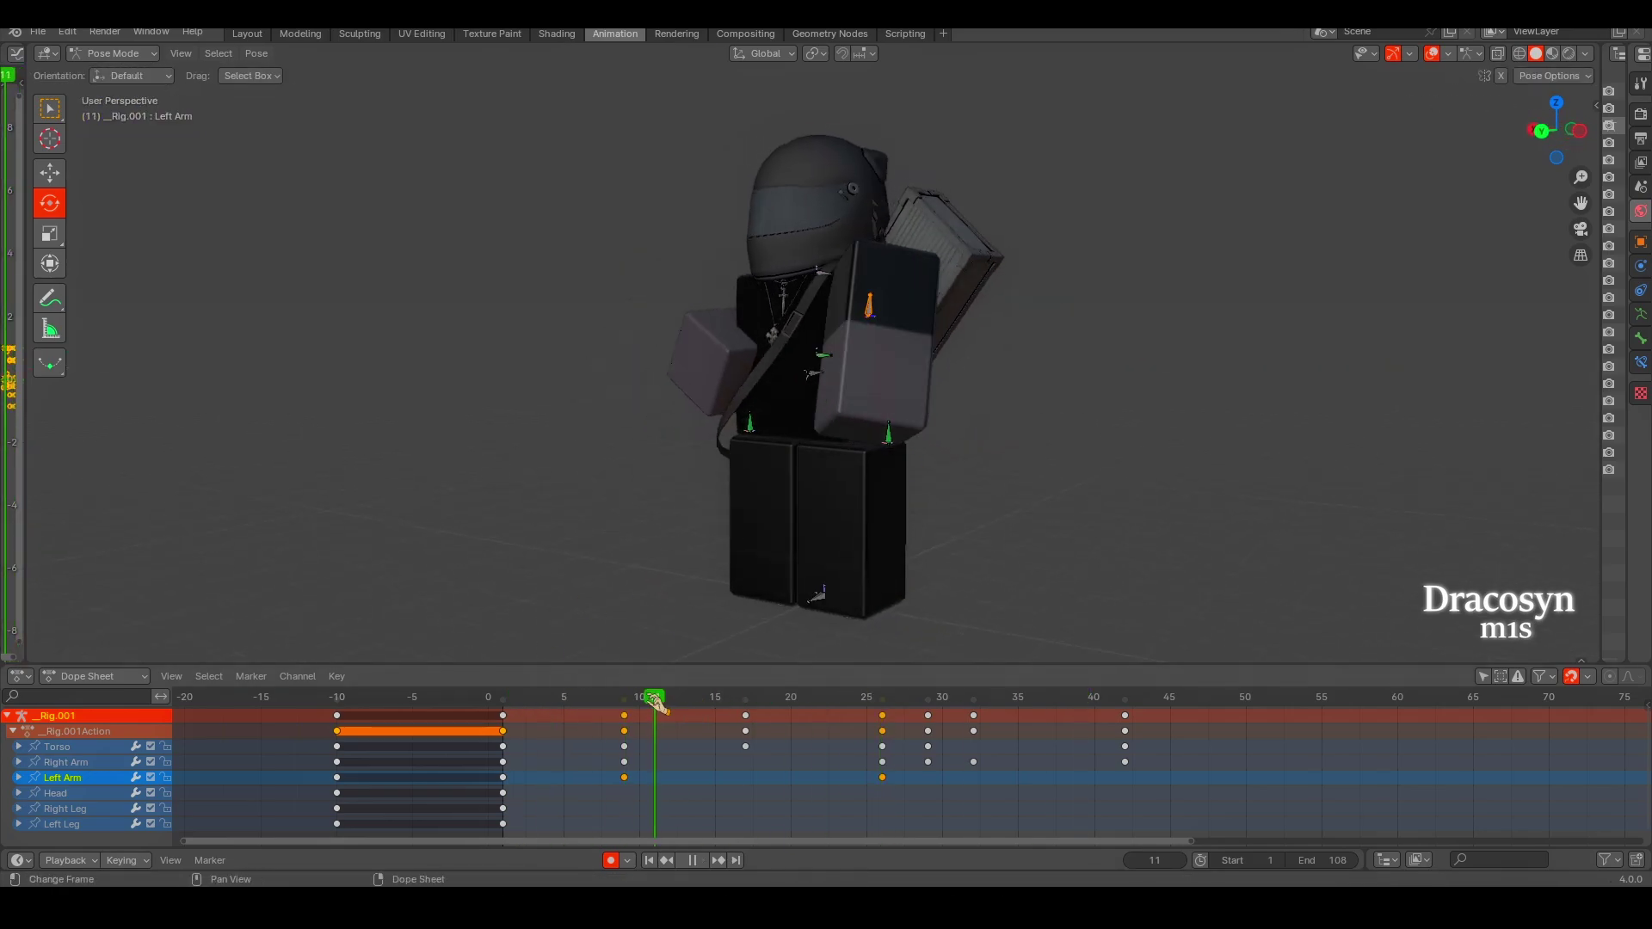
key("Escape")
left_click(634, 727)
key("space")
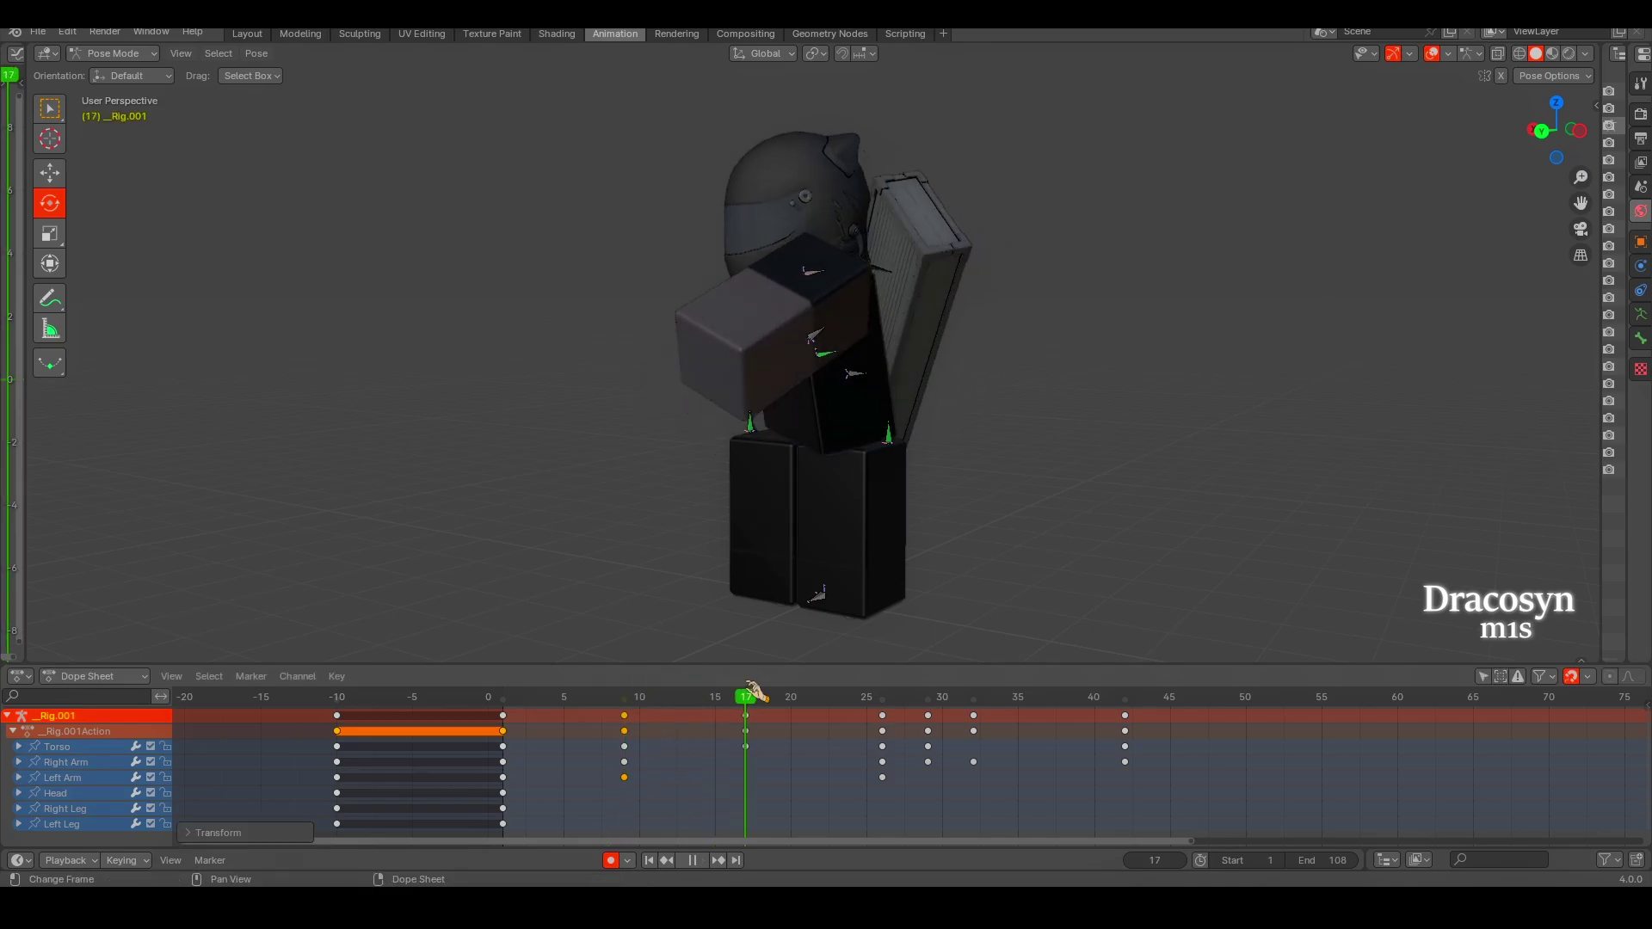
Rotate the Left Arm into a new frame-17 pose and review the swing.
left_click(623, 695)
middle_click_drag(602, 602, 619, 619)
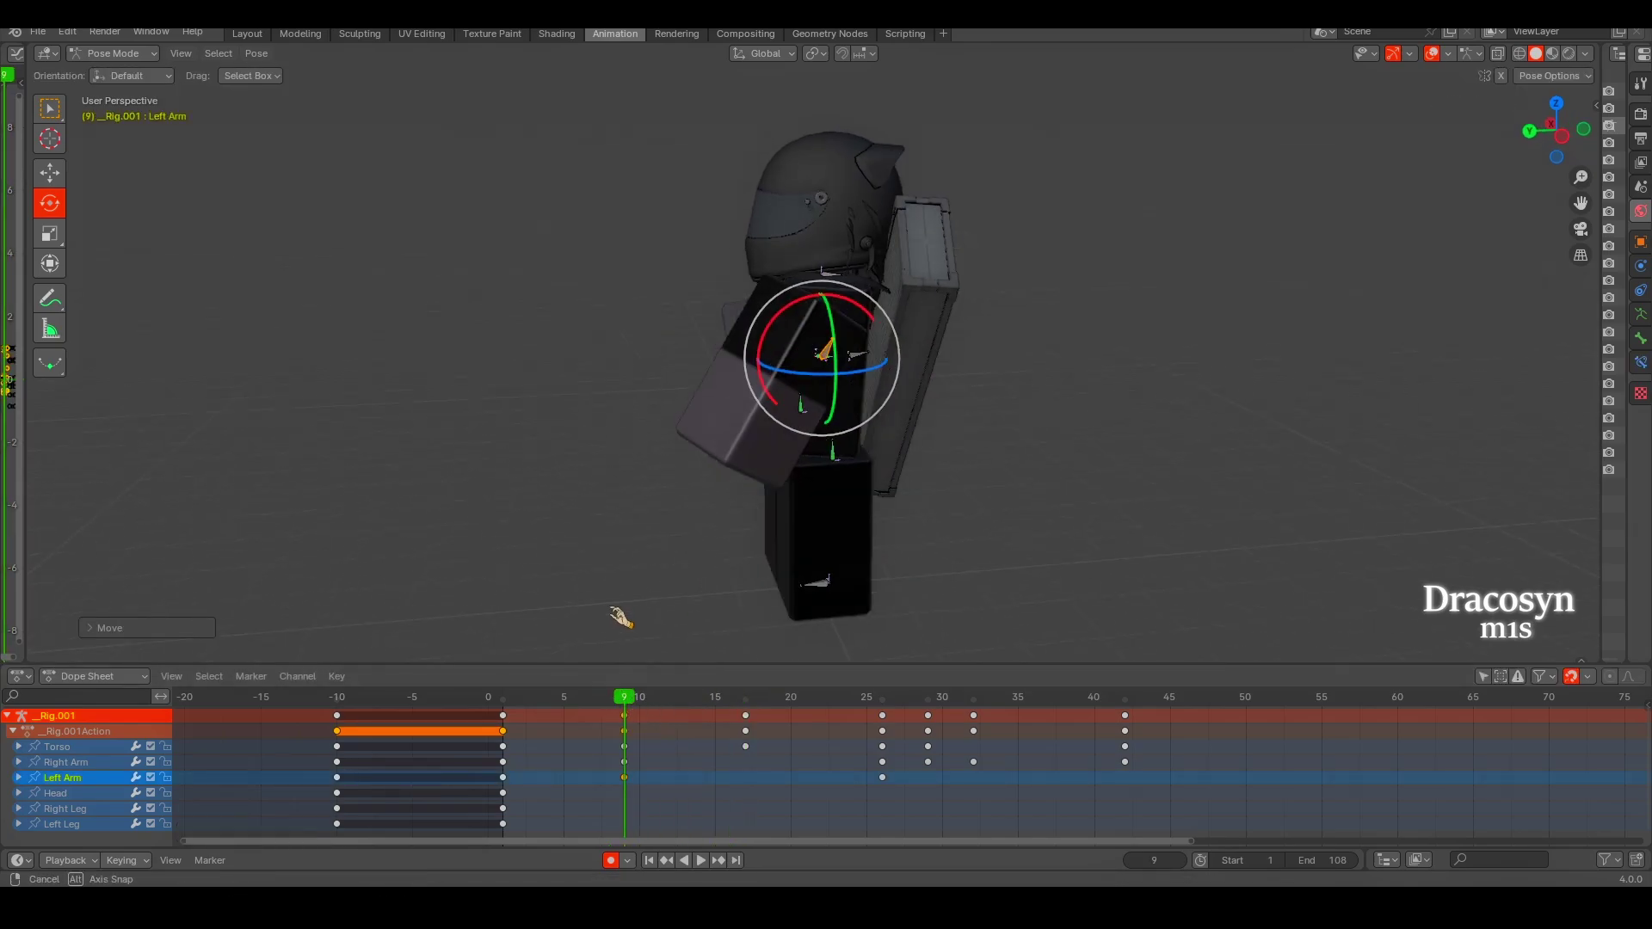
key("space")
key("Escape")
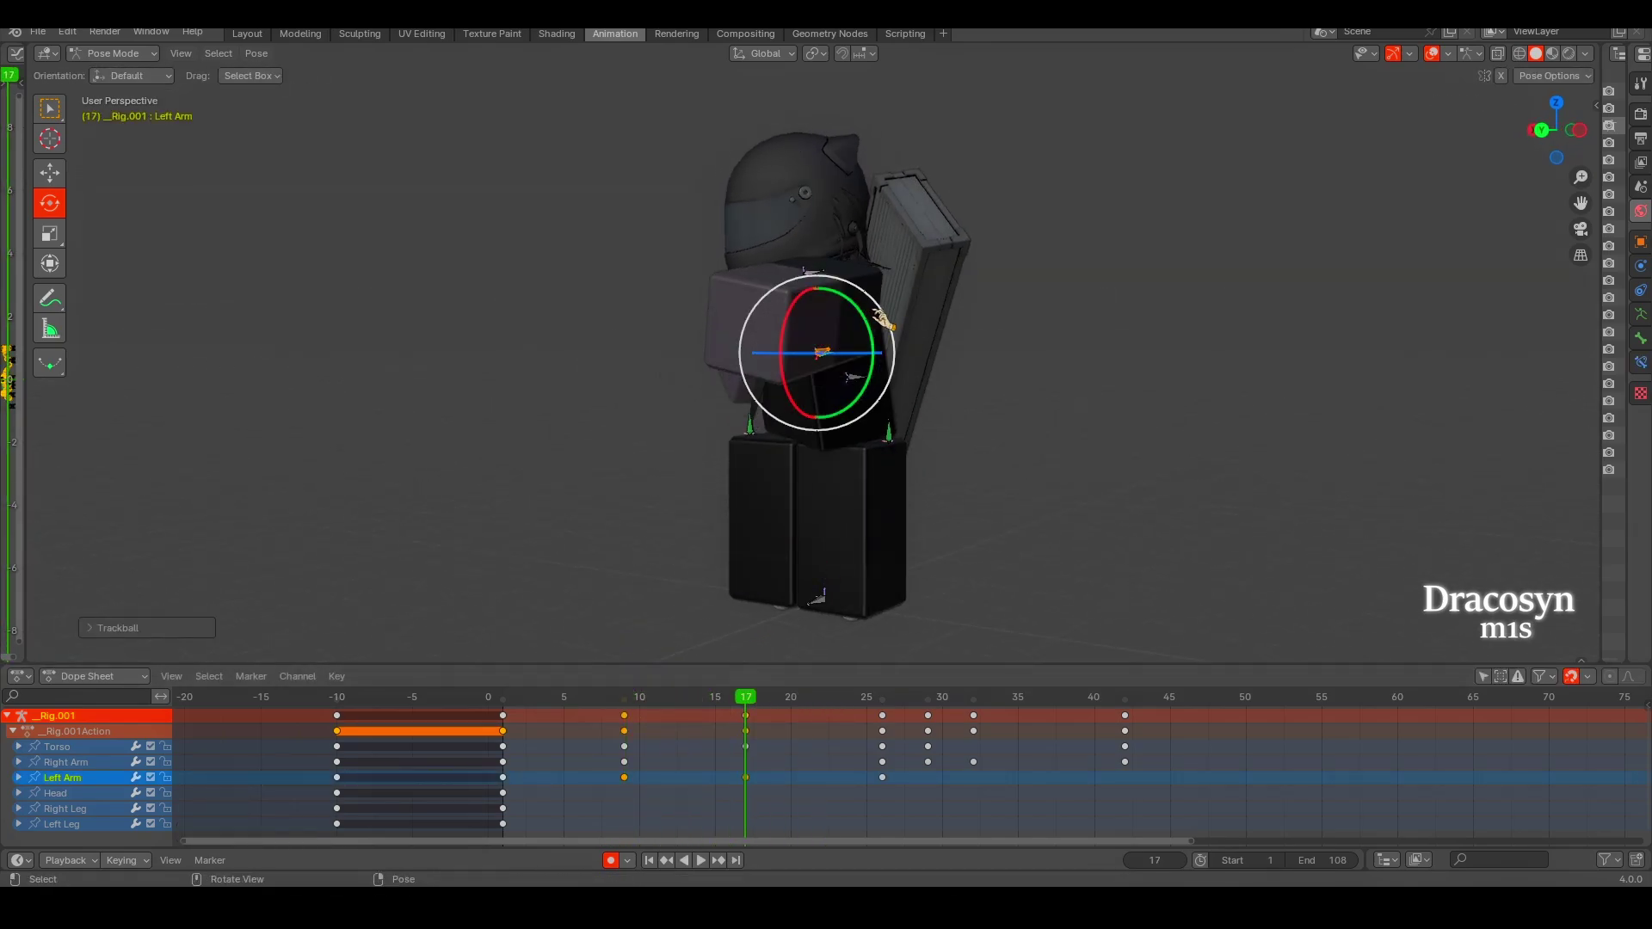
left_click_drag(883, 320, 803, 720)
key("space")
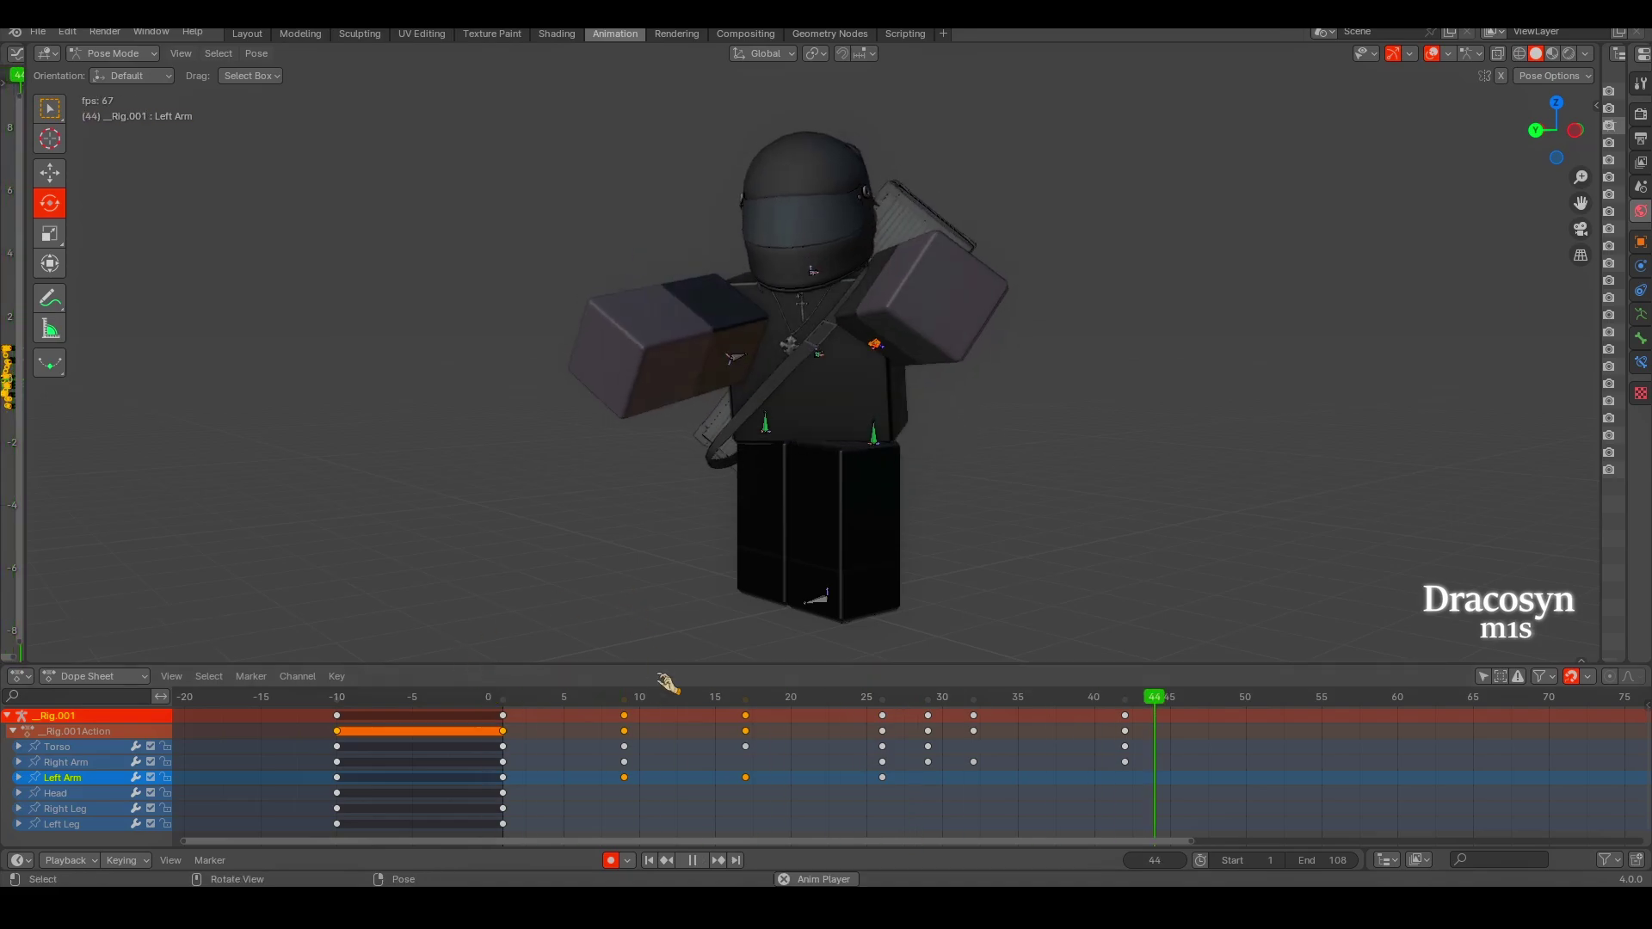
Replay from frame 9 and try another Left Arm rotation at frame 17, cancelling it.
left_click(520, 699)
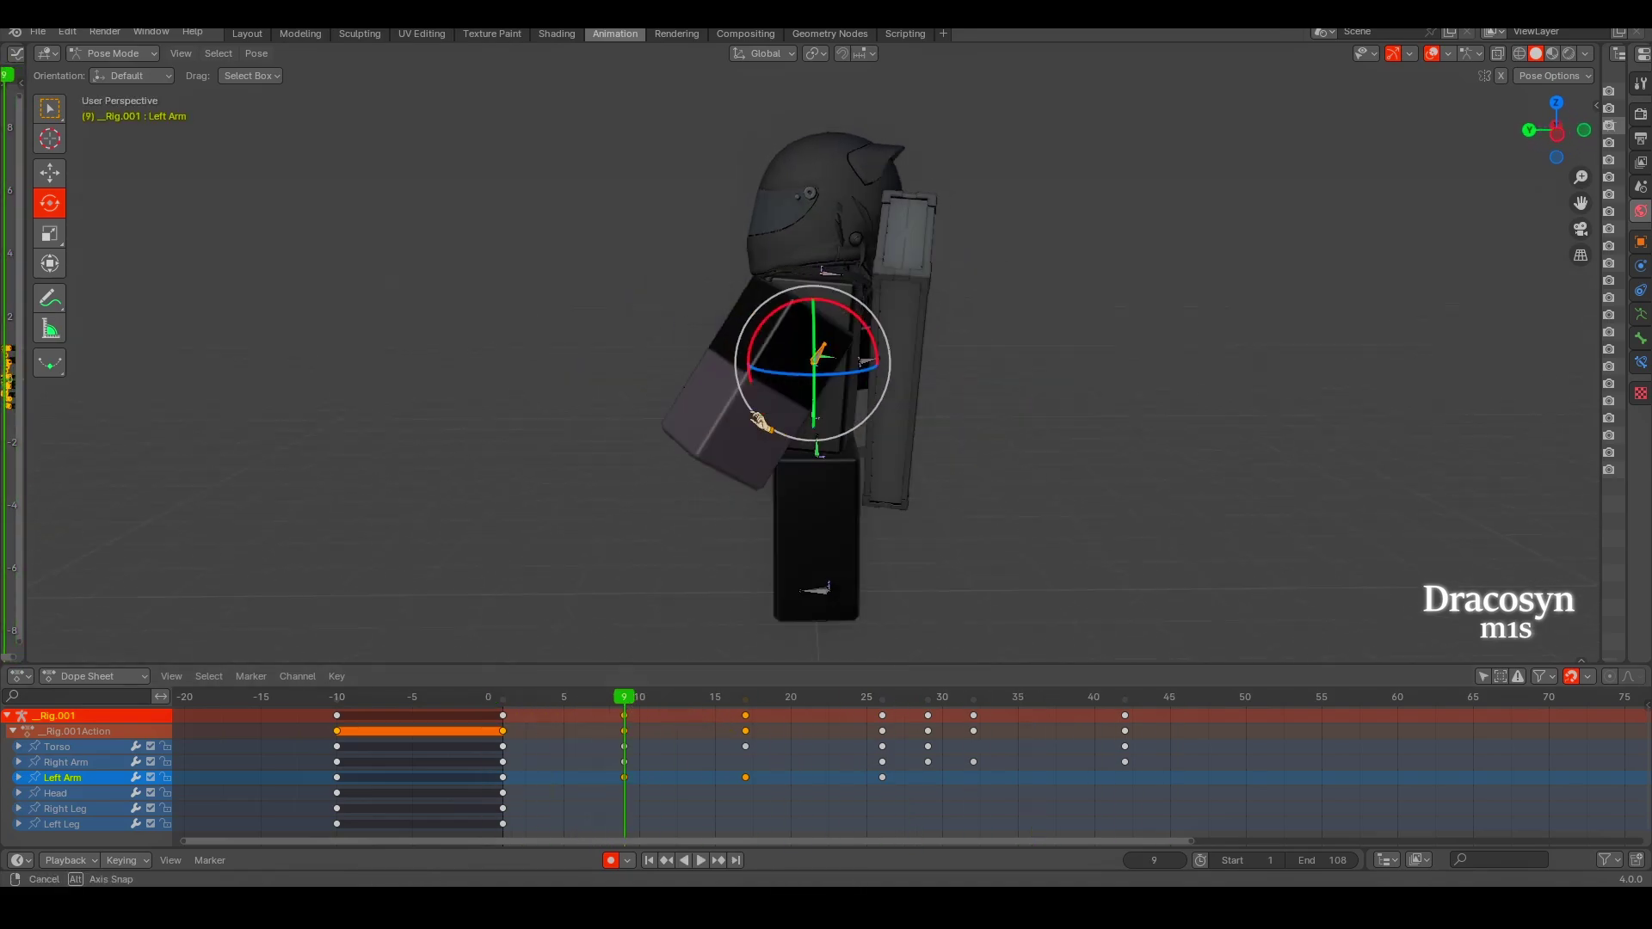
left_click_drag(632, 704, 745, 692)
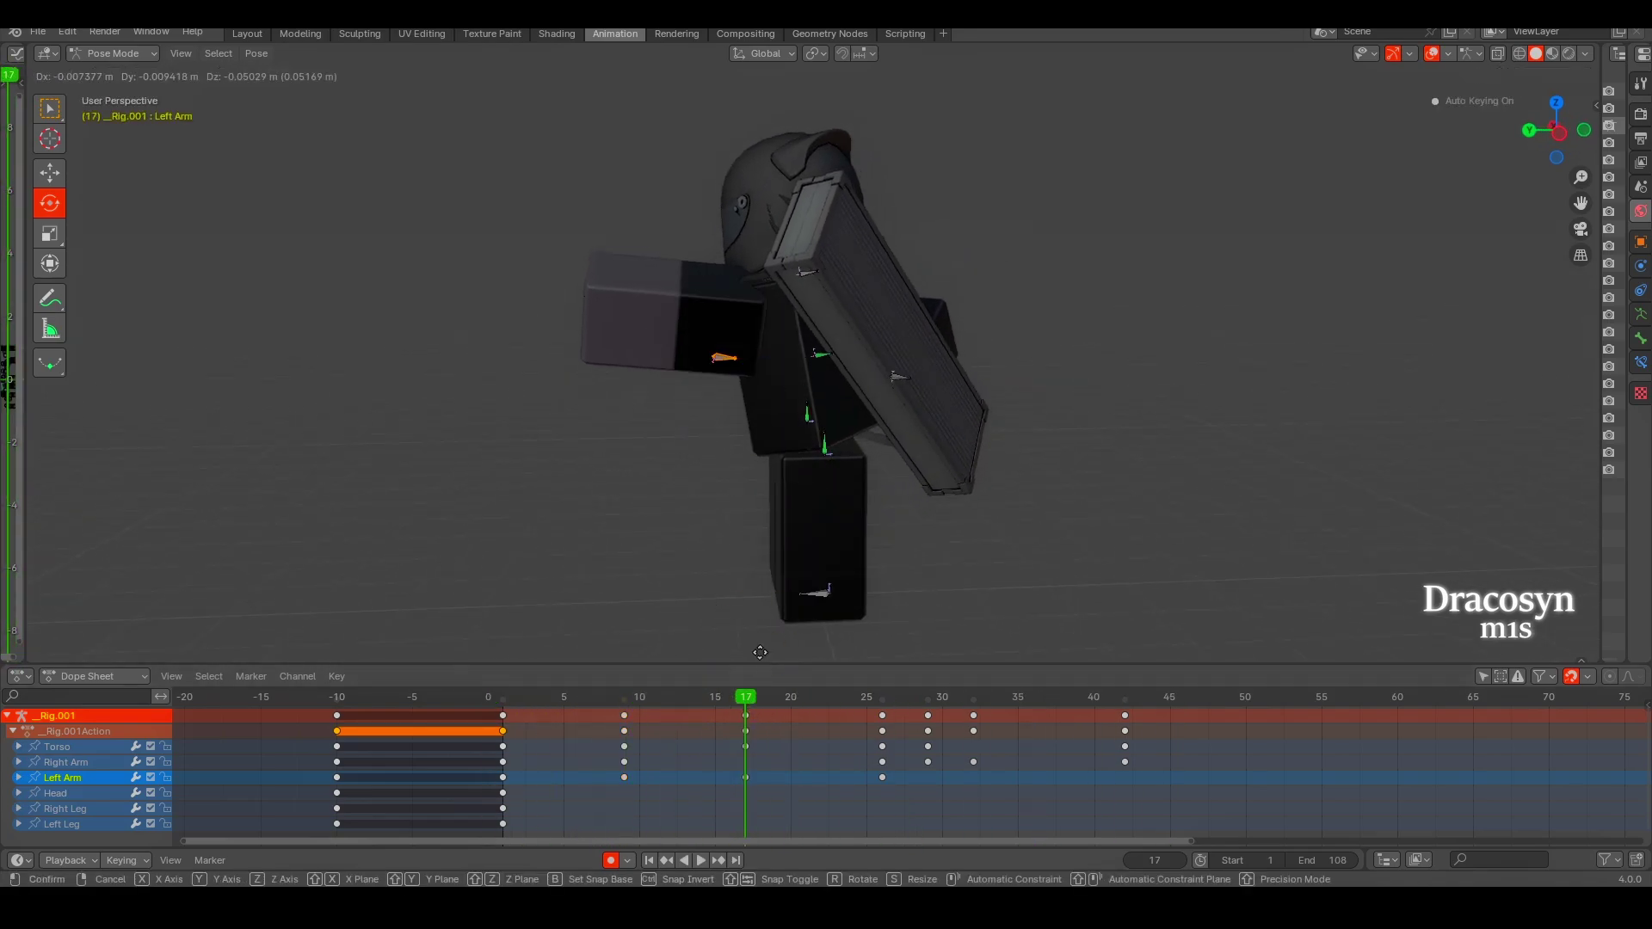
middle_click_drag(758, 413, 878, 419)
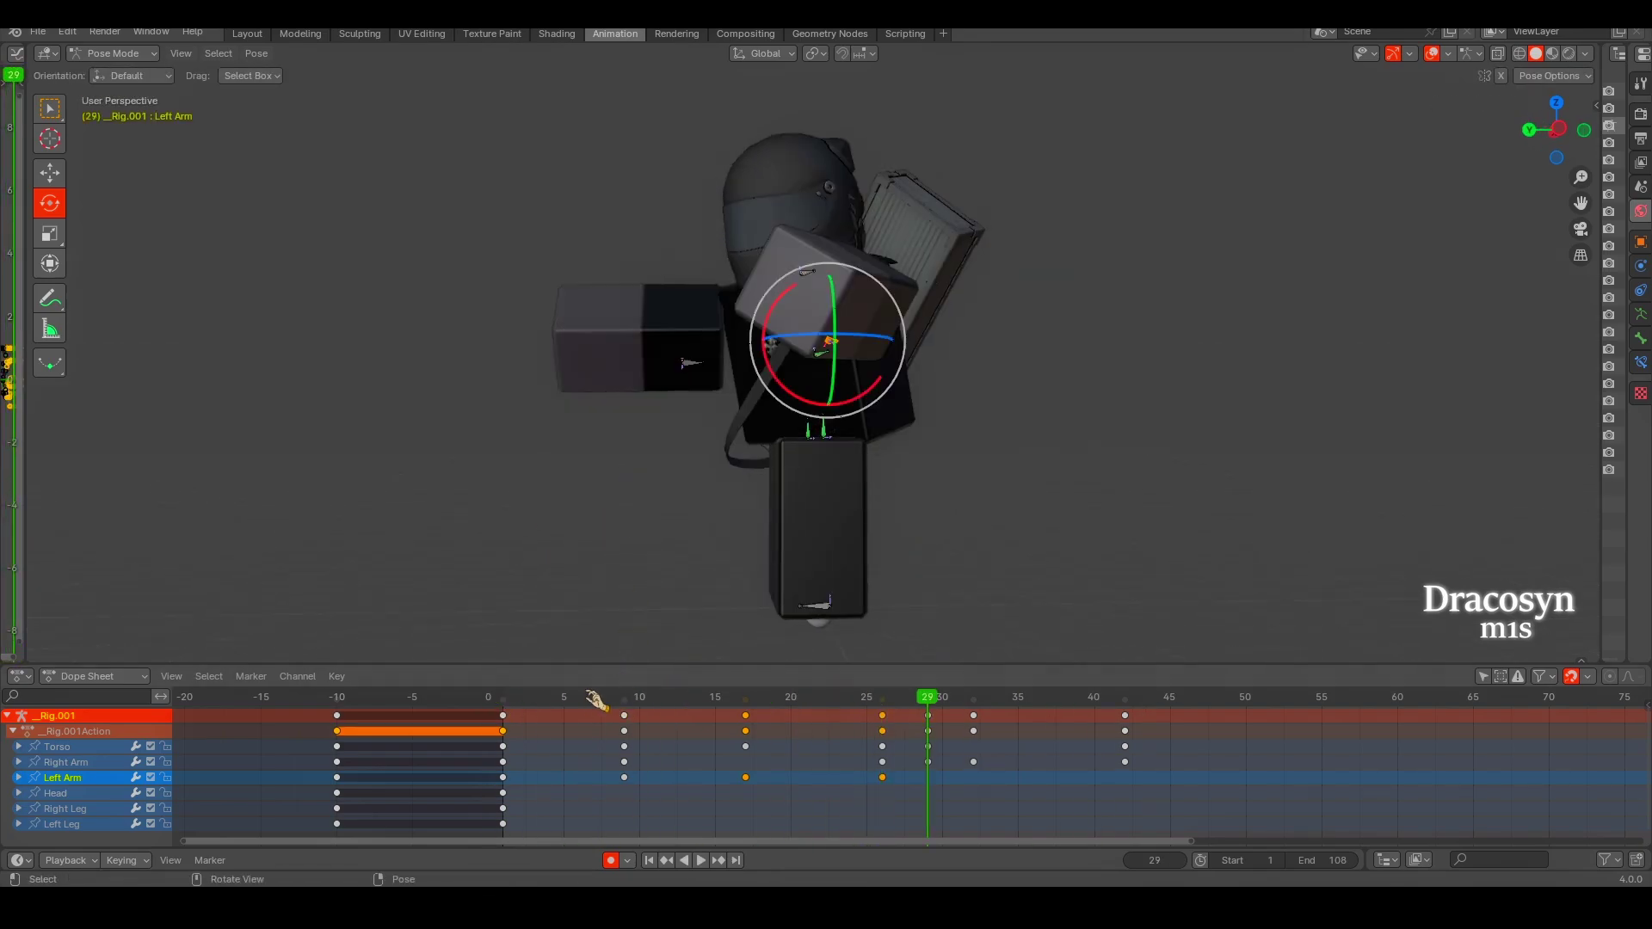
left_click_drag(596, 700, 624, 698)
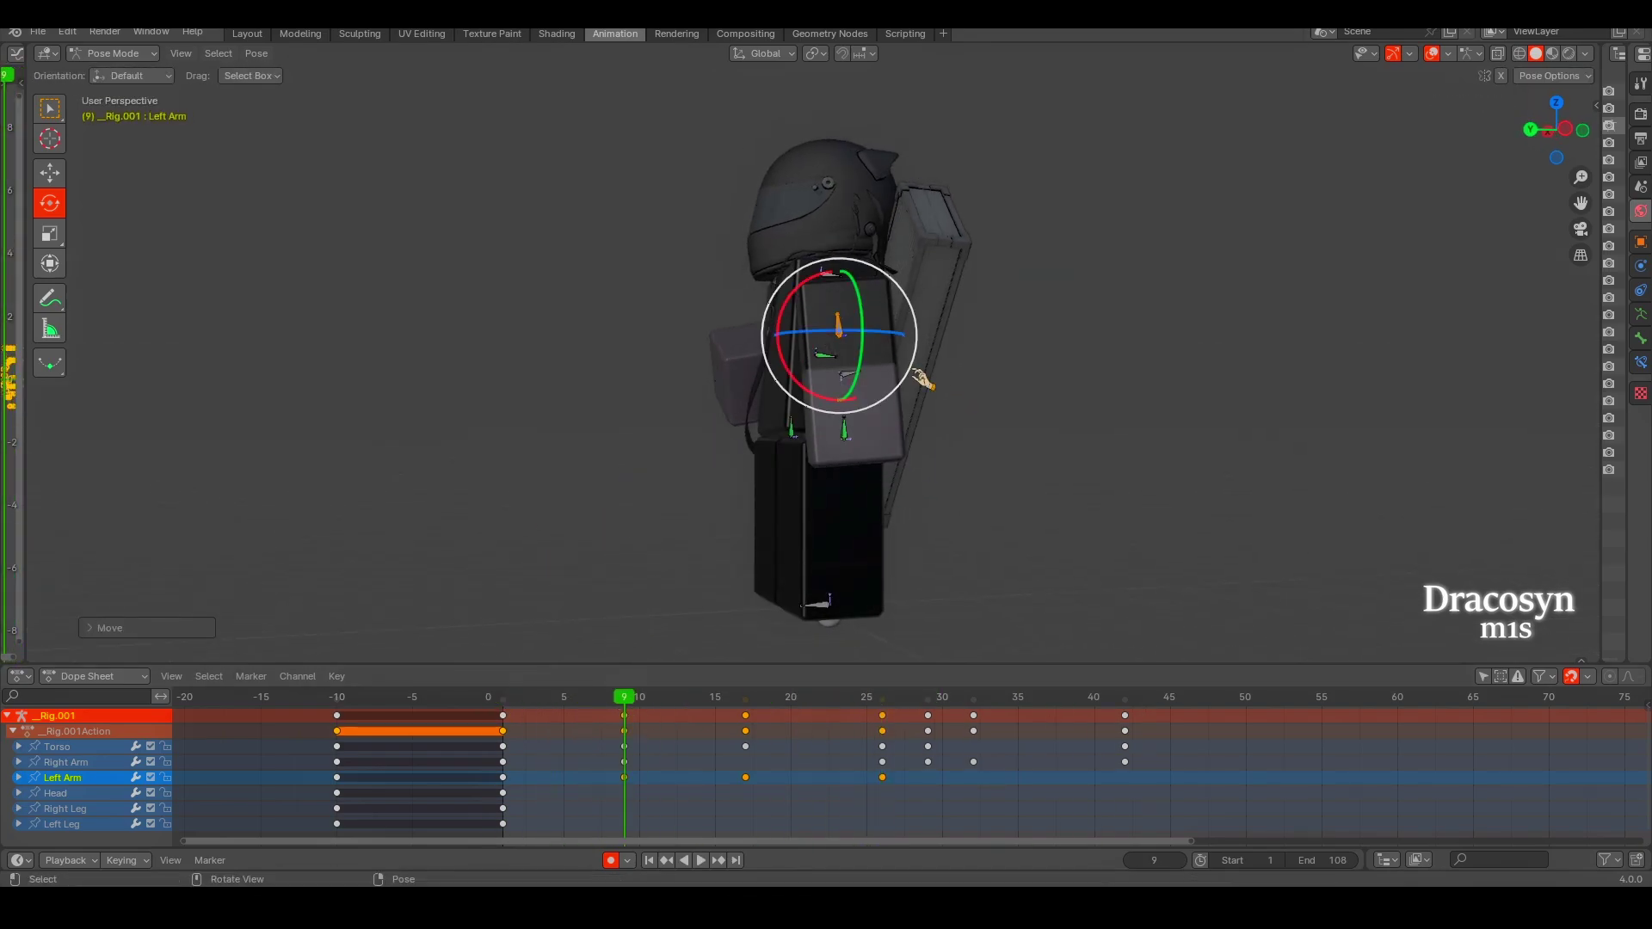
key("space")
key("space")
mouse_move(706, 396)
left_mouse_down()
mouse_move(756, 645)
mouse_move(928, 698)
left_mouse_up()
key("i")
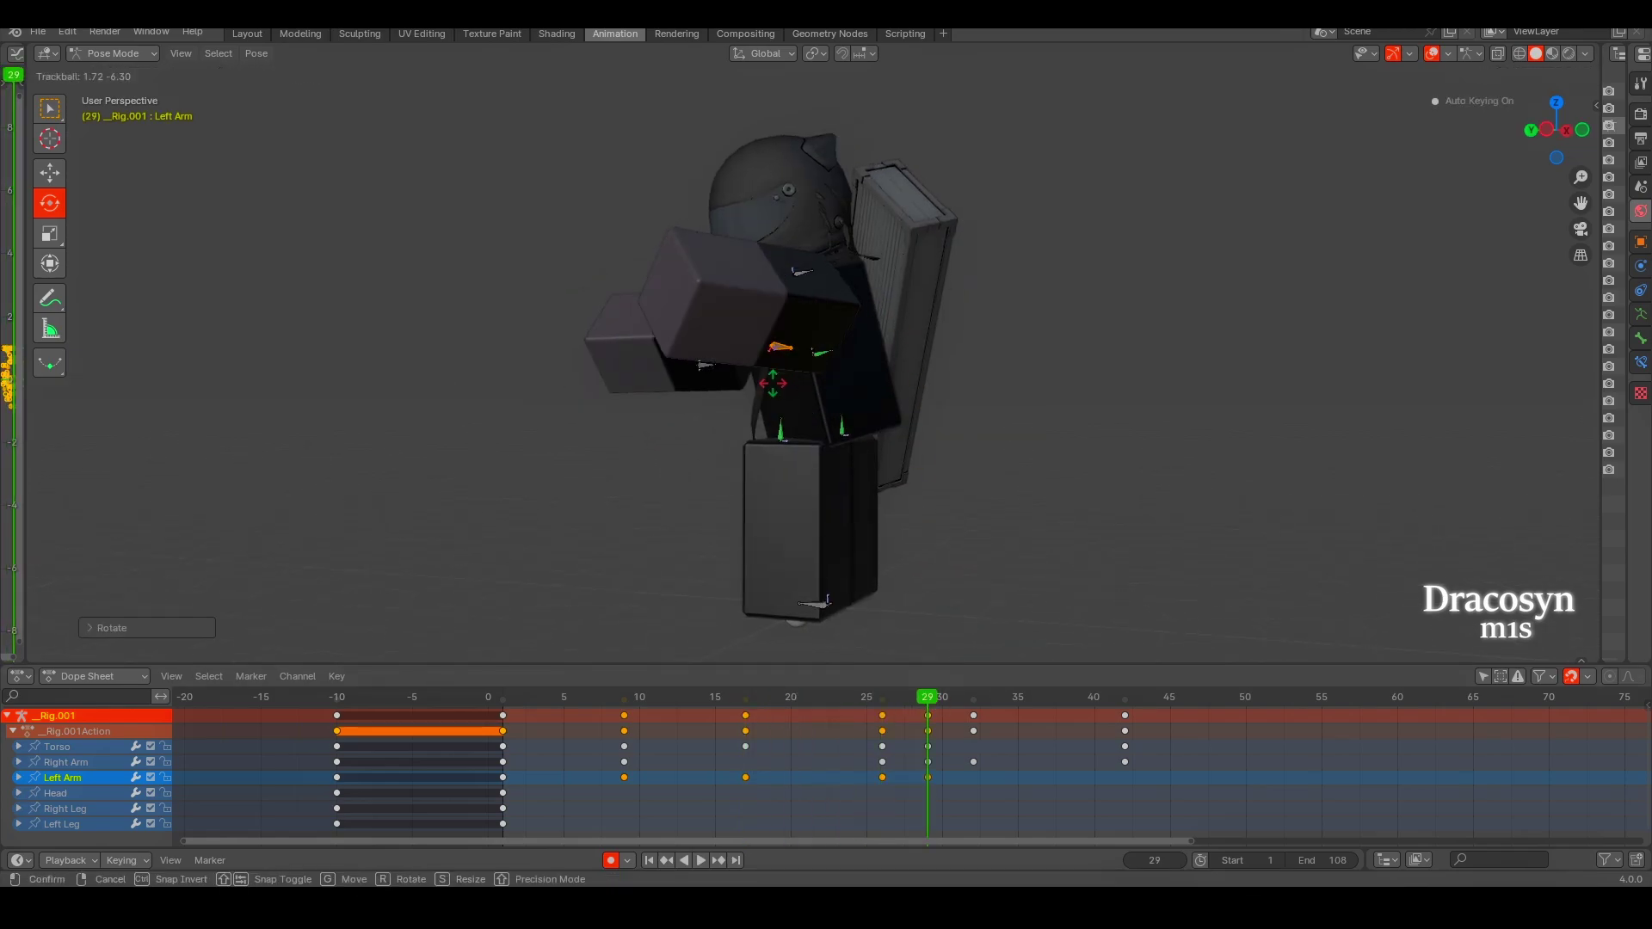
key("Escape")
Key the Left Arm horizontal at frame 29 and re-pose it at frame 32.
middle_click_drag(852, 379, 886, 396)
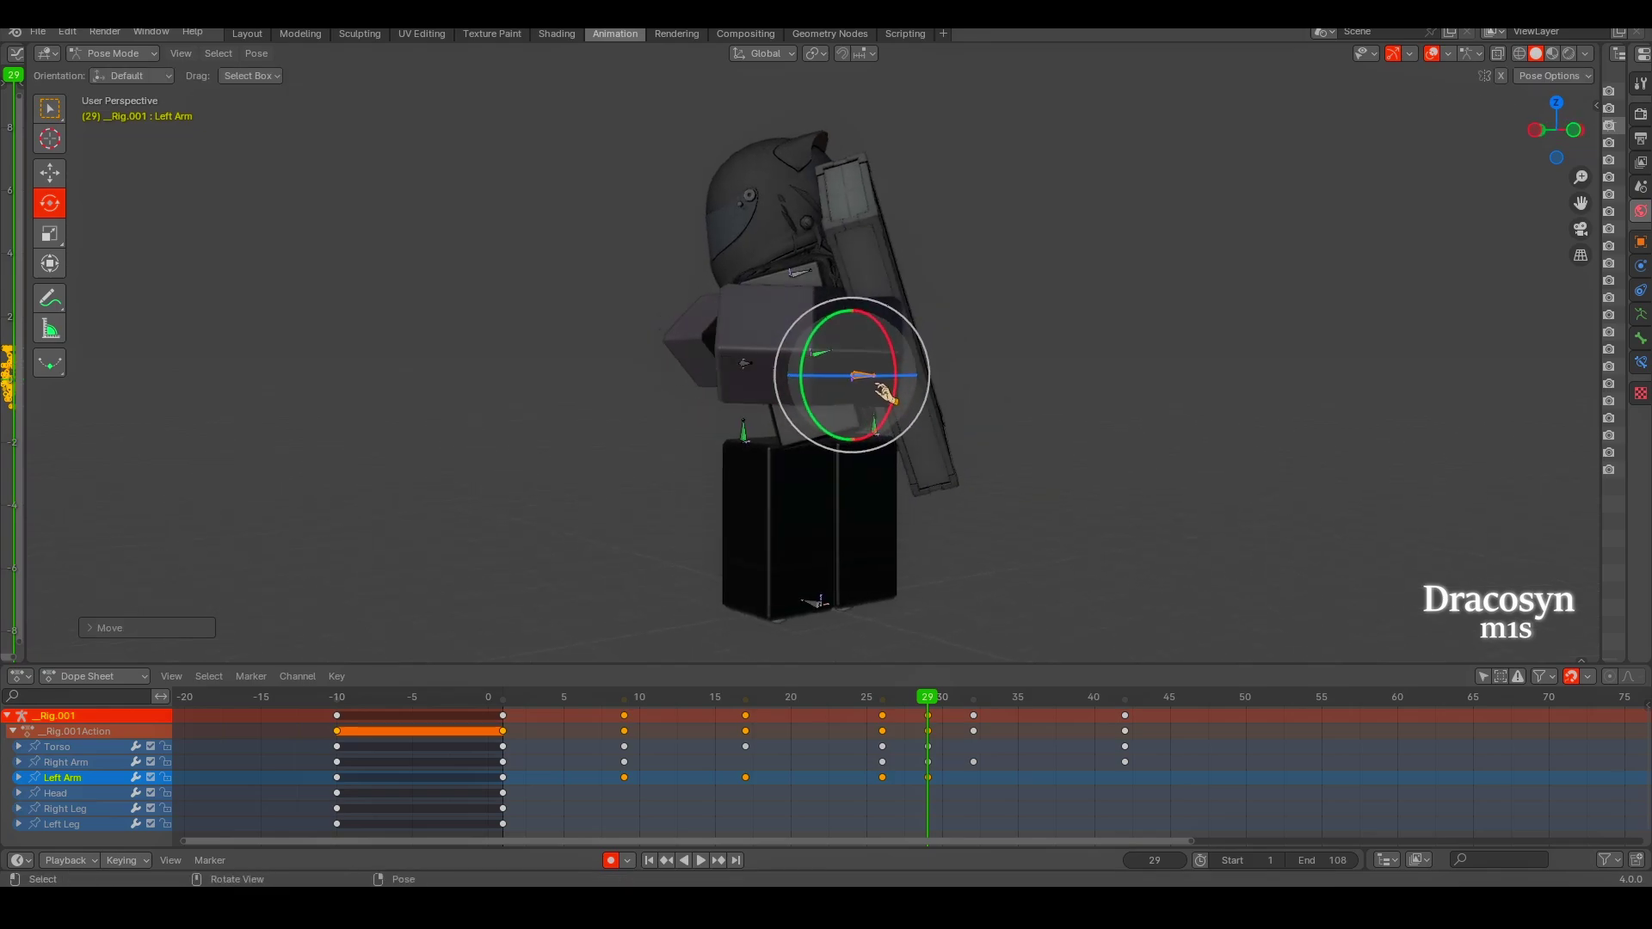
left_click_drag(886, 394, 860, 327)
key("i")
mouse_move(928, 699)
left_mouse_down()
mouse_move(992, 707)
mouse_move(973, 701)
left_mouse_up()
middle_click_drag(826, 387, 860, 404)
key("r")
key("r")
key("Escape")
key("r")
key("r")
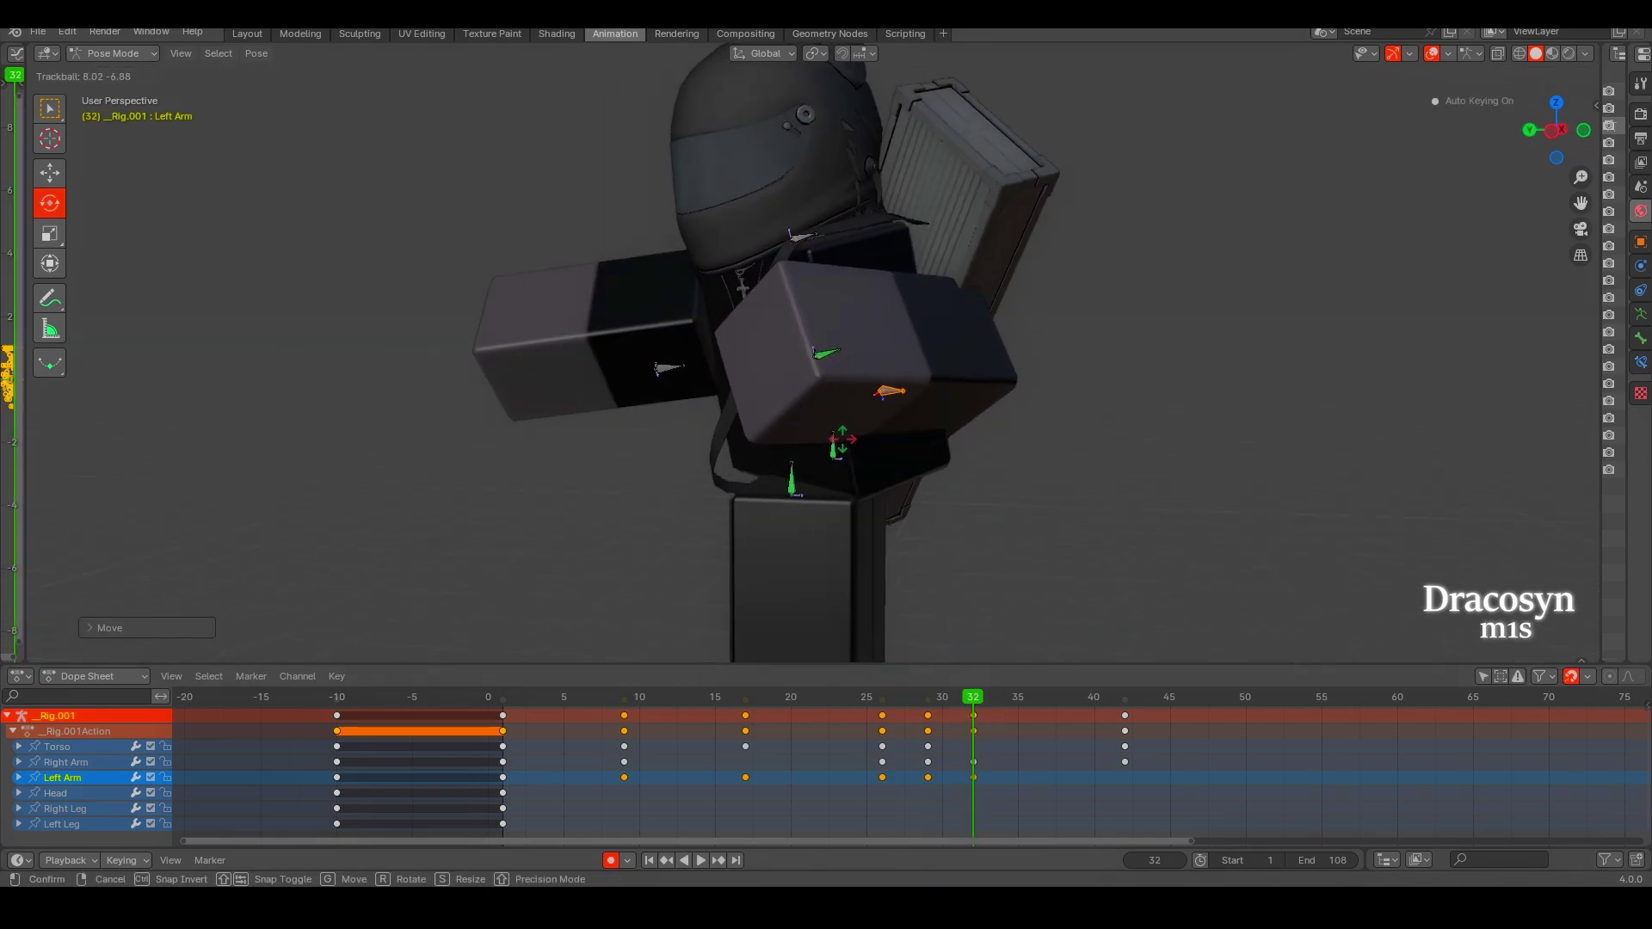
left_click(929, 472)
key("Right")
key("Right")
Review the reworked left-arm swing from a new angle, leaving the arm unchanged.
middle_click_drag(915, 381, 833, 561)
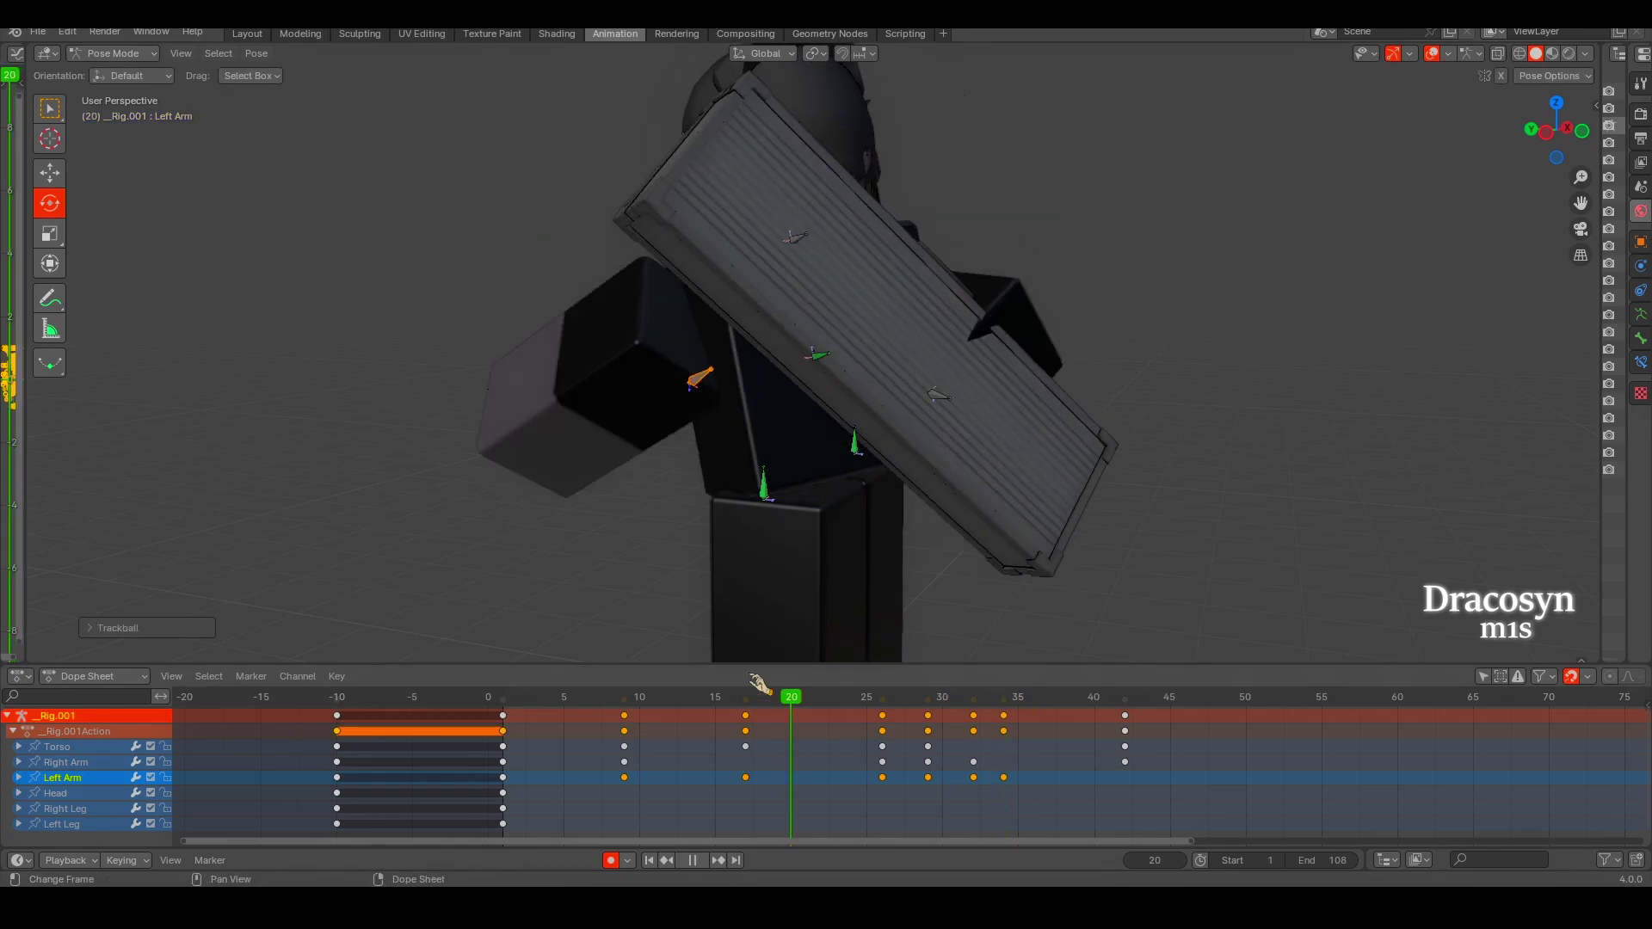
scroll(749, 611, "down", 20, "alt")
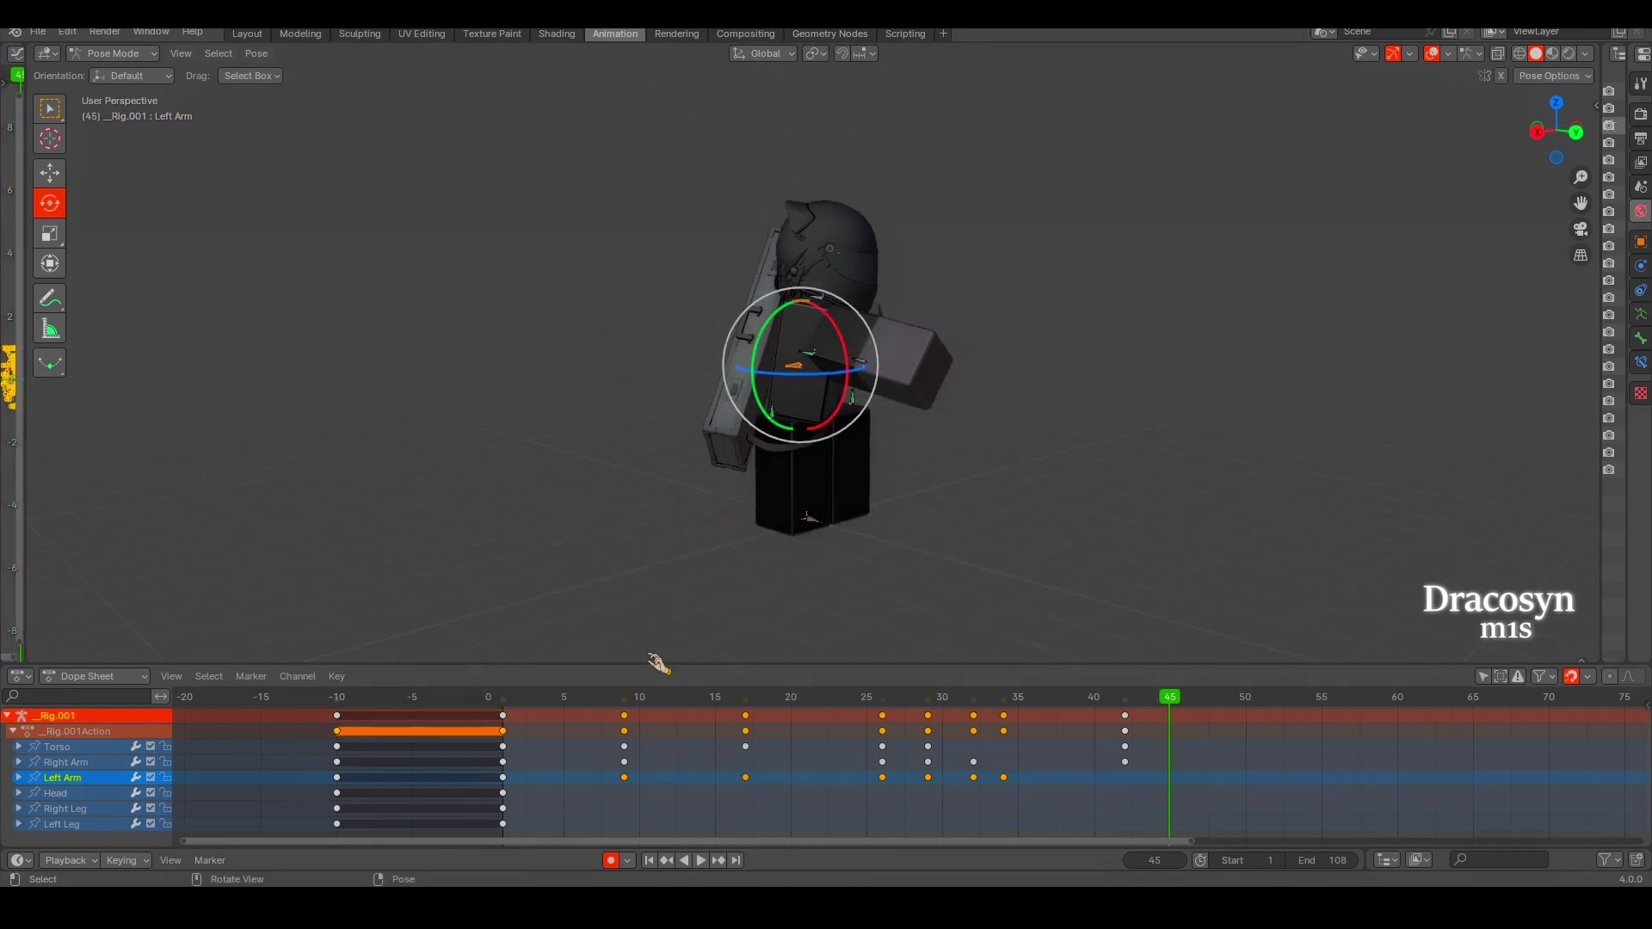
scroll(682, 553, "up", 20, "alt")
scroll(683, 553, "up", 13, "alt")
scroll(851, 400, "down", 1, "alt")
key("g")
right_click(852, 400)
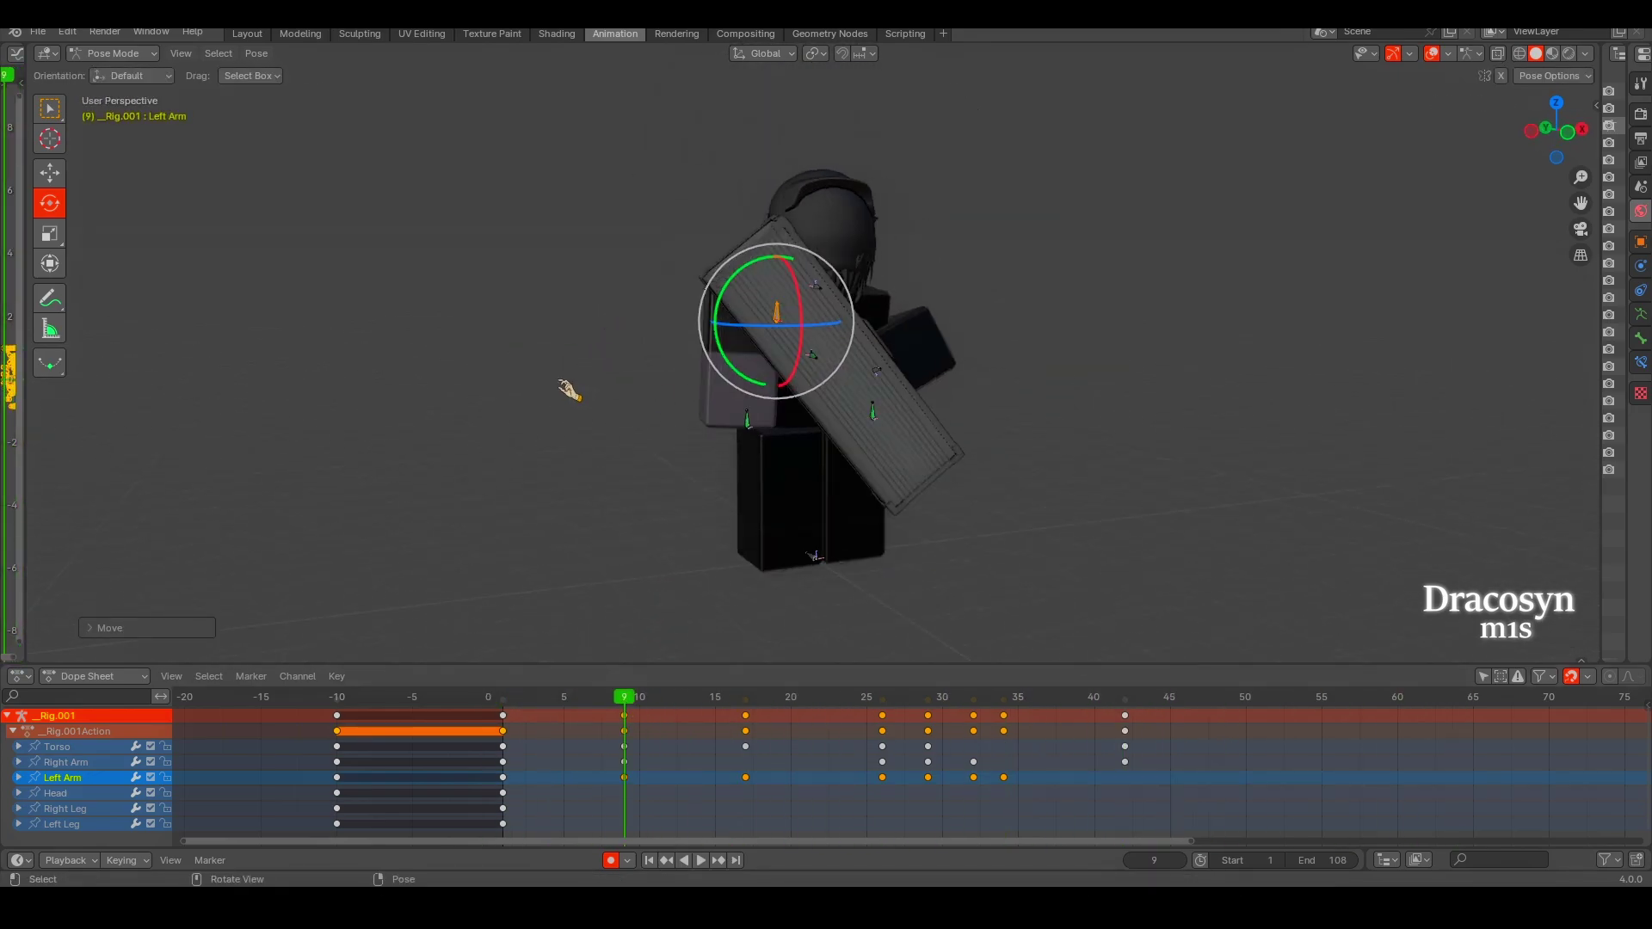
middle_click_drag(571, 404, 620, 517)
key("space")
Trackball-rotate the Right Arm at frame 26 so the briefcase tilts.
middle_click_drag(714, 602, 689, 551)
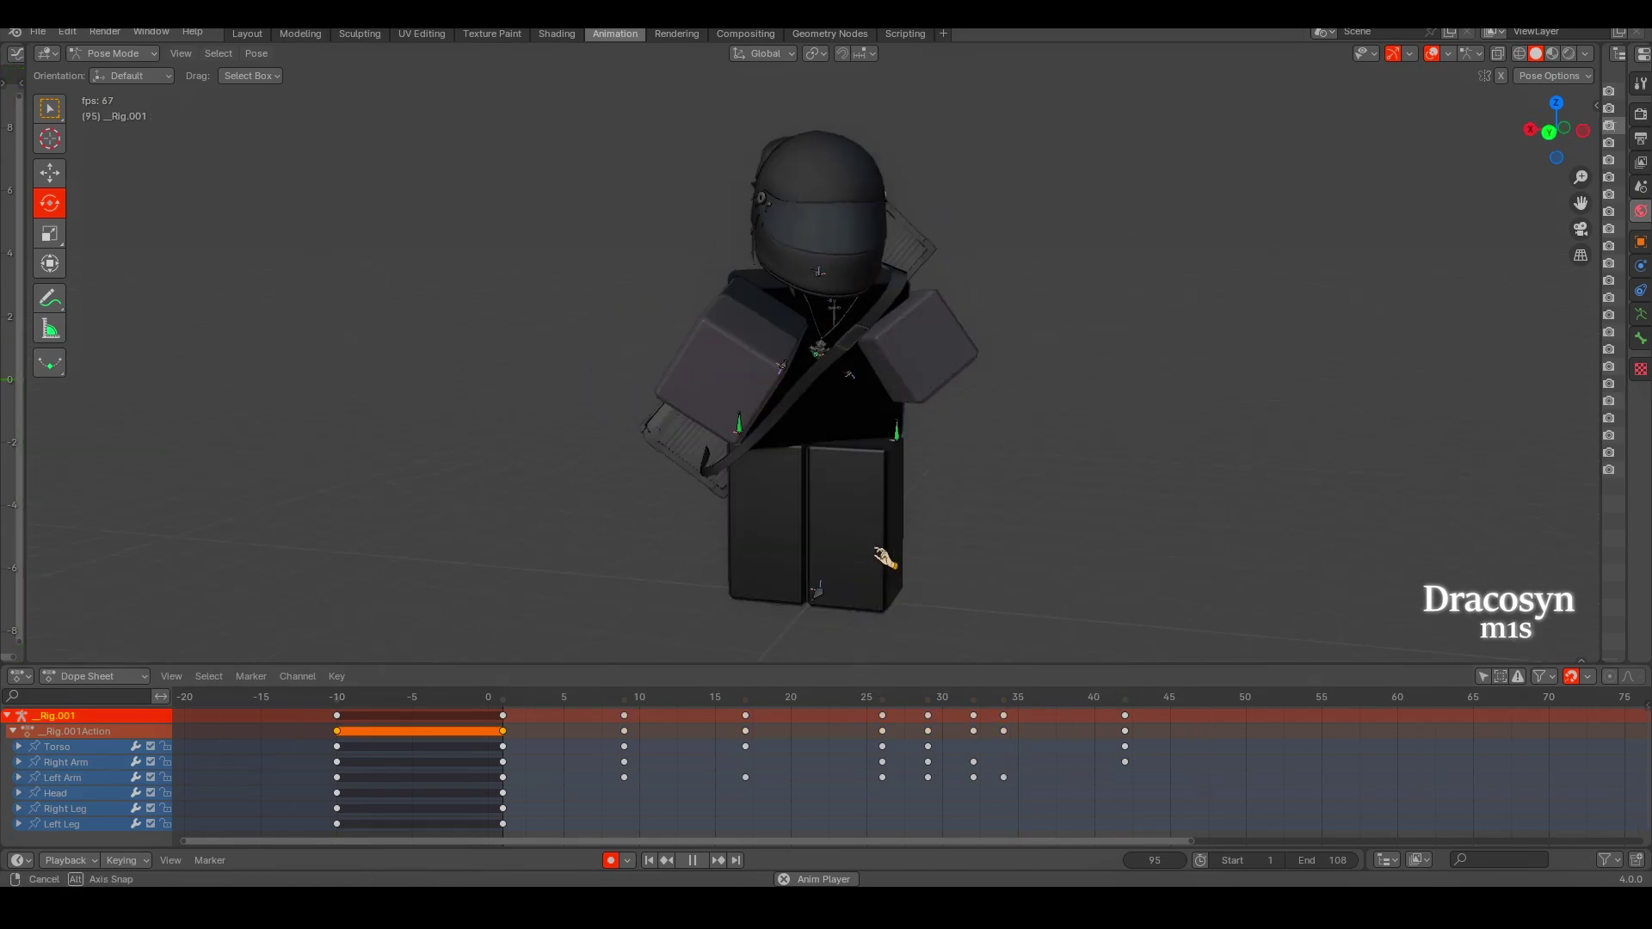
left_click(688, 550)
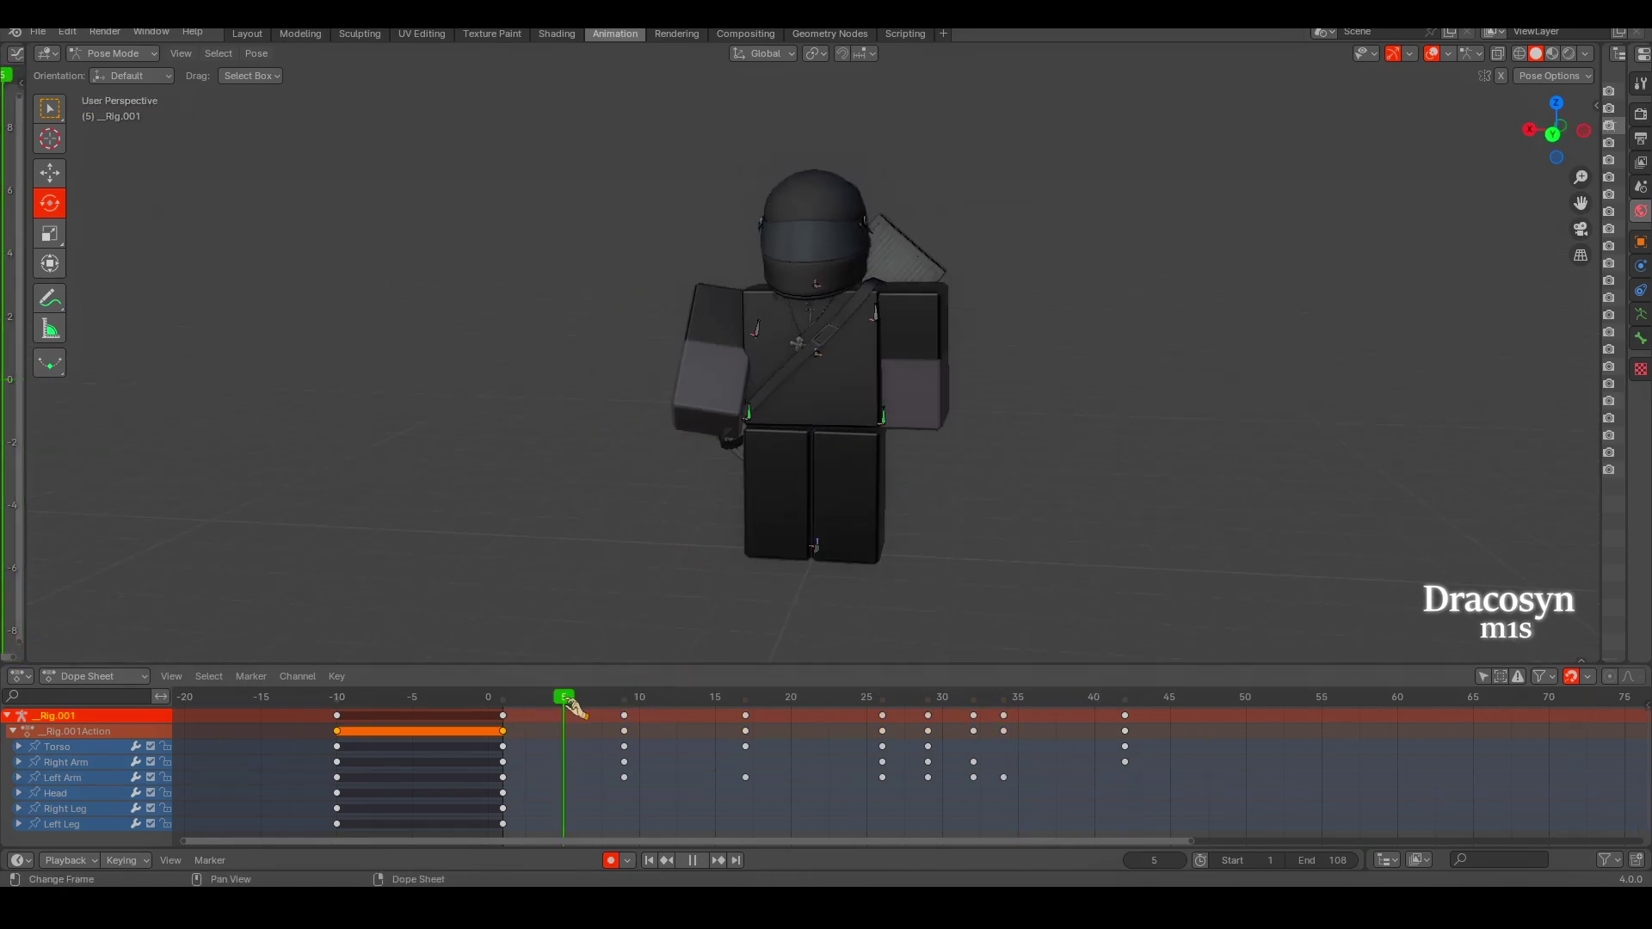
key("space")
key("r")
key("r")
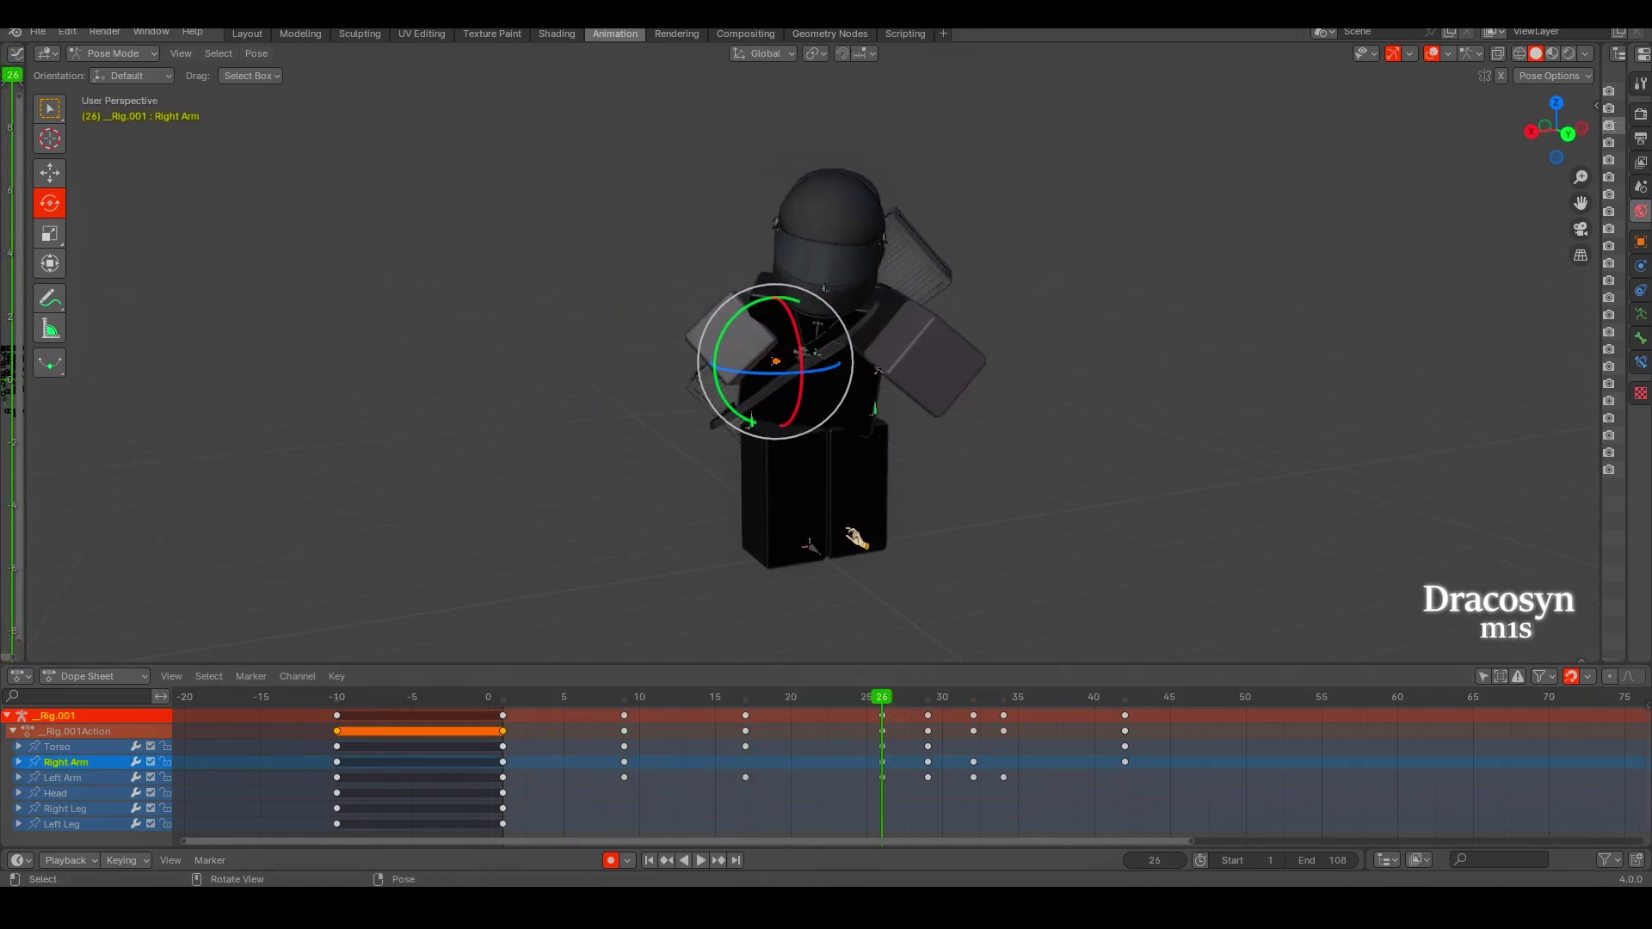
left_click(763, 428)
key("r")
key("r")
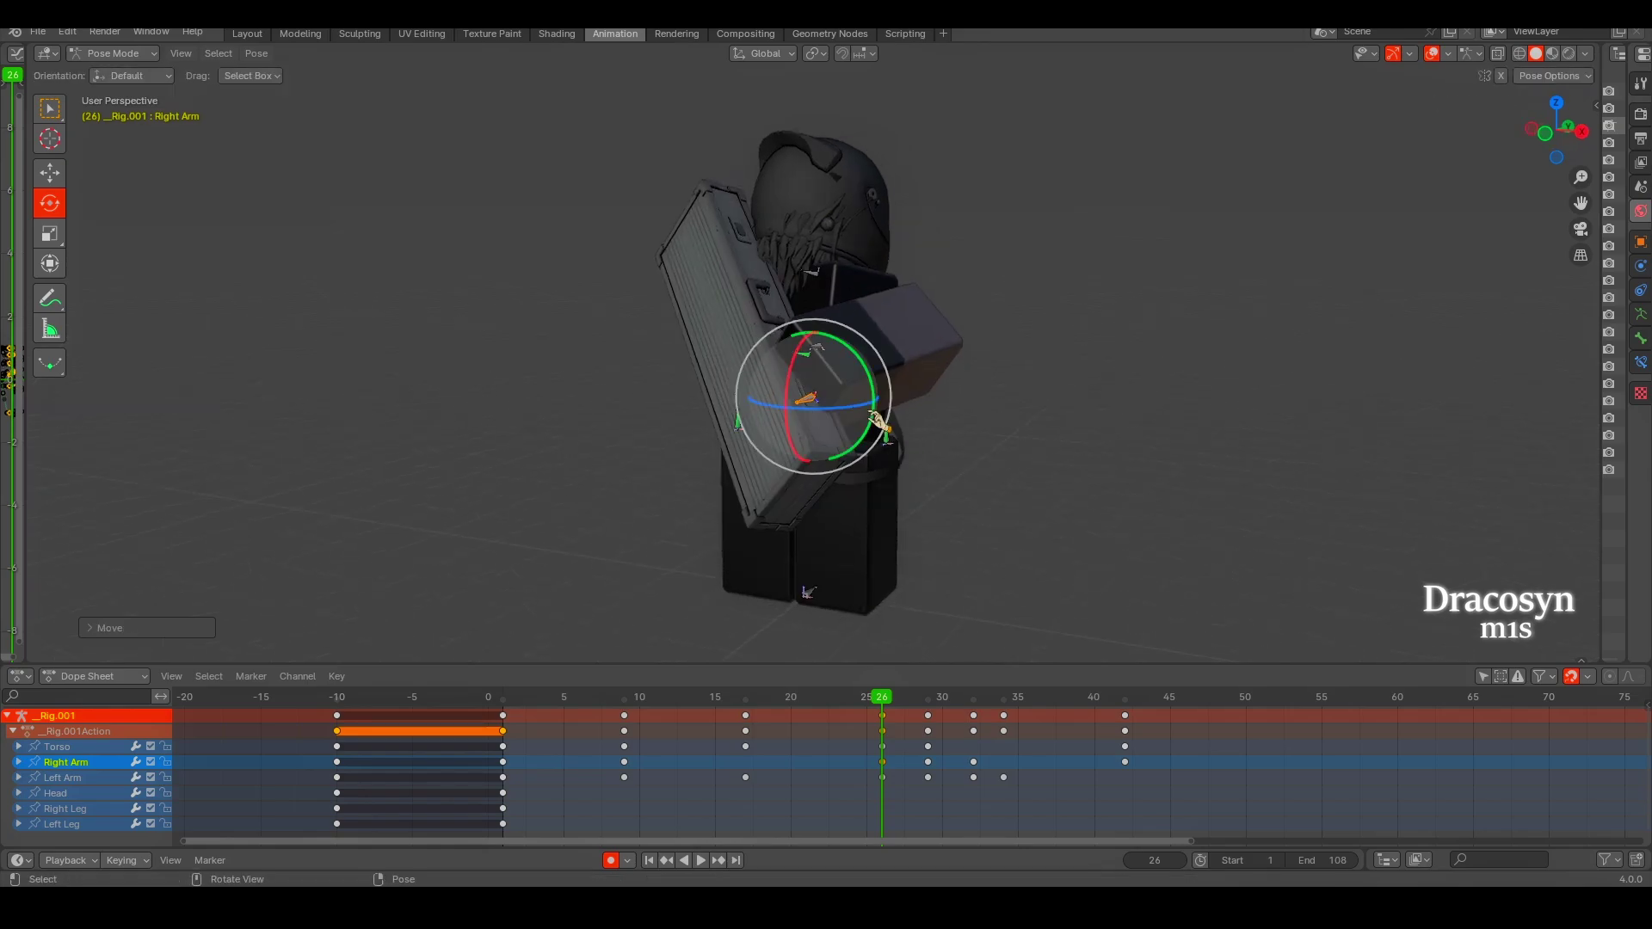
middle_click_drag(885, 424, 826, 447)
left_click(826, 447)
key("space")
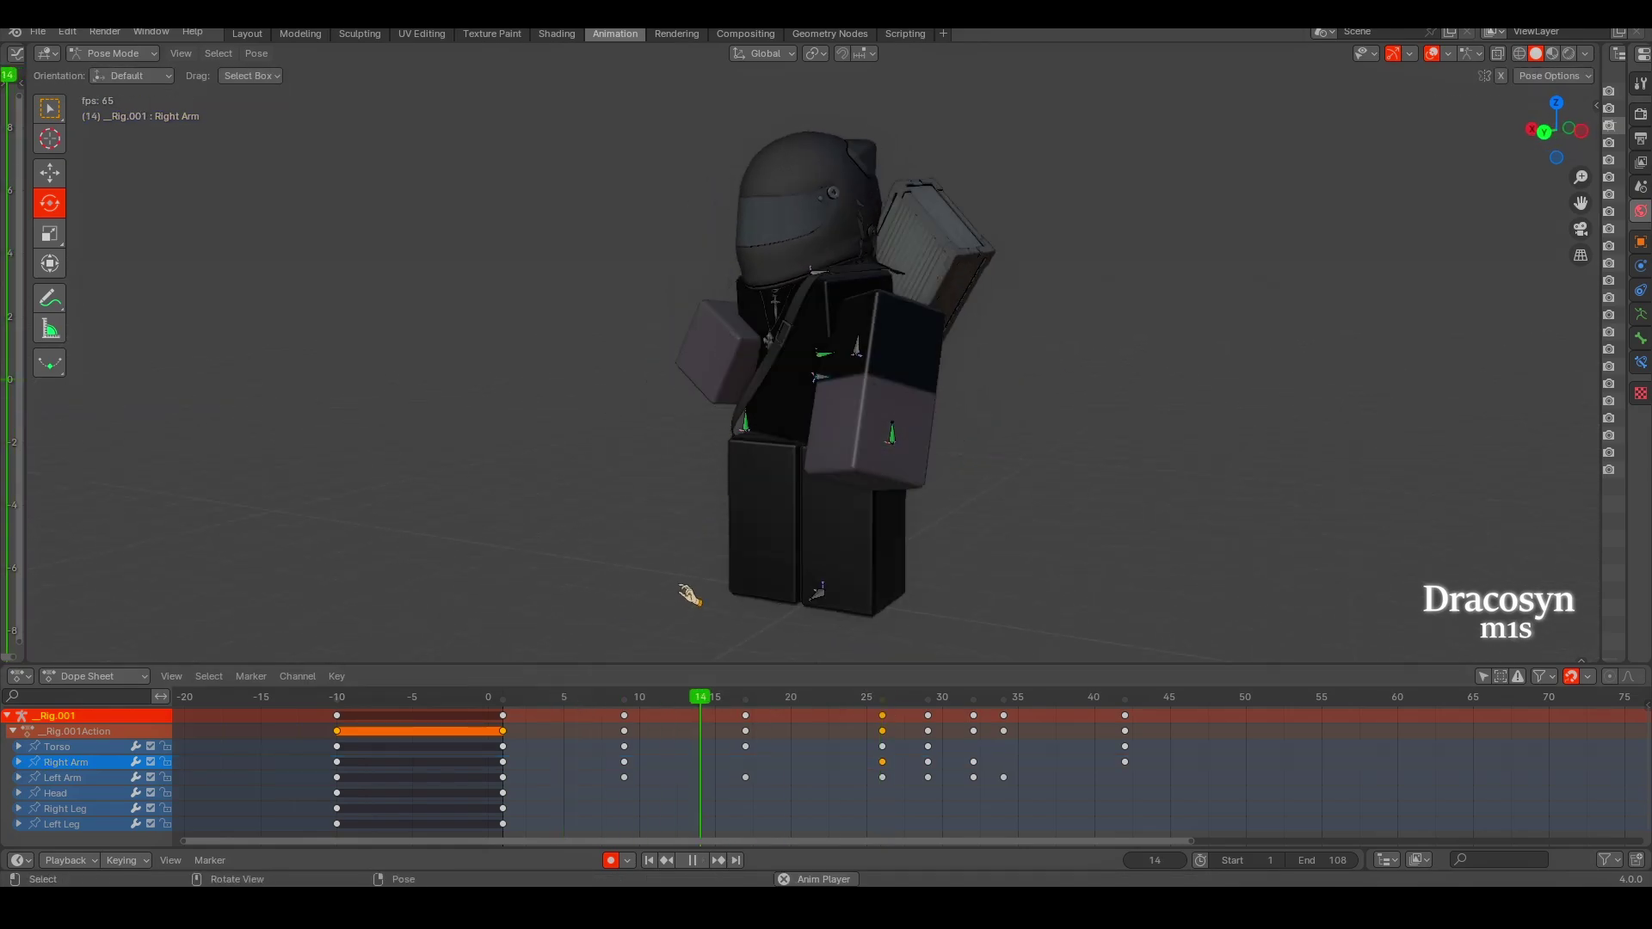
Re-pose the Right Arm at frame 32 and return near the timeline start.
left_click(927, 704)
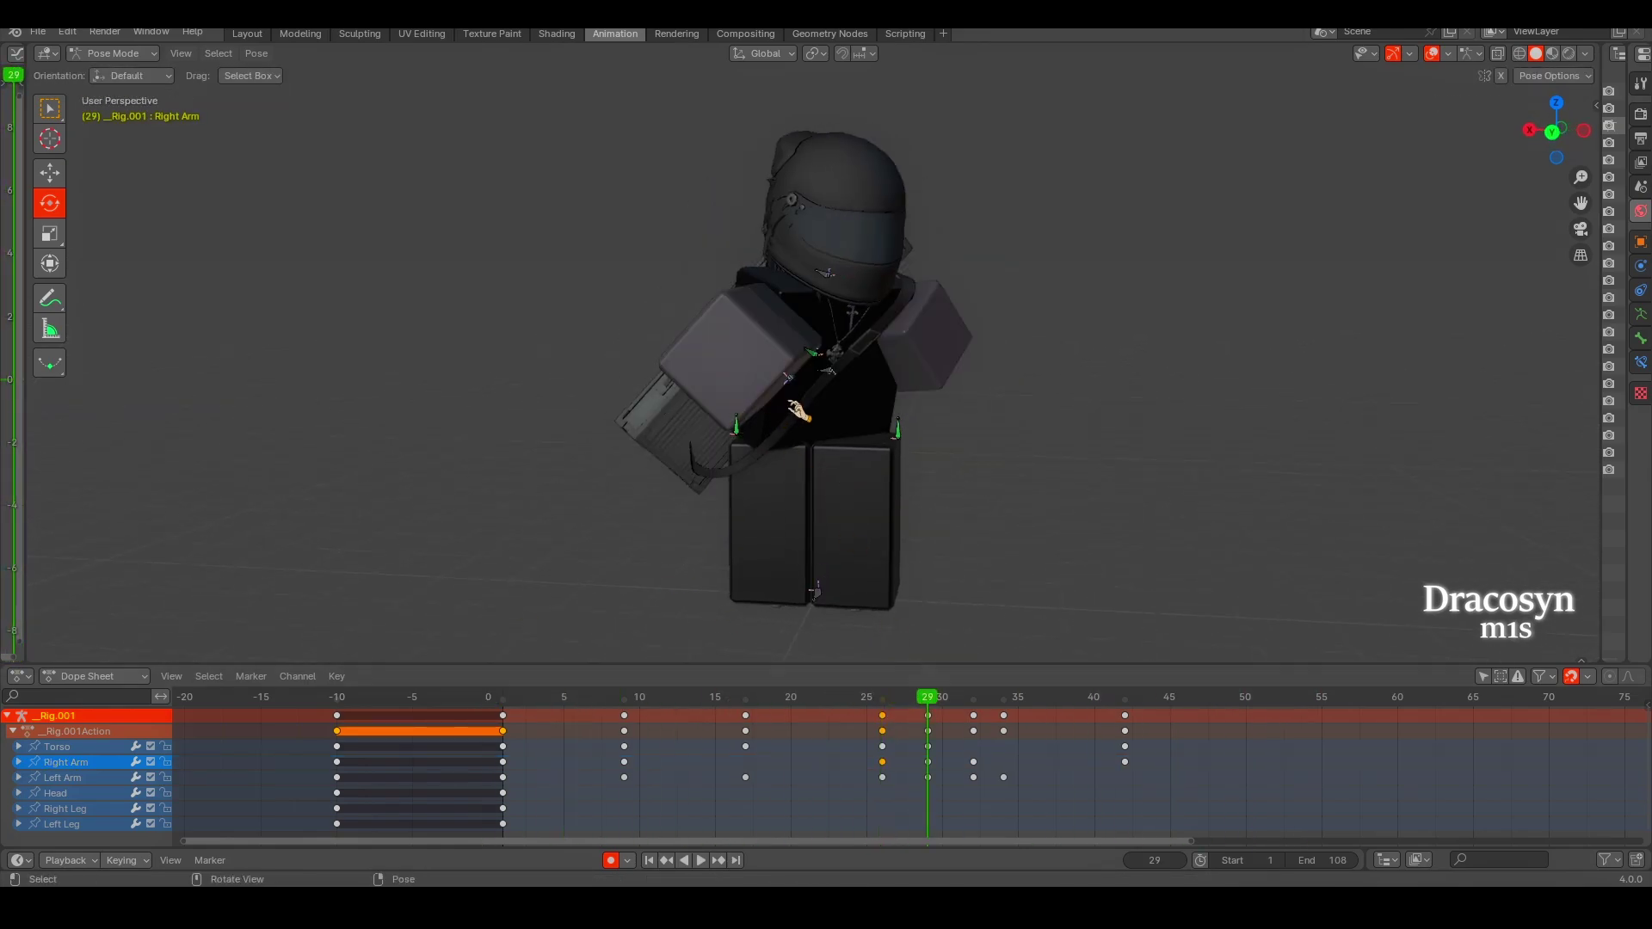
key("r")
key("r")
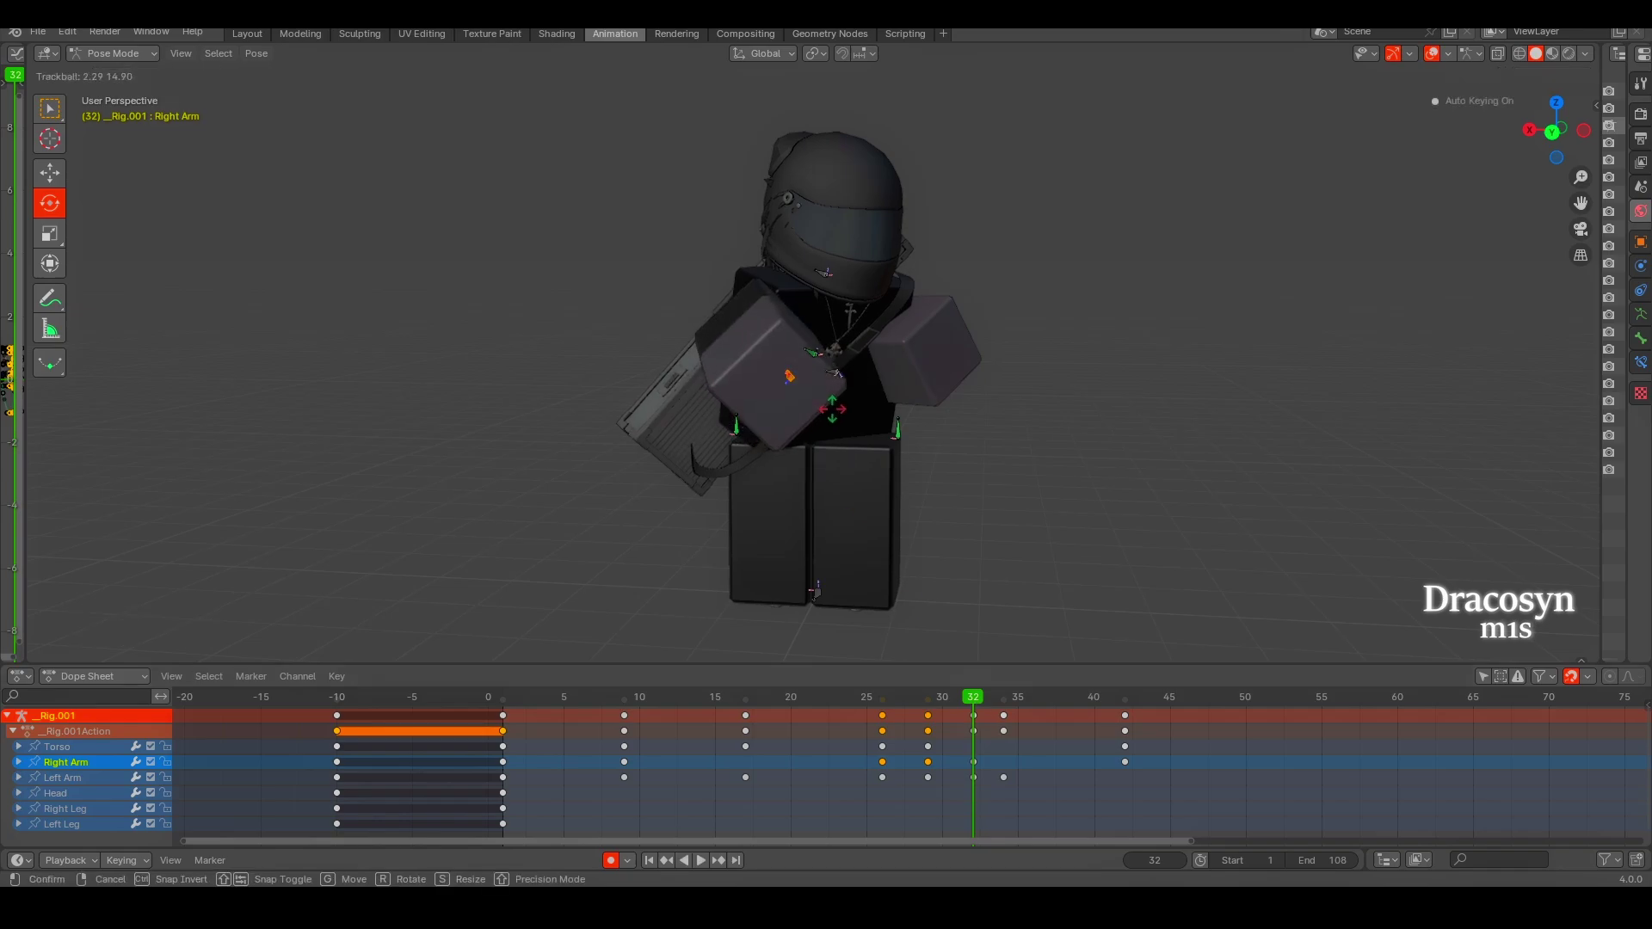
left_click(826, 430)
left_click(1005, 704)
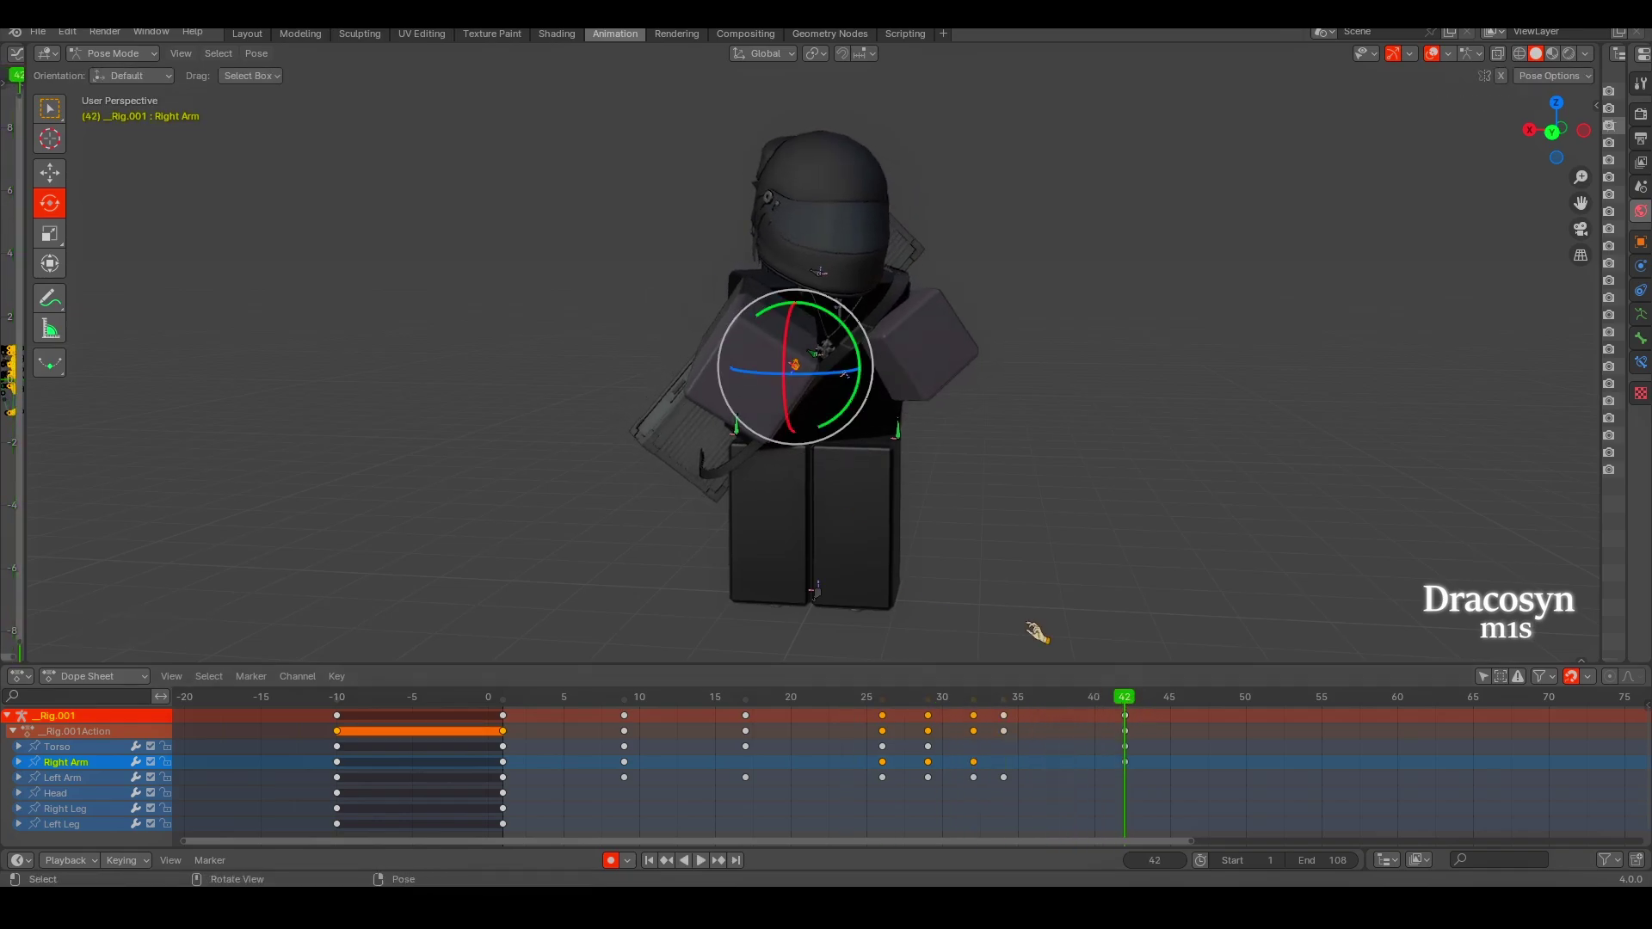
middle_click_drag(964, 516, 626, 505)
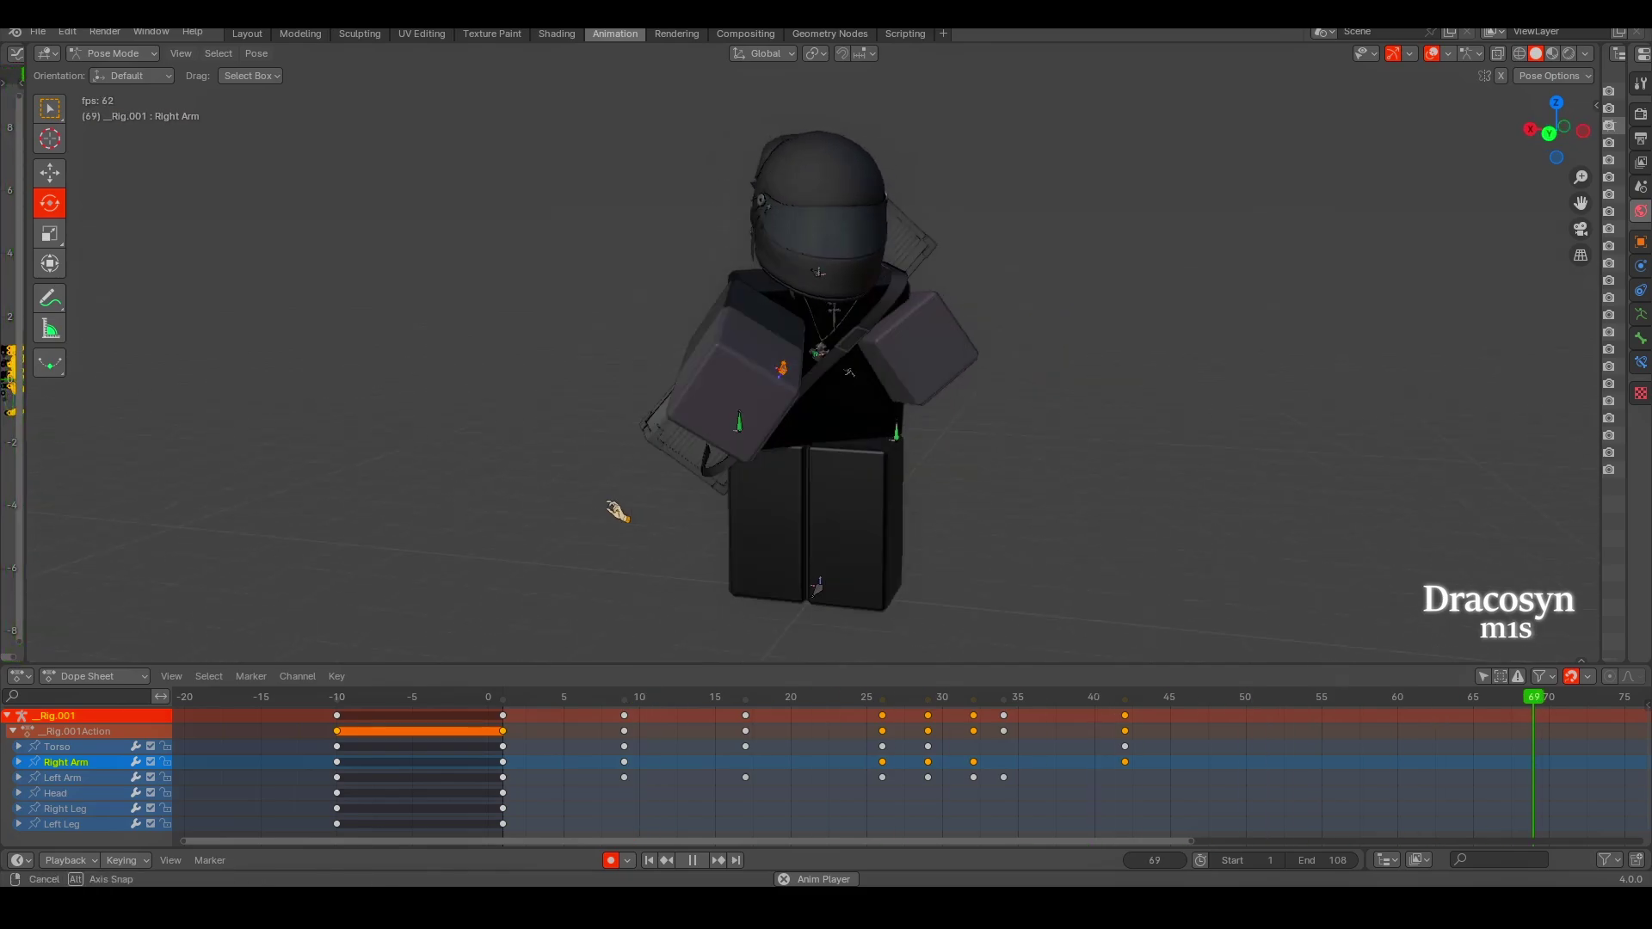
left_click(554, 699)
Re-rotate the Left Arm's frame-9 pose and play the swing back.
left_click_drag(785, 354, 761, 378)
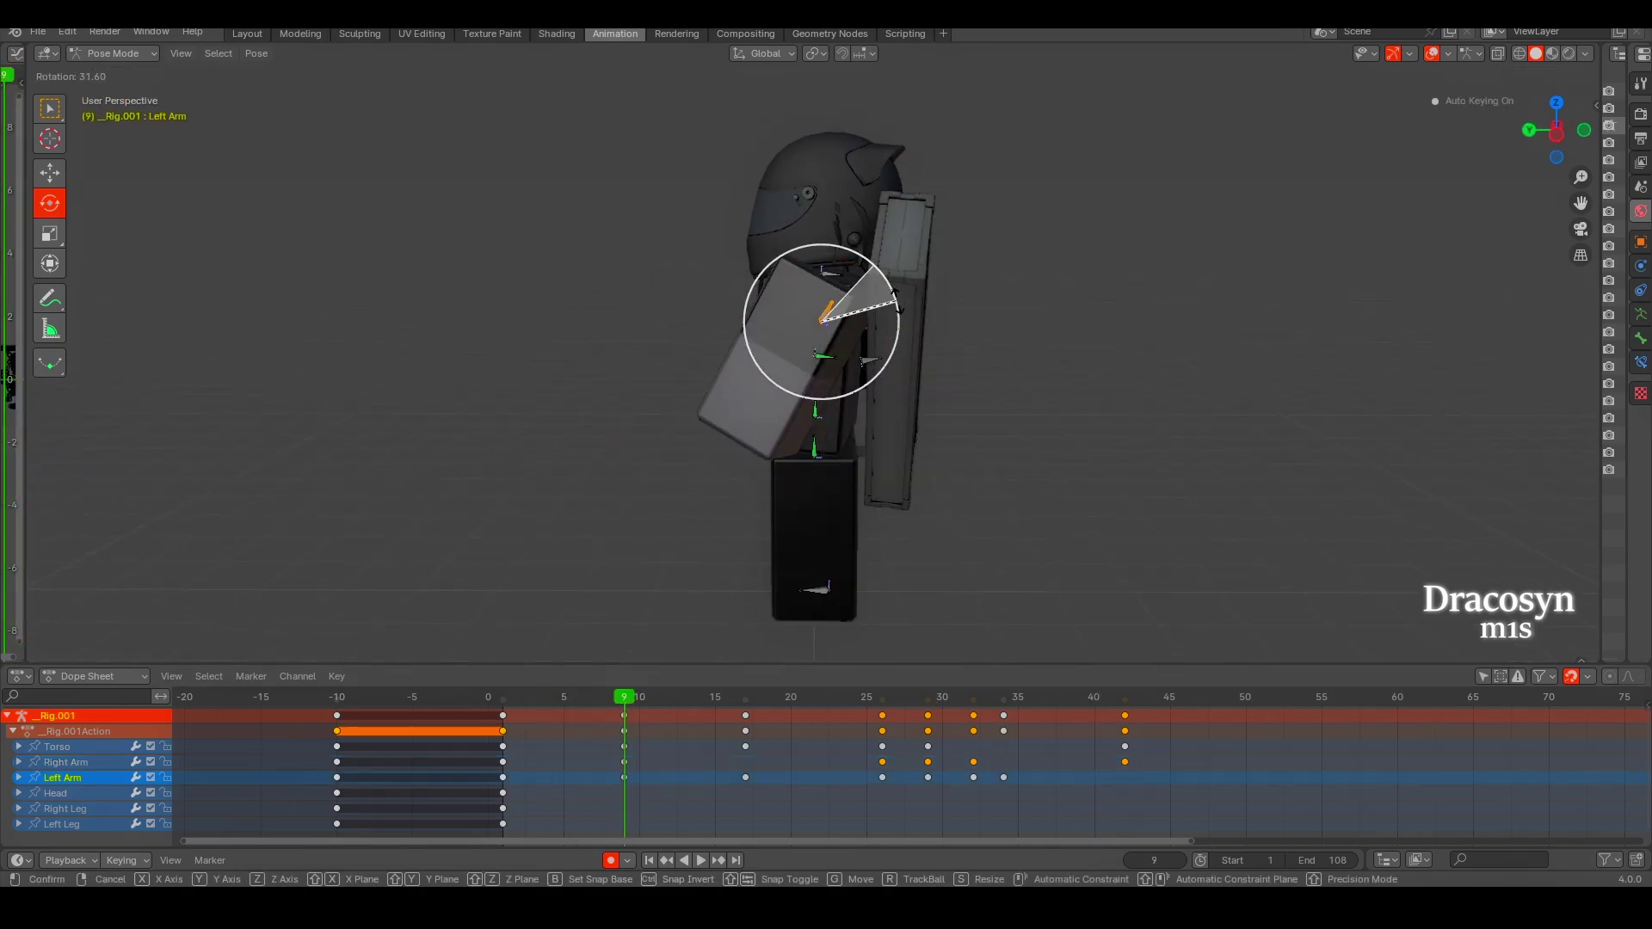
left_click(745, 699)
key("space")
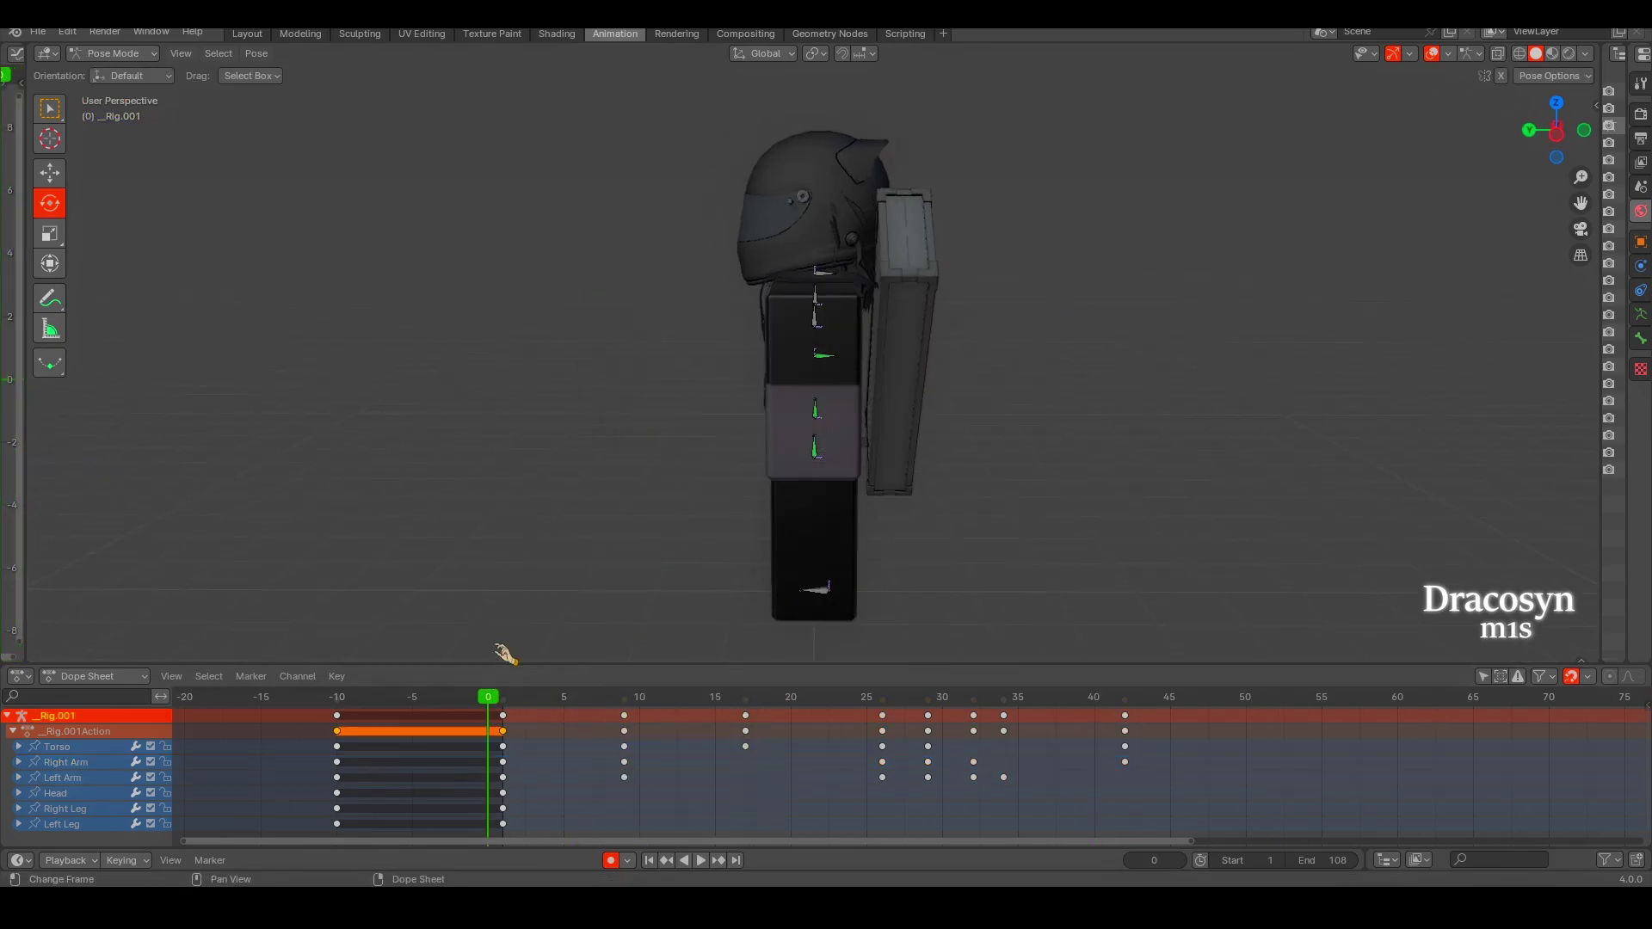
middle_click_drag(505, 657, 682, 693)
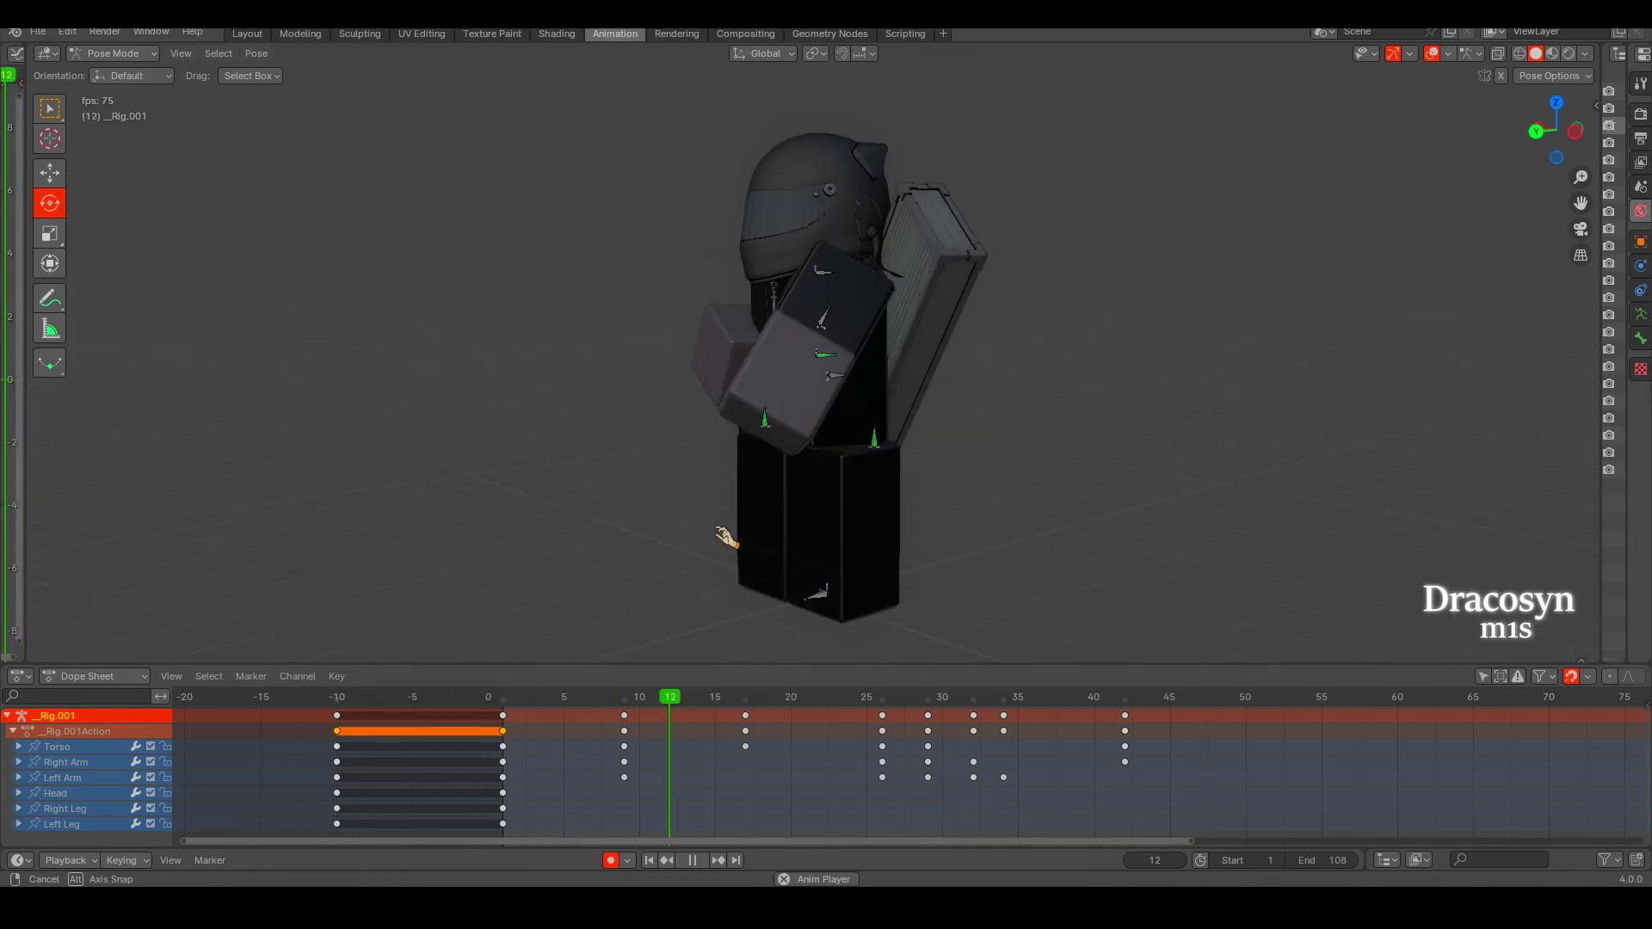
middle_click_drag(795, 546, 847, 379)
Rotate the Left Arm around frame 32 and carry its follow-through toward frame 42.
left_click(957, 699)
key("r")
key("r")
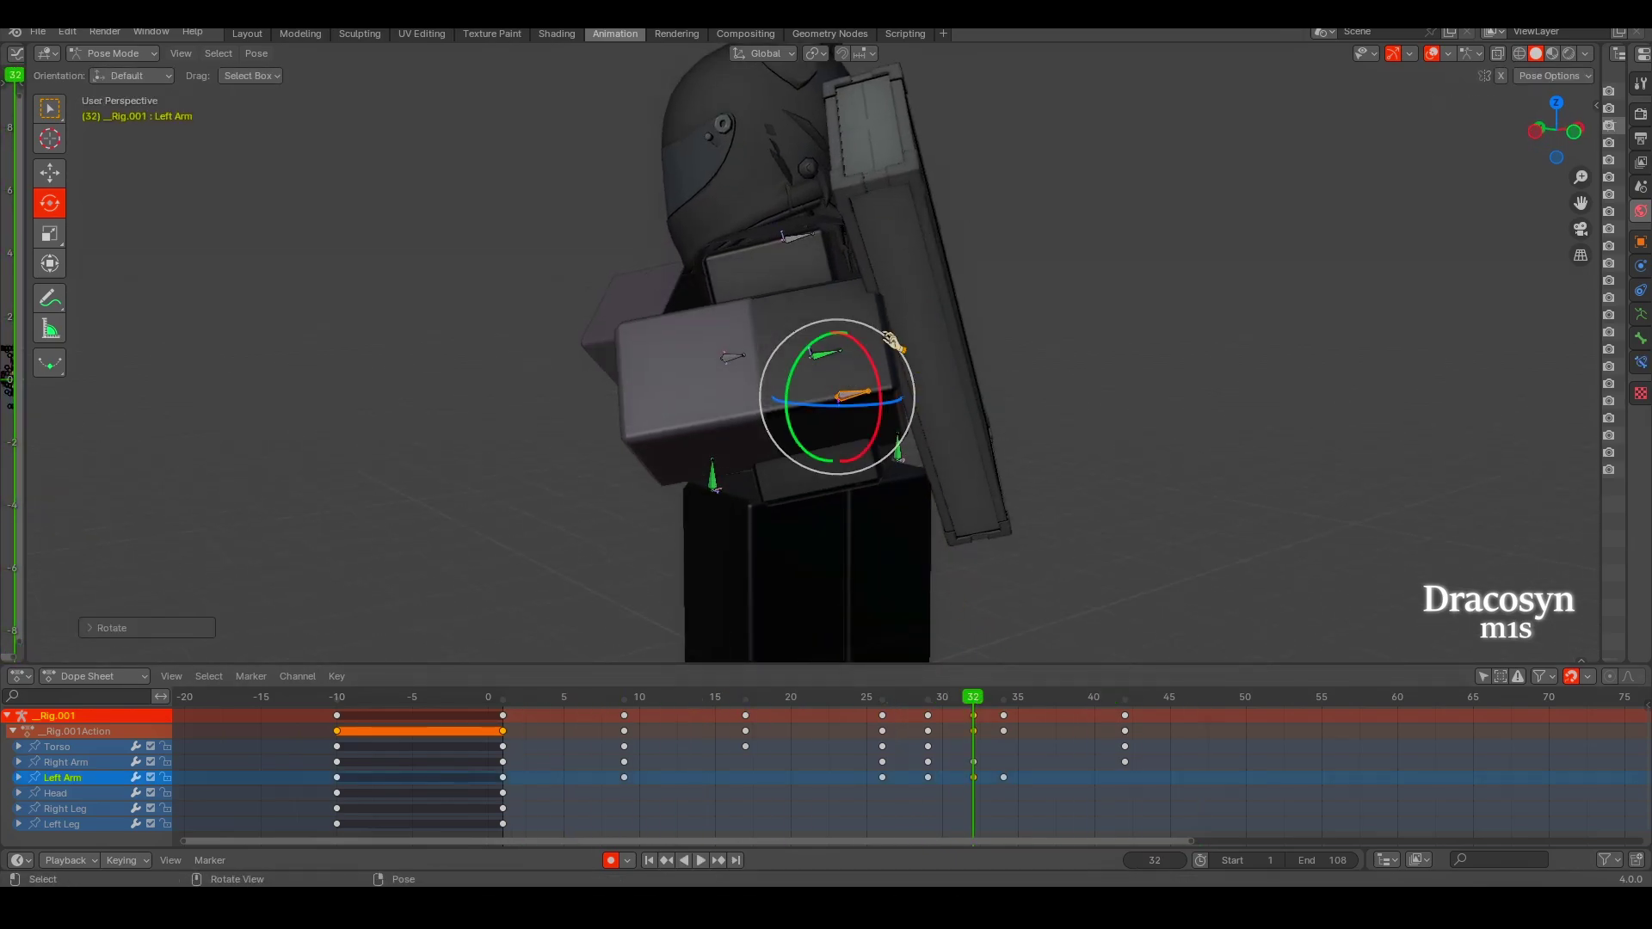
key("Return")
left_click(1021, 698)
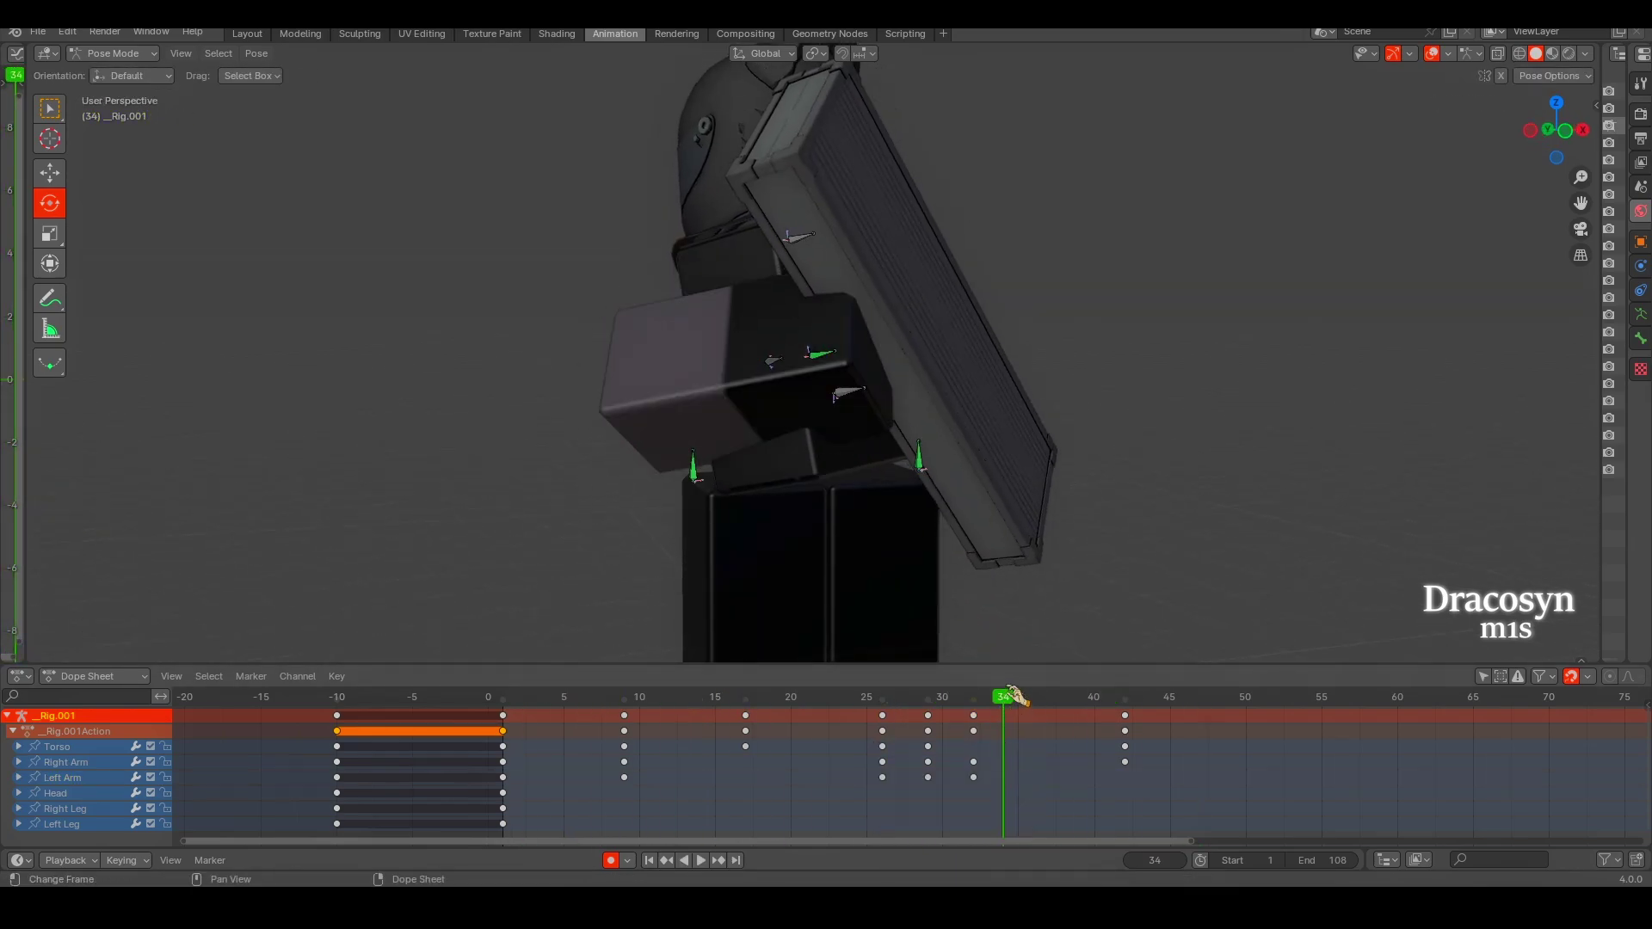
left_click_drag(1015, 695, 1124, 699)
mouse_move(826, 430)
middle_mouse_down()
mouse_move(860, 413)
mouse_move(1106, 404)
mouse_move(903, 411)
mouse_move(891, 429)
middle_mouse_up()
left_click(882, 404)
Replay the swing from frame 26 and check the Left Arm near frame 30.
left_click_drag(990, 699, 894, 701)
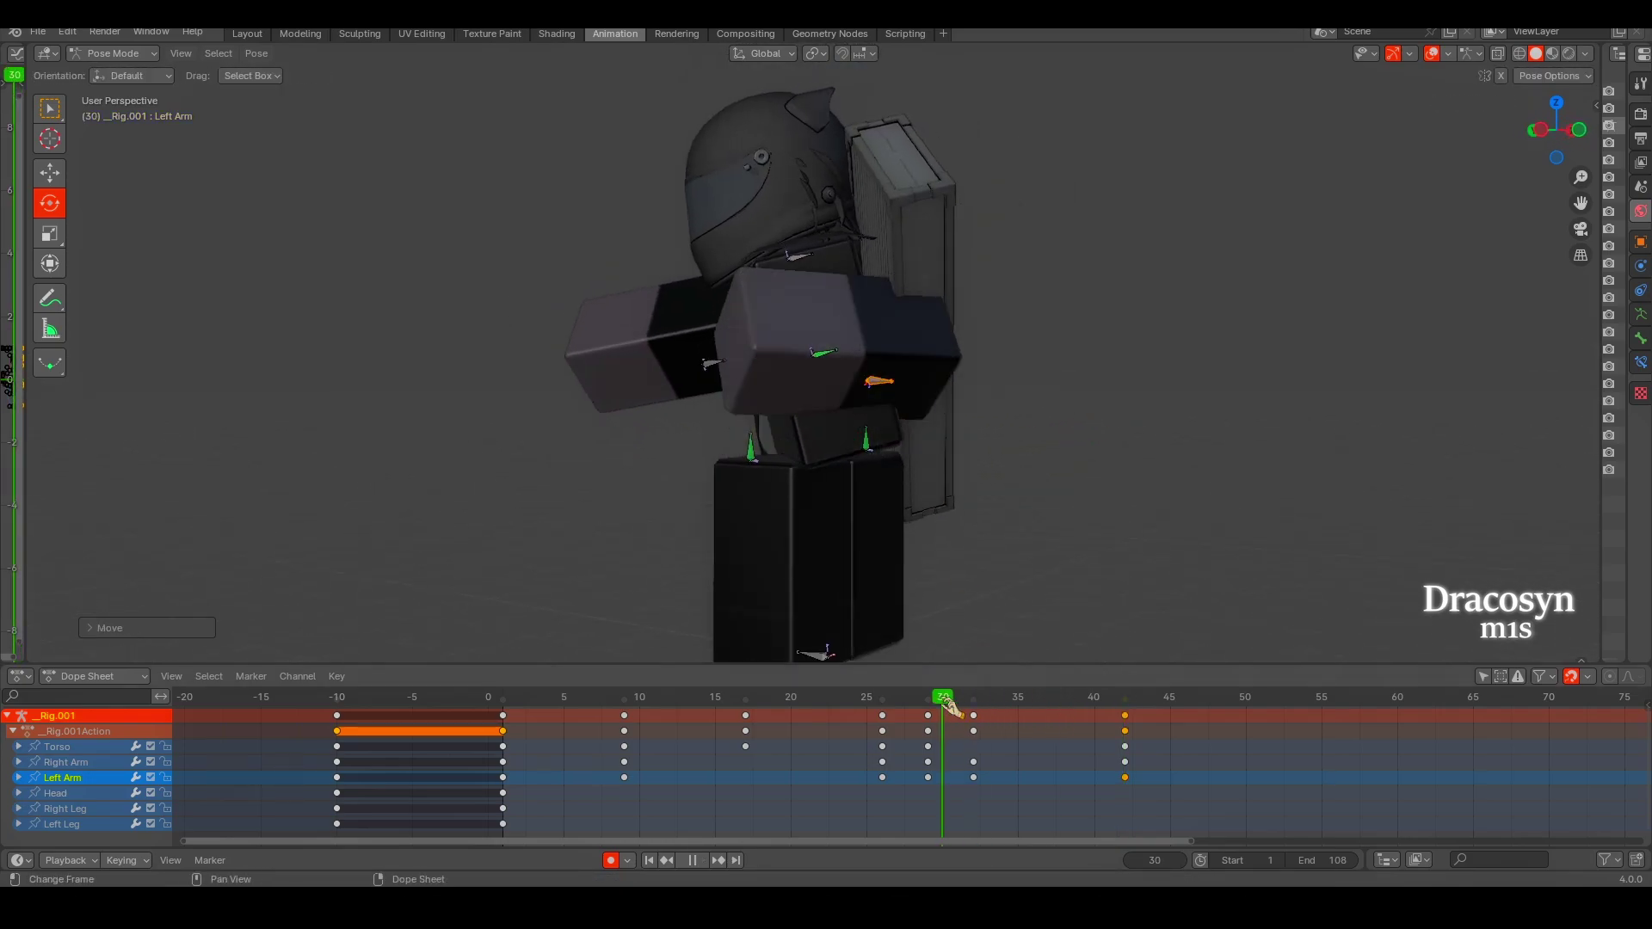
key("space")
key("space")
mouse_move(990, 422)
middle_mouse_down()
mouse_move(912, 421)
mouse_move(1022, 421)
mouse_move(947, 421)
middle_mouse_up()
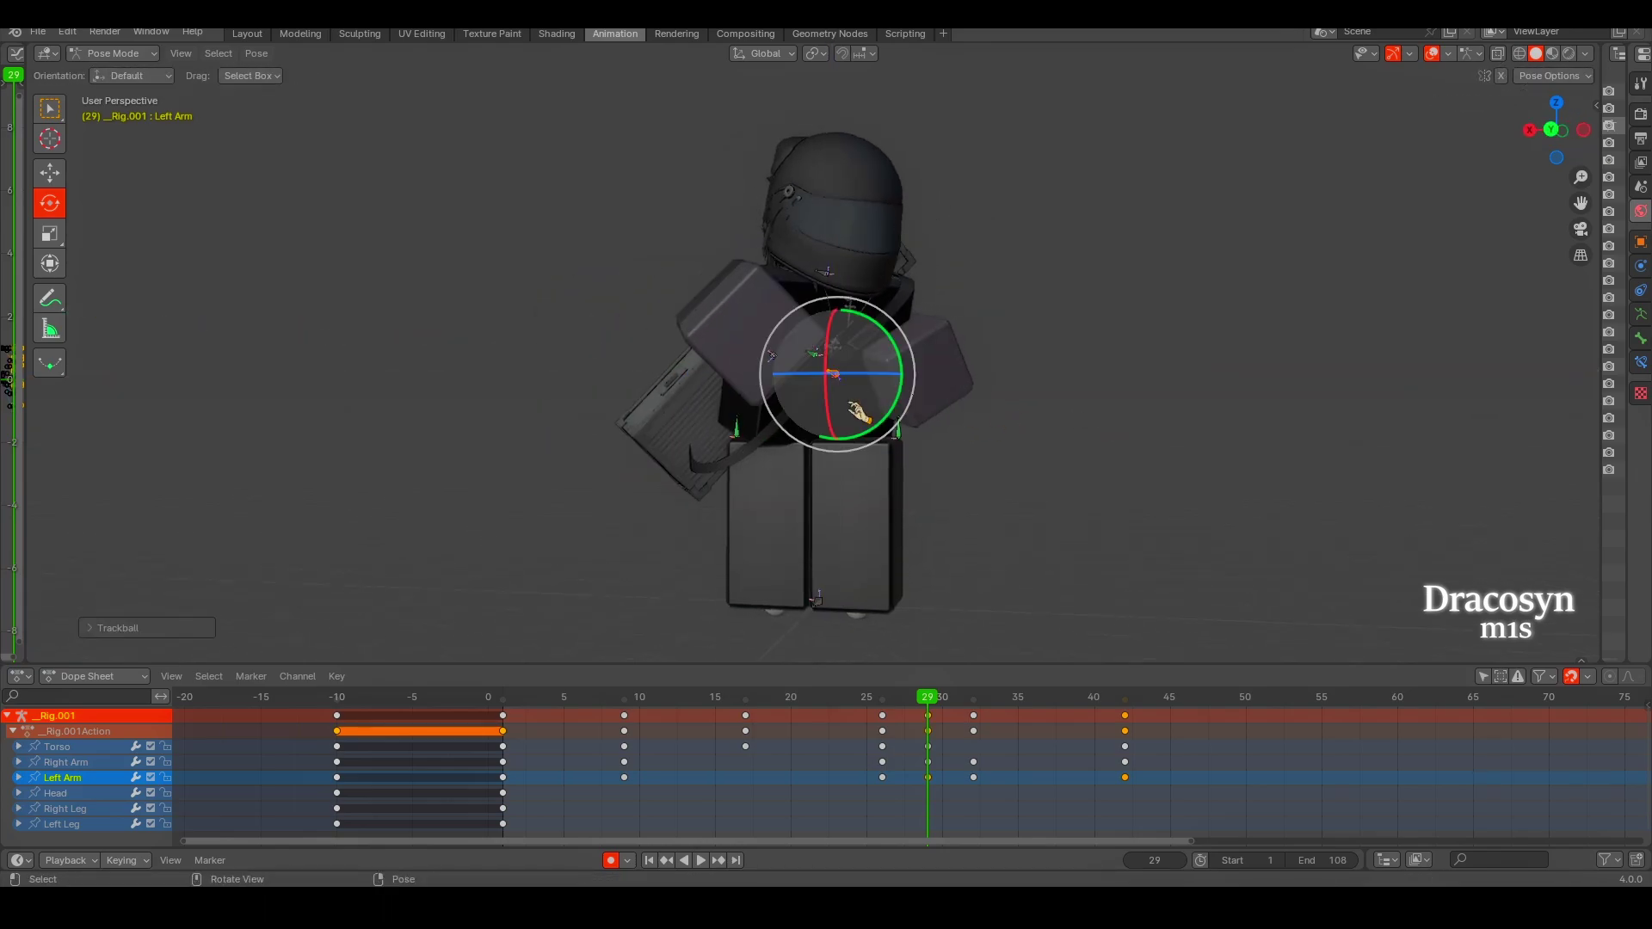
left_click(975, 699)
key("space")
Twist the Torso at frame 26 and check it with forward and reverse playback.
left_click(983, 791)
key("space")
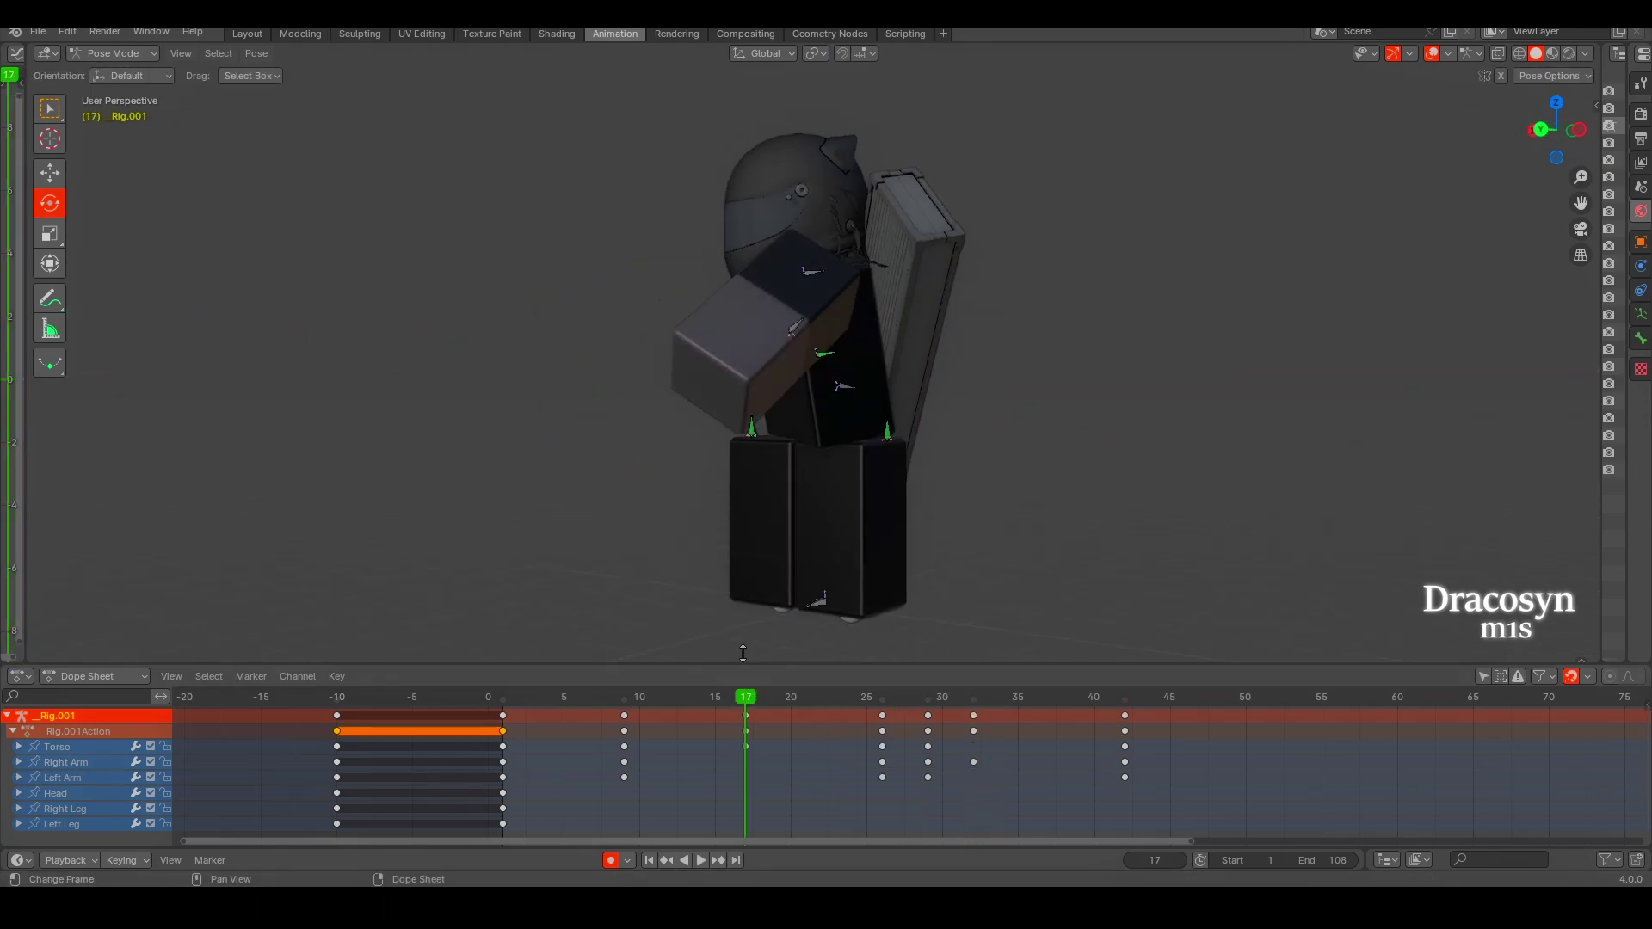
mouse_move(652, 553)
middle_mouse_down()
mouse_move(730, 574)
mouse_move(918, 712)
middle_mouse_up()
left_click(914, 716)
key("Escape")
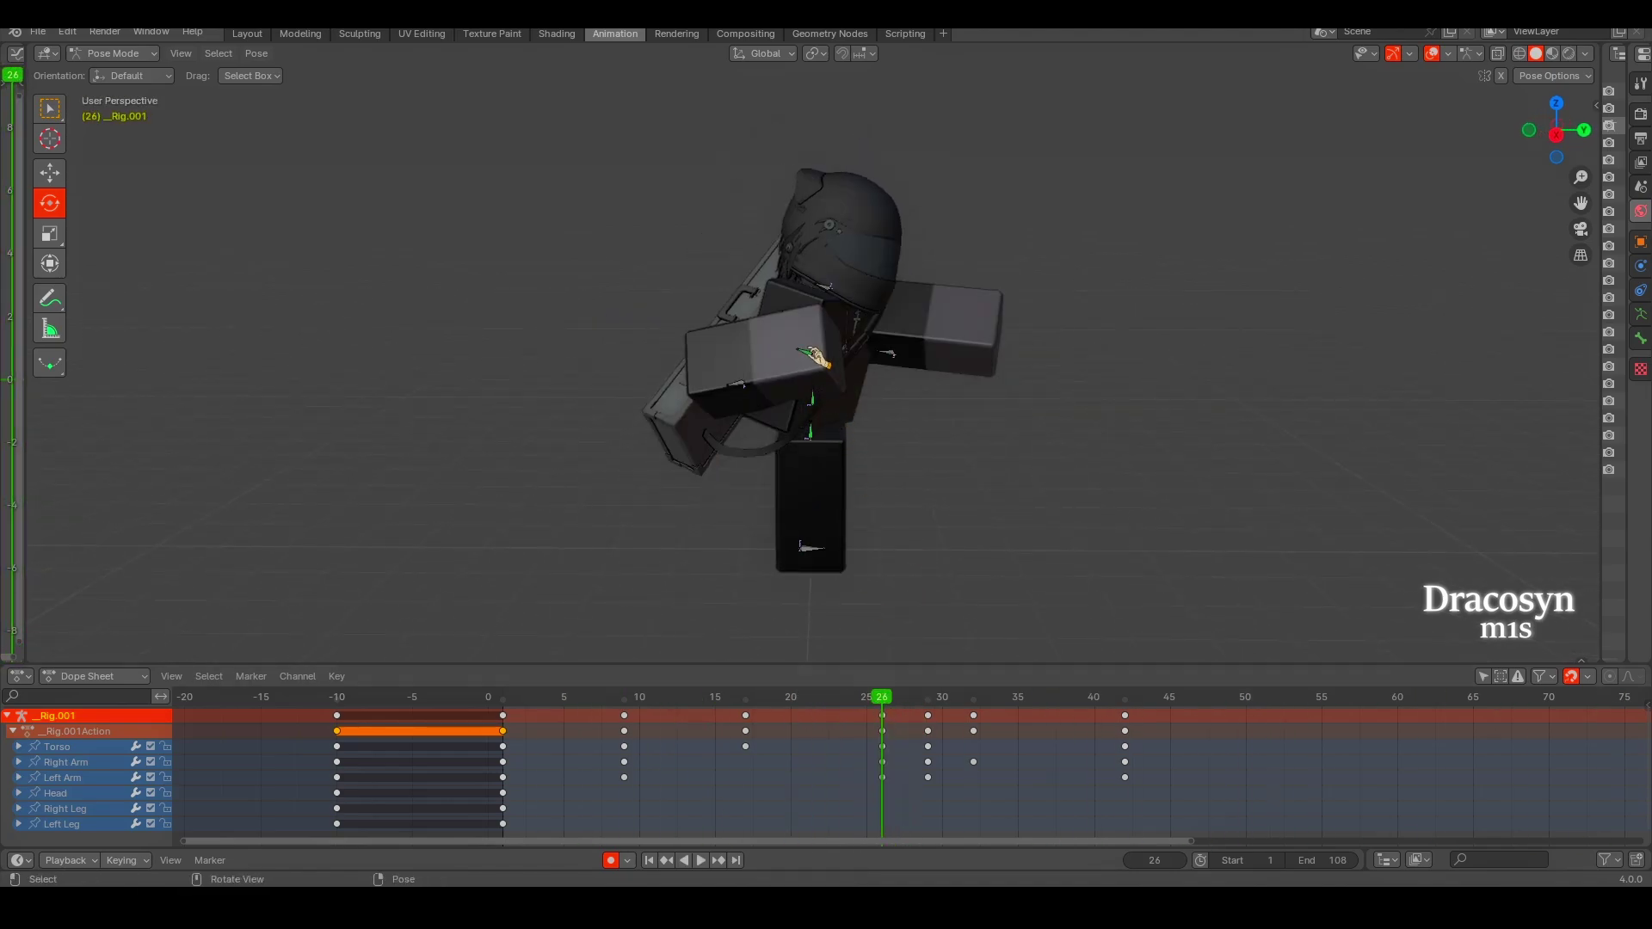
left_click_drag(888, 325, 920, 370)
key("space")
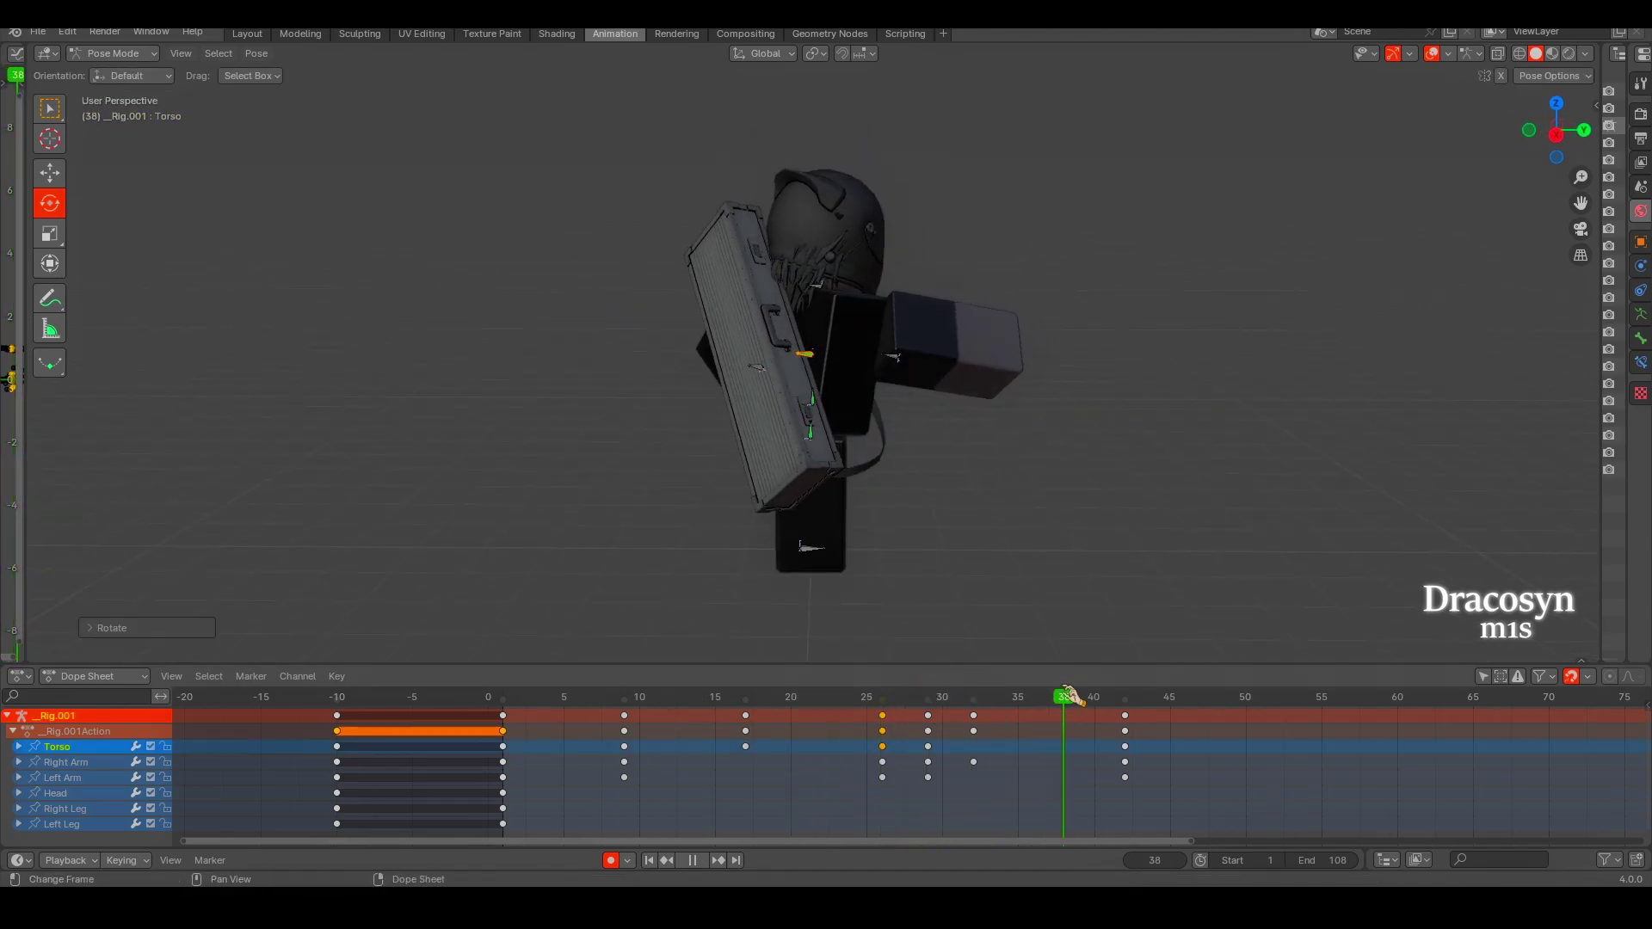
key("ctrl+shift+space")
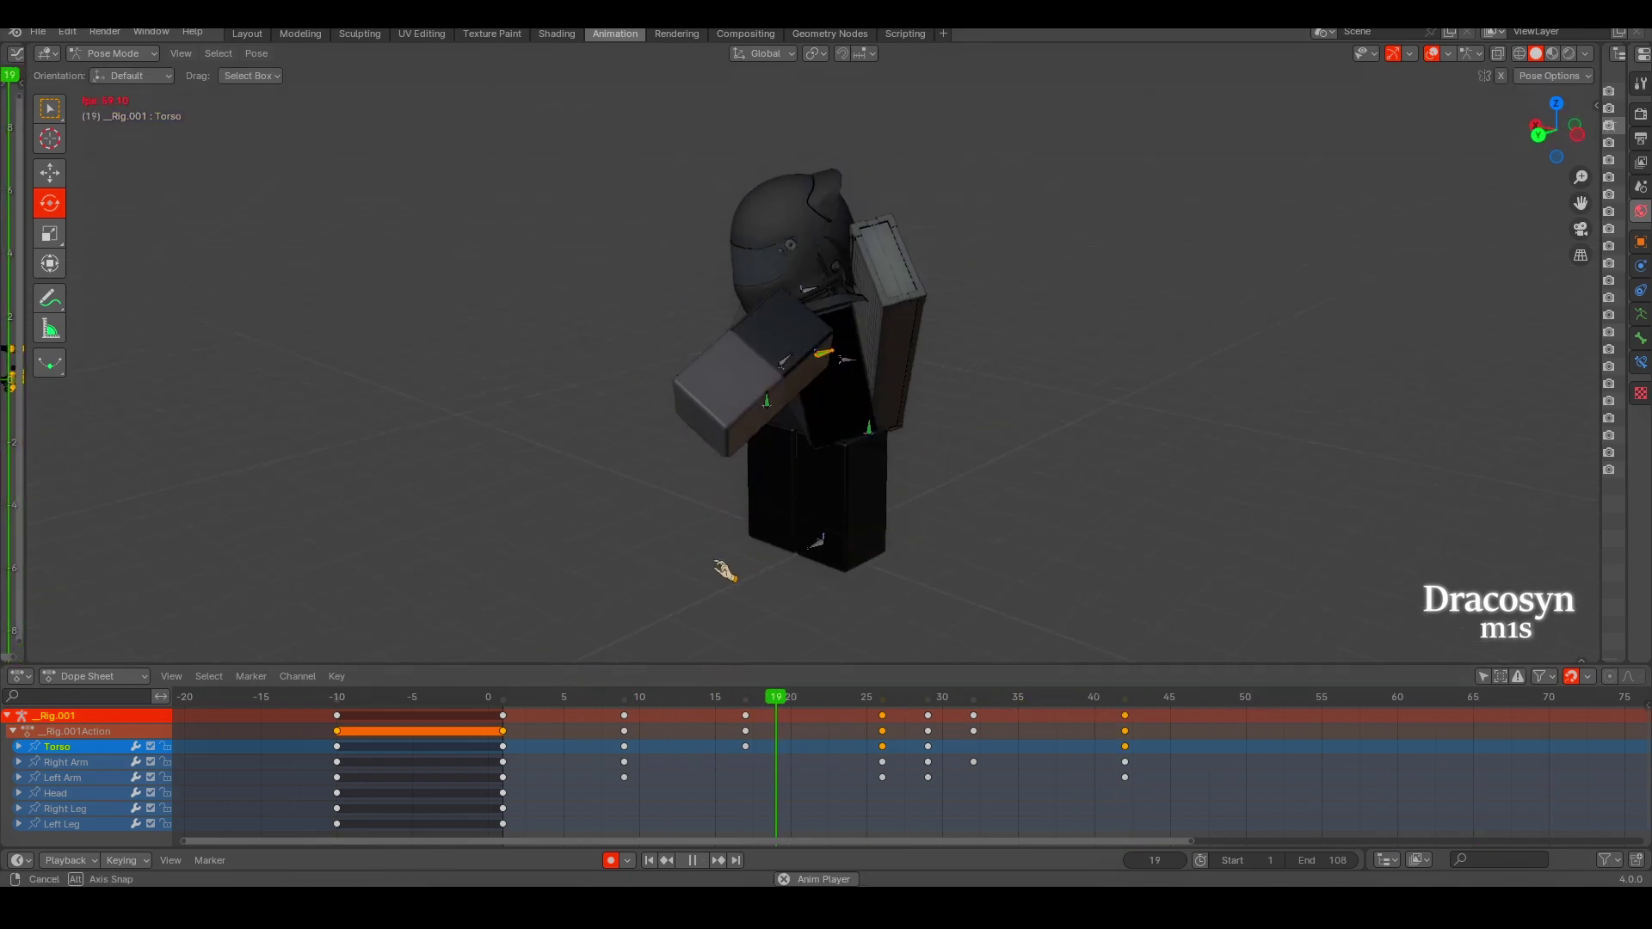
Select the Head bone in Back Orthographic view at frame 9.
middle_click_drag(763, 538, 856, 569)
left_click(804, 258)
key("ctrl+KP_1")
left_click(625, 699)
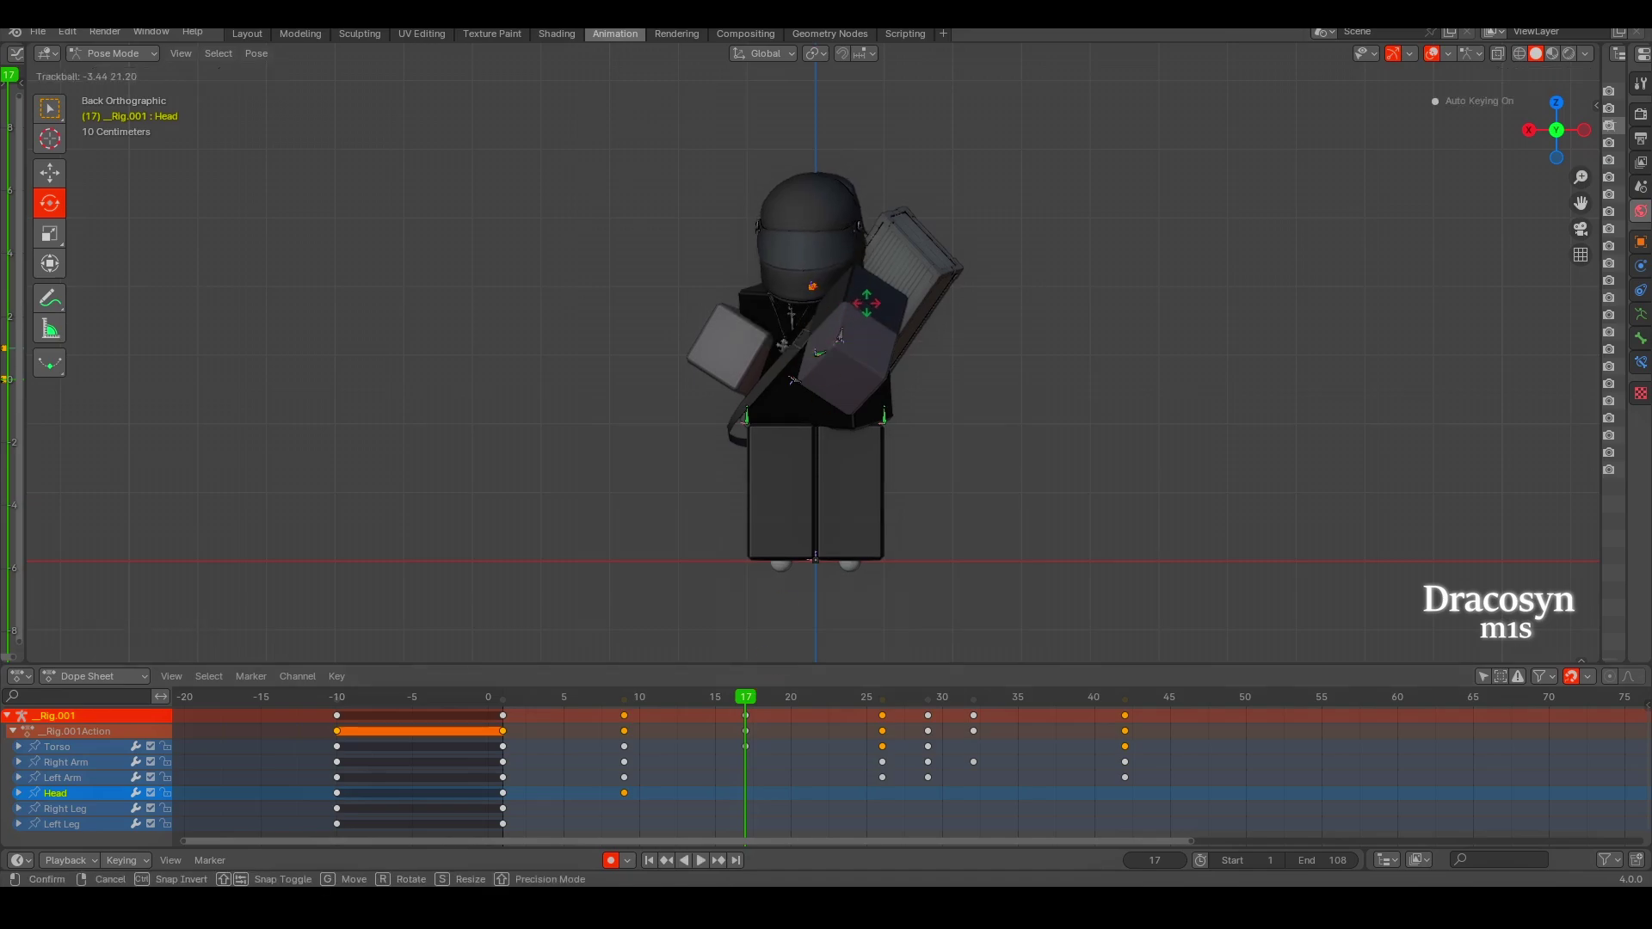
Rotate the Head upright at frames 26 and 29.
left_click_drag(745, 684, 882, 693)
key("r")
key("r")
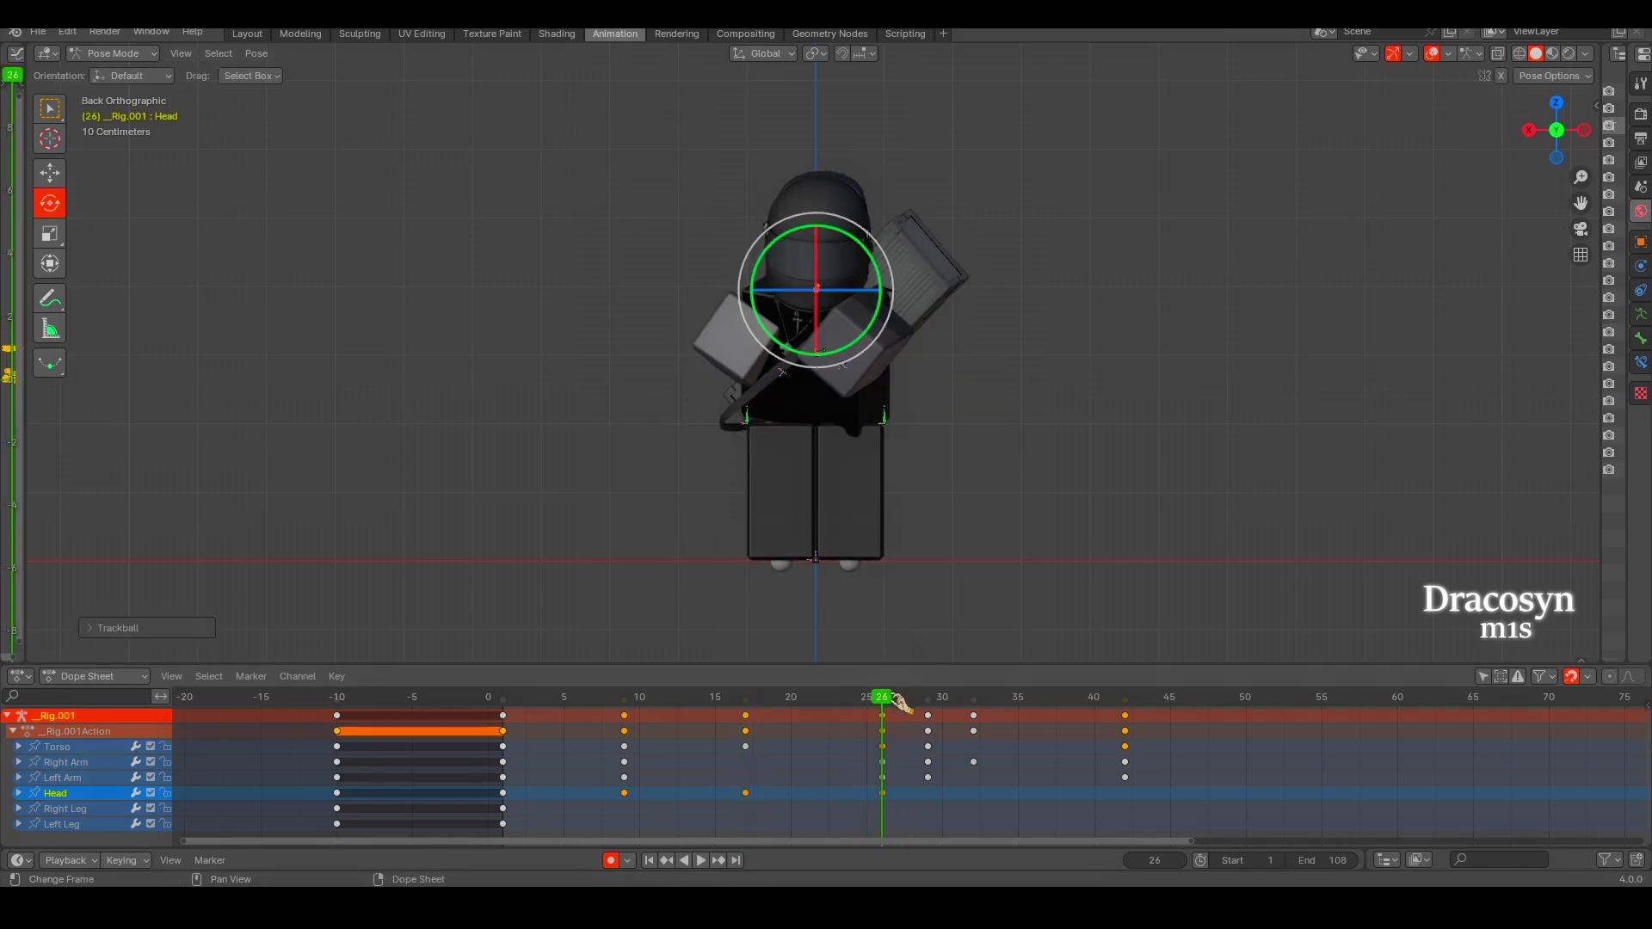
key("Up")
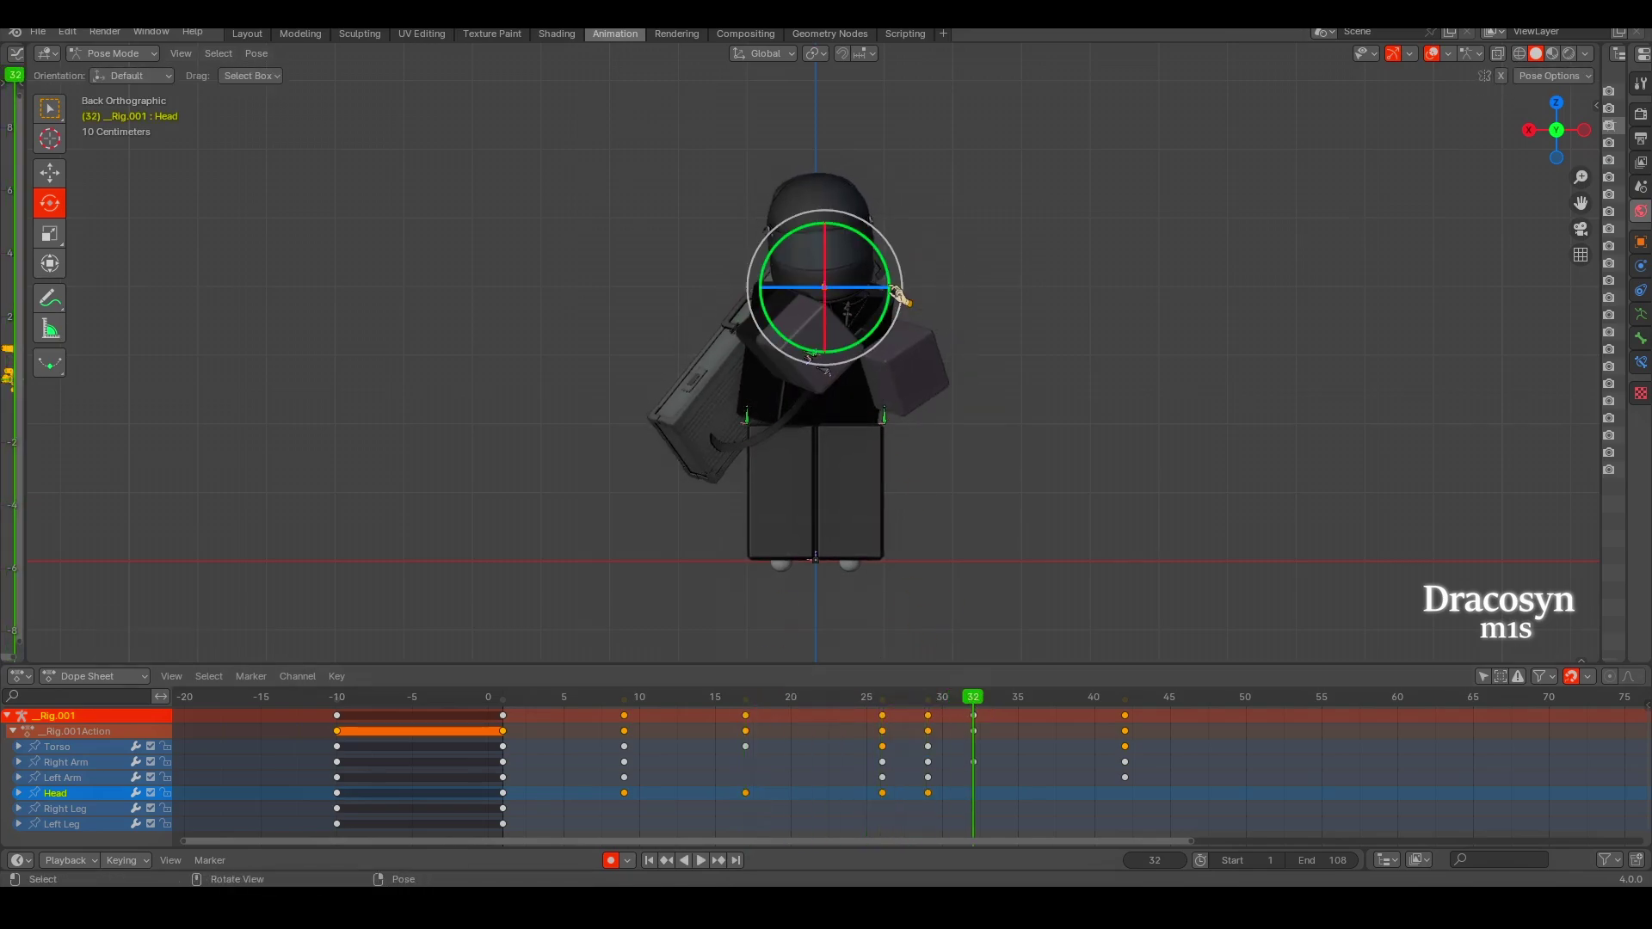
left_click_drag(899, 296, 869, 320)
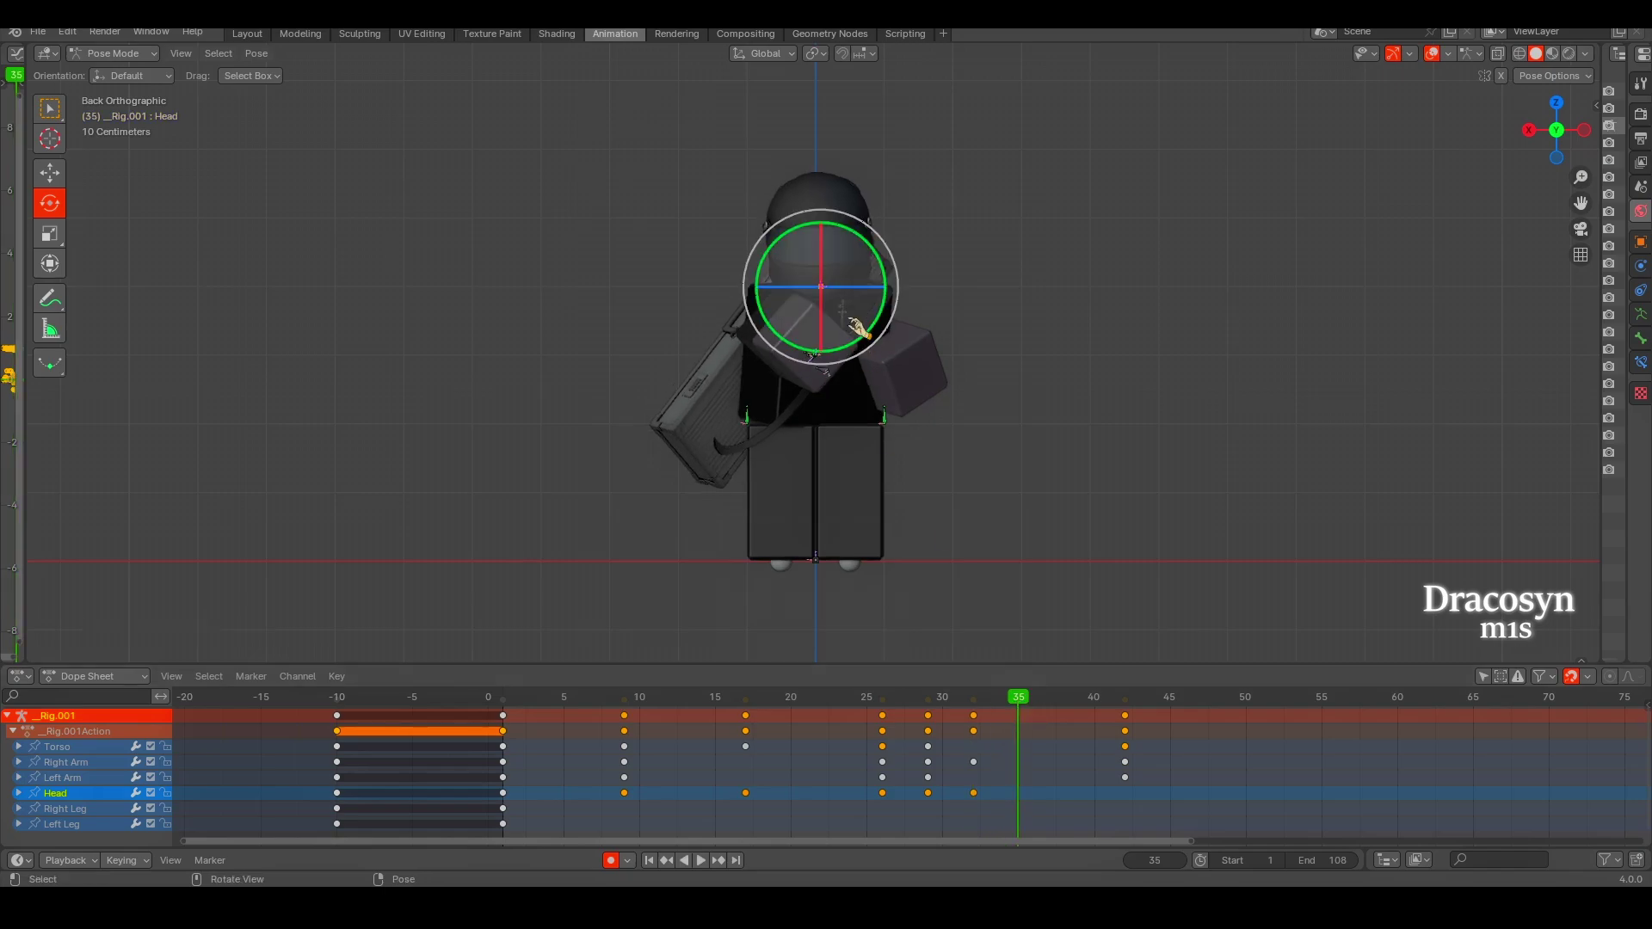
left_click_drag(882, 280, 854, 320)
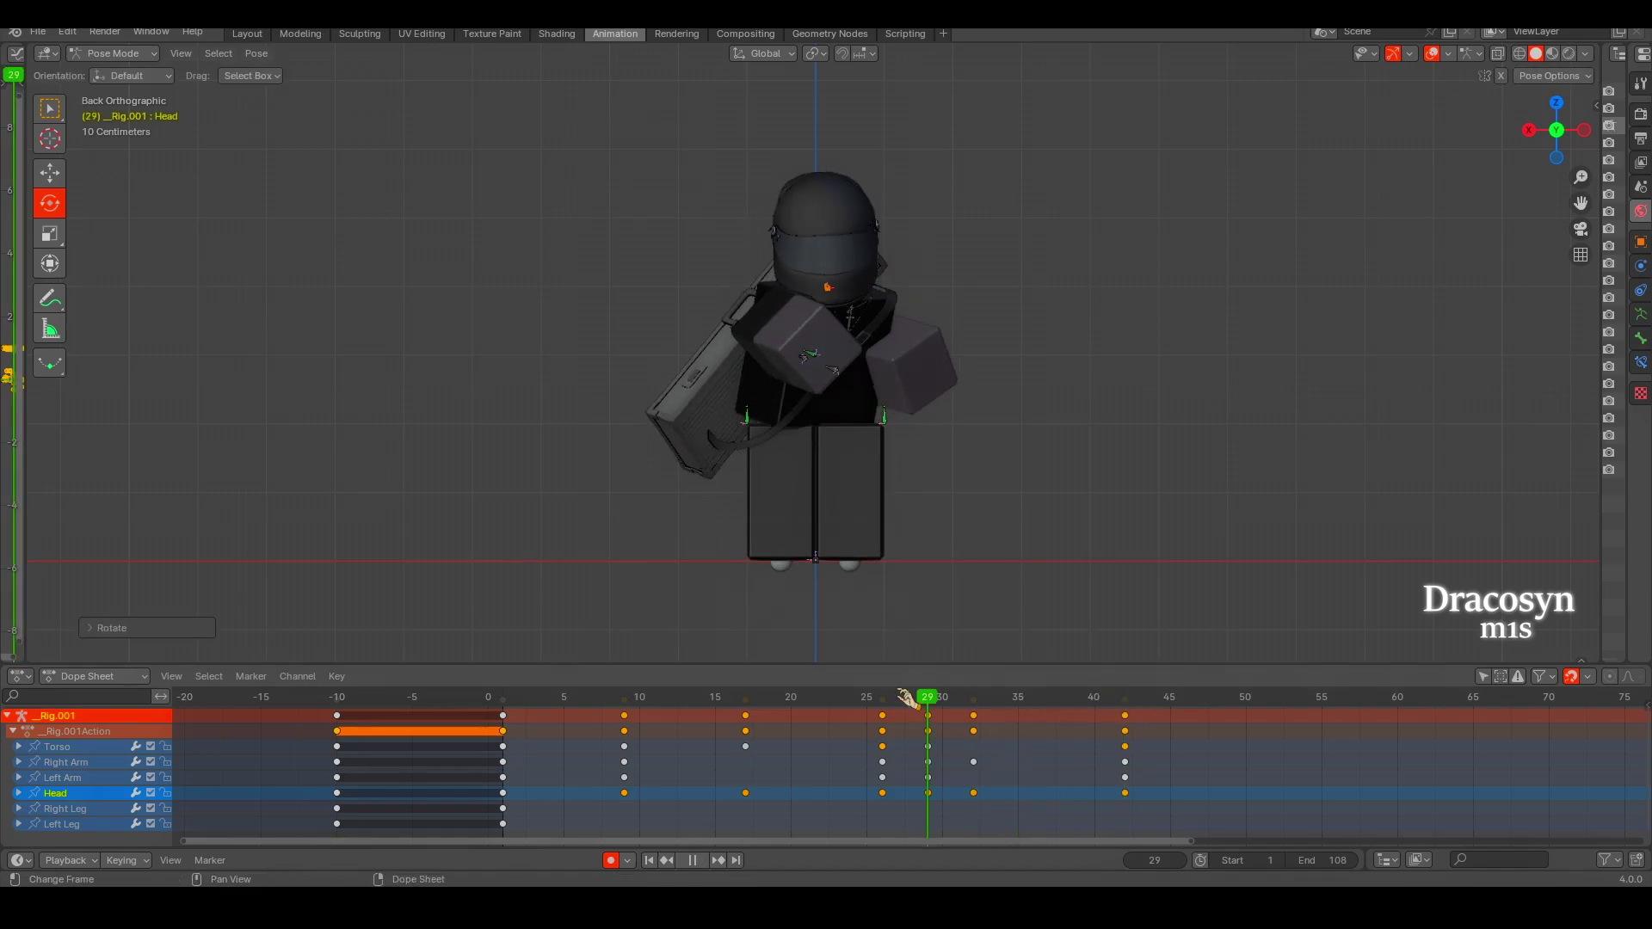
key("space")
Confirm the Head's rotation past frame 30 and review the motion from the side view.
middle_click_drag(963, 641, 804, 589)
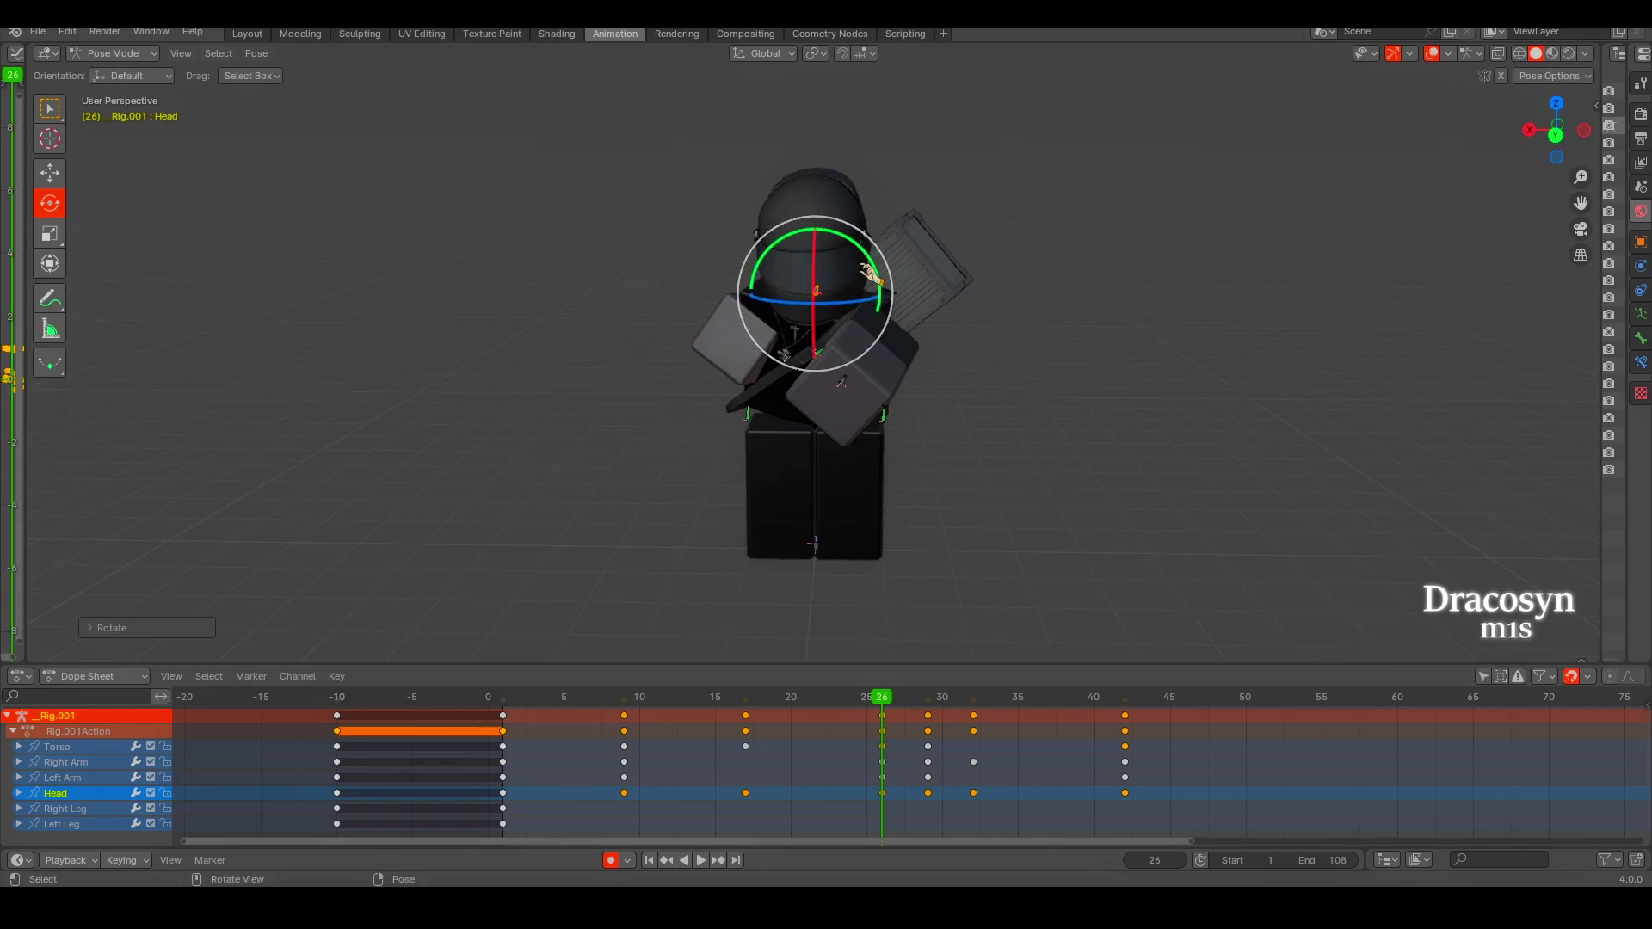
key("space")
left_click(930, 706)
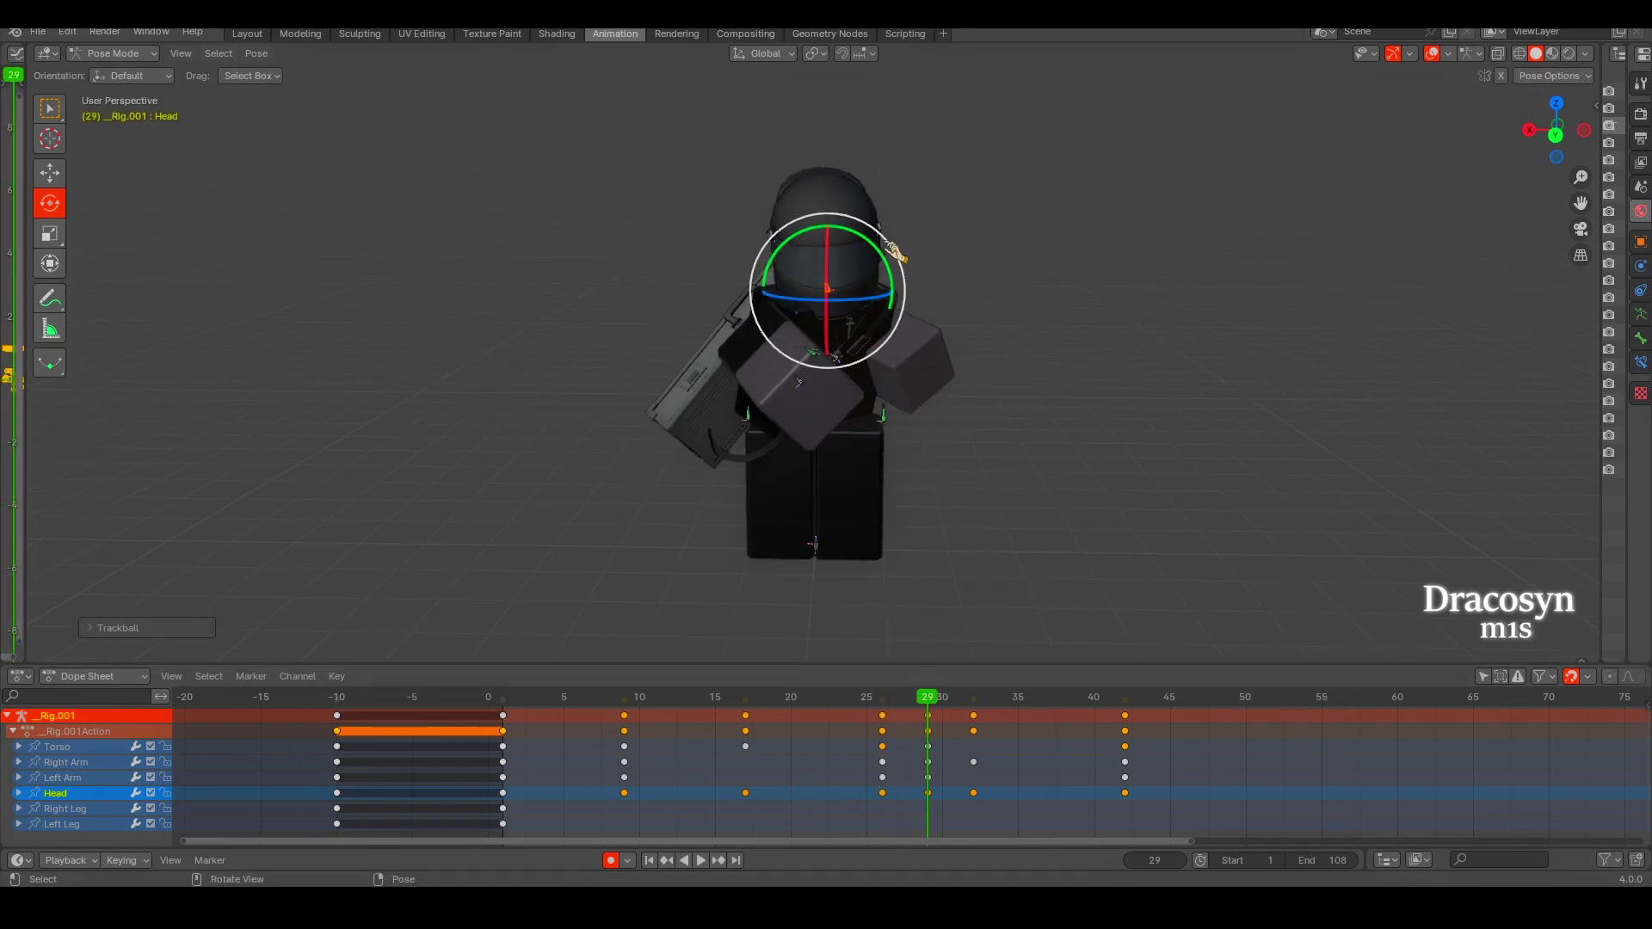
left_click_drag(977, 703, 976, 704)
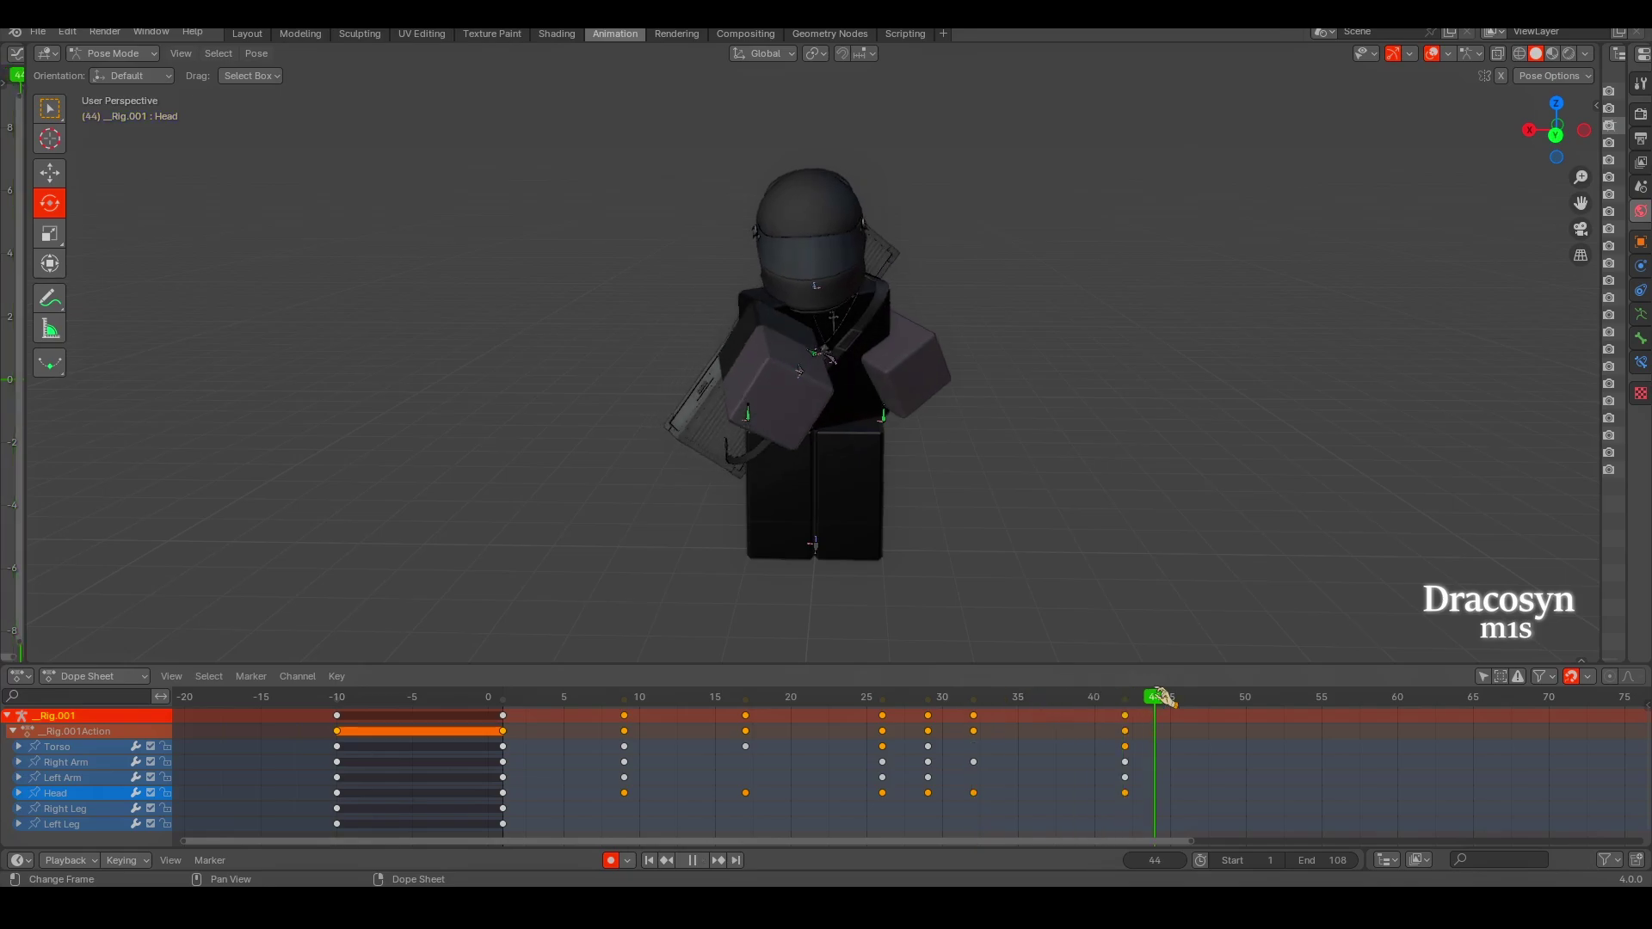
left_click(899, 257)
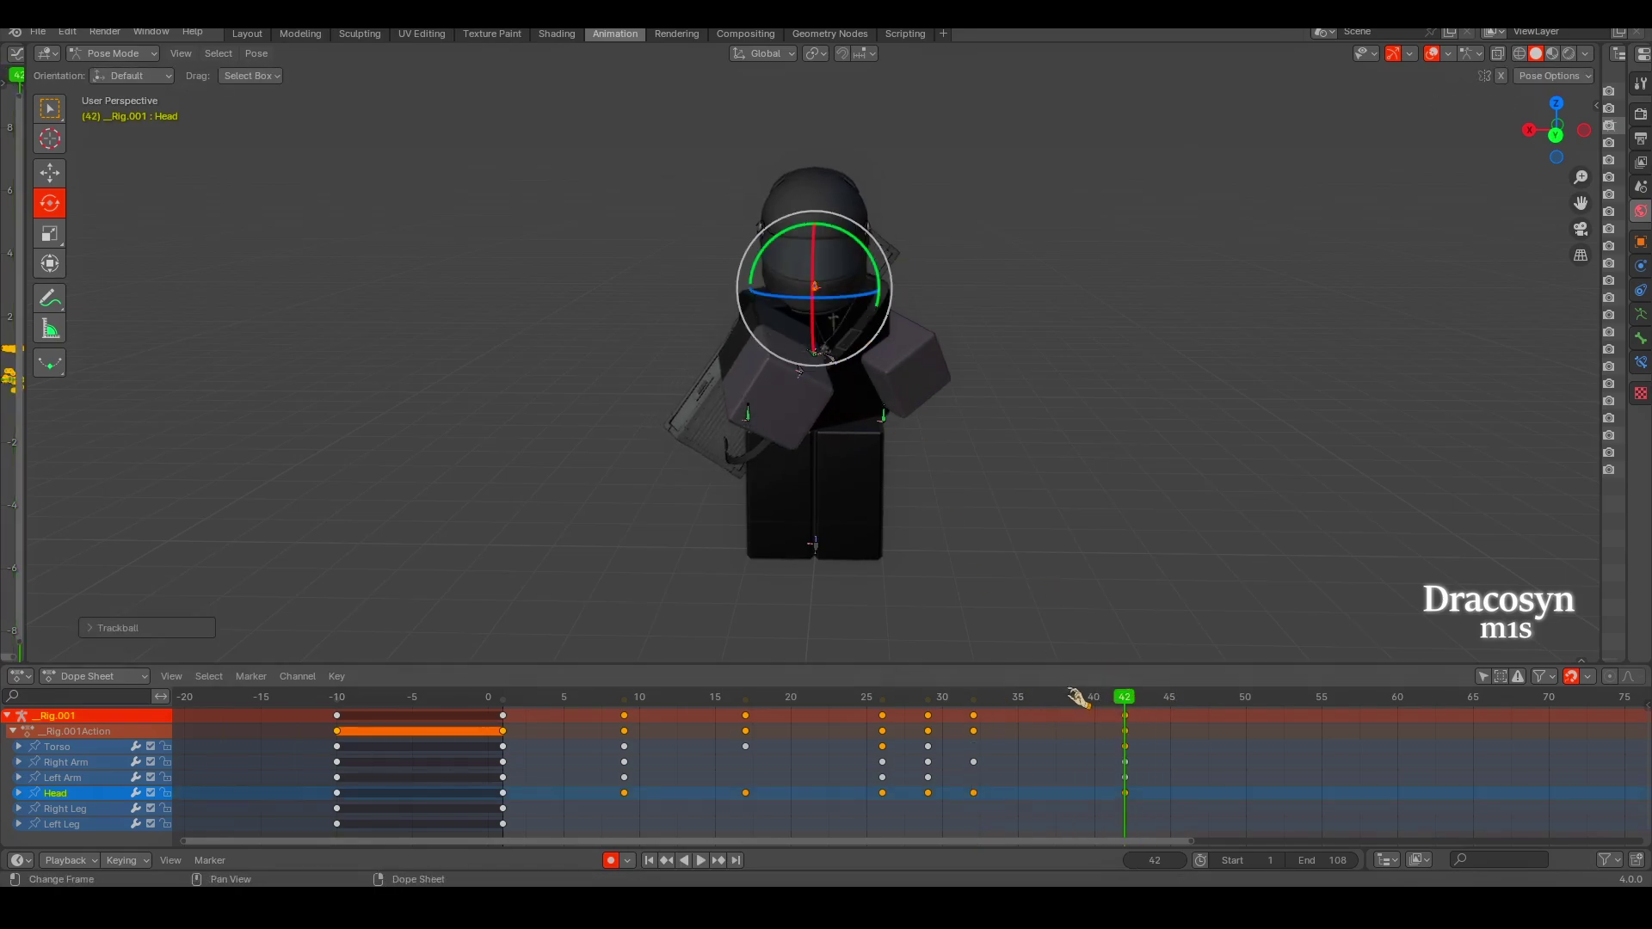
key("shift+Left")
key("space")
key("KP_3")
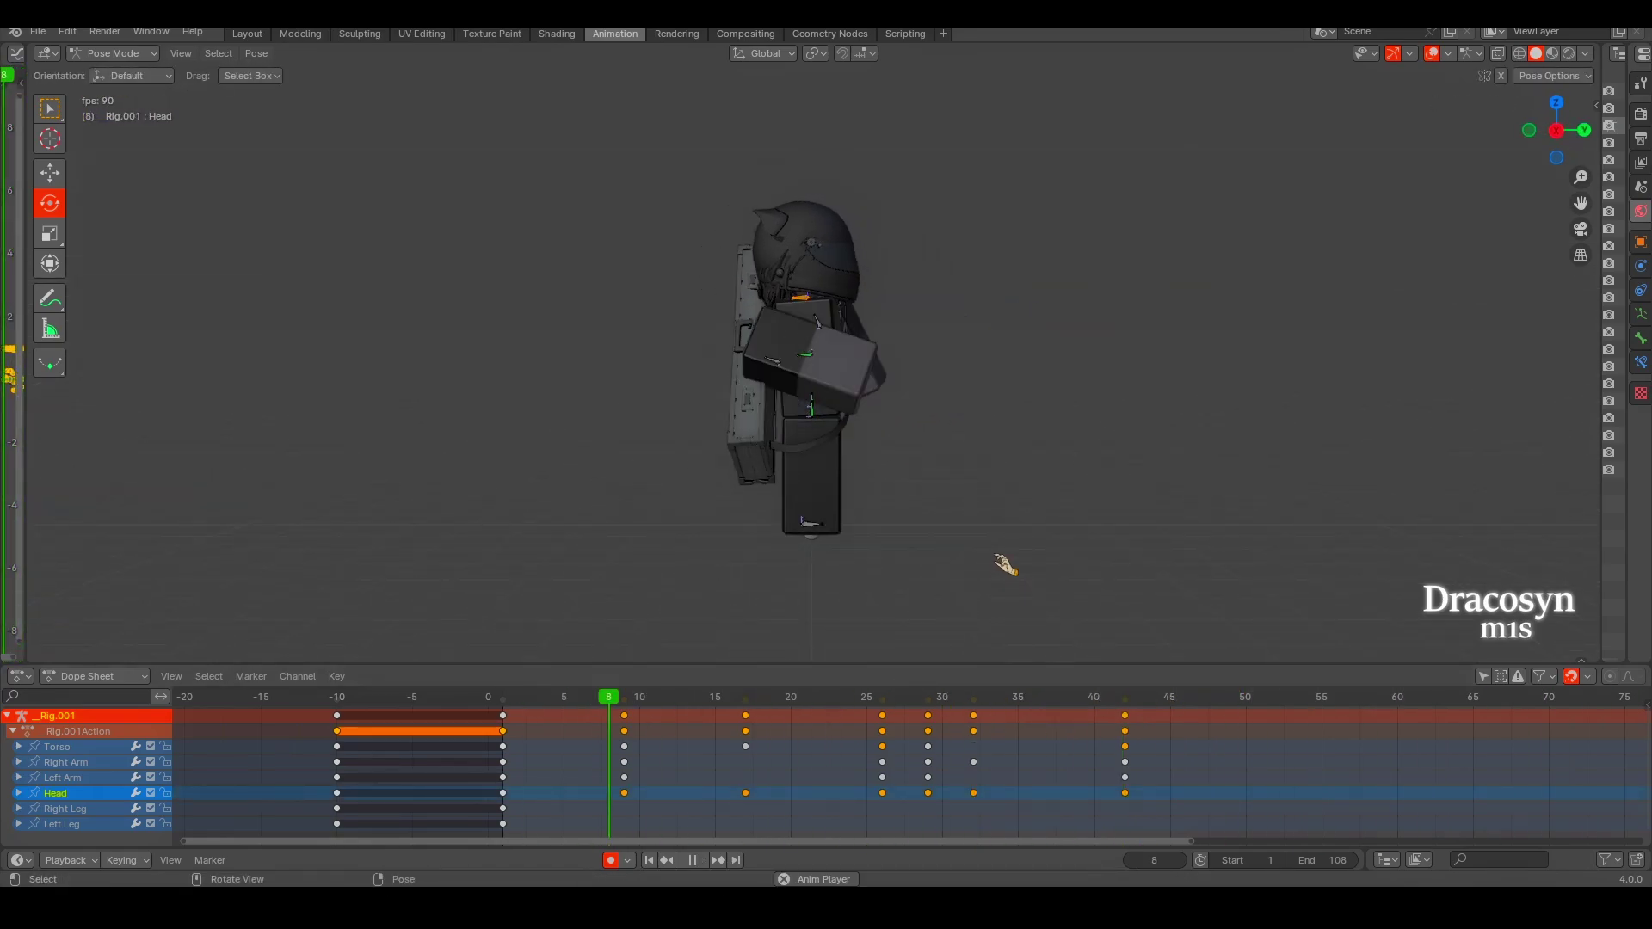
mouse_move(886, 593)
middle_mouse_down()
mouse_move(862, 477)
mouse_move(899, 456)
middle_mouse_up()
Rotate the Right Arm at frame 42 and insert keys on all channels there.
key("space")
left_click(899, 456)
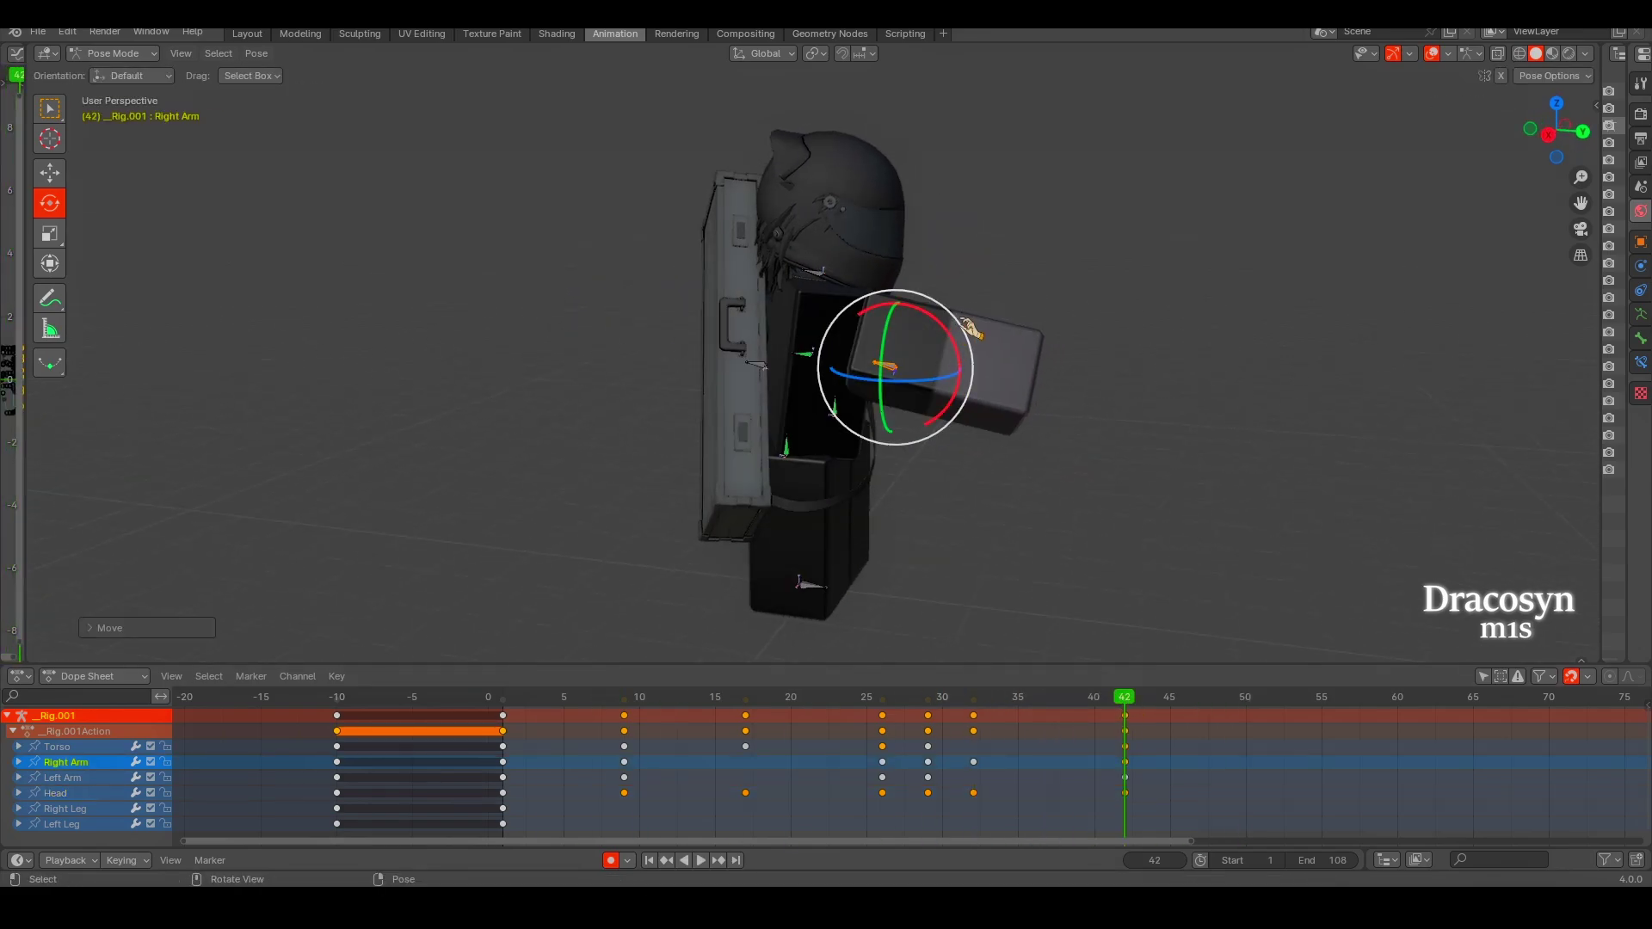
key("space")
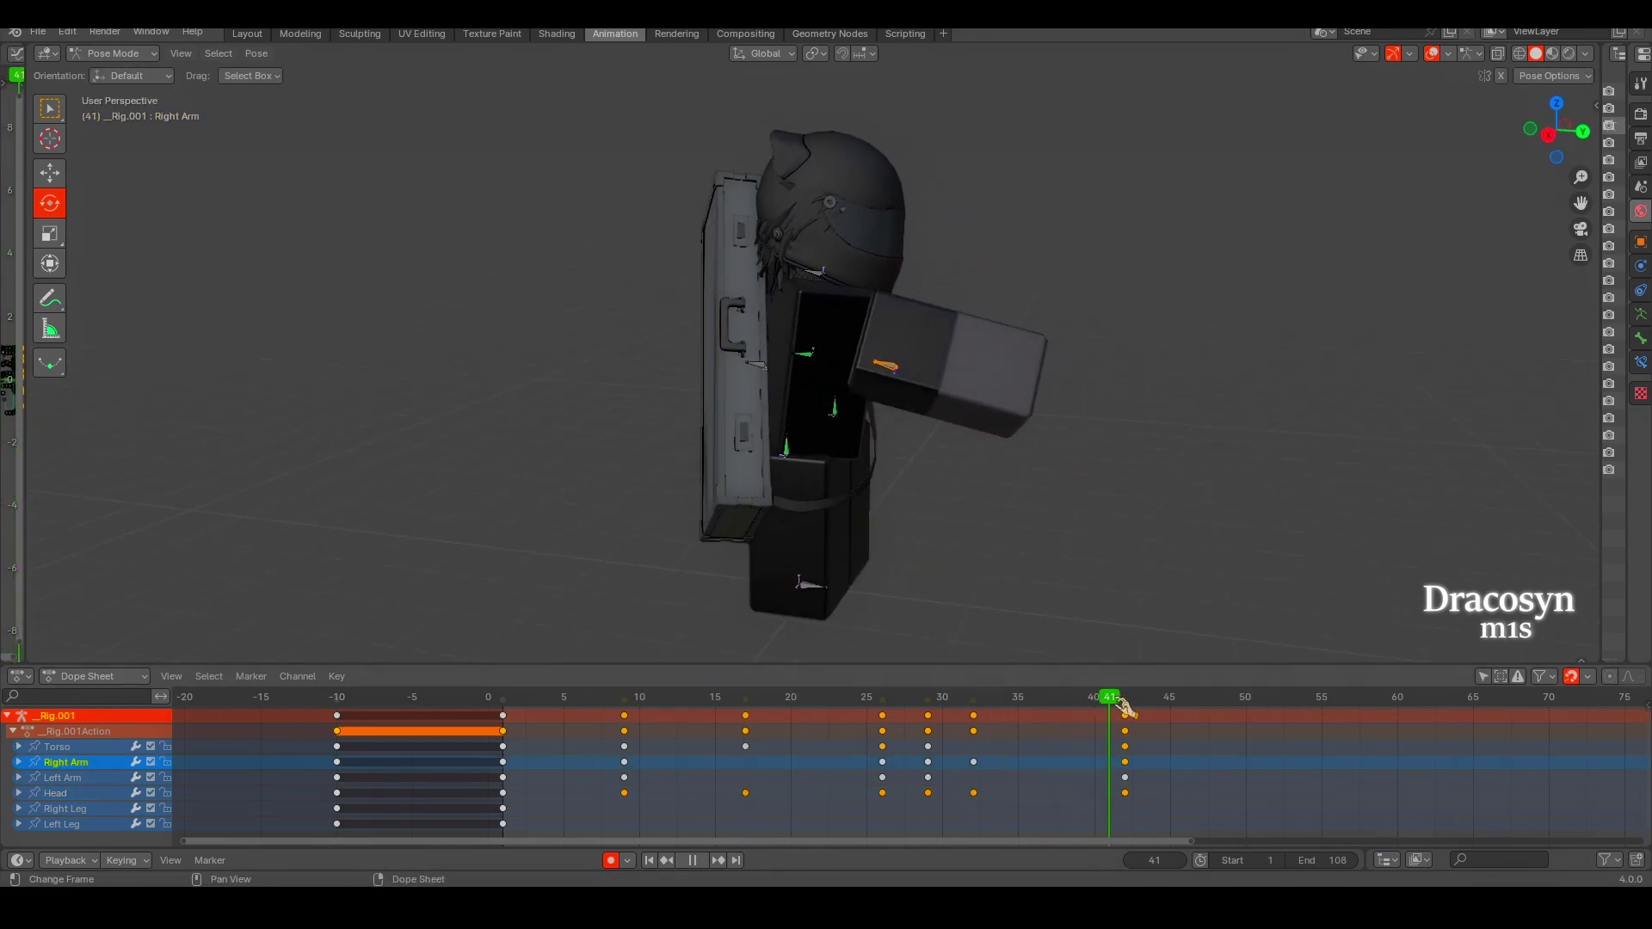
key("Escape")
key("r")
left_click(1007, 346)
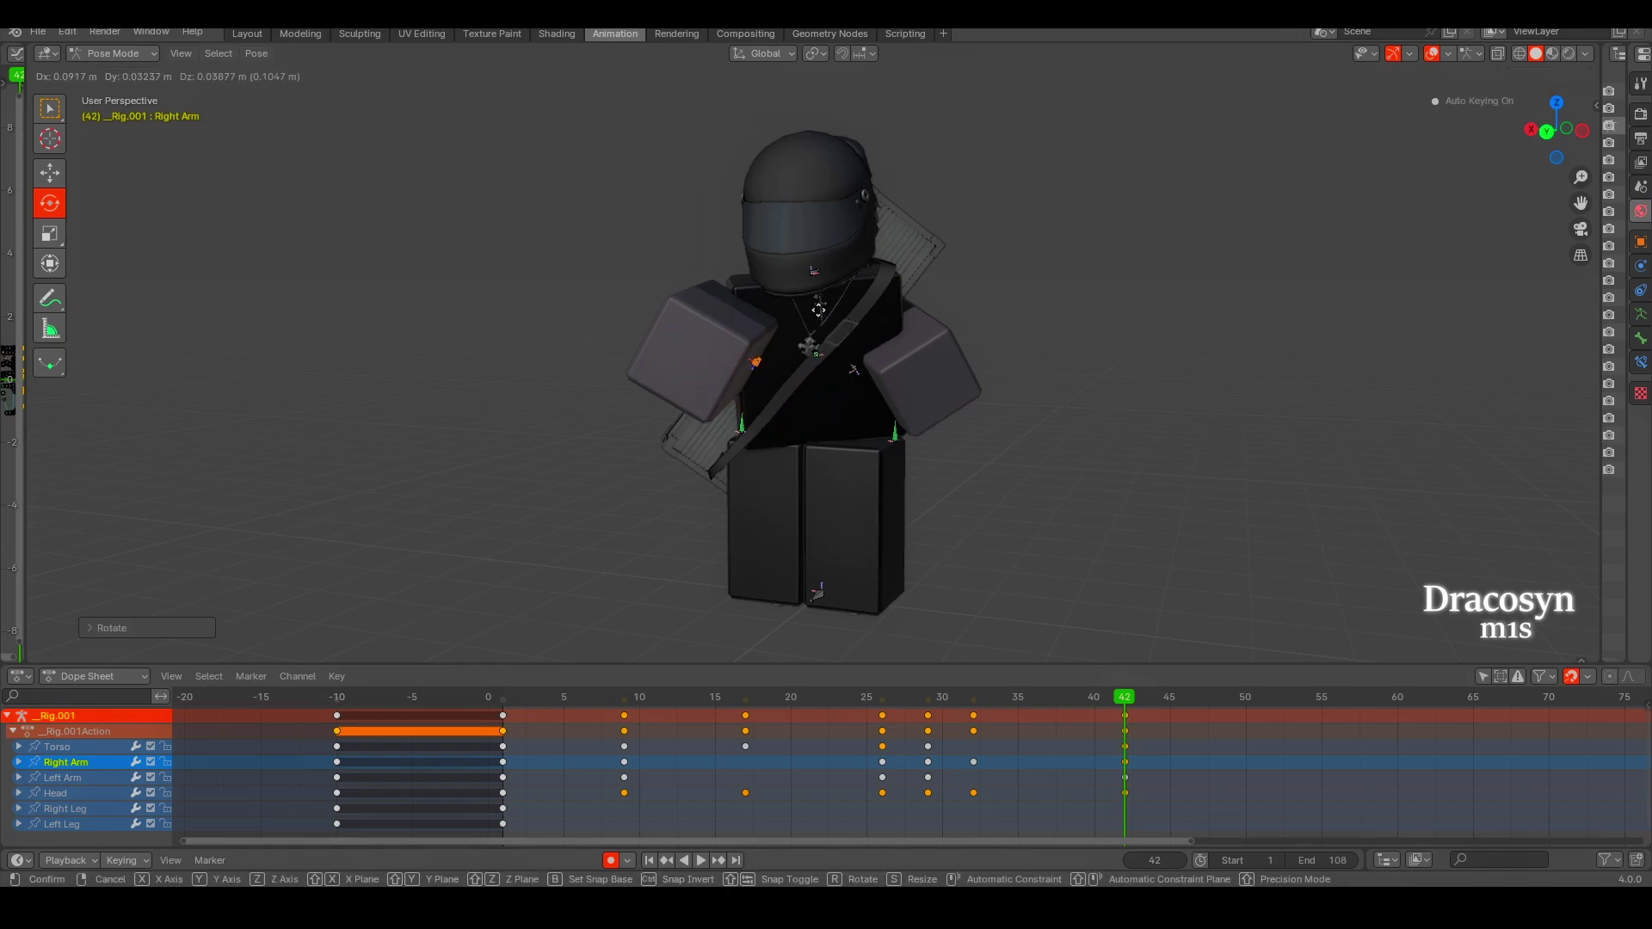
key("i")
key("space")
mouse_move(1043, 612)
middle_mouse_down()
mouse_move(860, 542)
mouse_move(895, 588)
middle_mouse_up()
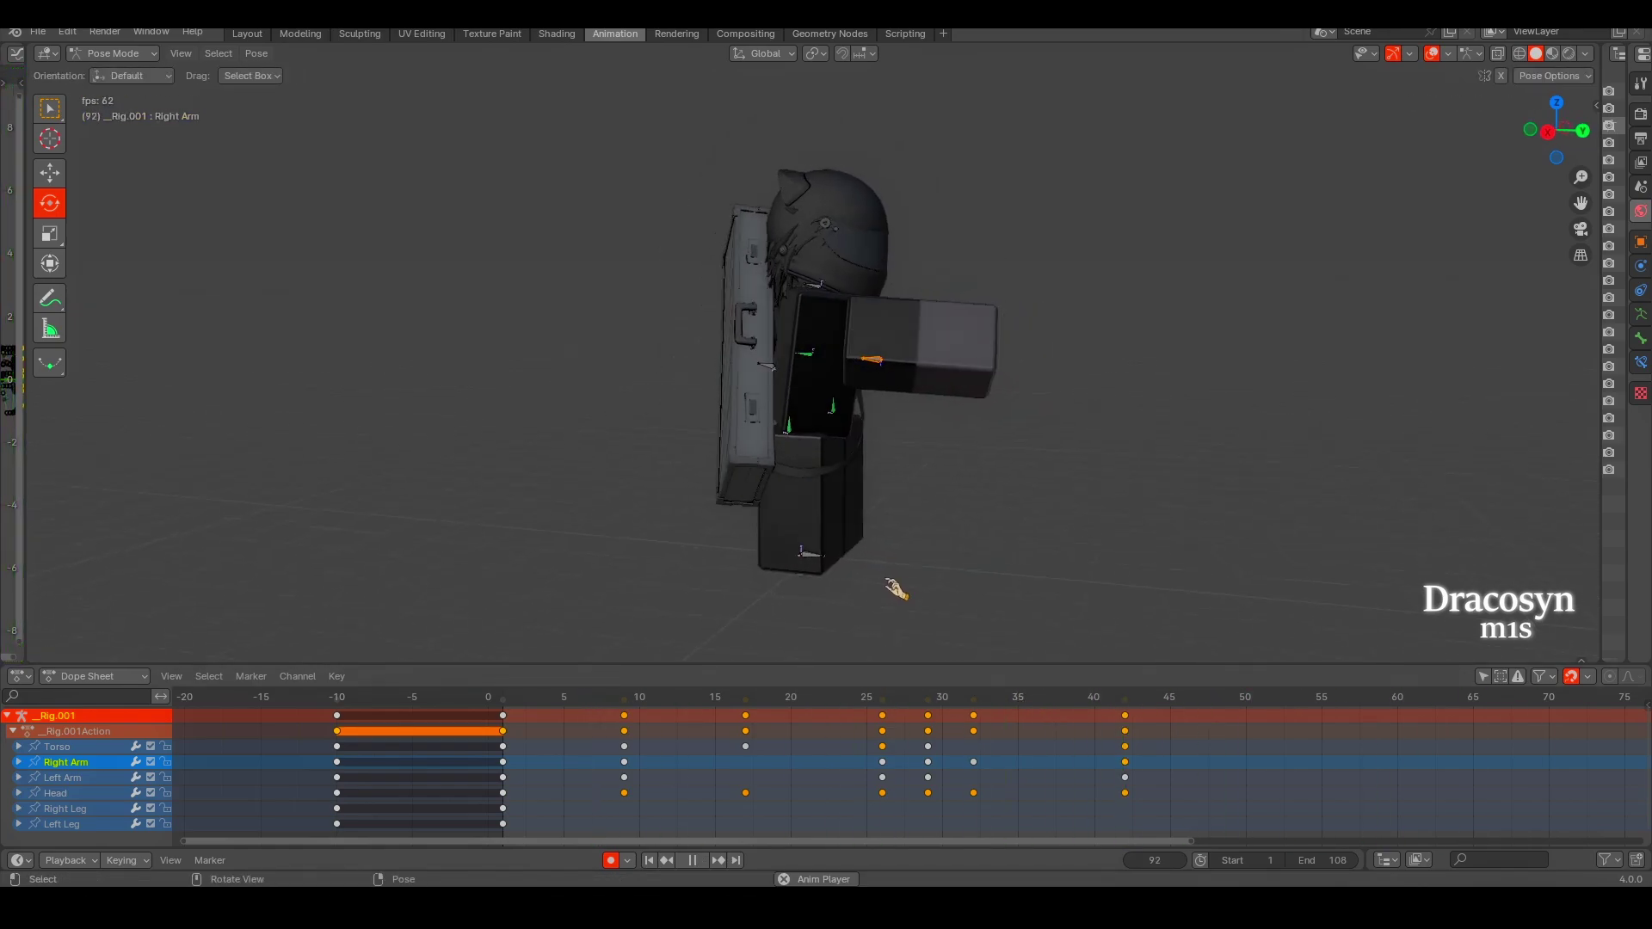
key("Escape")
middle_click_drag(1118, 727, 605, 709)
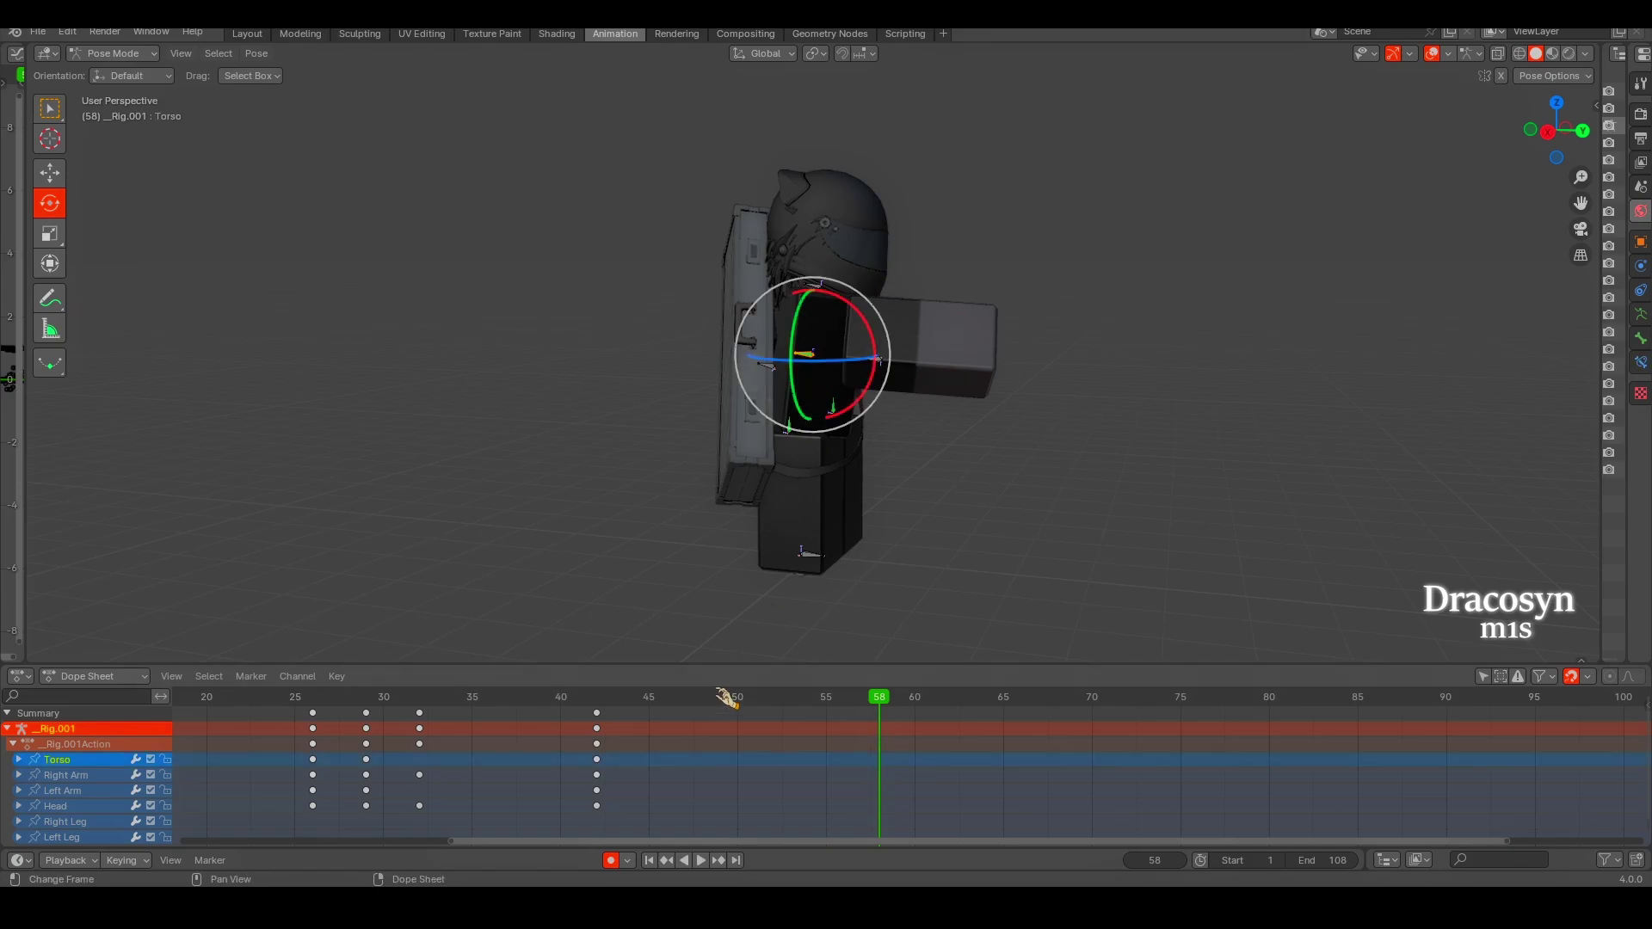
Rotate the Torso at frame 60, key the pose and preview it.
key("r")
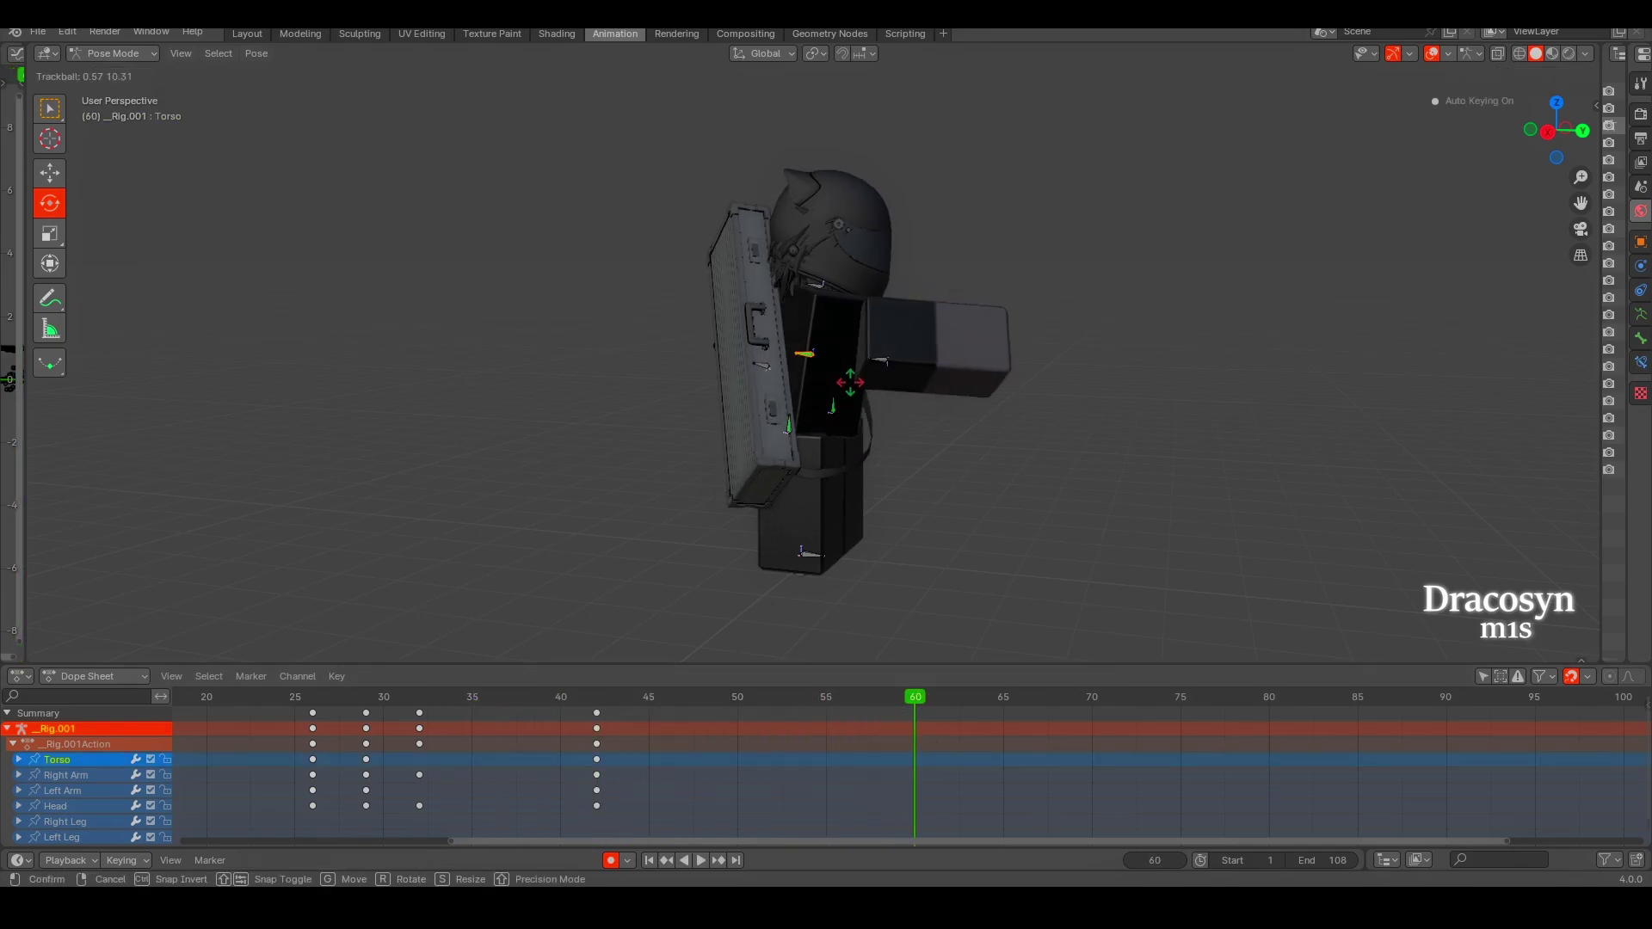
left_click(869, 313)
key("i")
key("Home")
left_click_drag(441, 692, 895, 698)
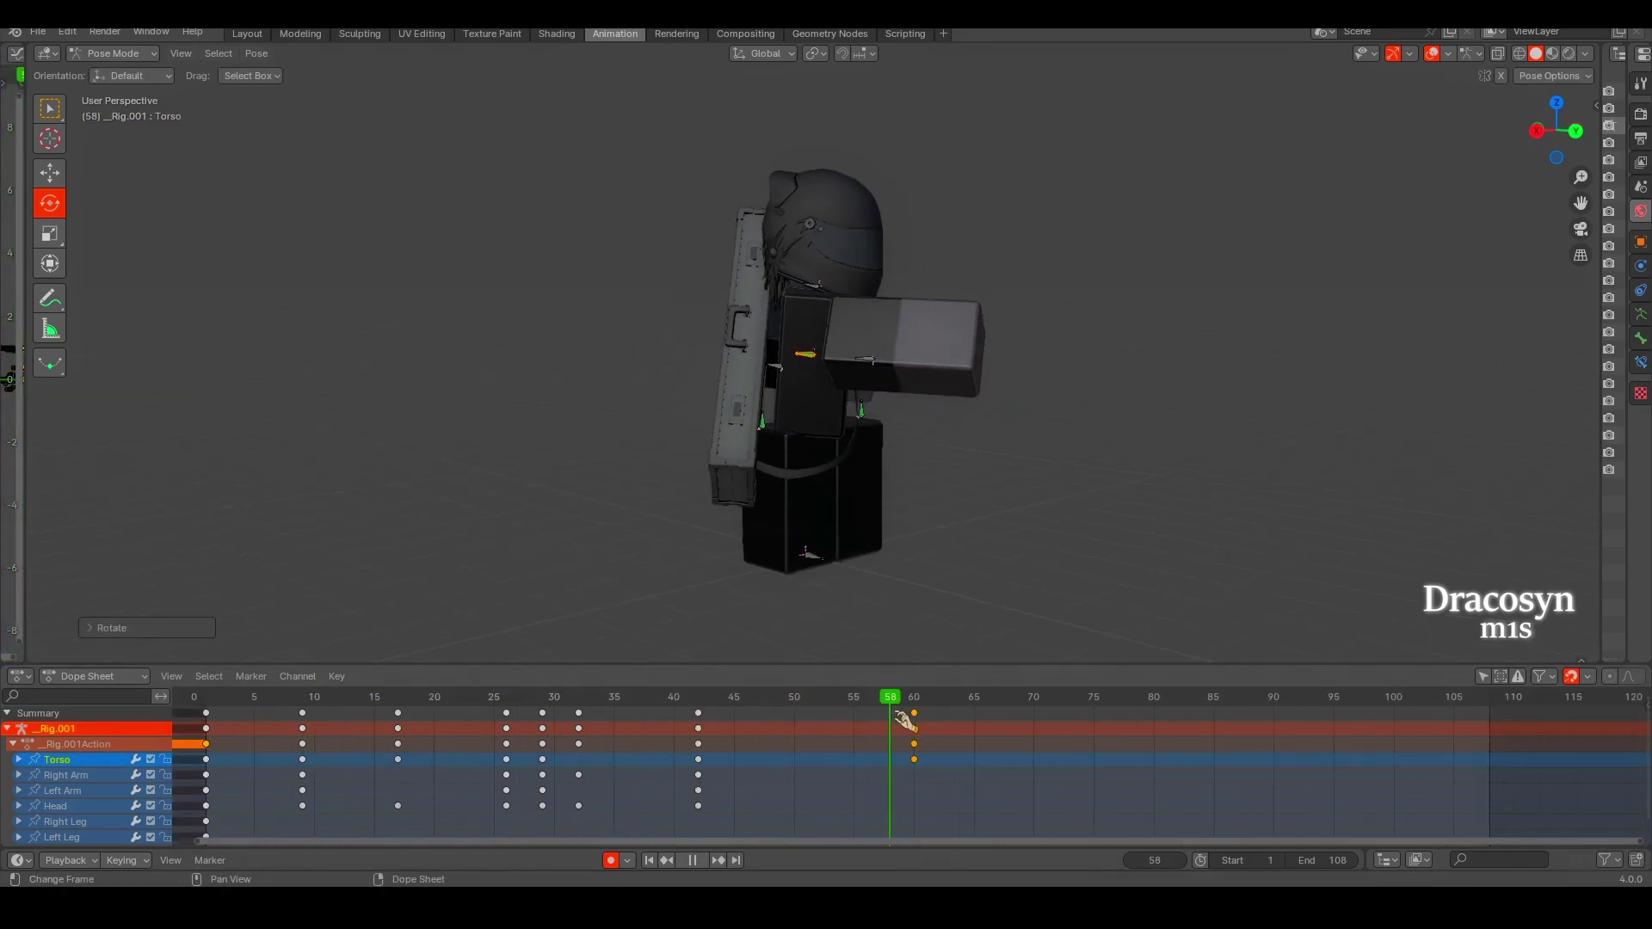
key("space")
Retime the Torso keys near frame 64 and shift the frame 42 keys to frame 44.
middle_click_drag(603, 603, 490, 522)
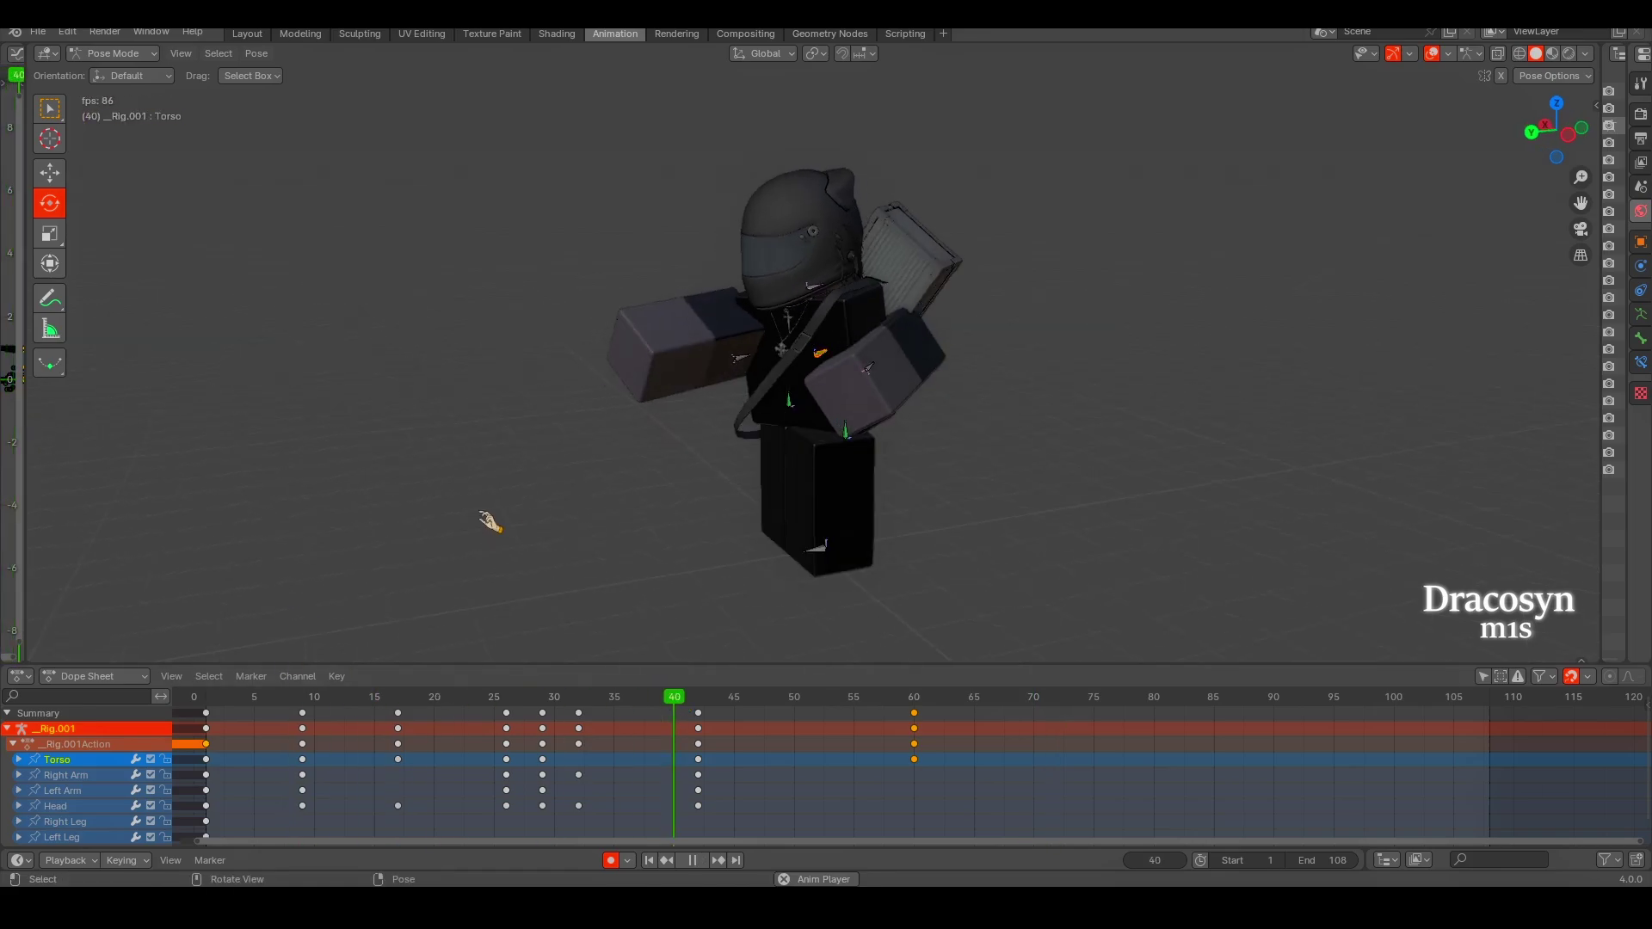
left_click(981, 729)
key("space")
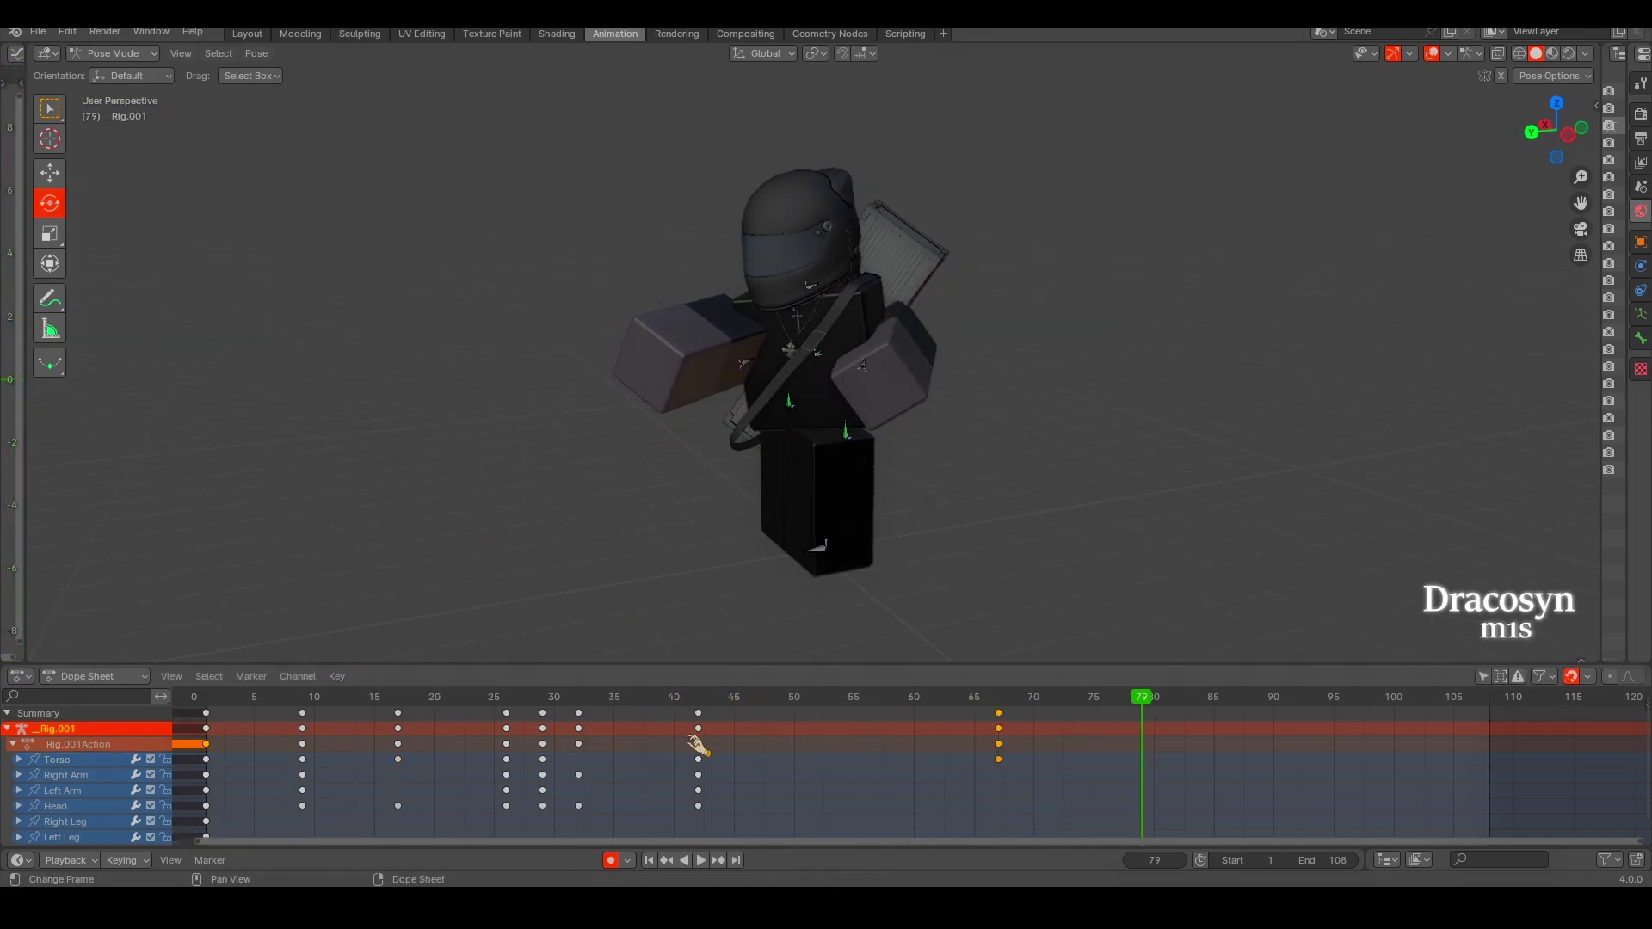
left_click_drag(698, 713, 722, 713)
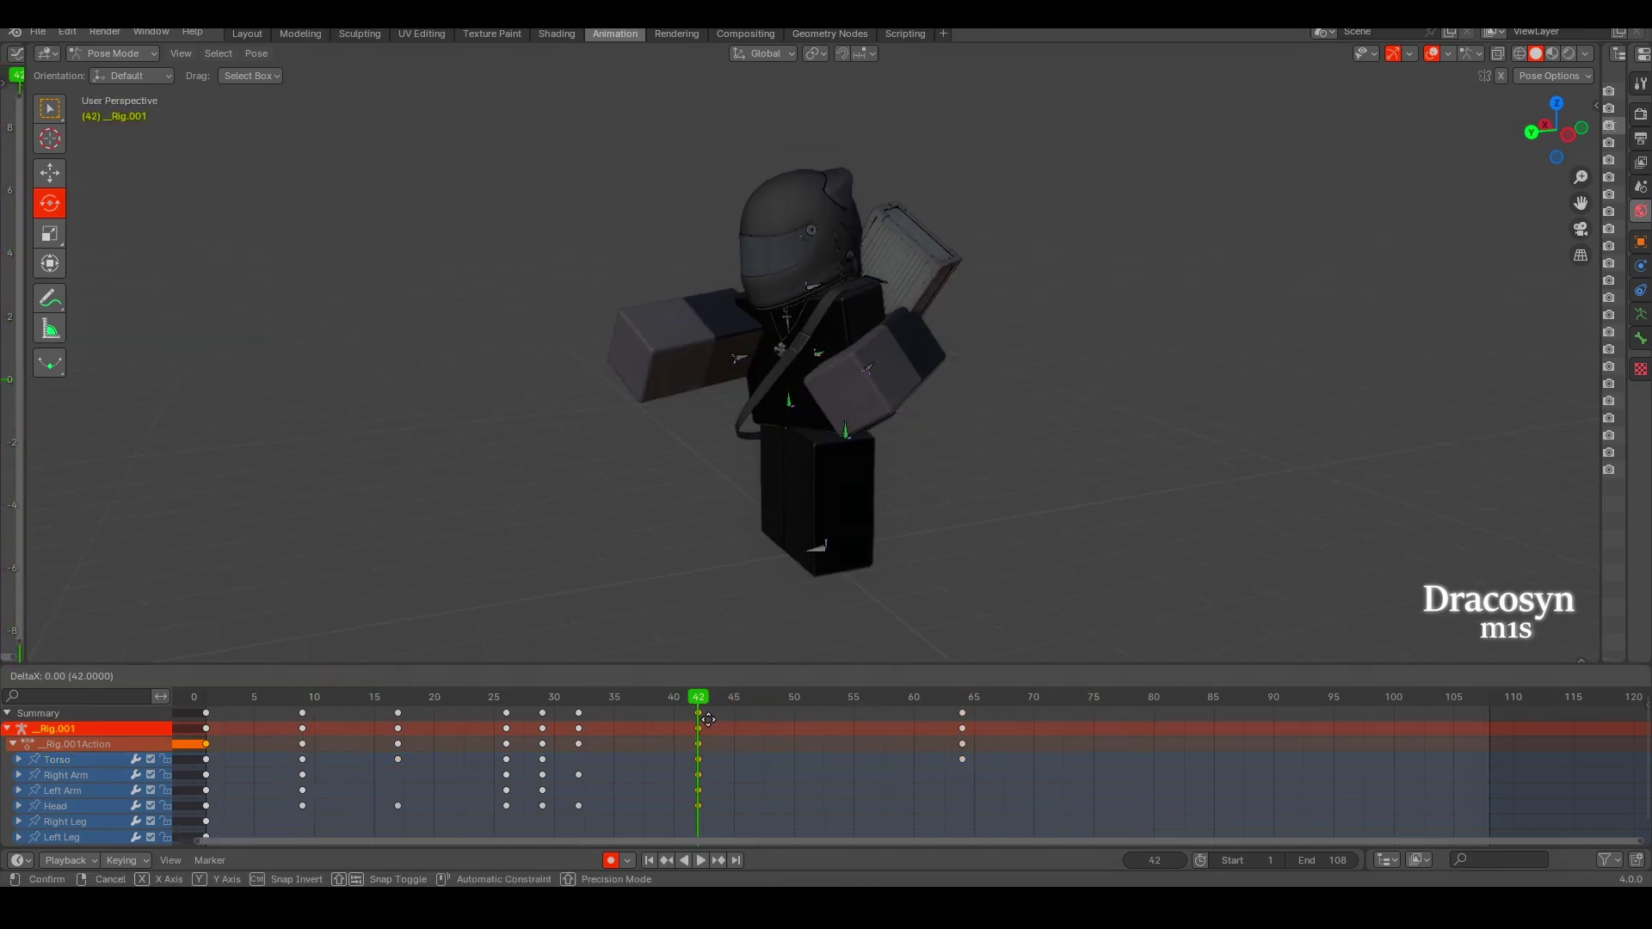
key("space")
key("space")
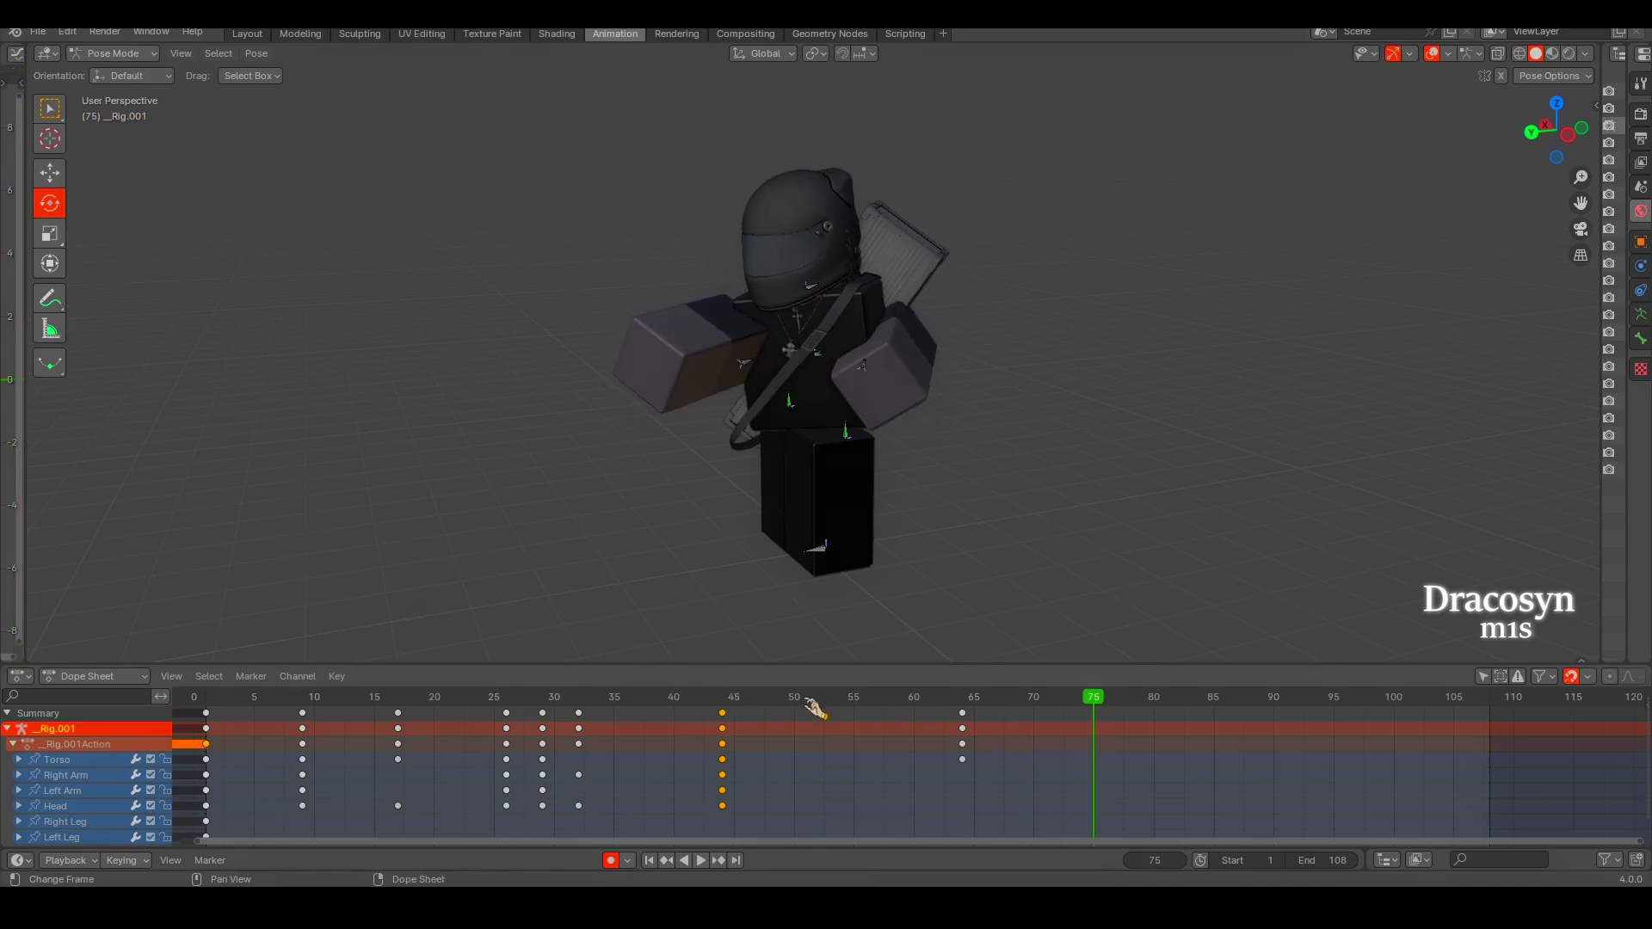
Twist the Torso into a new pose around frame 67.
left_click_drag(899, 320, 841, 348)
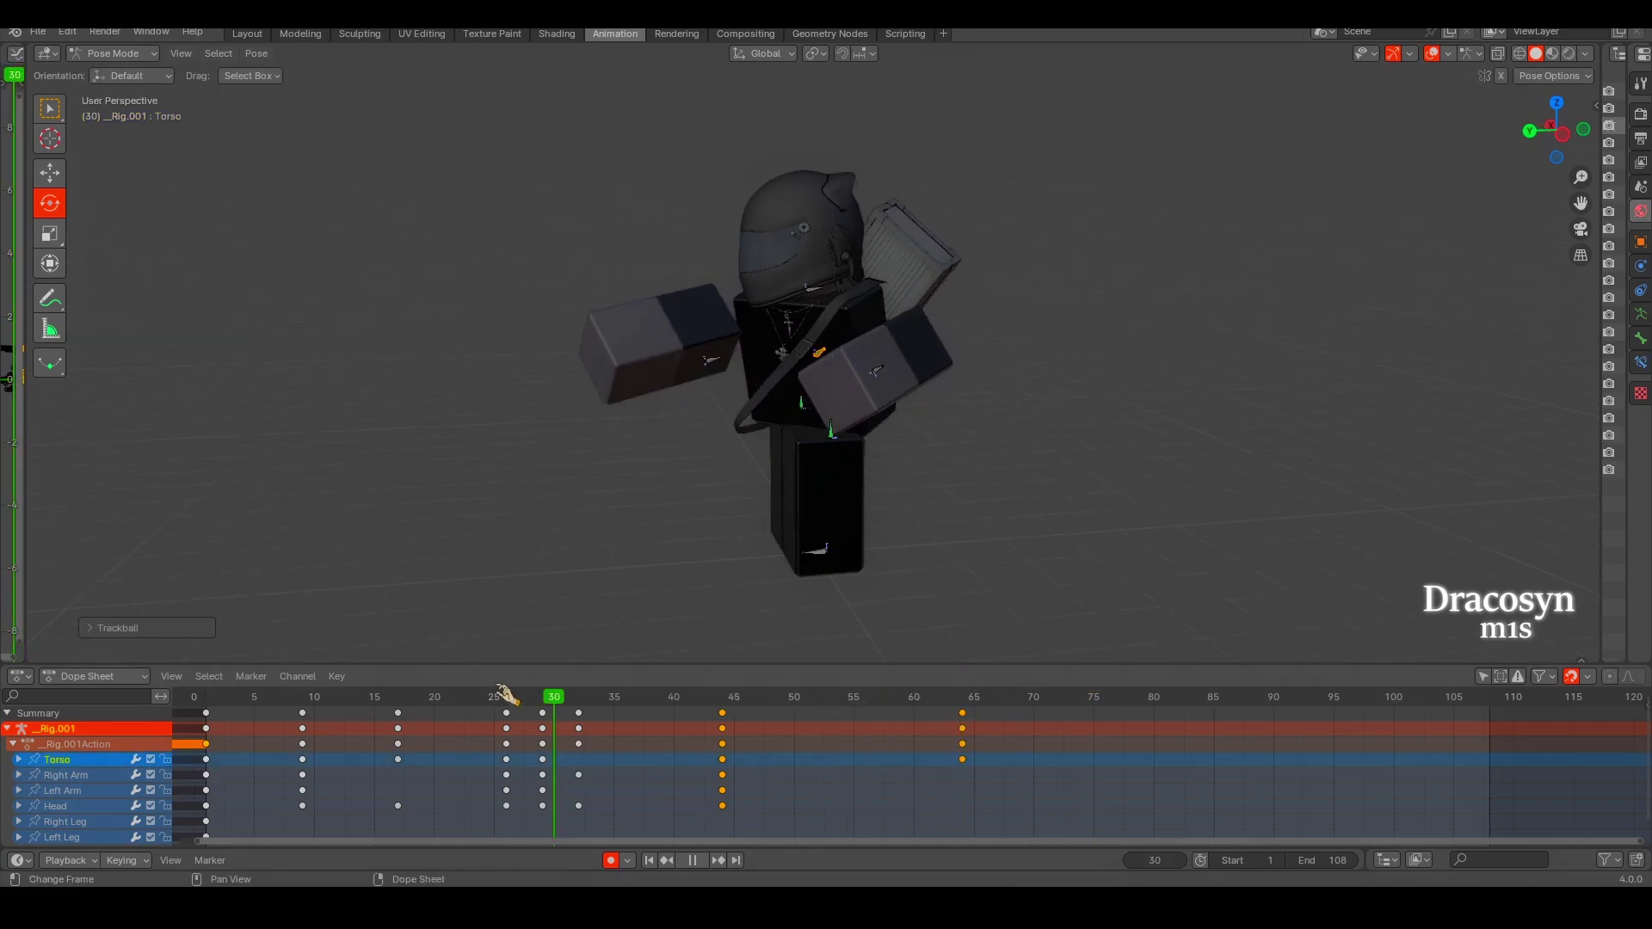
key("space")
left_click_drag(943, 732, 962, 732)
left_click_drag(865, 327, 874, 435)
left_click_drag(962, 732, 1013, 716)
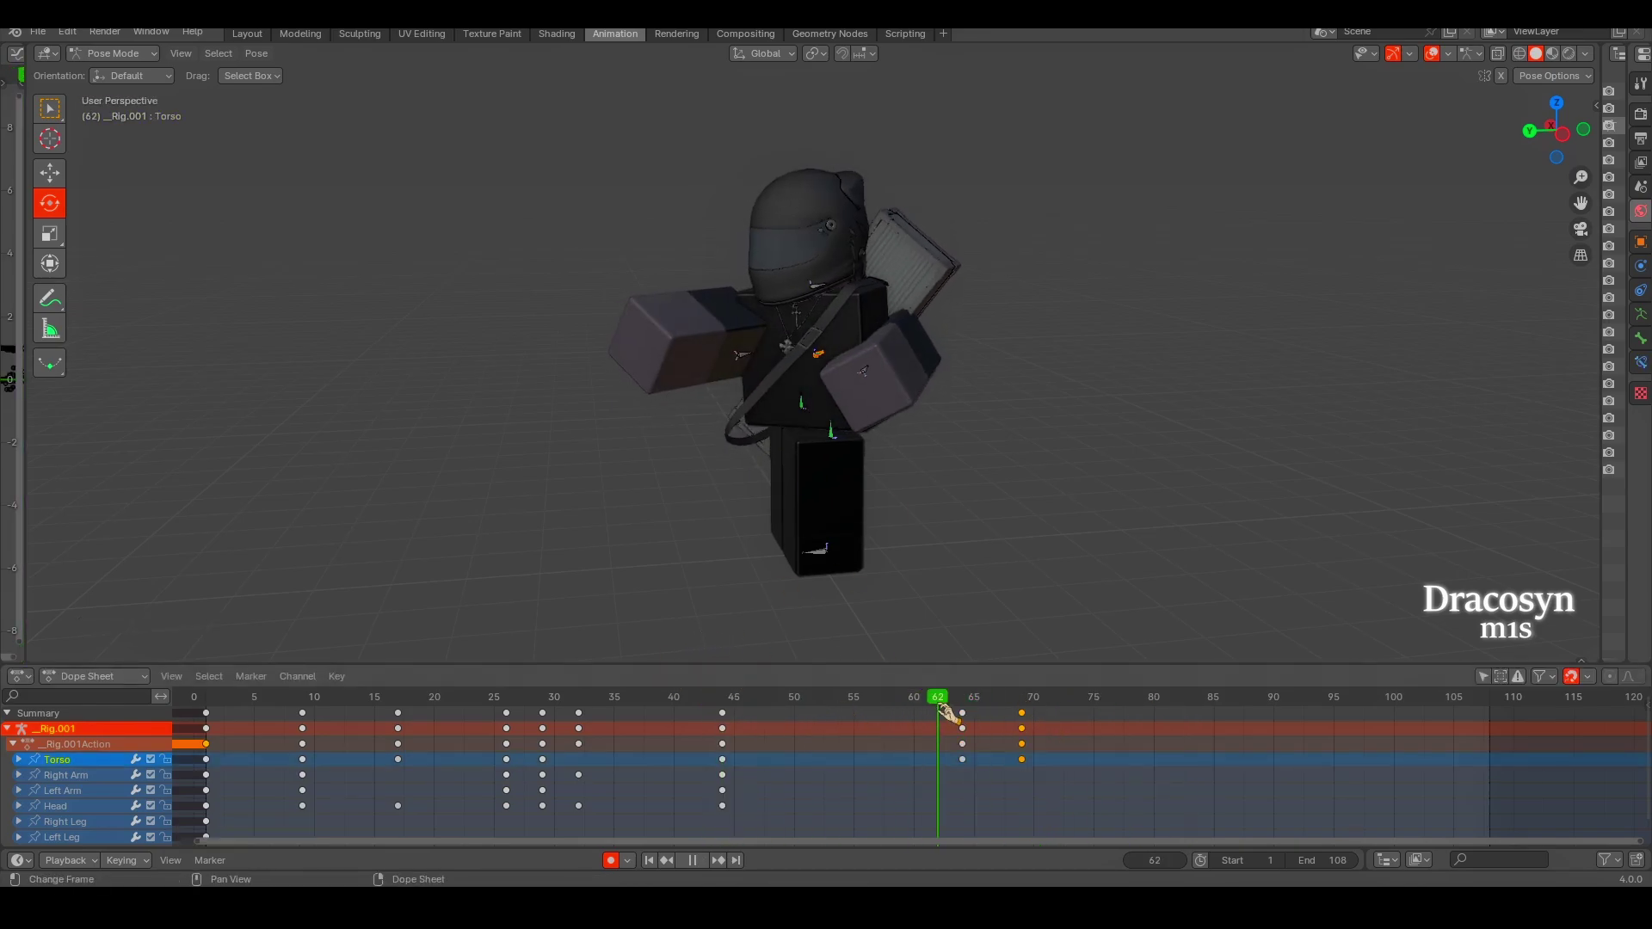
Pose the Torso twist for frame 76, then replay the swing from frame 52.
left_click_drag(945, 711, 962, 711)
left_click_drag(861, 335, 874, 324)
left_click_drag(962, 711, 1000, 711)
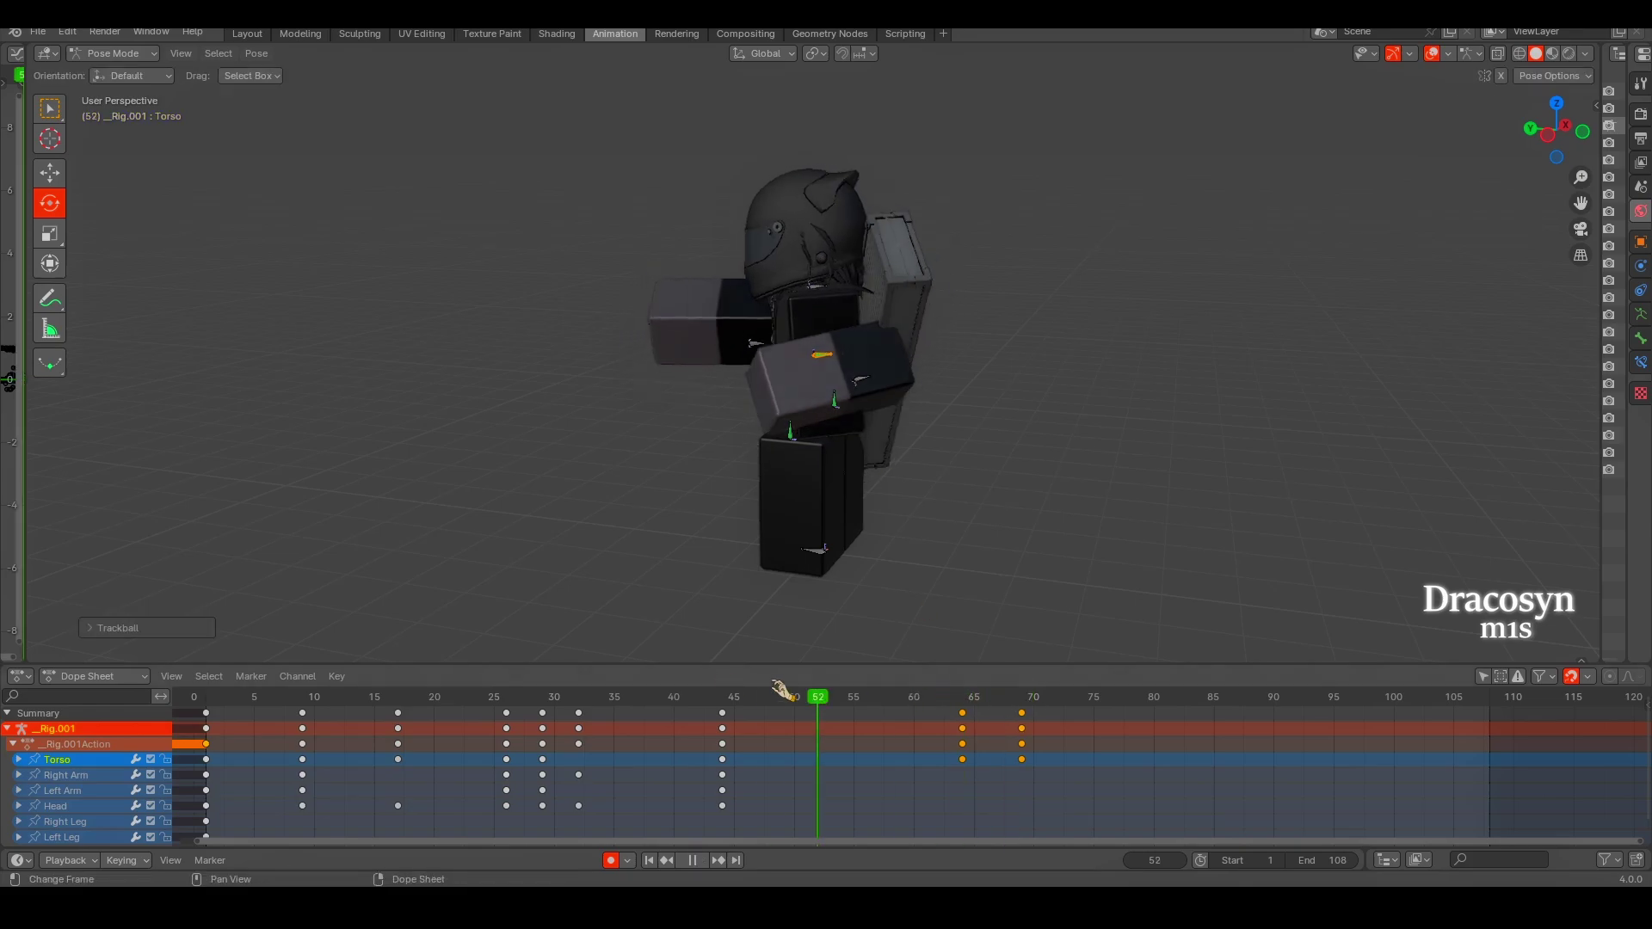
left_click_drag(861, 370, 799, 392)
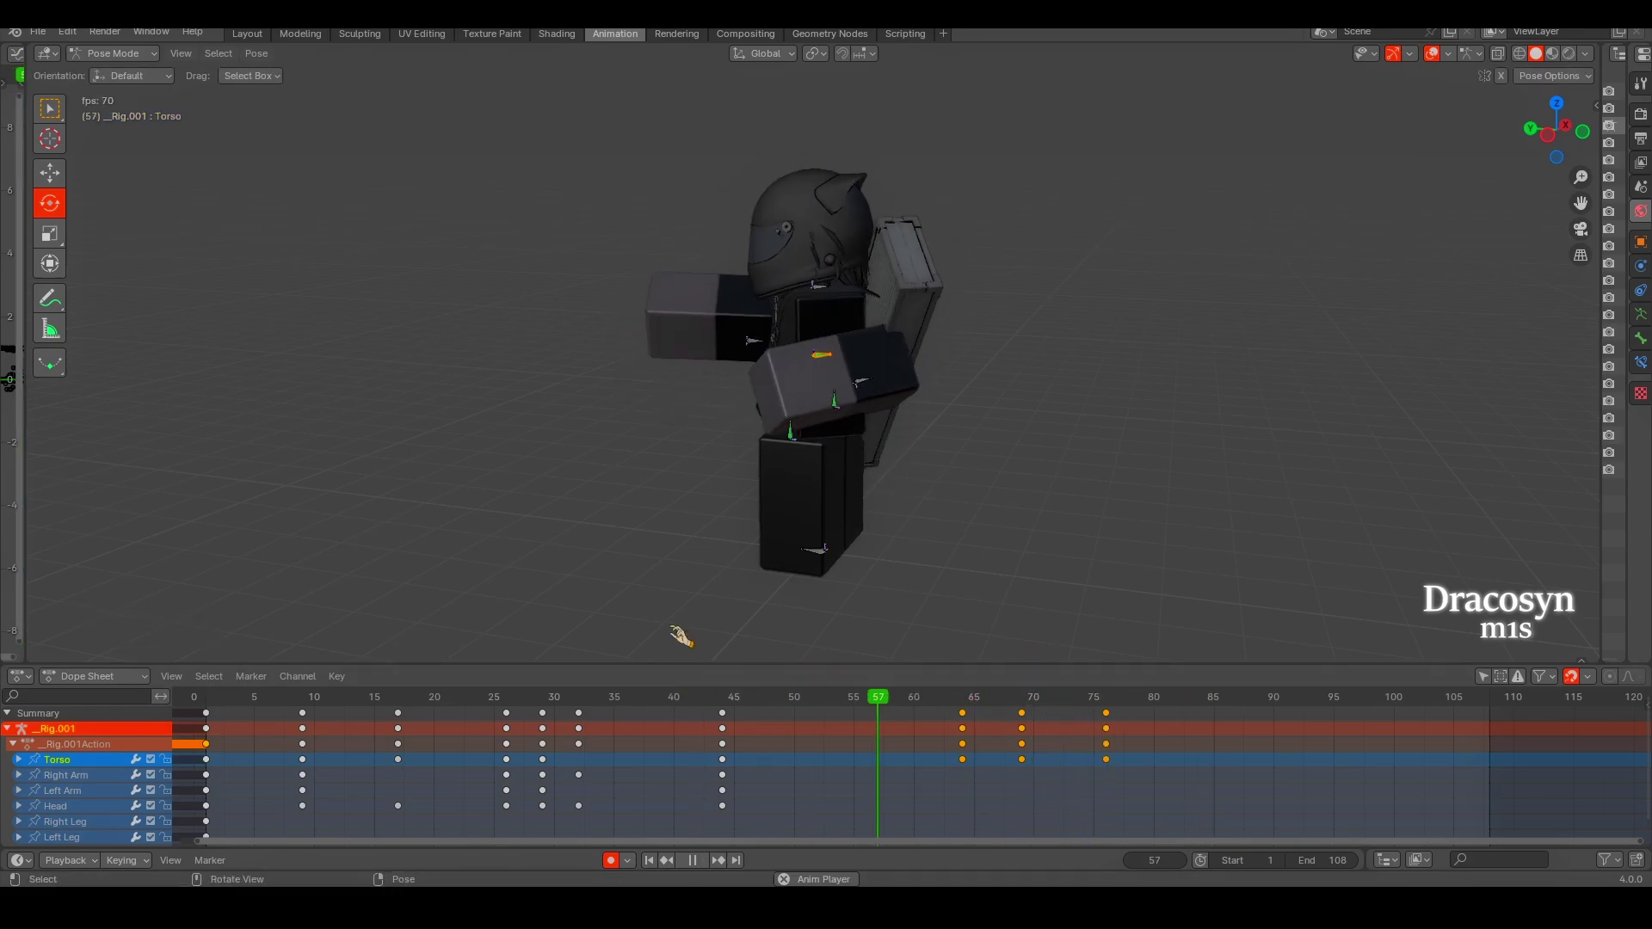
left_click(810, 714)
key("space")
Nudge the Torso keys one frame earlier and key a new twist at frame 78.
left_click_drag(1100, 712, 1088, 712)
key("space")
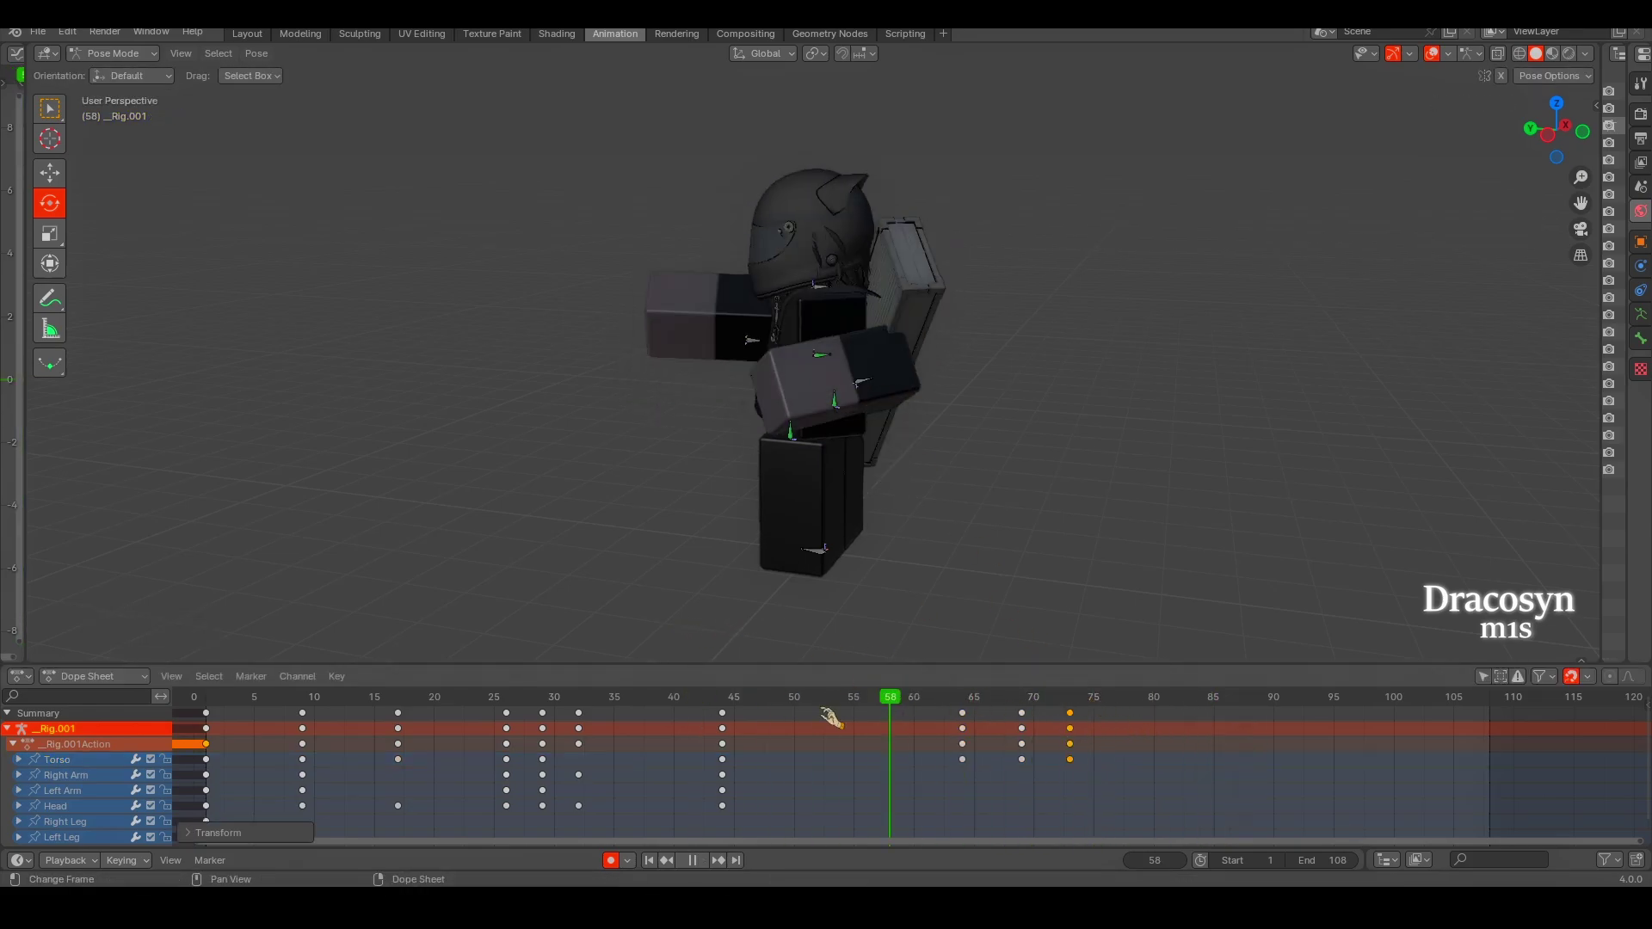
left_click_drag(833, 369, 807, 616)
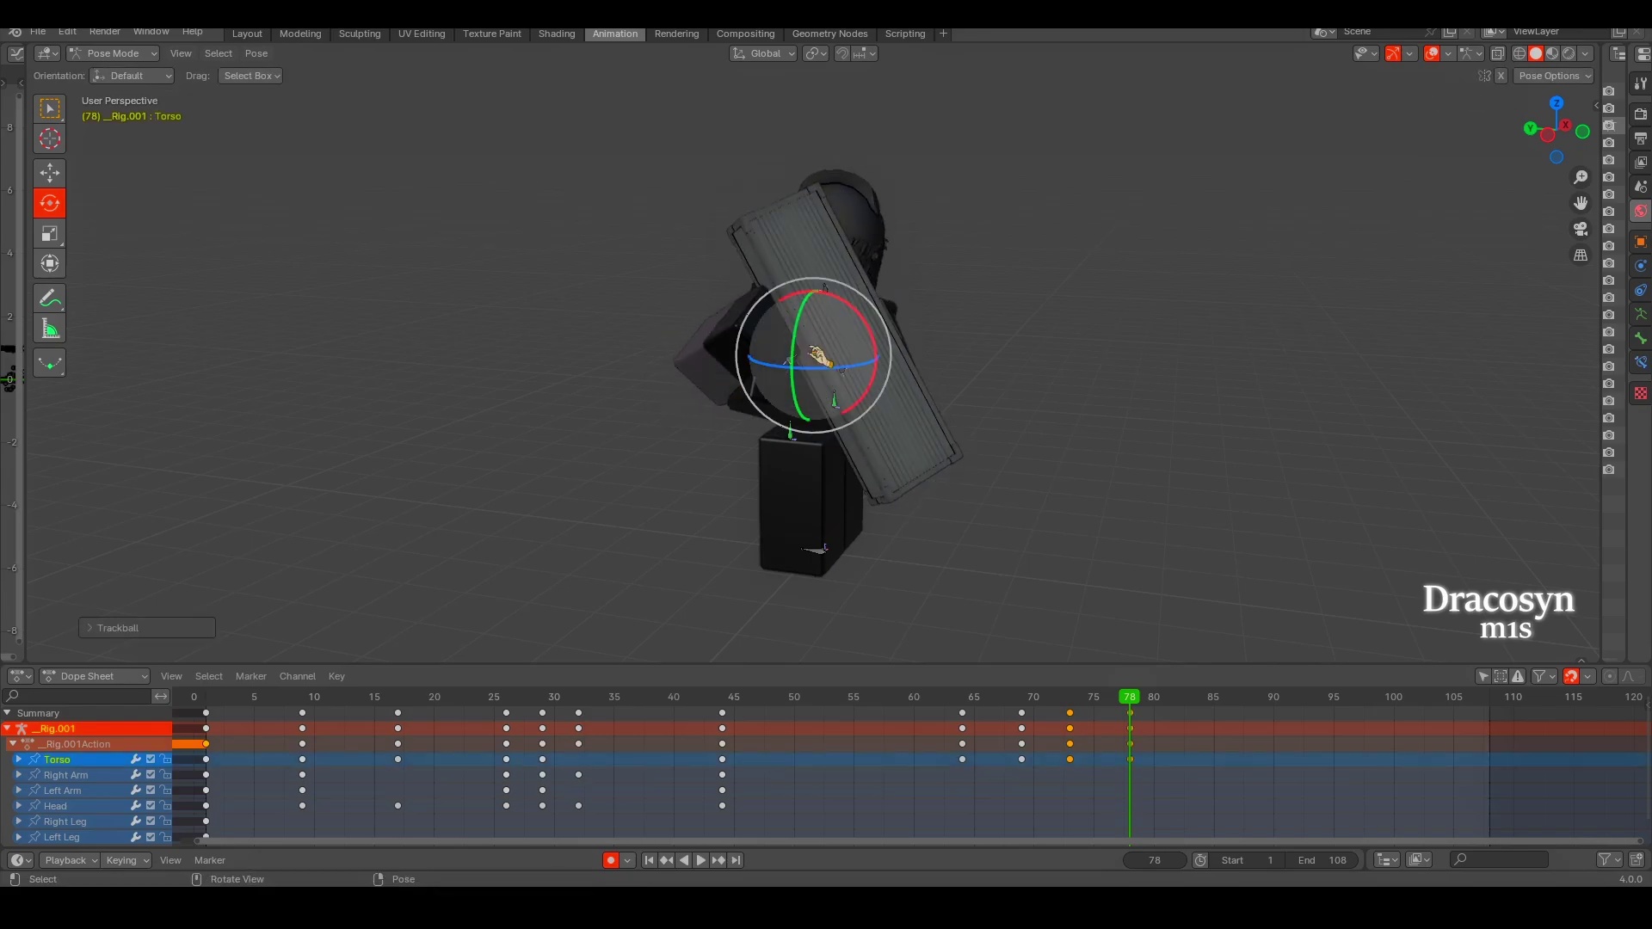
key("space")
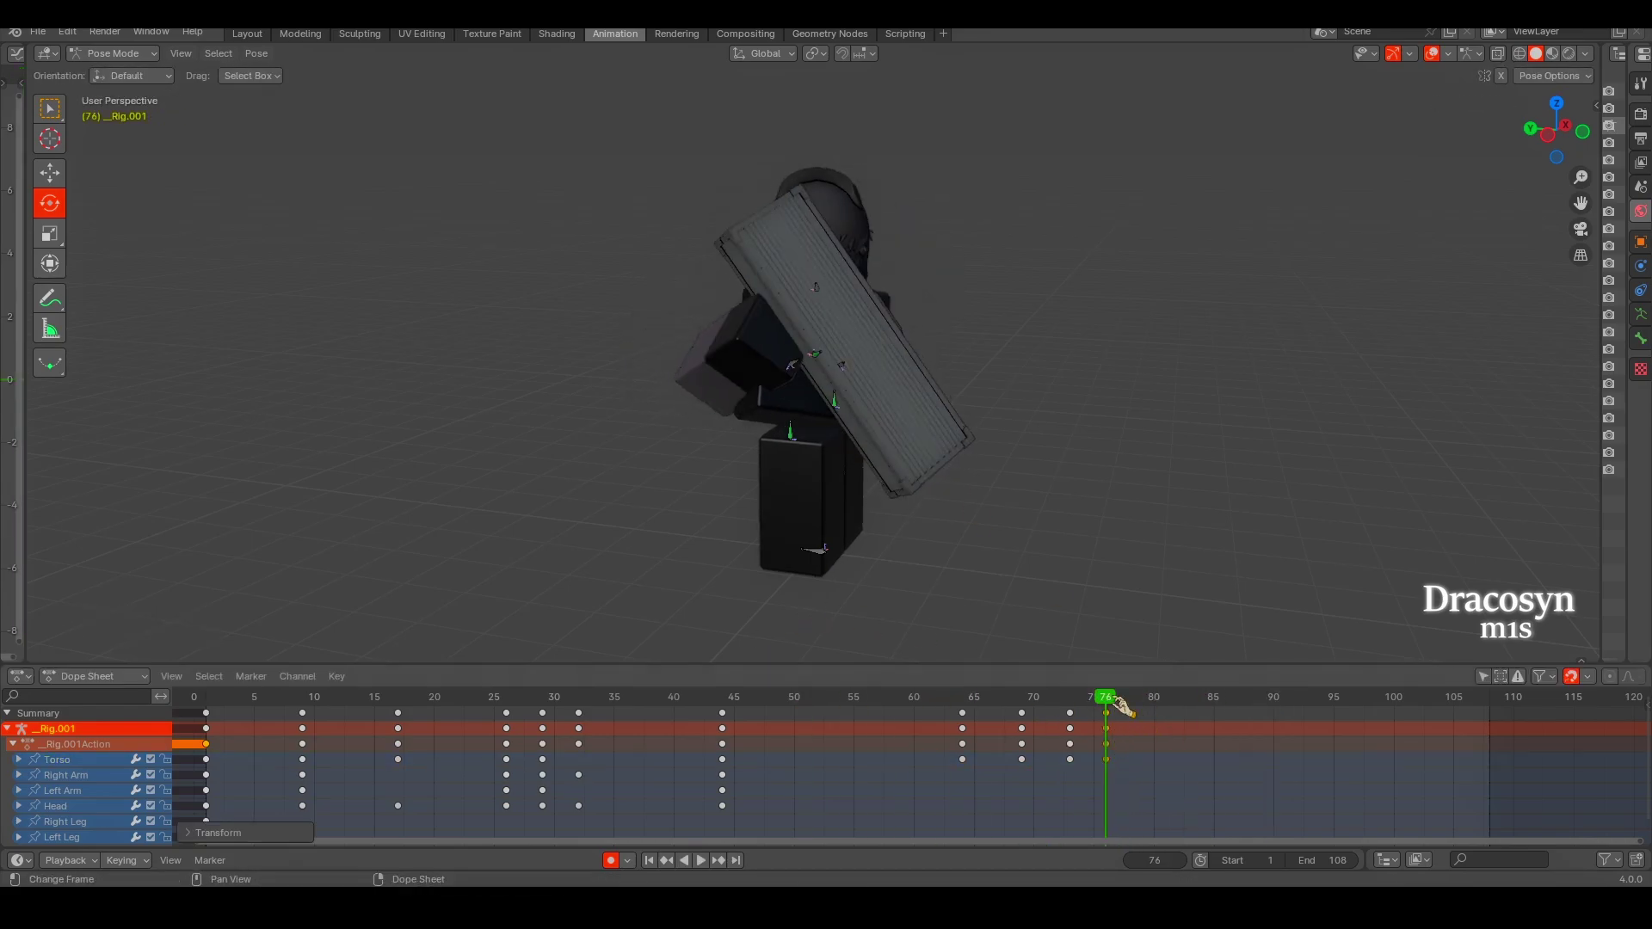
left_click_drag(1122, 707, 912, 730)
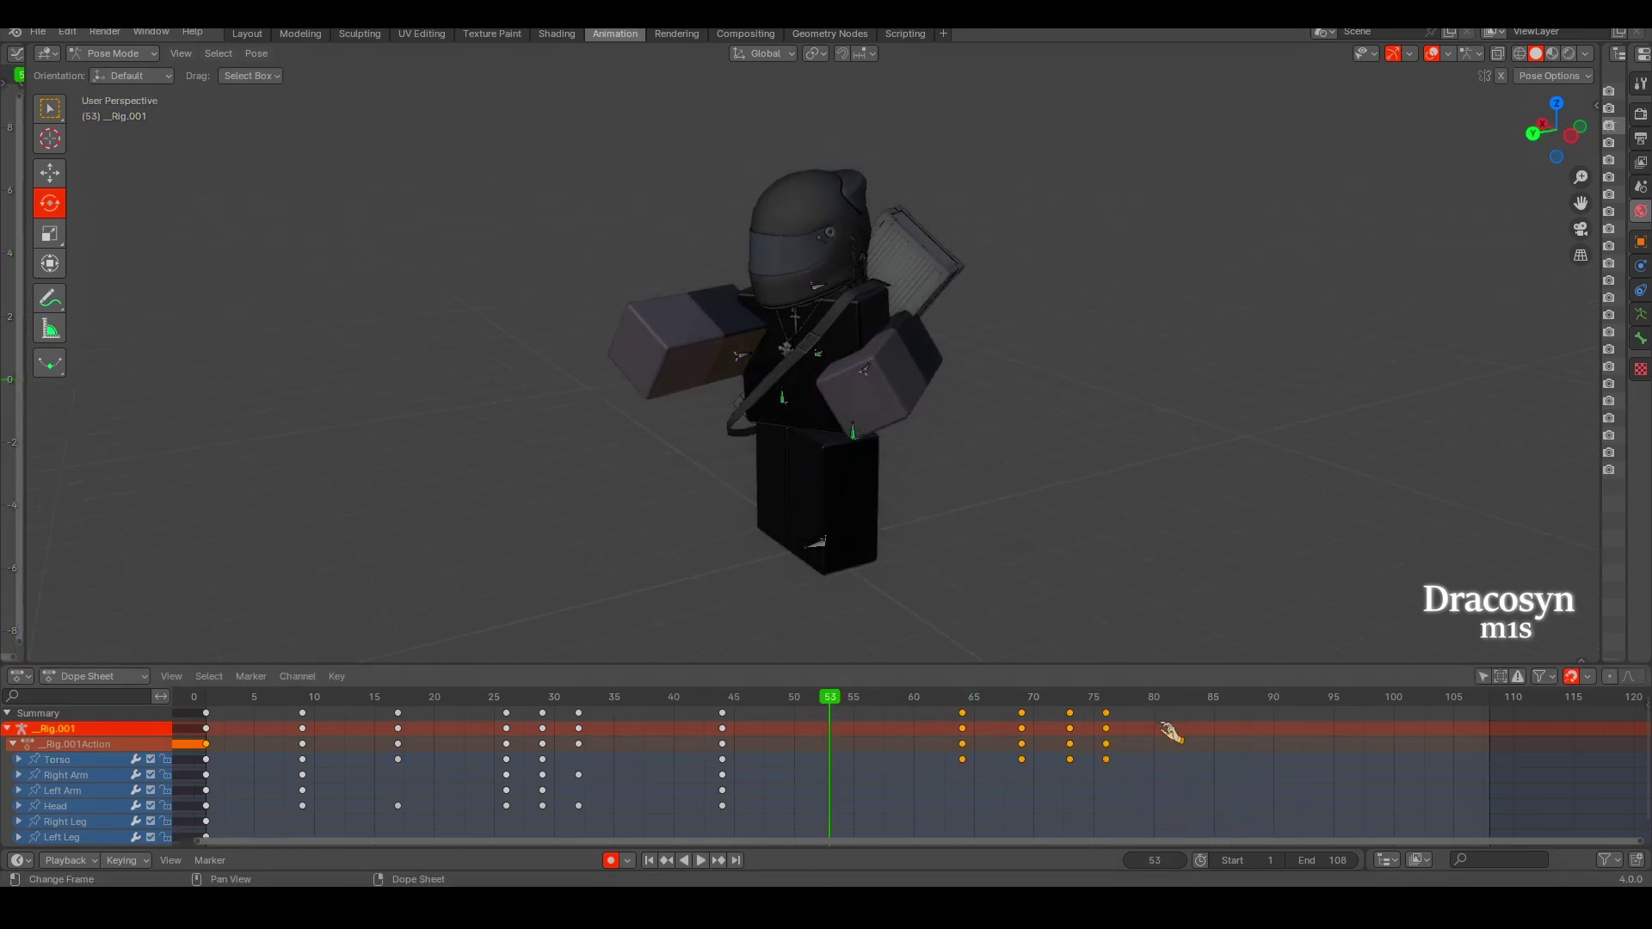
key("space")
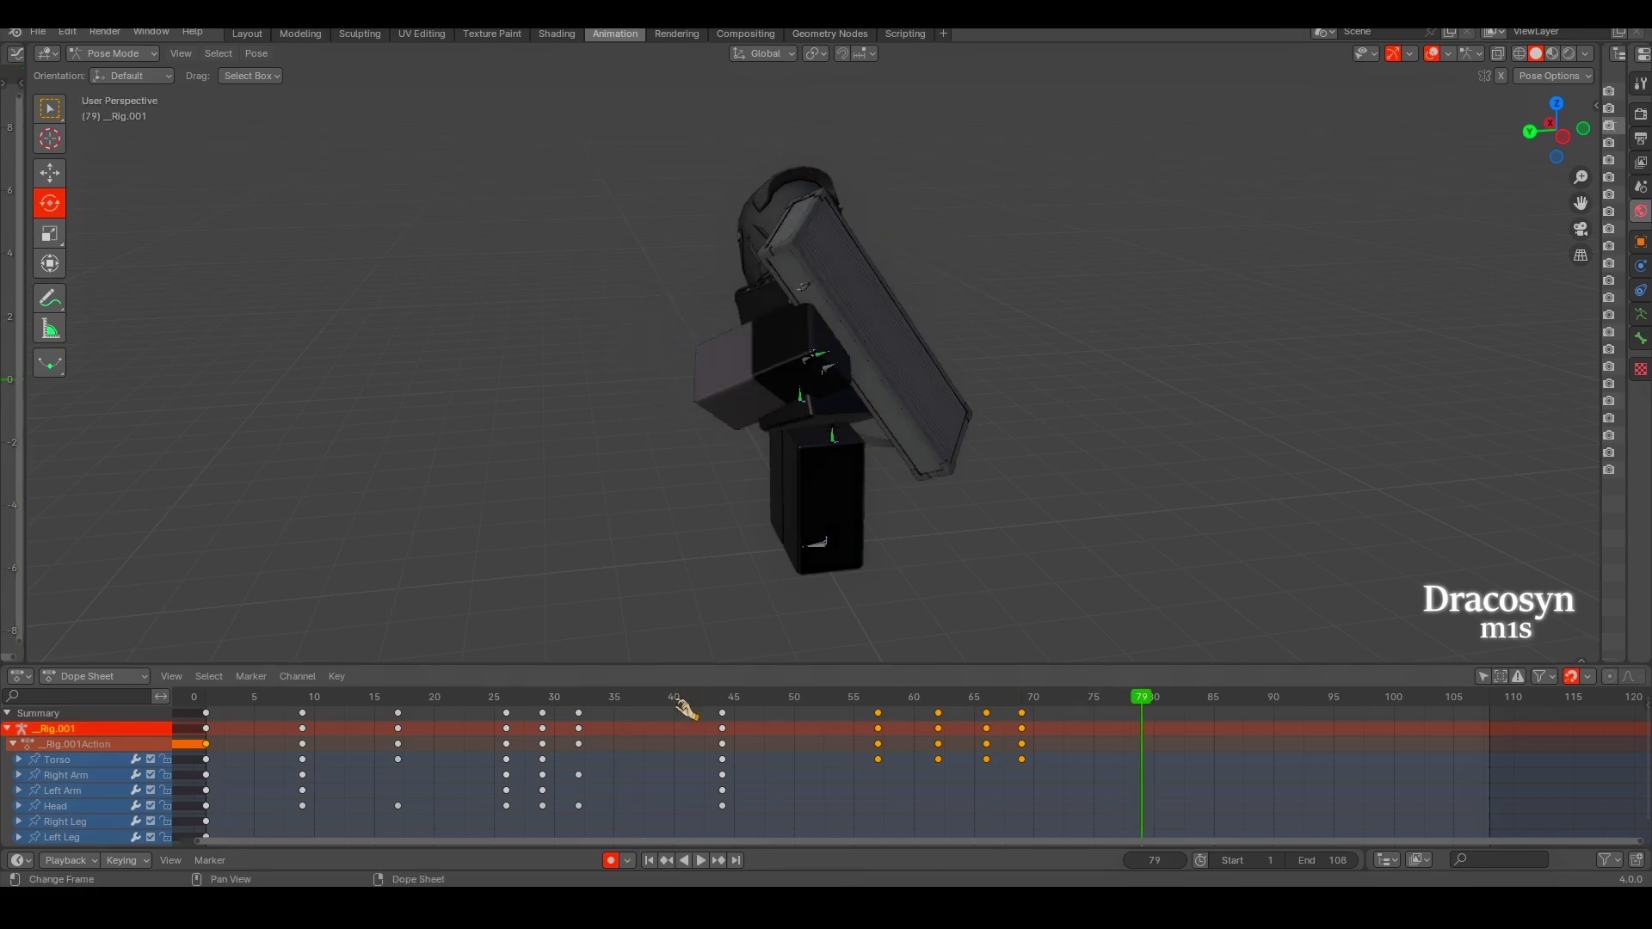
Key a Torso rotation at frame 62 and pull the last Torso keys to about frame 68.
left_click_drag(737, 700, 670, 719)
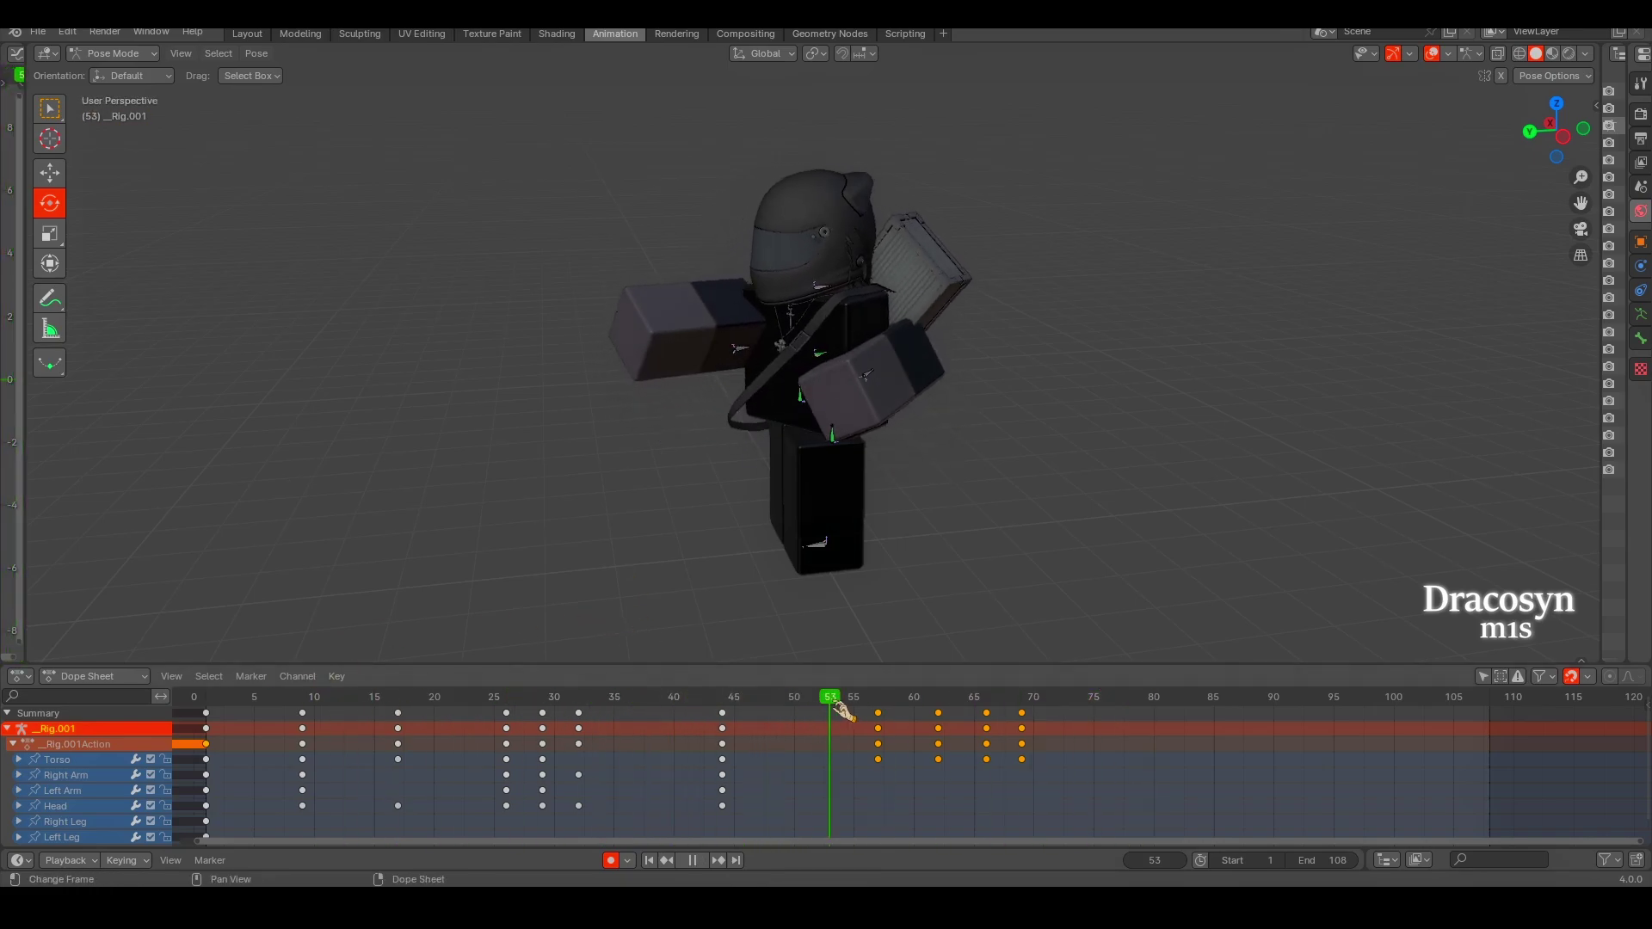
key("space")
left_click_drag(892, 327, 899, 340)
key("space")
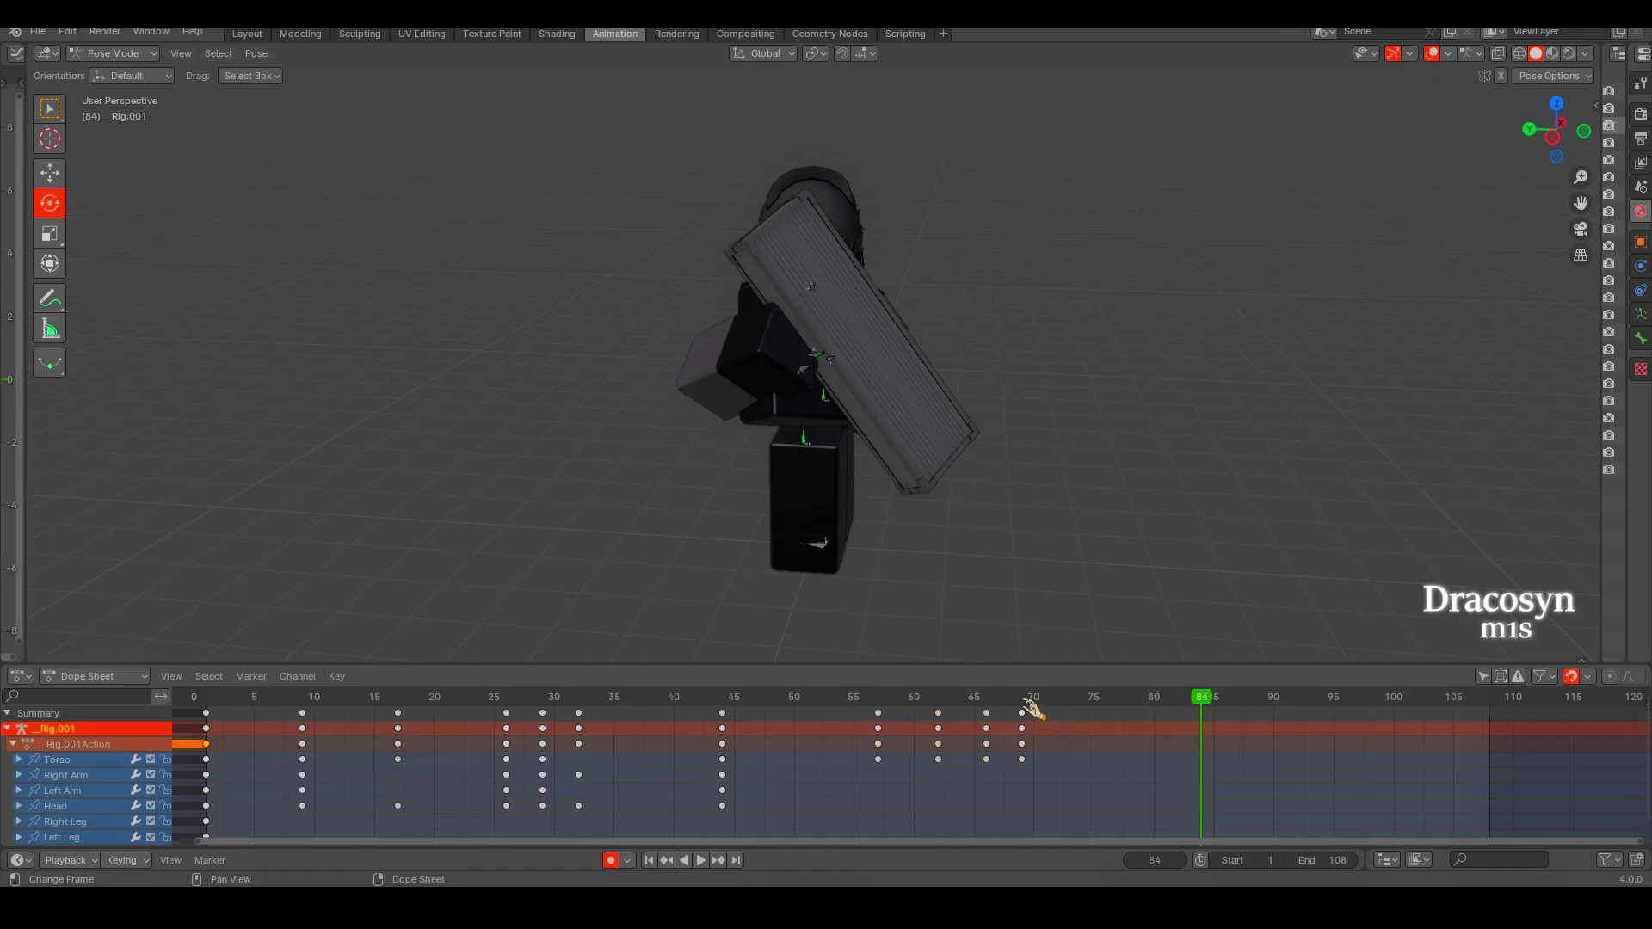
left_click_drag(1058, 745, 722, 716)
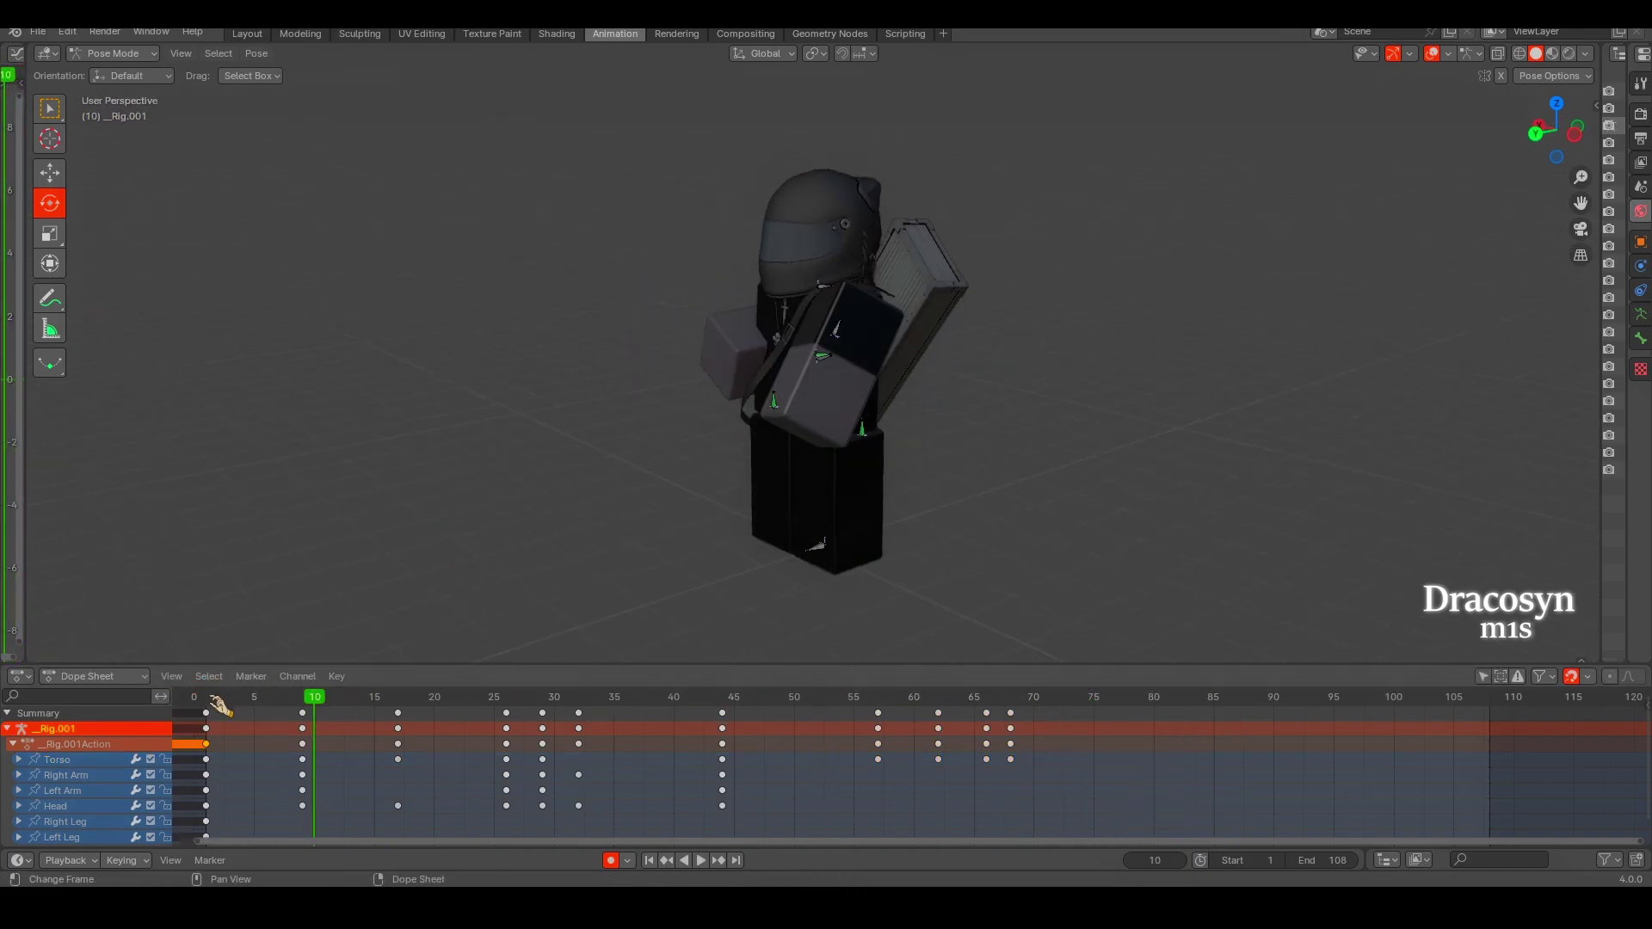
key("space")
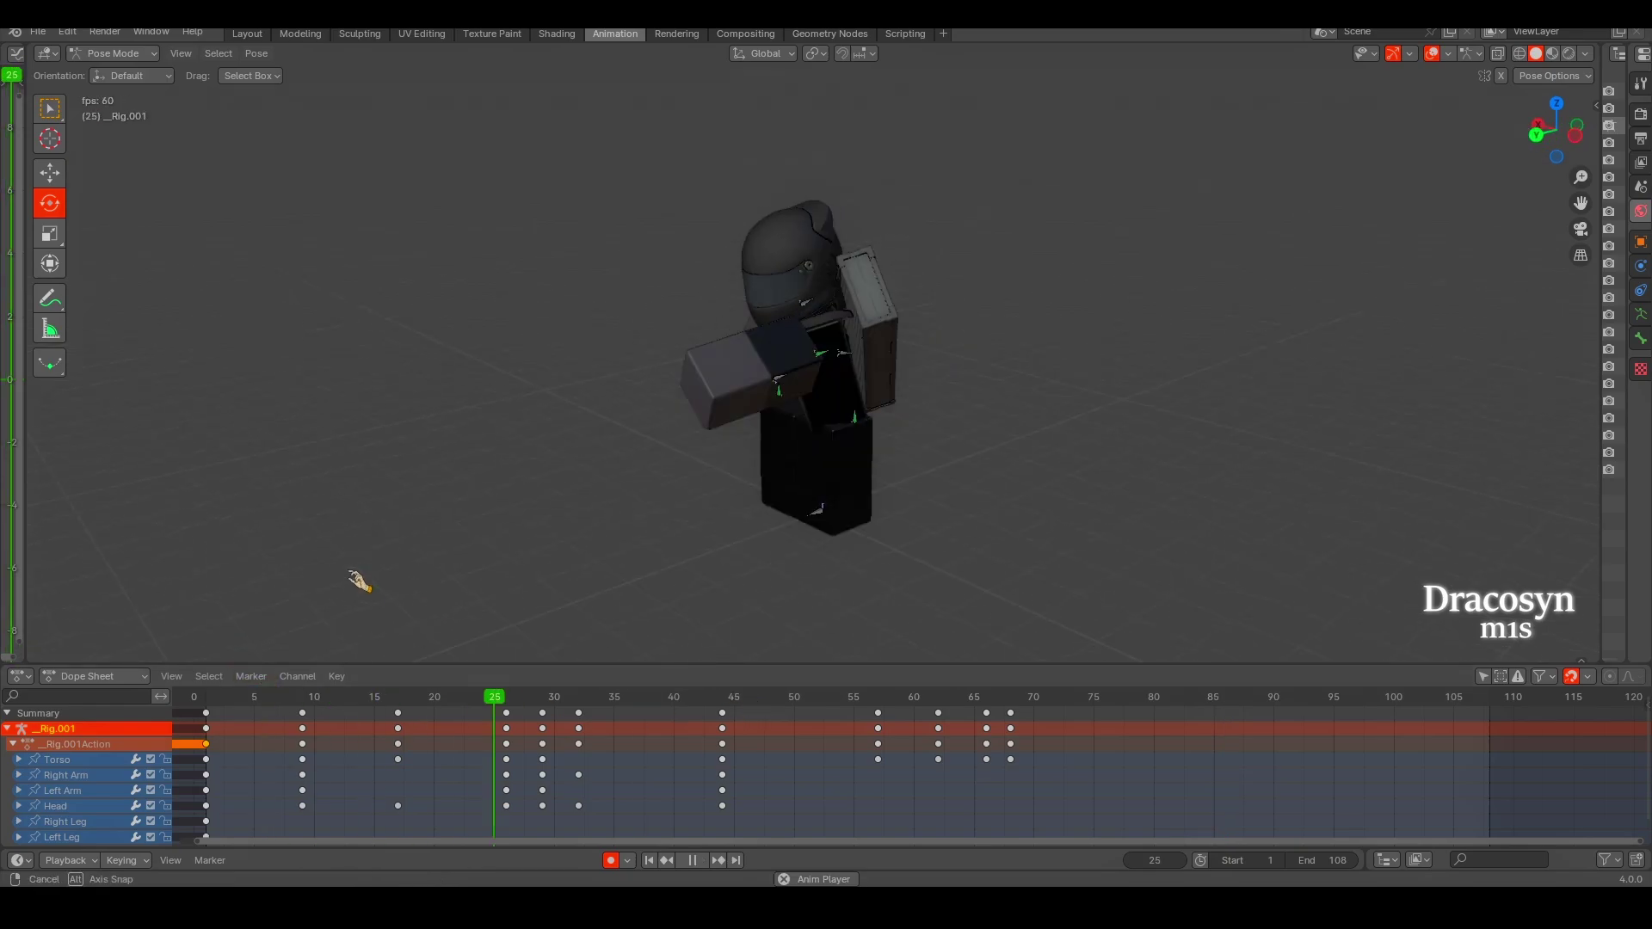
middle_click_drag(358, 576, 602, 605)
Select the Left Arm bone and key its pose at frame 57.
scroll(774, 774, "up", 2)
middle_click_drag(602, 516, 731, 603)
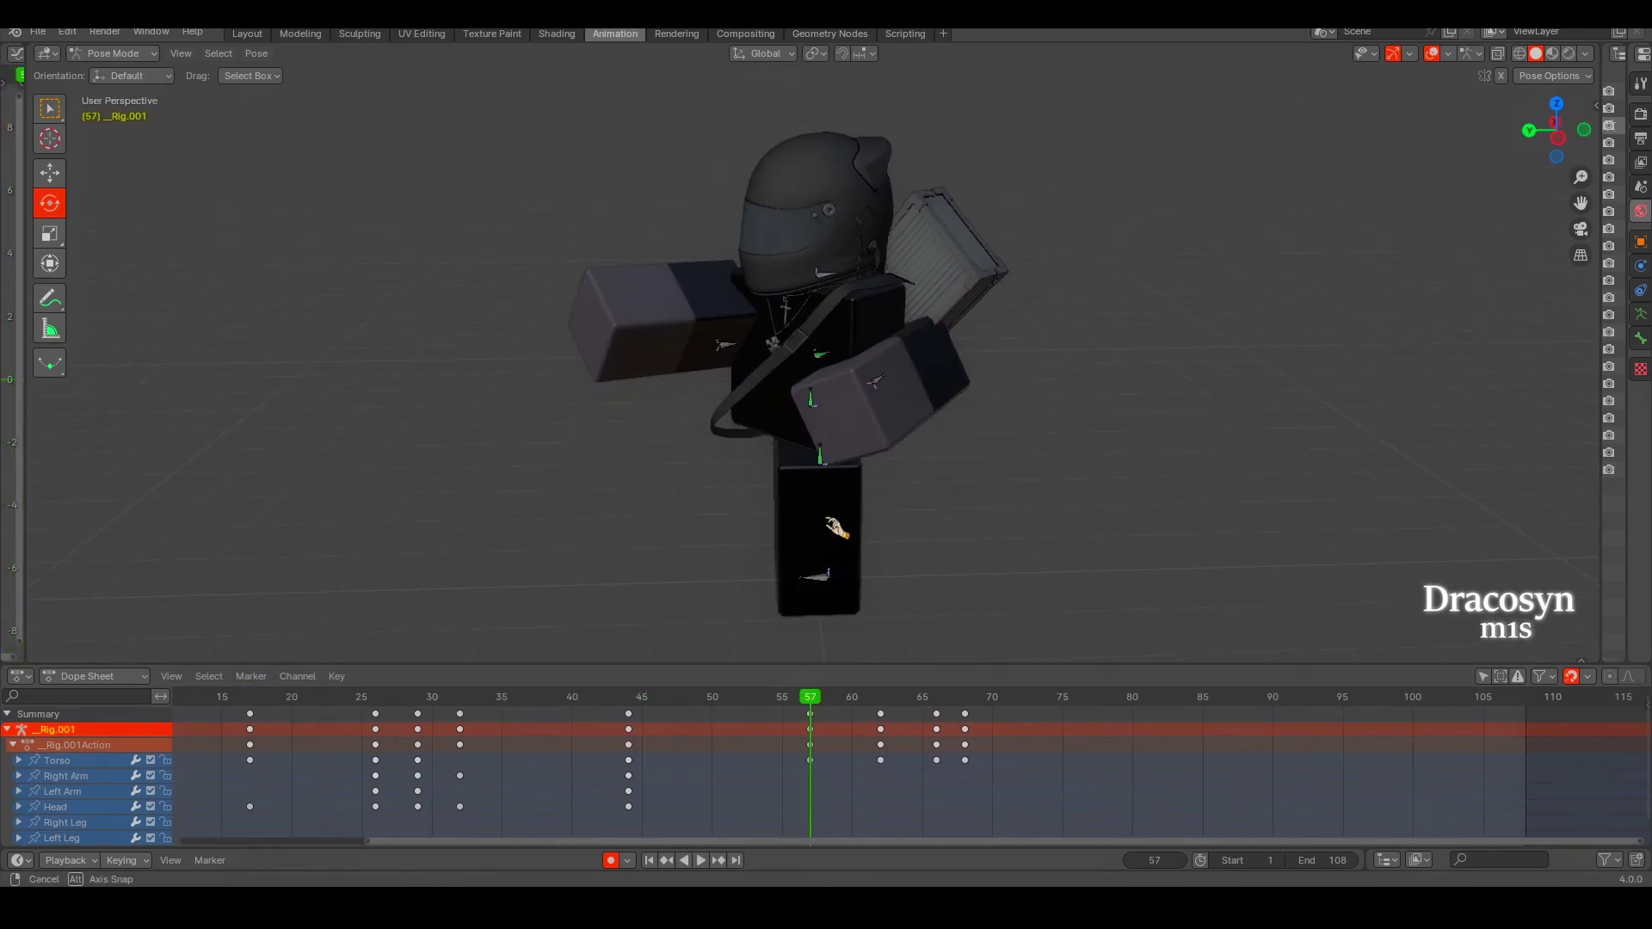
left_click(530, 699)
left_click(869, 387)
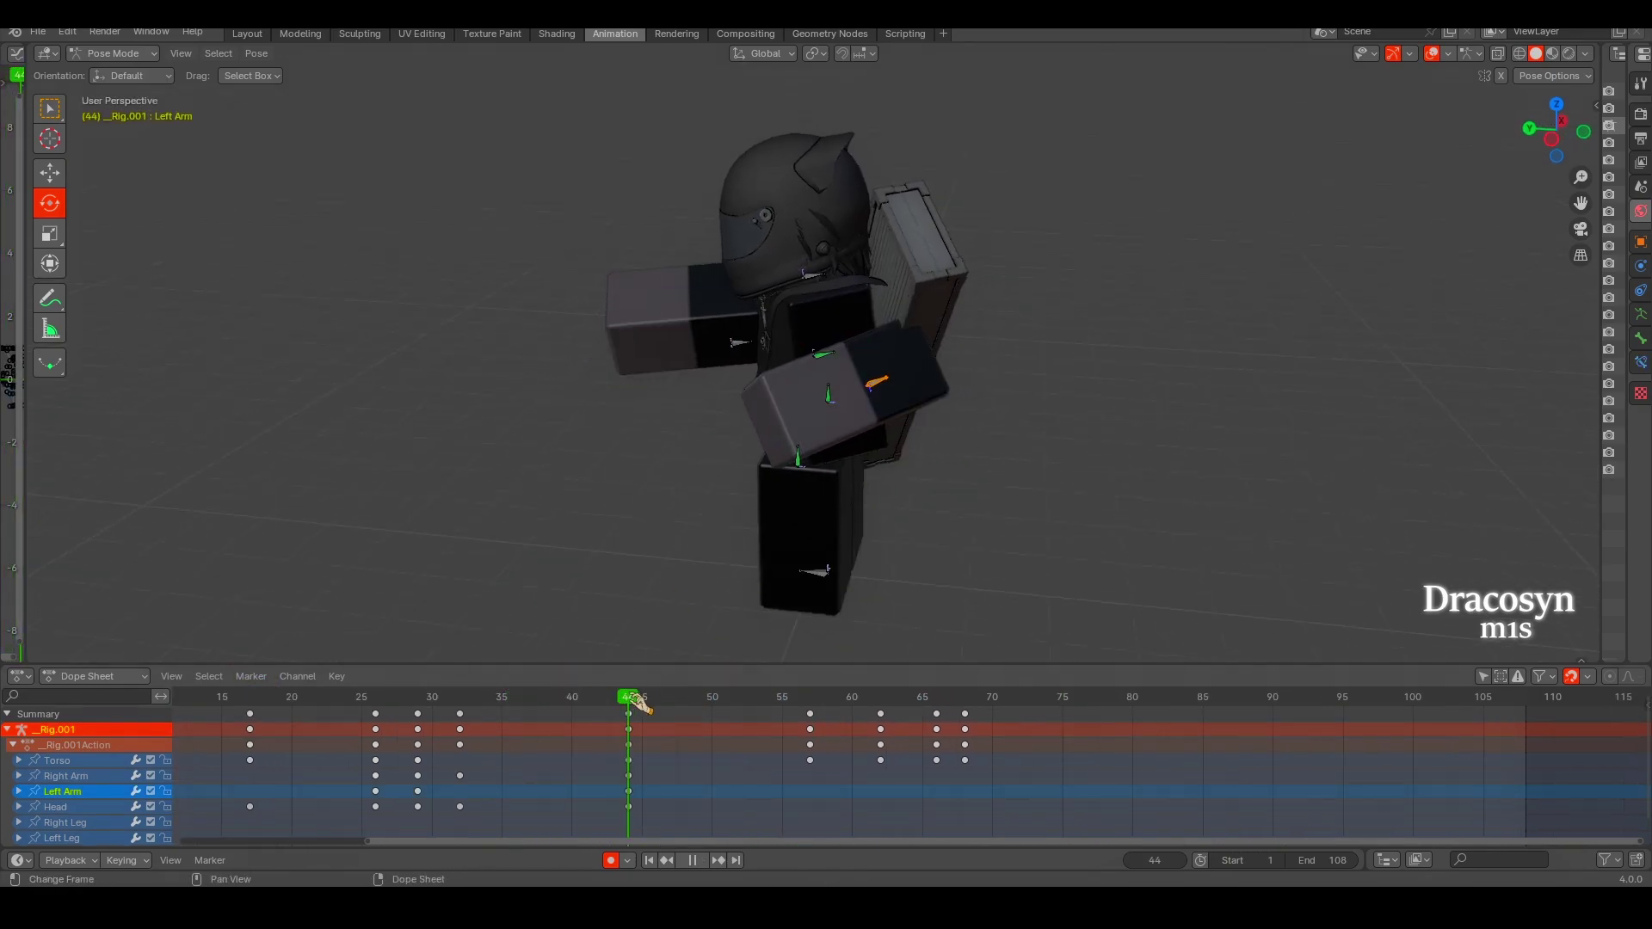
key("space")
key("i")
Key the Left Arm pose at frame 62.
middle_click_drag(967, 431, 860, 482)
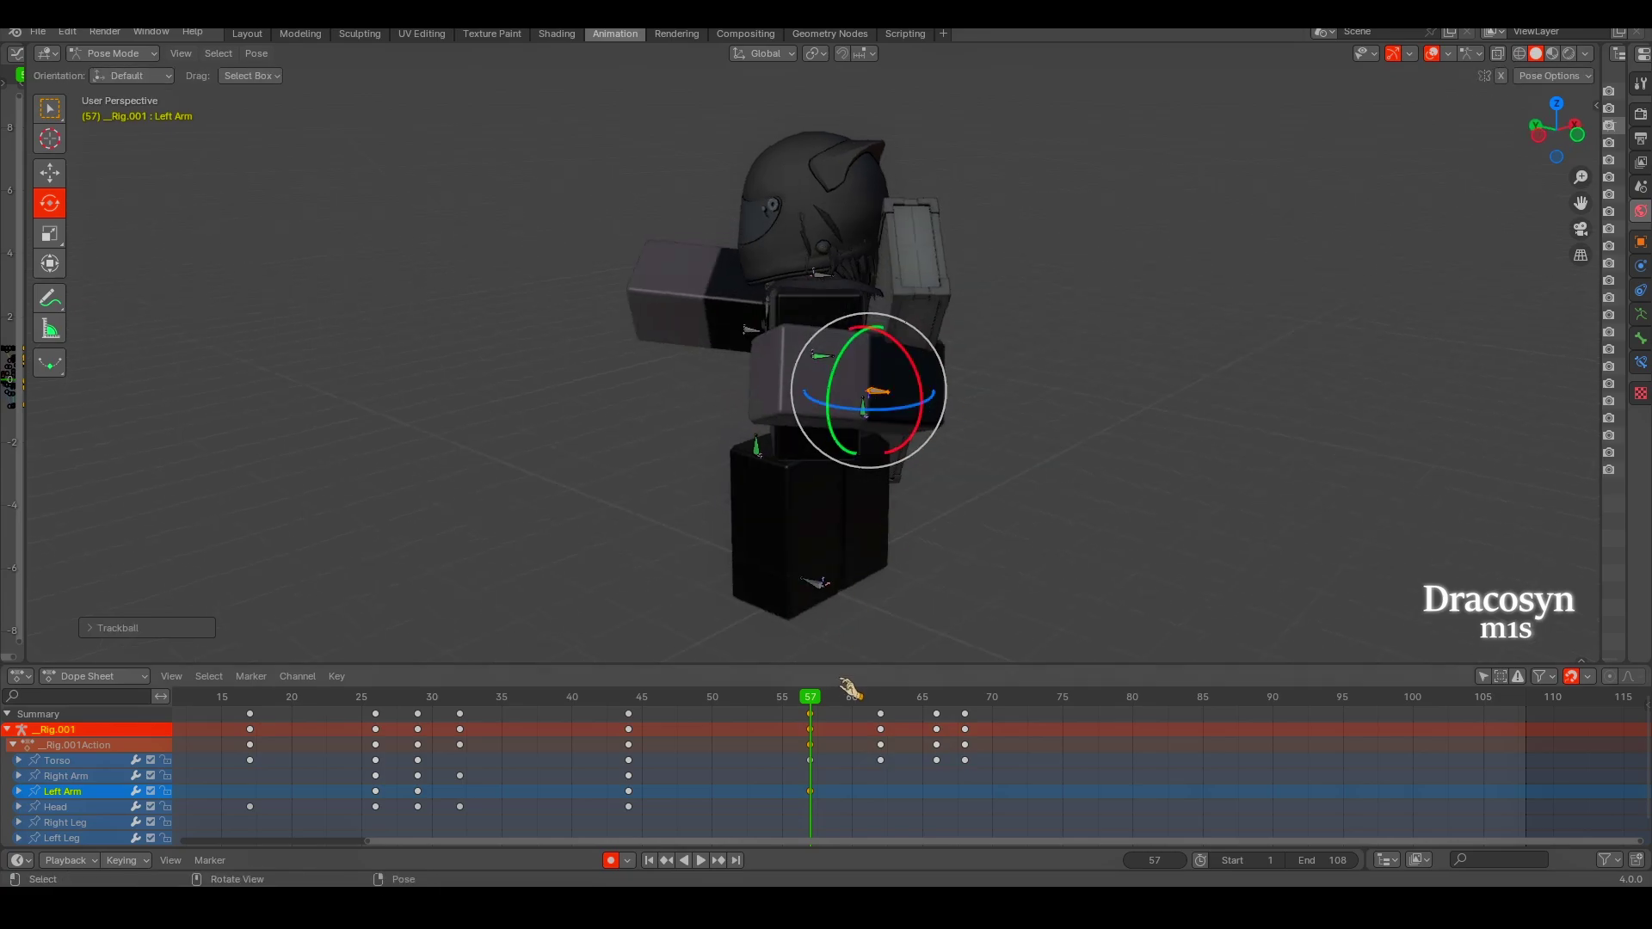
left_click(881, 697)
middle_click_drag(912, 409, 878, 418)
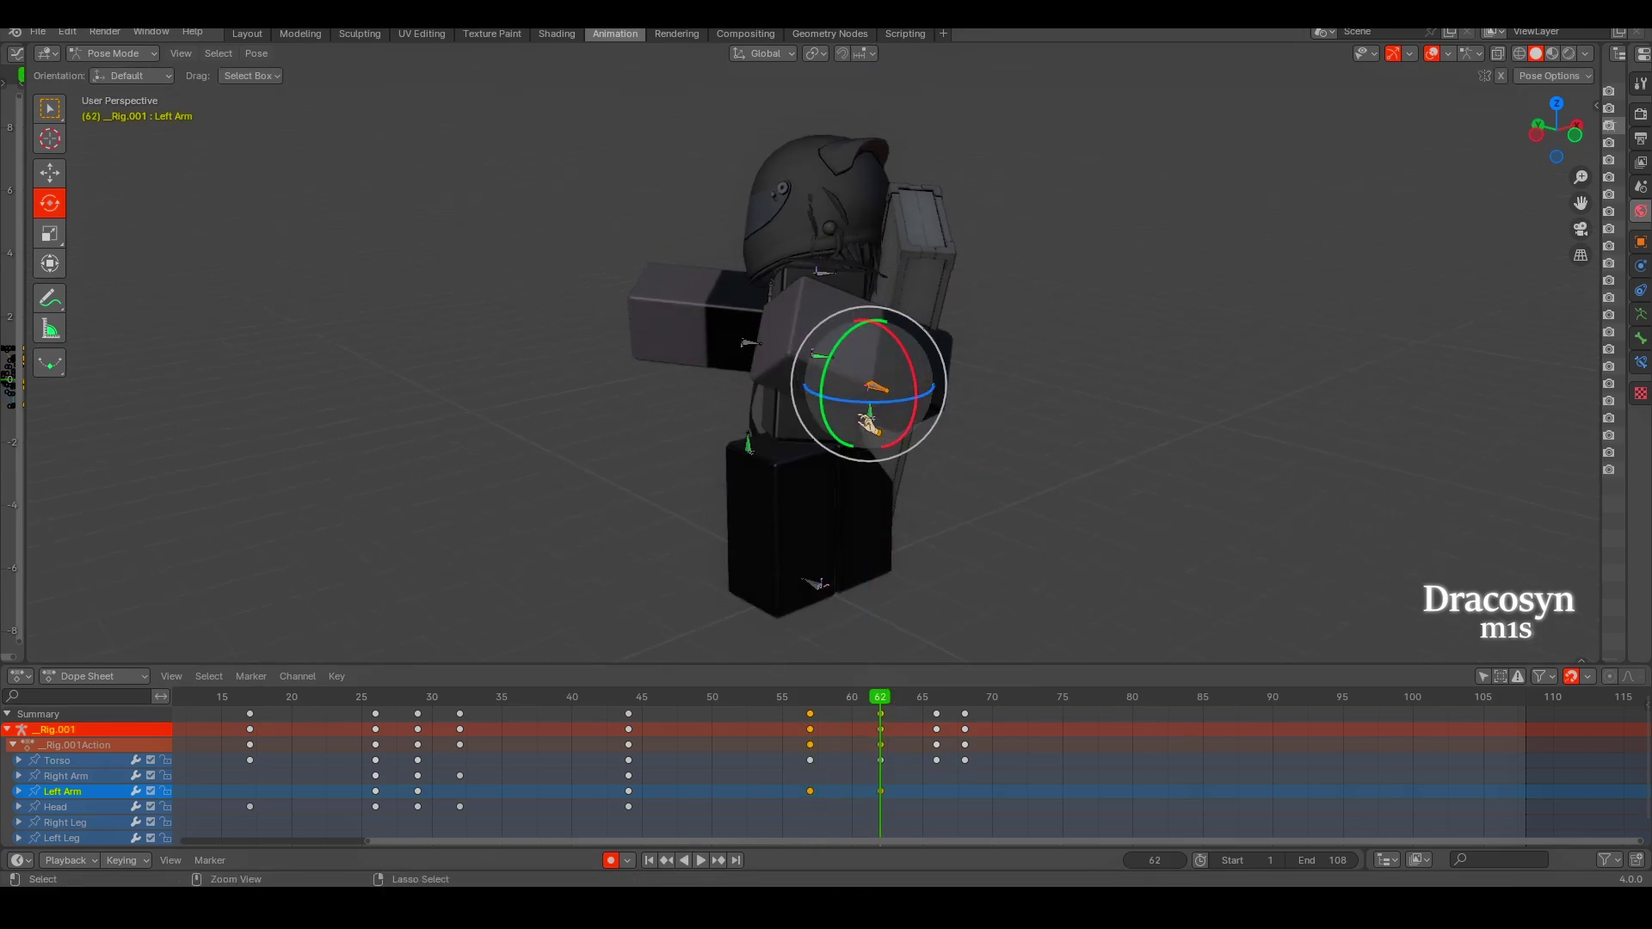
middle_click_drag(941, 354, 829, 352)
key("i")
Rotate the Left Arm into new poses at frames 66 and 68, checking from the back view.
left_click(936, 697)
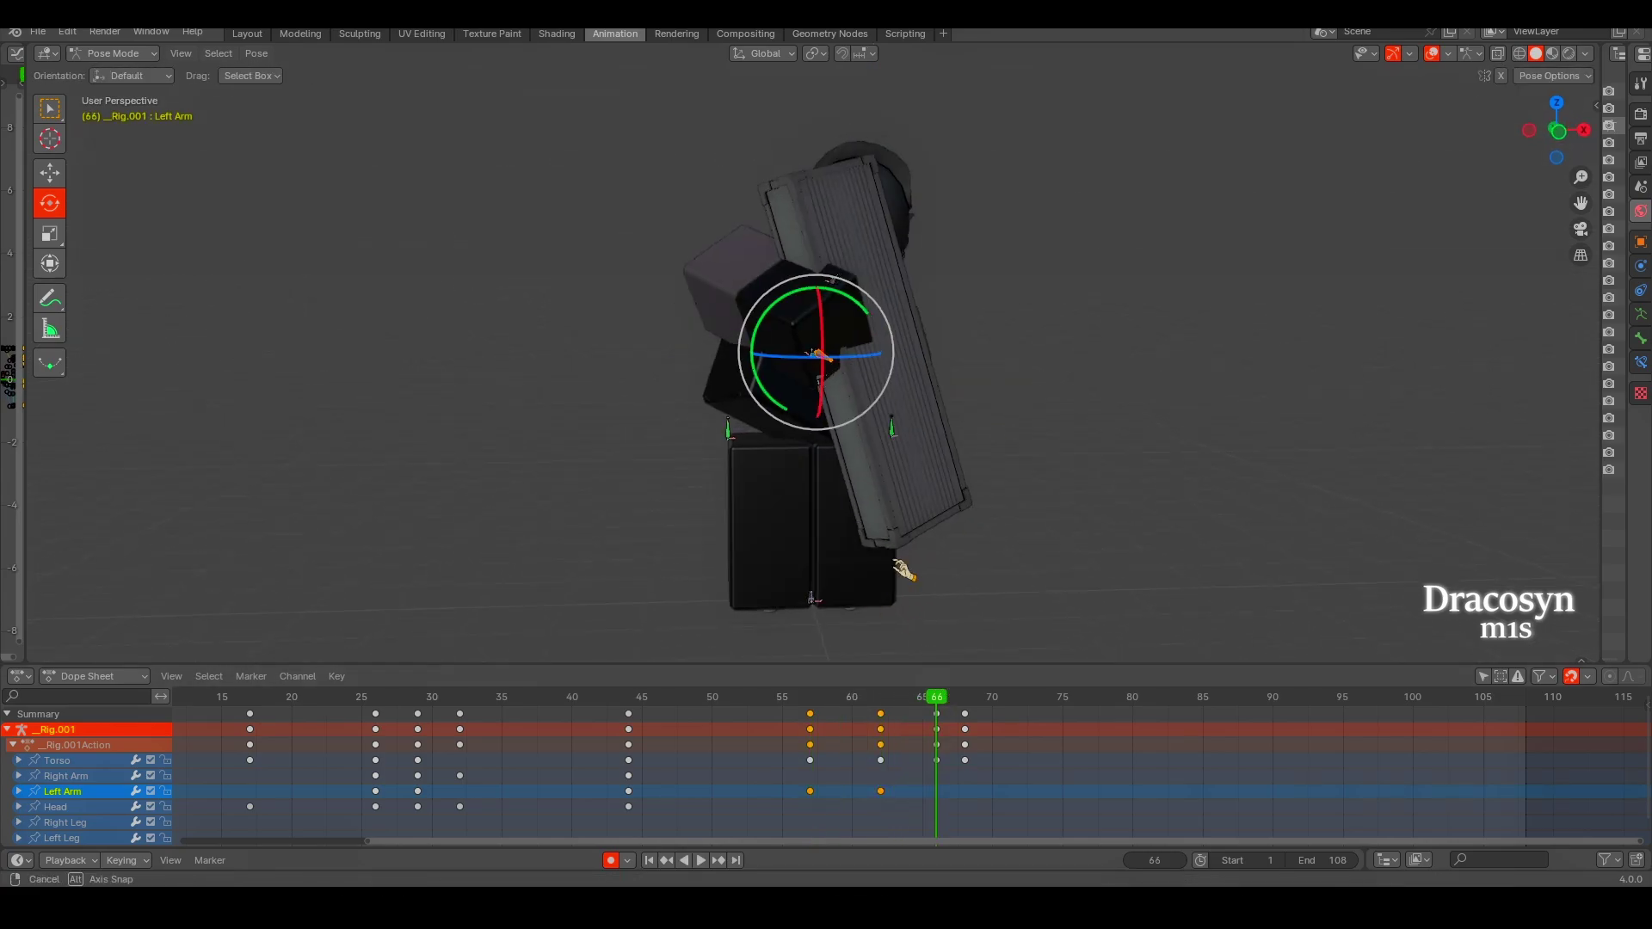
mouse_move(947, 413)
middle_mouse_down()
mouse_move(917, 395)
mouse_move(945, 388)
middle_mouse_up()
left_click(965, 697)
key("ctrl+KP_1")
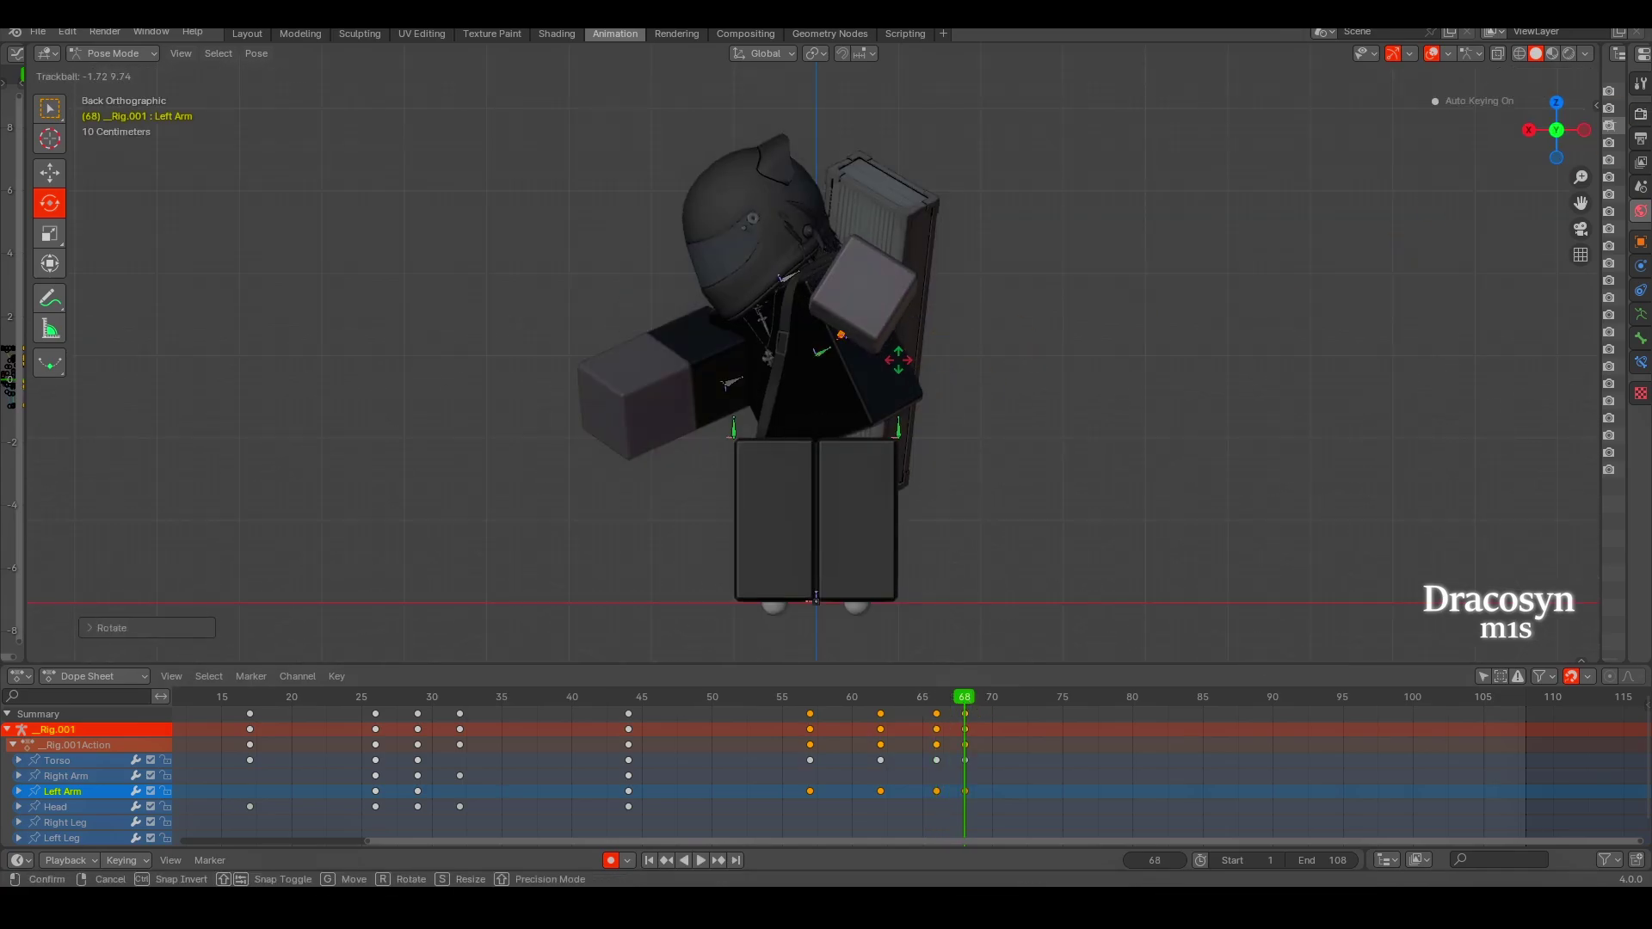
key("Down")
key("r")
key("r")
left_click(922, 555)
Play the animation from the start to check the Left Arm motion.
key("space")
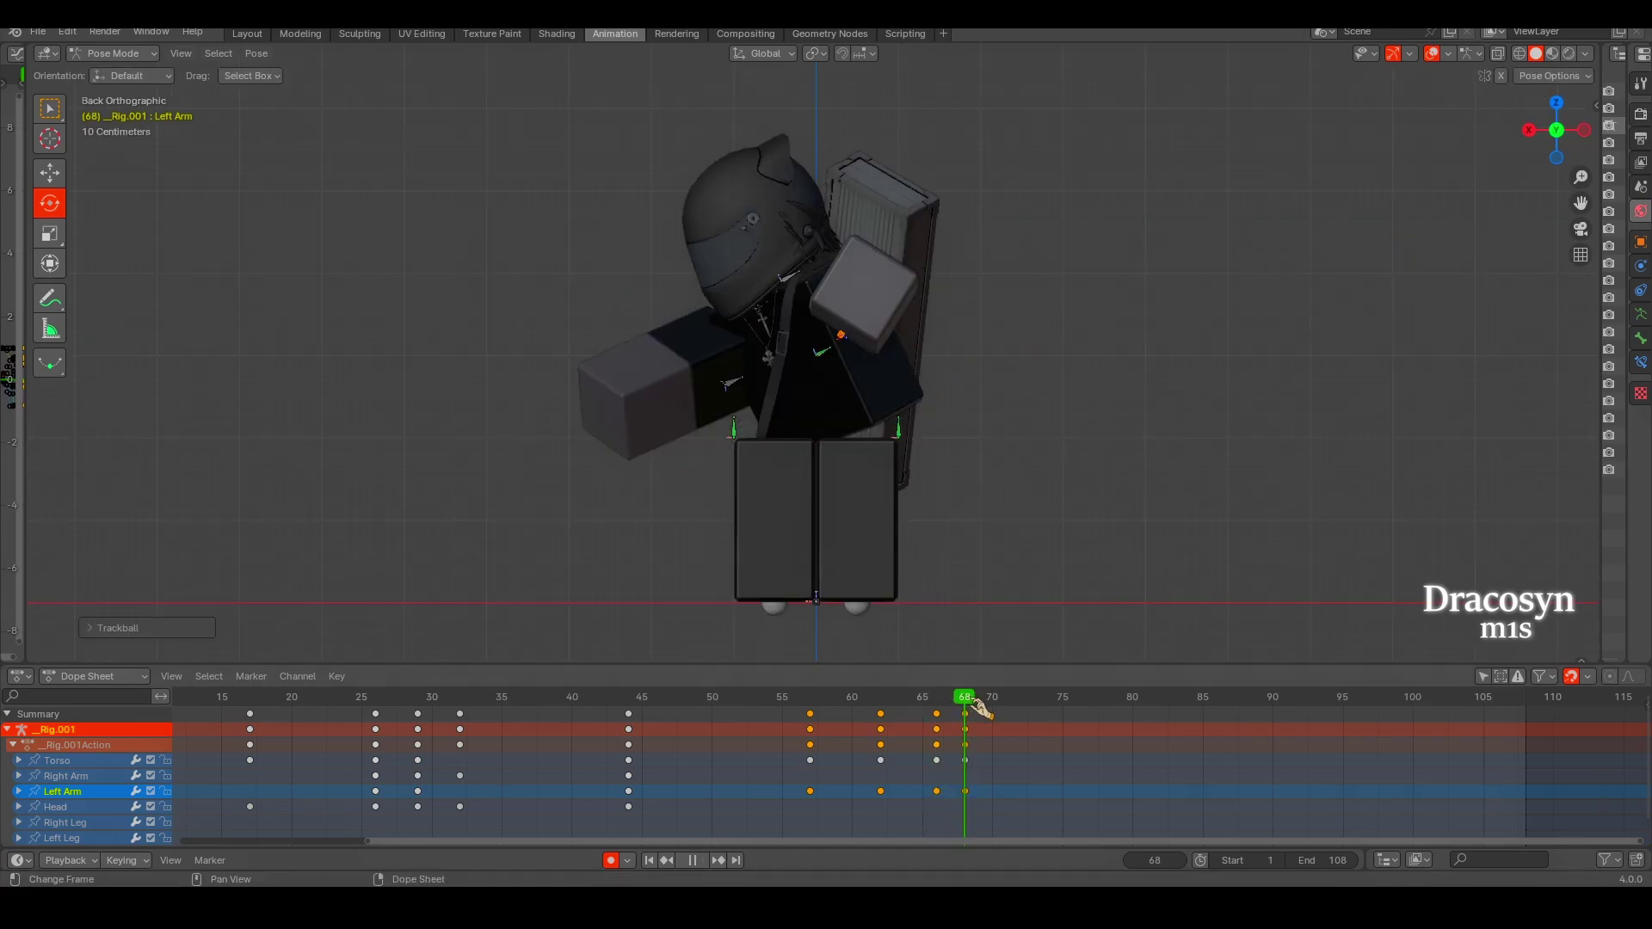
middle_click_drag(817, 362, 869, 344)
left_click(972, 698)
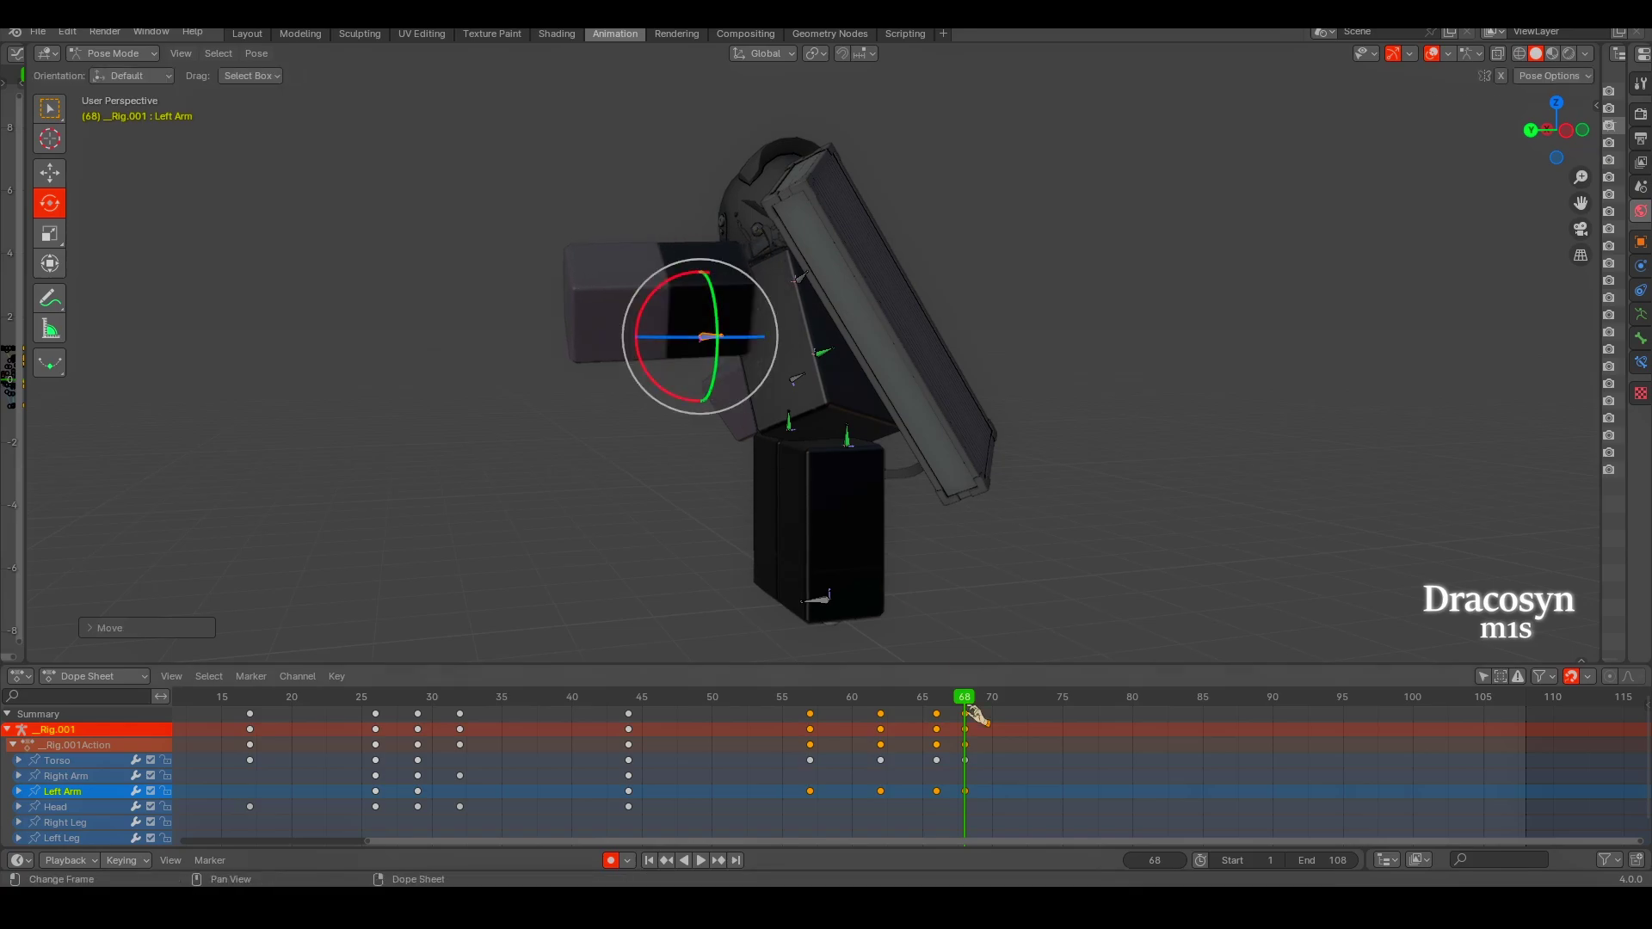
left_click_drag(964, 697, 1272, 697)
key("shift+ctrl+space")
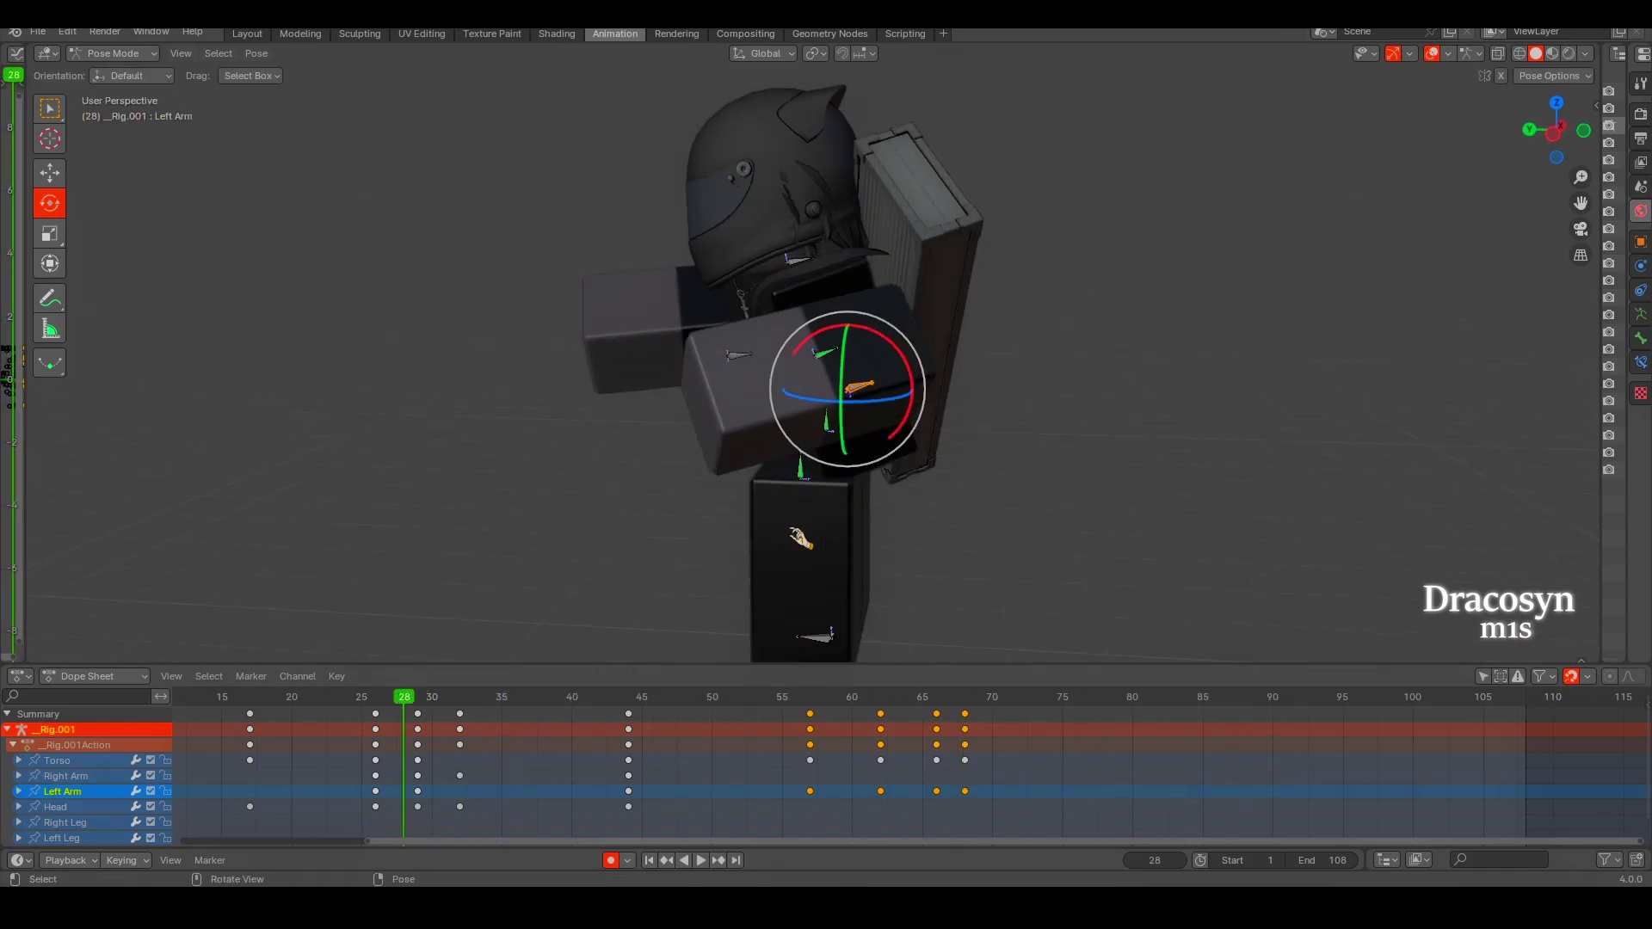
middle_click_drag(737, 553, 548, 650)
key("space")
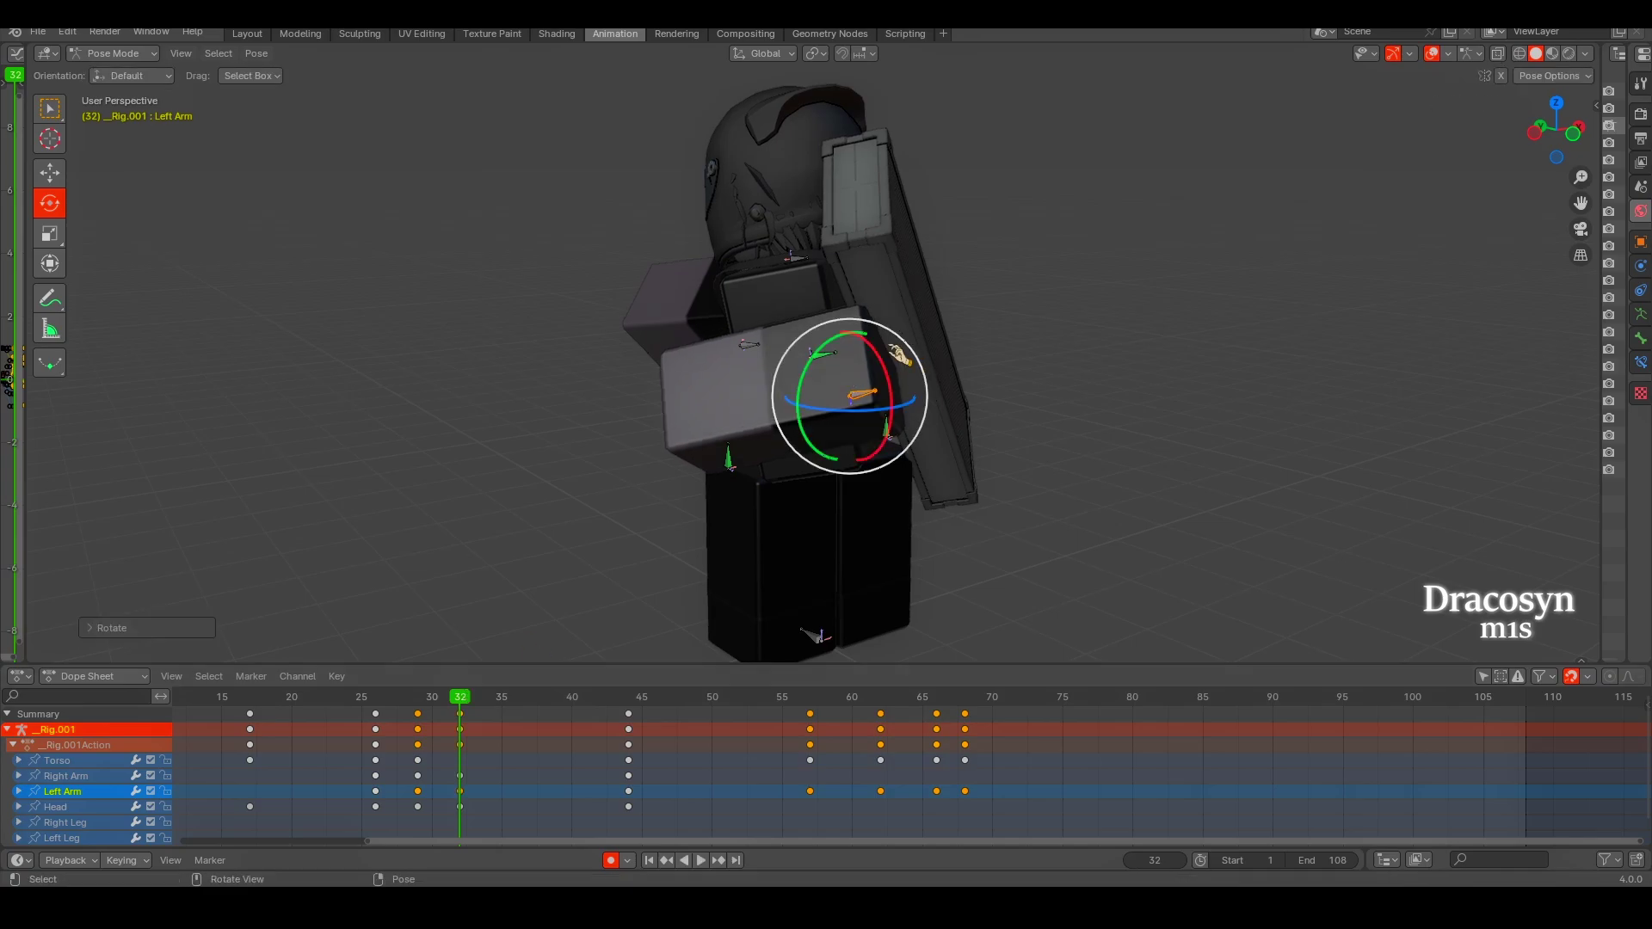
Step to the next keyframe near frame 29 and review the swing from the front.
key("Up")
key("space")
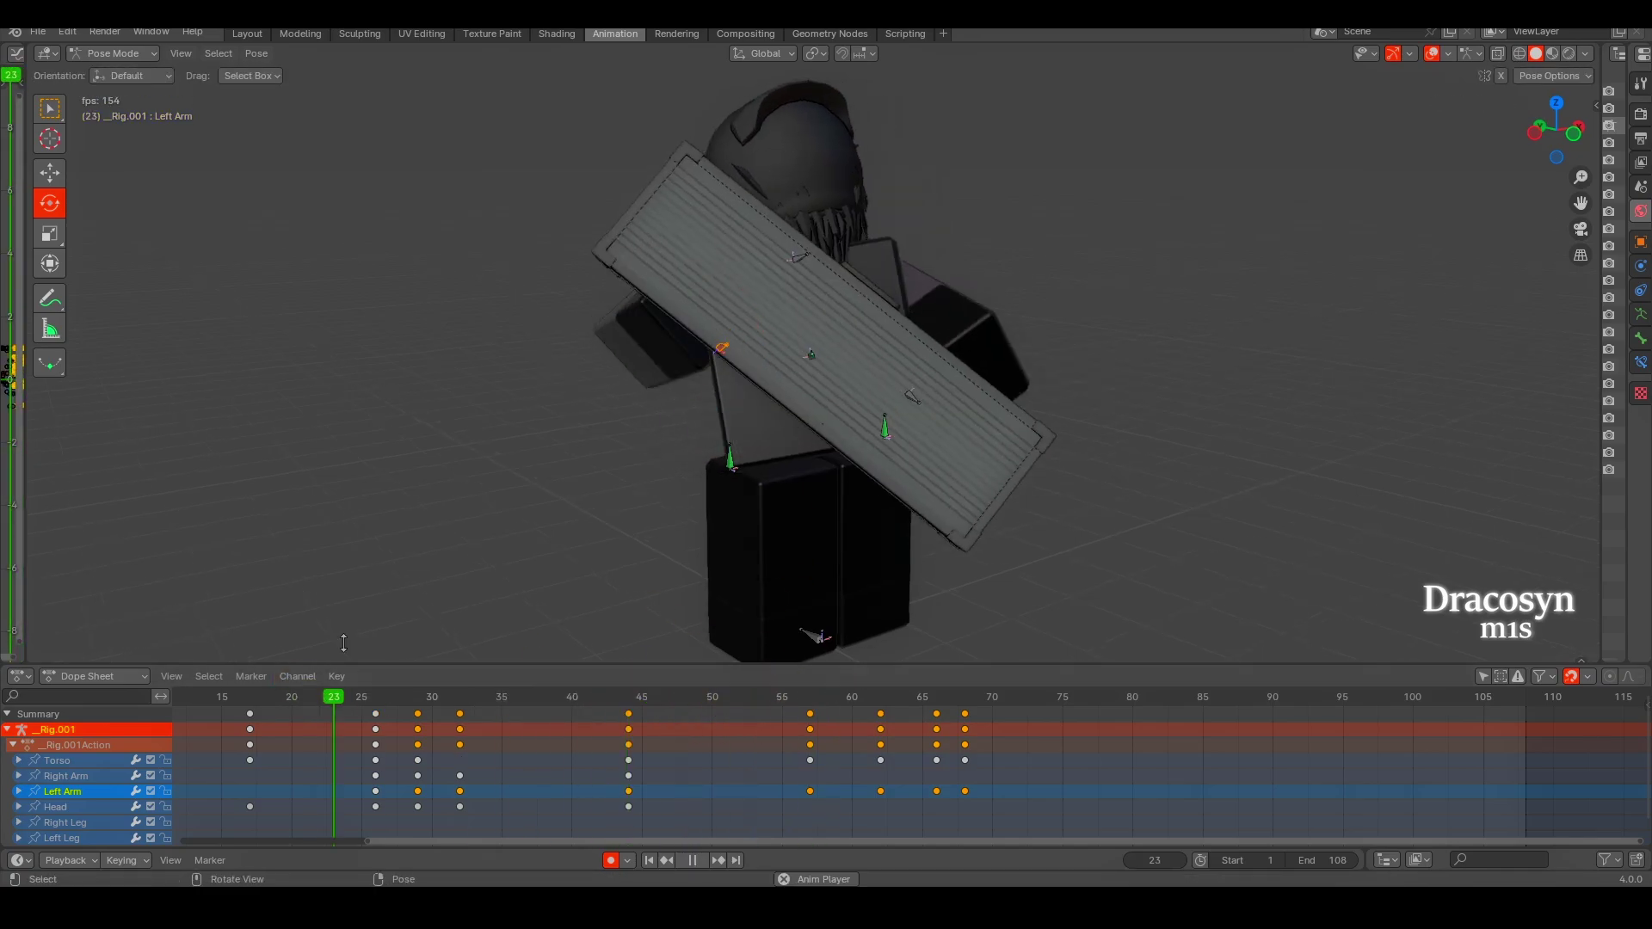
middle_click_drag(989, 602, 1264, 558)
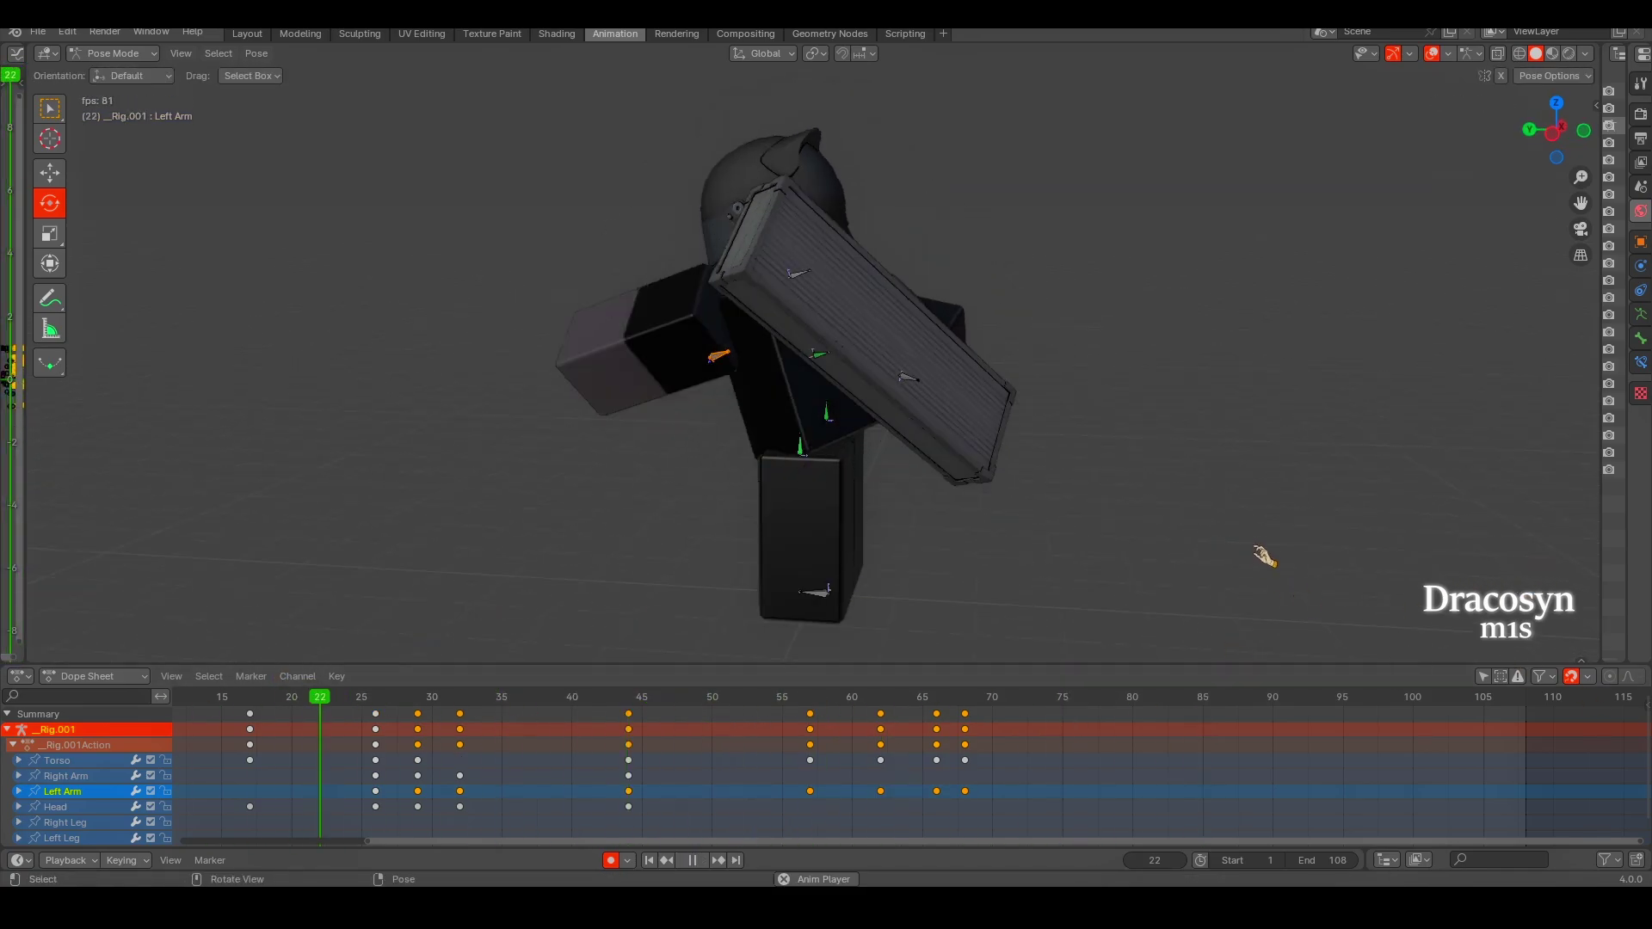
mouse_move(1050, 571)
middle_mouse_down()
mouse_move(1342, 498)
mouse_move(759, 592)
mouse_move(798, 381)
mouse_move(1125, 561)
middle_mouse_up()
key("space")
key("space")
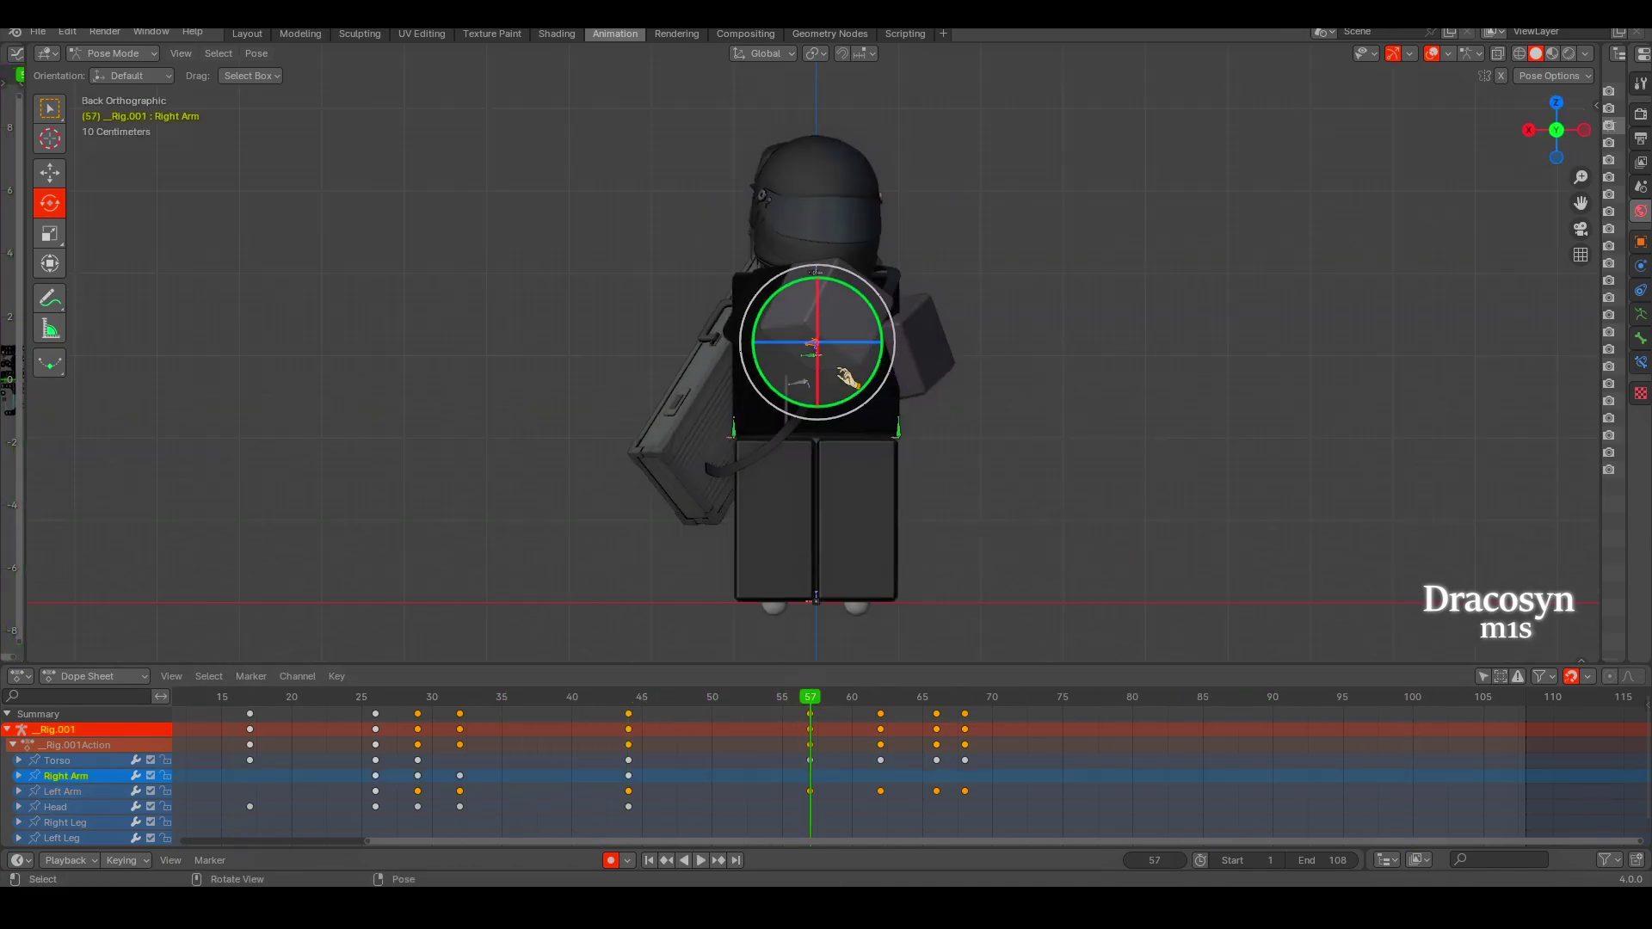
Pose the Right Arm at frames 57 and 62.
key("r")
key("r")
left_click(814, 697)
left_click_drag(814, 697, 898, 695)
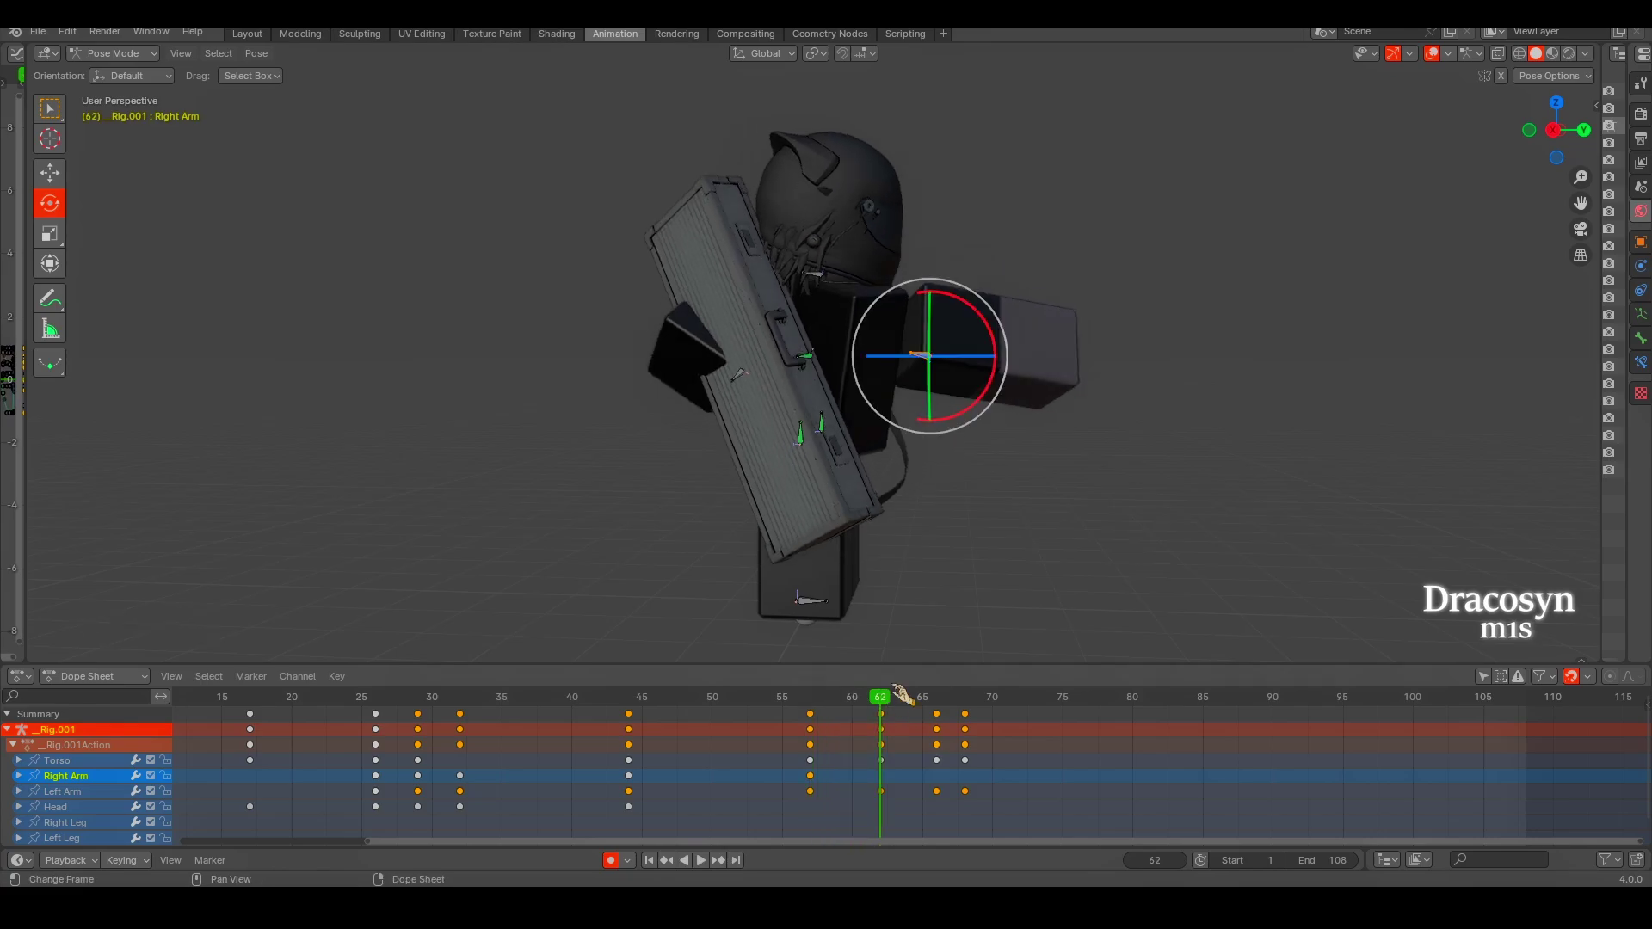
middle_click_drag(978, 404, 955, 417)
key("g")
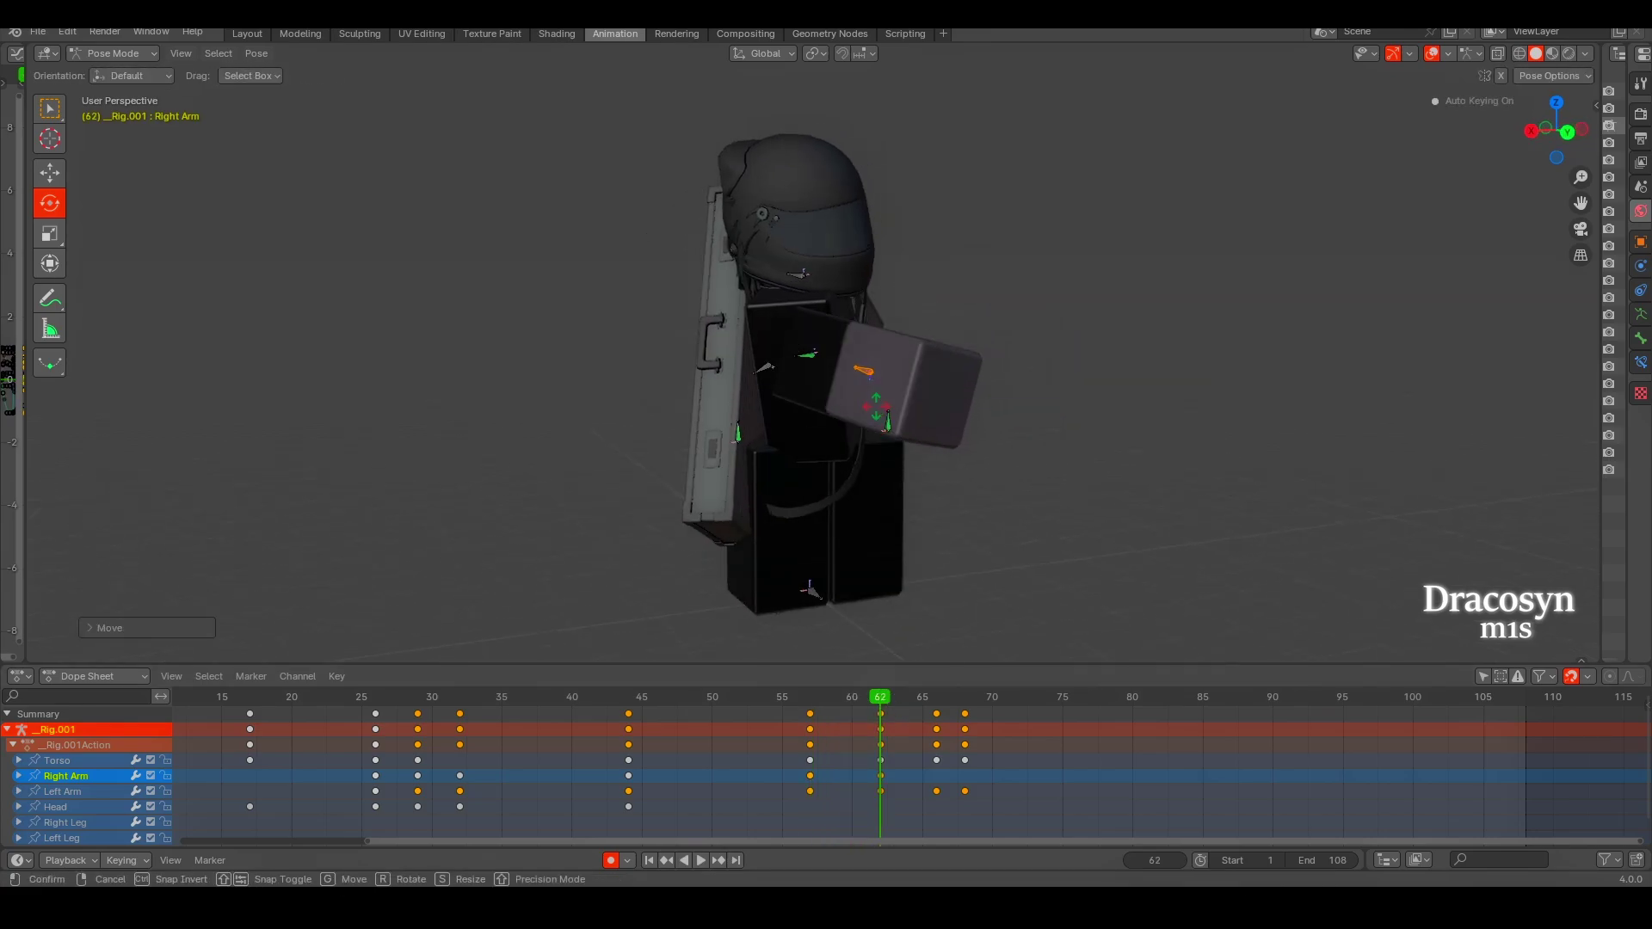
left_click(931, 446)
Move and rotate the Right Arm into its poses at frames 66 and 68.
mouse_move(932, 445)
middle_mouse_down()
mouse_move(982, 524)
mouse_move(955, 551)
mouse_move(778, 420)
middle_mouse_up()
key("Right")
key("Right")
key("Right")
key("g")
left_click(982, 524)
key("Right")
key("Right")
key("r")
key("r")
left_click(817, 447)
Play back the swing to review the Right Arm poses.
key("space")
middle_click_drag(862, 357, 657, 601)
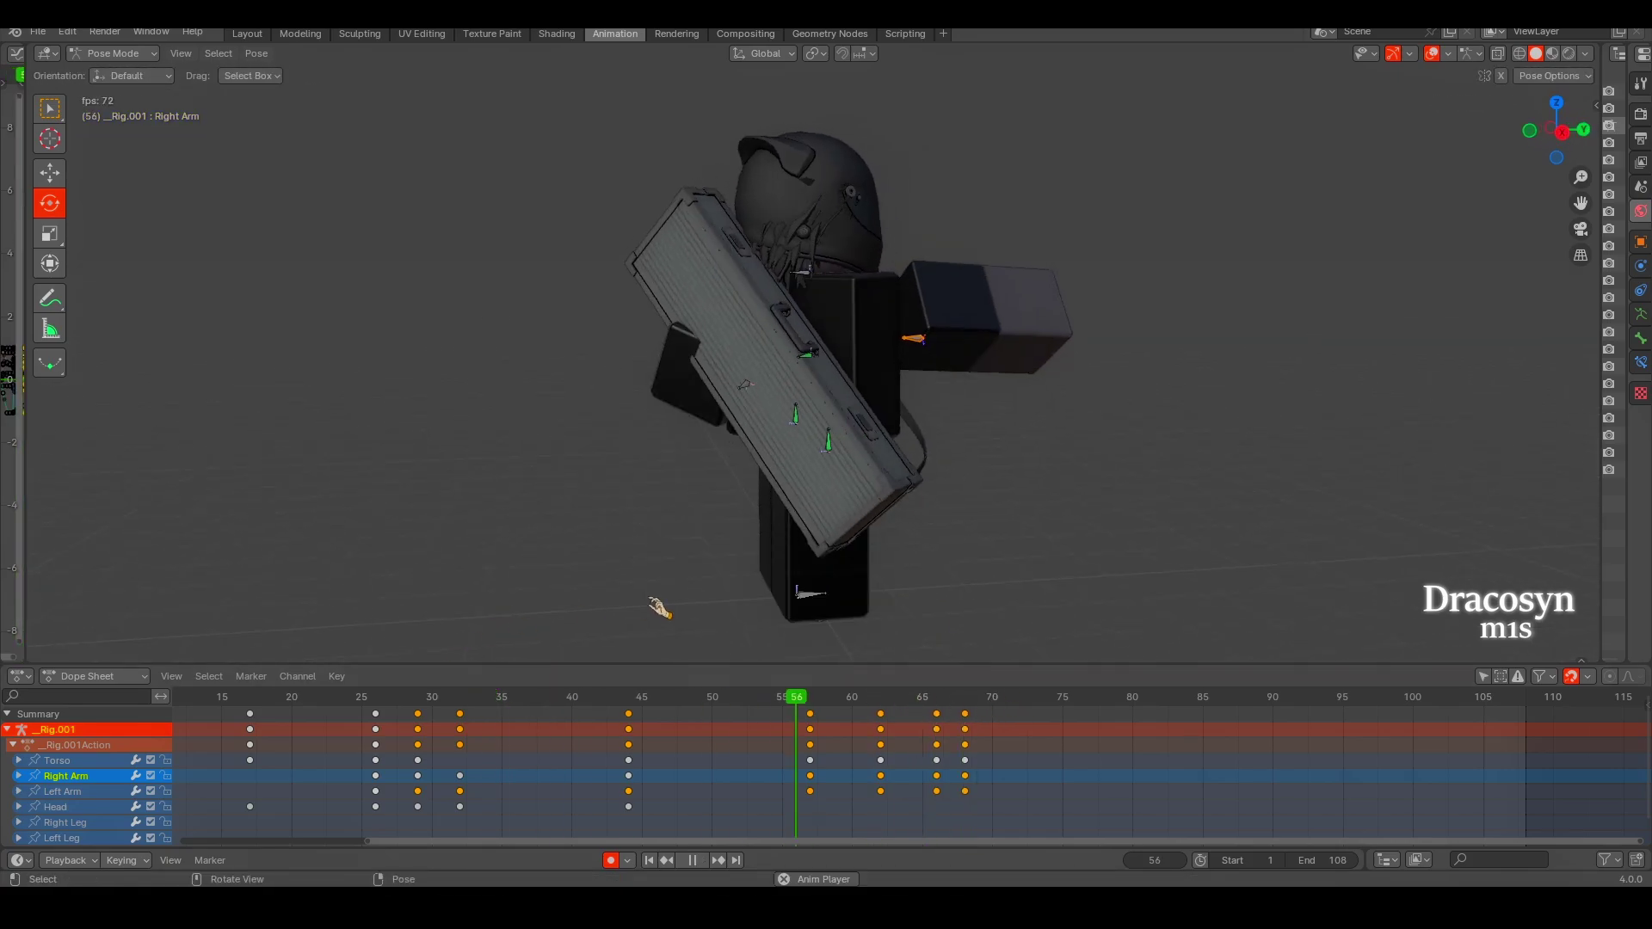
key("space")
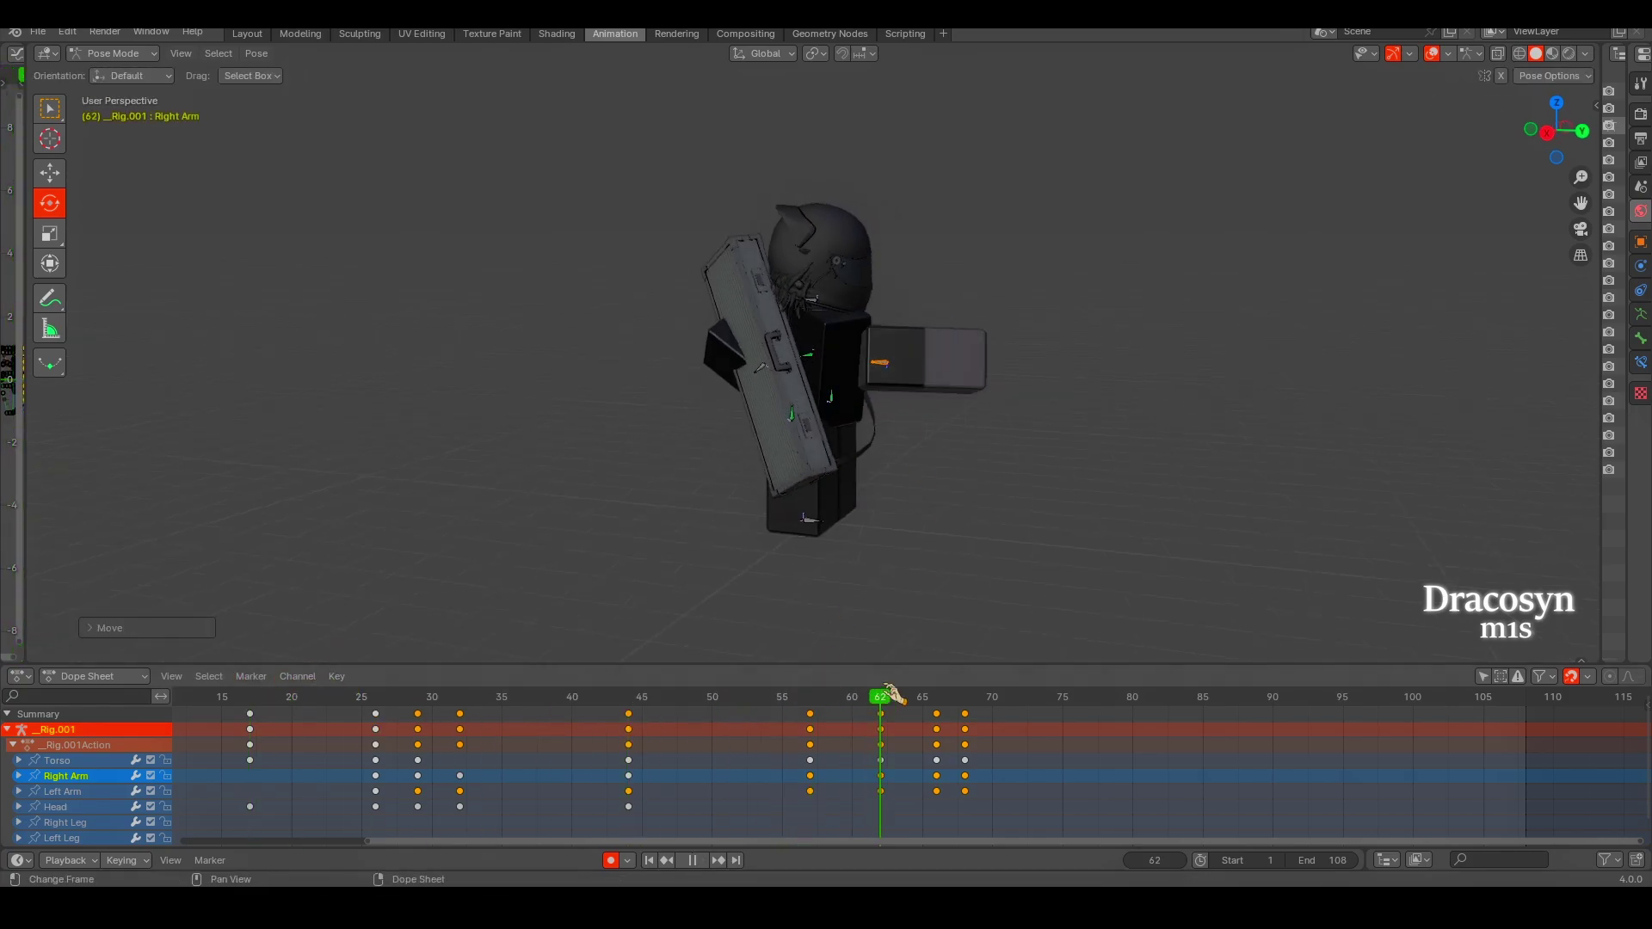
left_click_drag(881, 698, 1132, 699)
key("space")
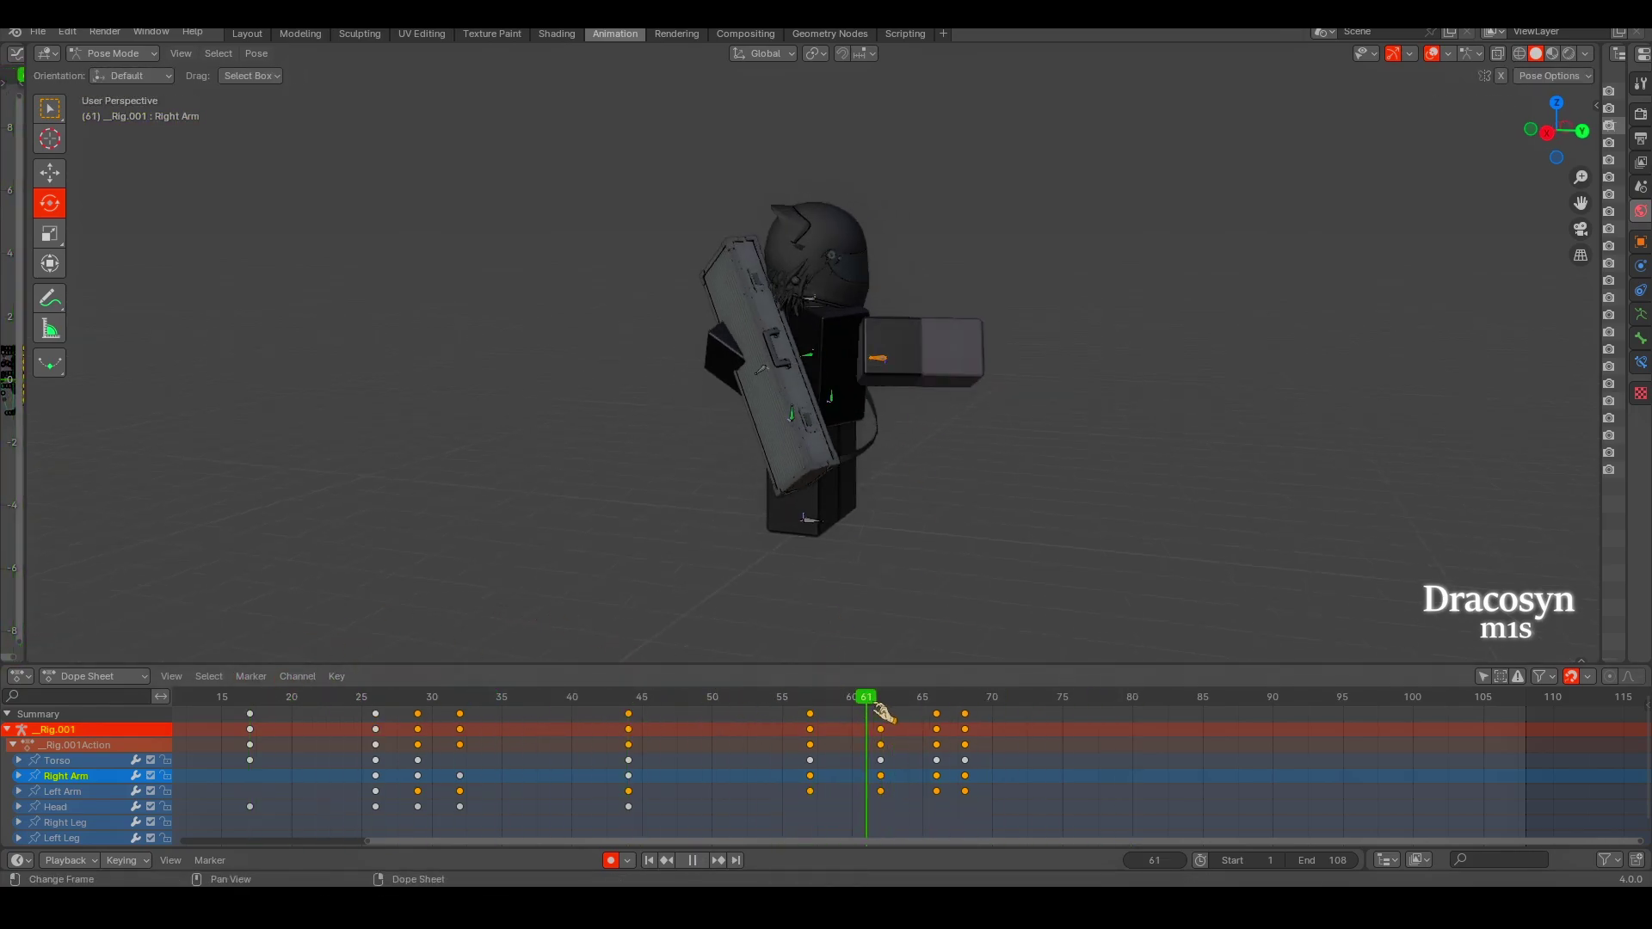
Refine the Right Arm rotation at frames 66 and 68.
key("r")
left_click_drag(905, 696, 964, 699)
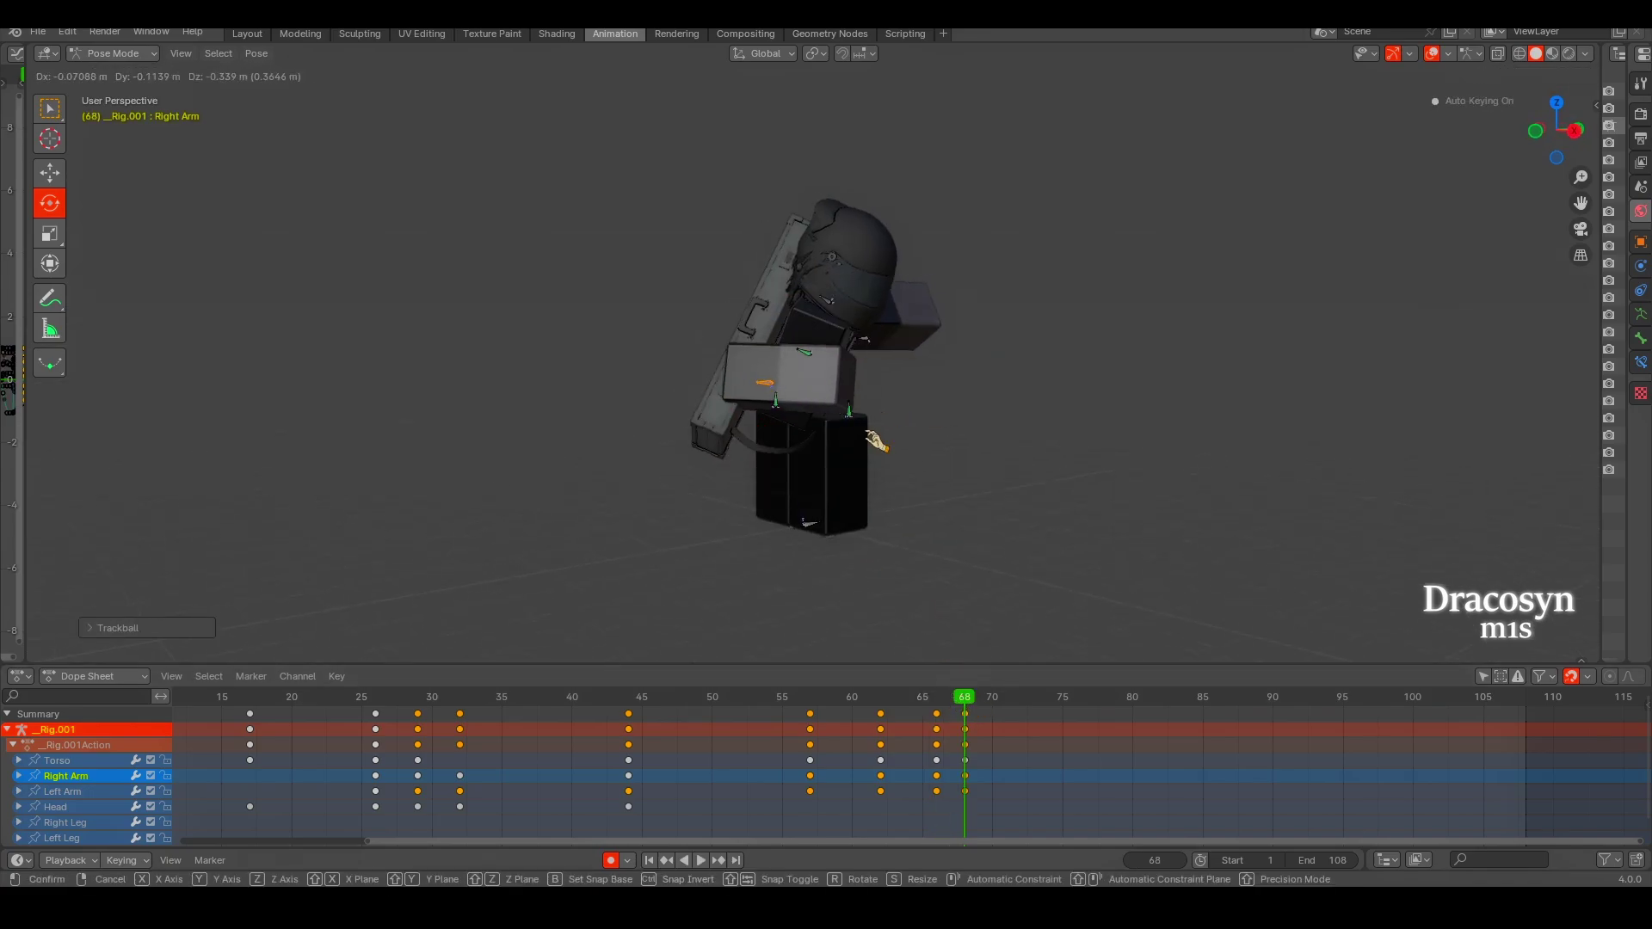
key("r")
key("r")
left_click(858, 422)
key("g")
left_click(840, 696)
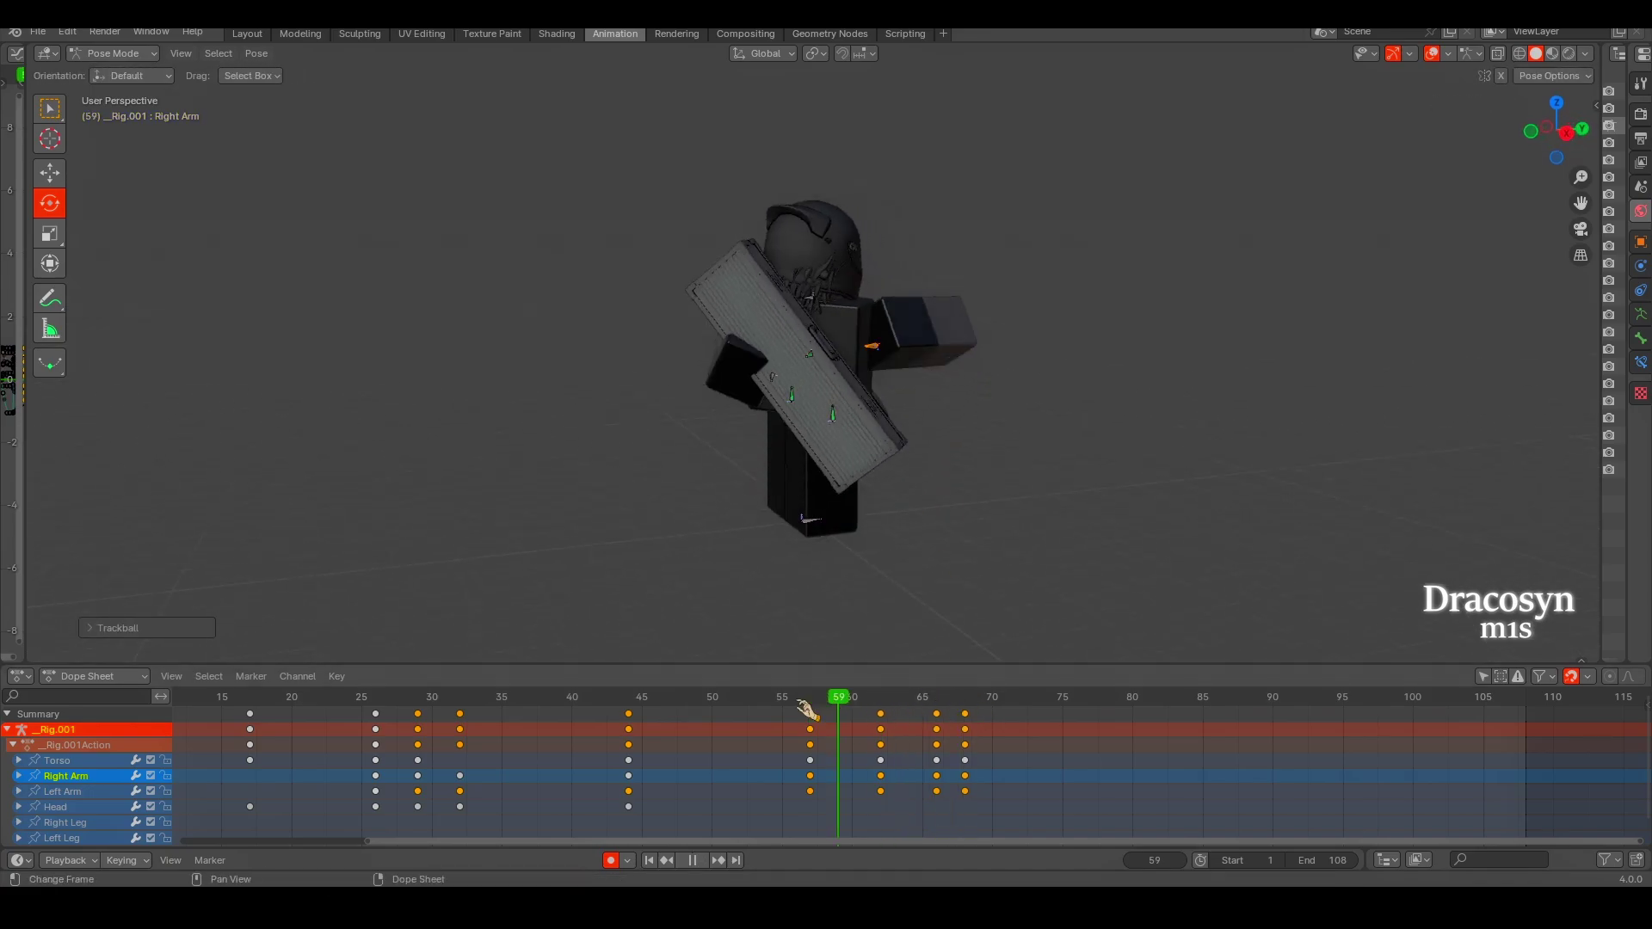
Replay the animation from several angles to check the Right Arm swing.
key("space")
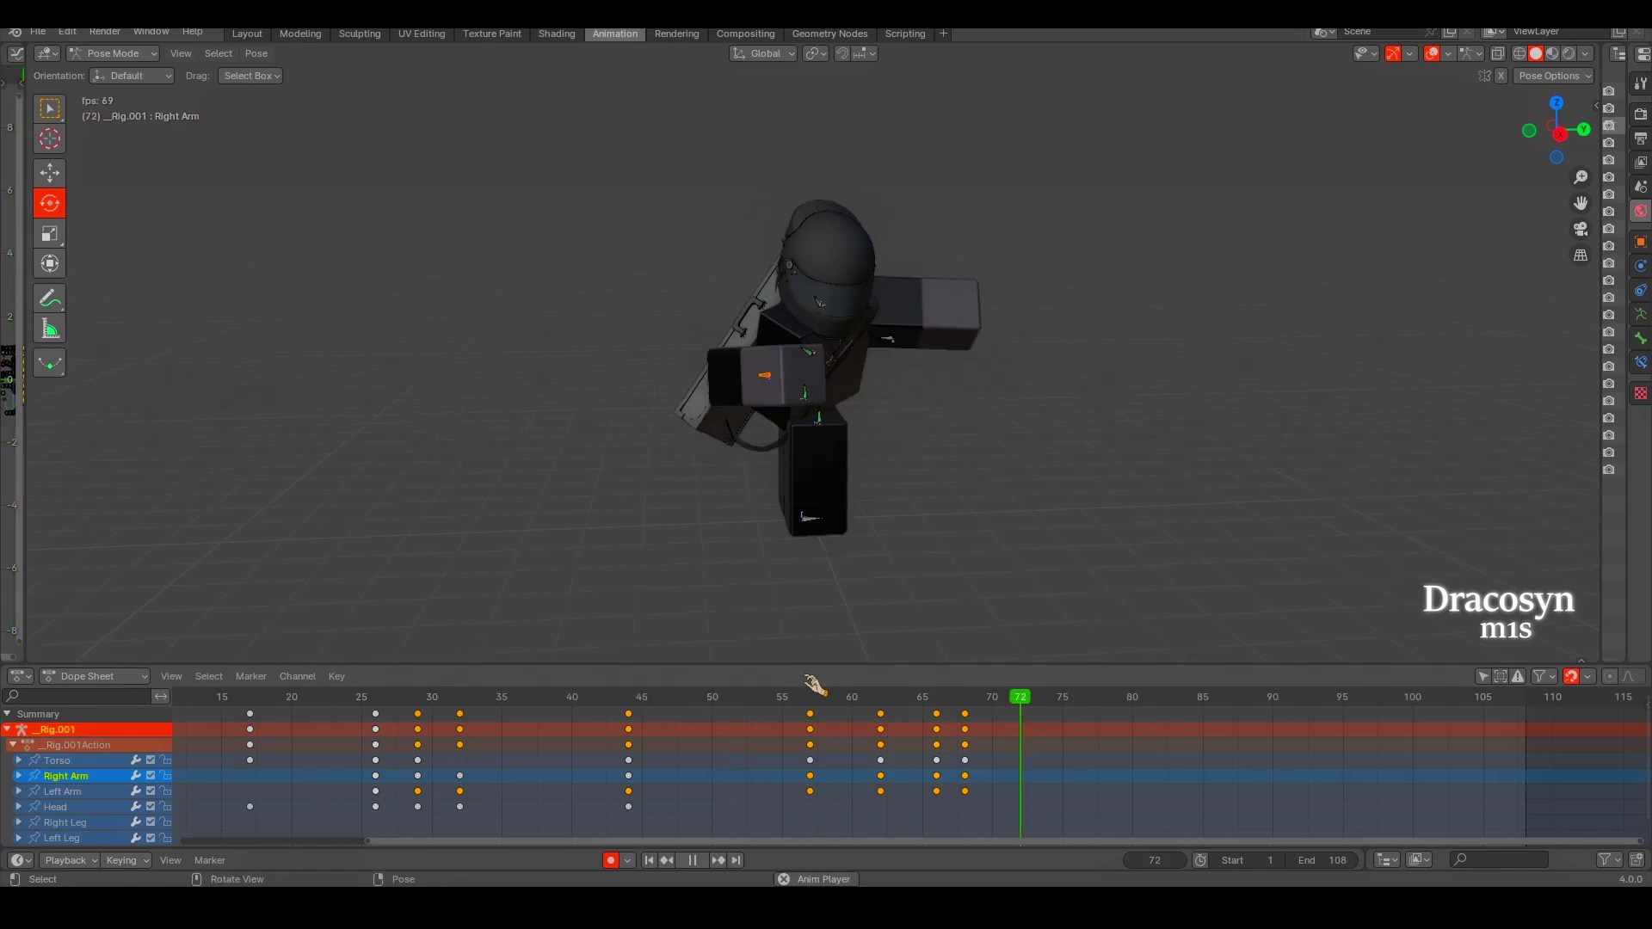
left_click_drag(873, 698, 895, 698)
key("space")
middle_click_drag(894, 602, 858, 590)
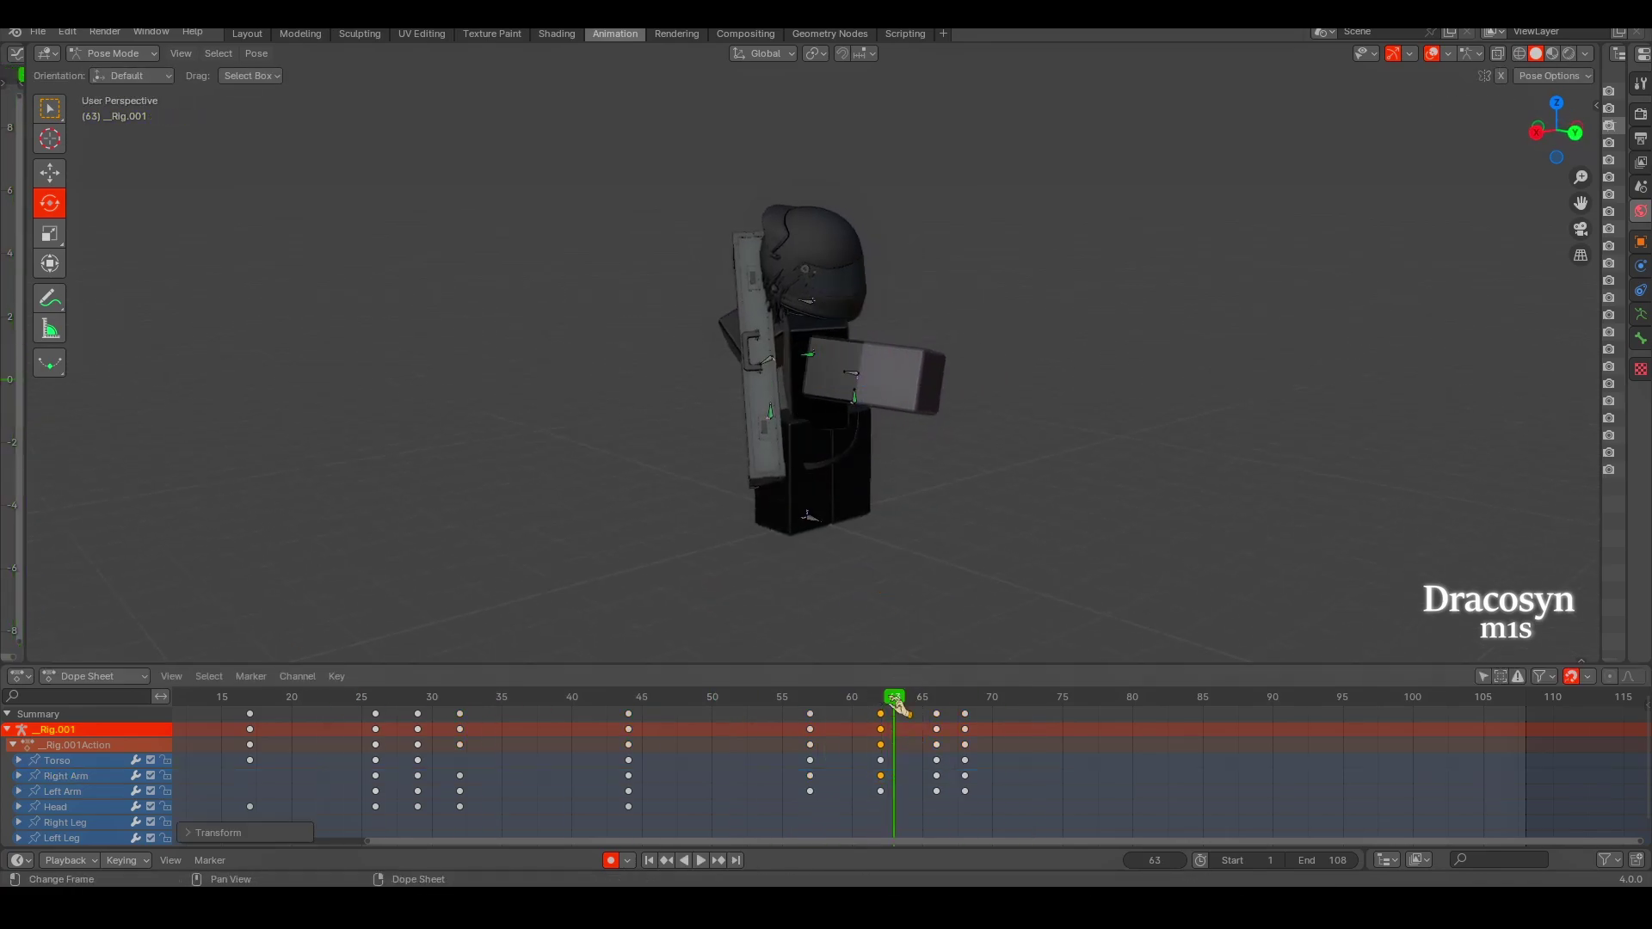
key("space")
key("space")
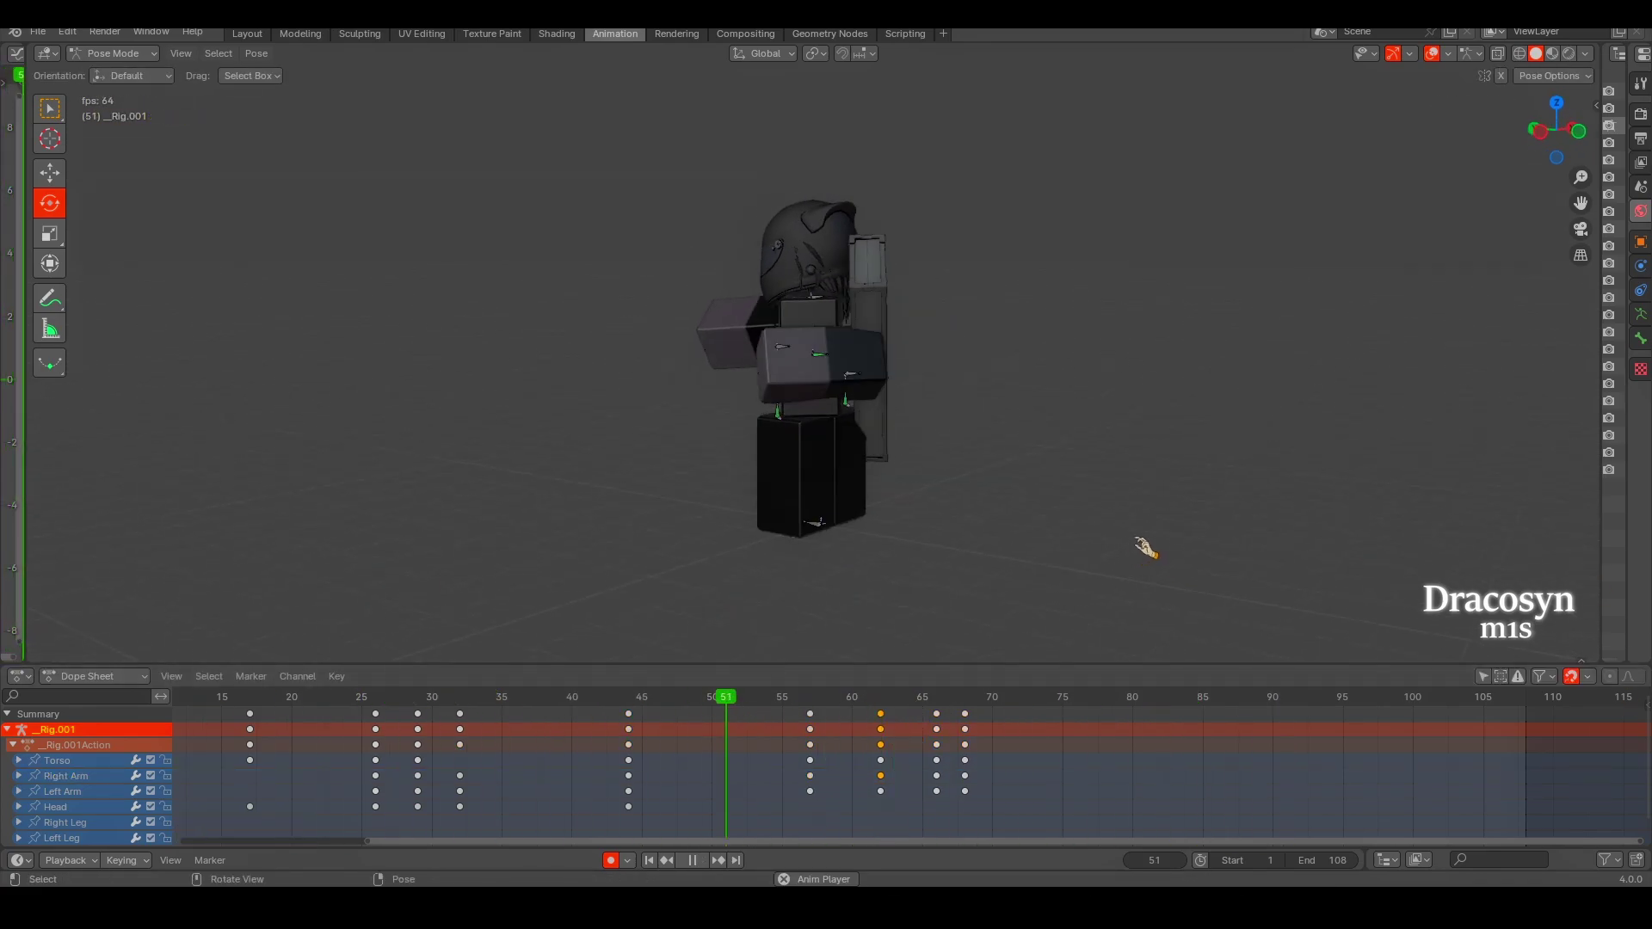
middle_click_drag(951, 654, 567, 546)
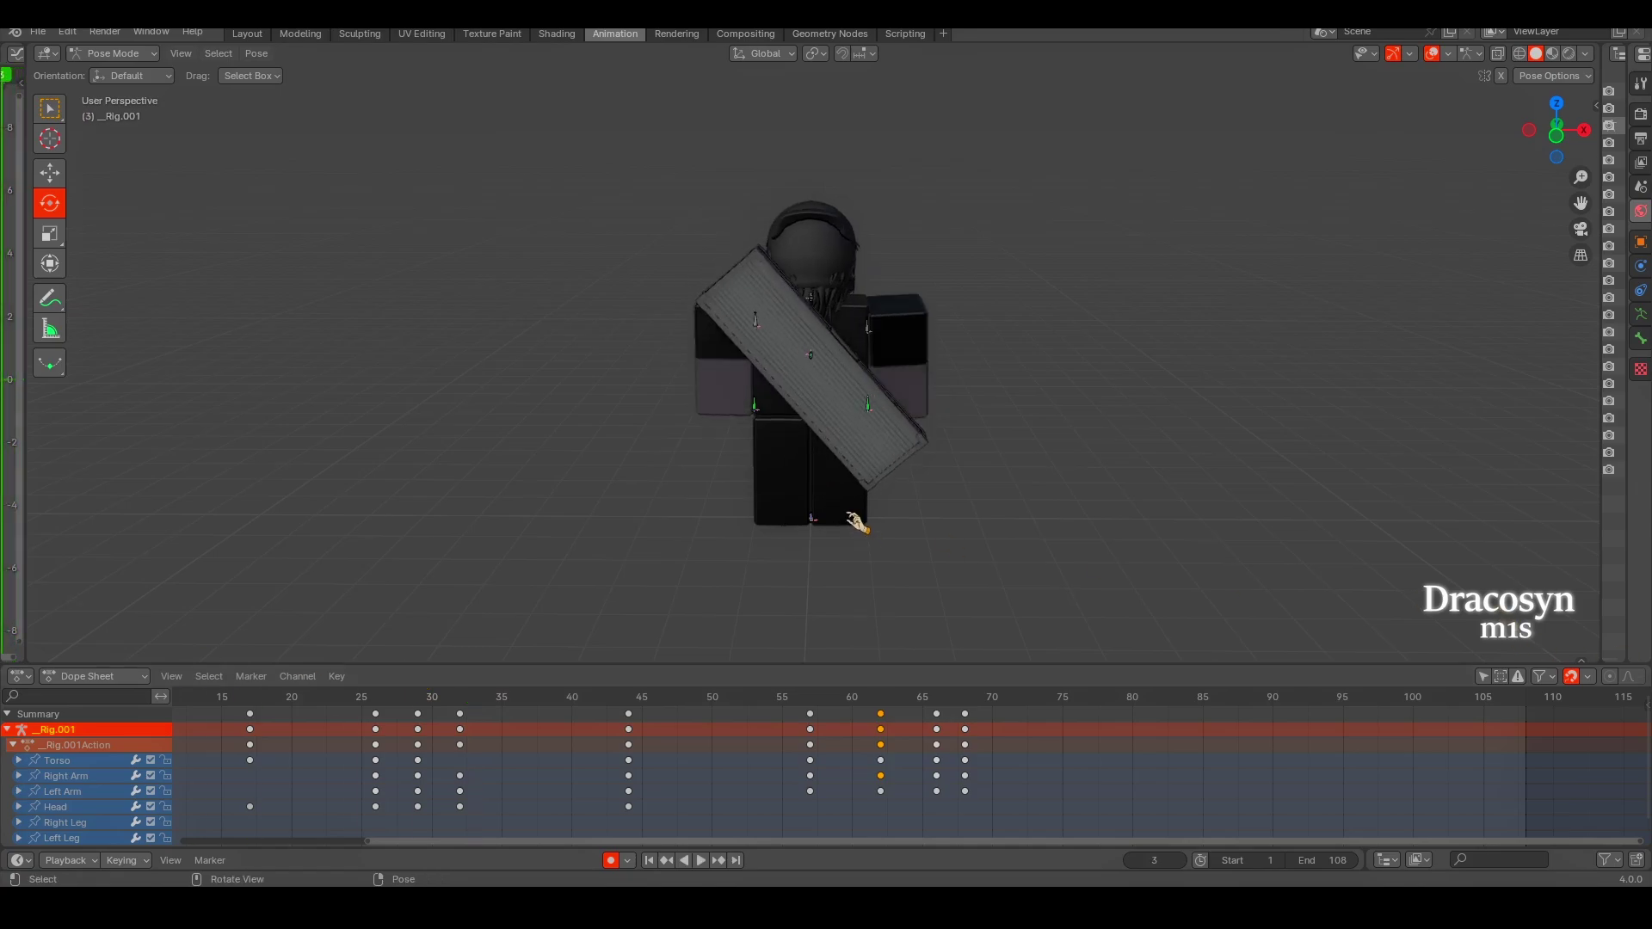
key("Escape")
scroll(798, 614, "down", 20, "alt")
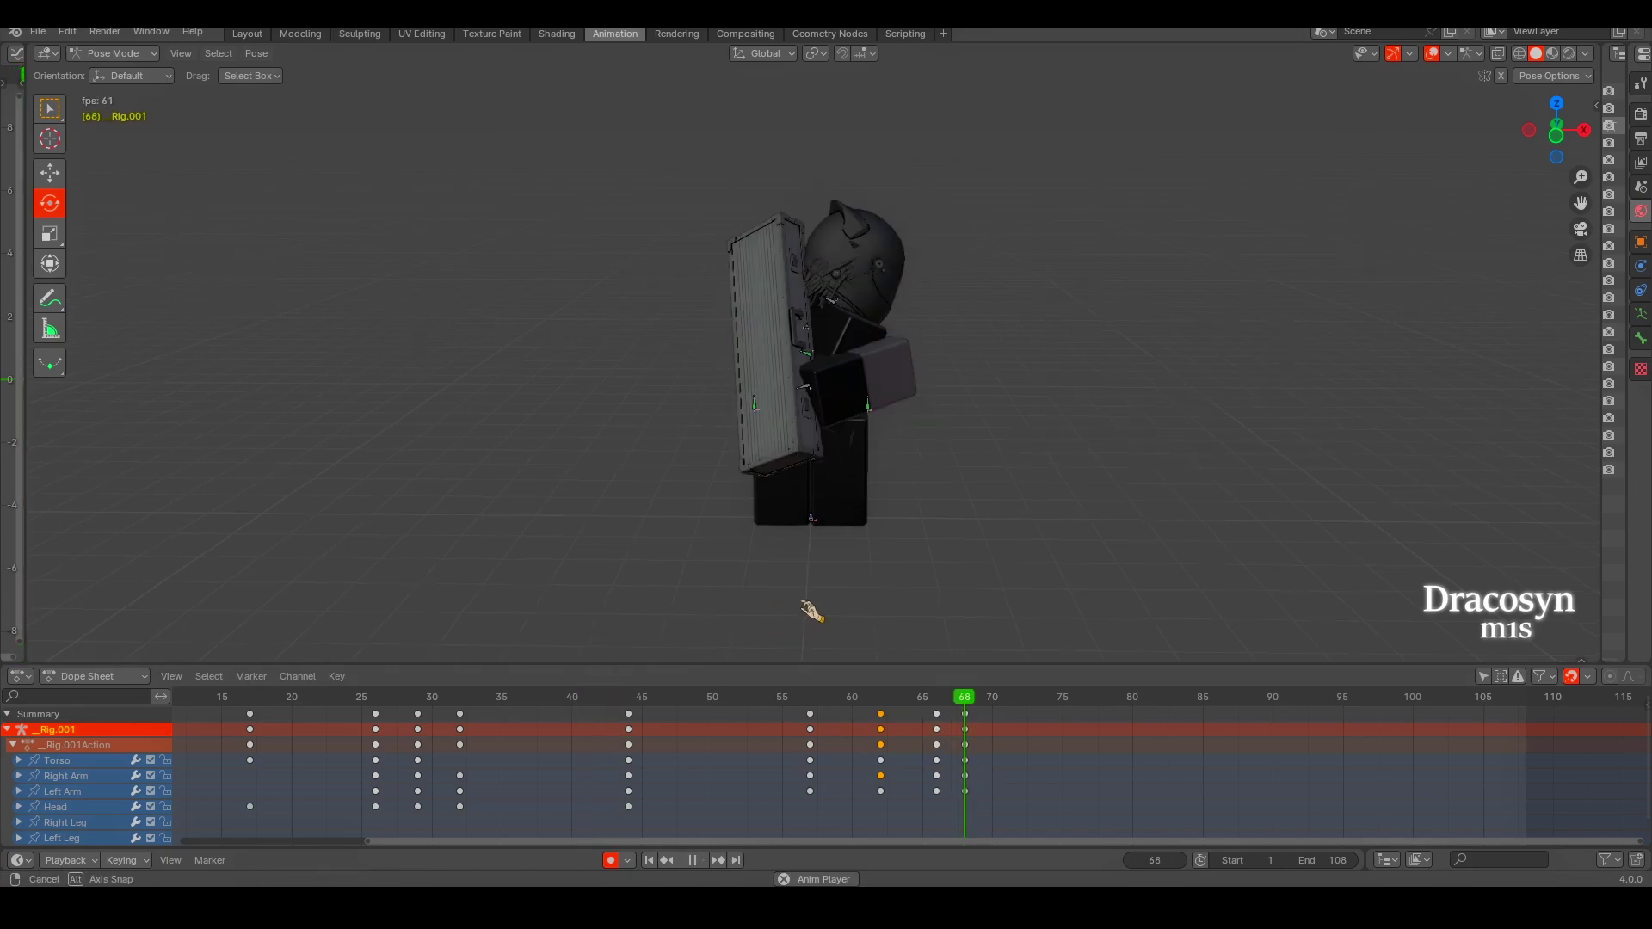
Rotate the Torso into a follow-through pose at frame 81 and preview it.
key("space")
mouse_move(786, 593)
middle_mouse_down()
mouse_move(912, 594)
mouse_move(855, 585)
middle_mouse_up()
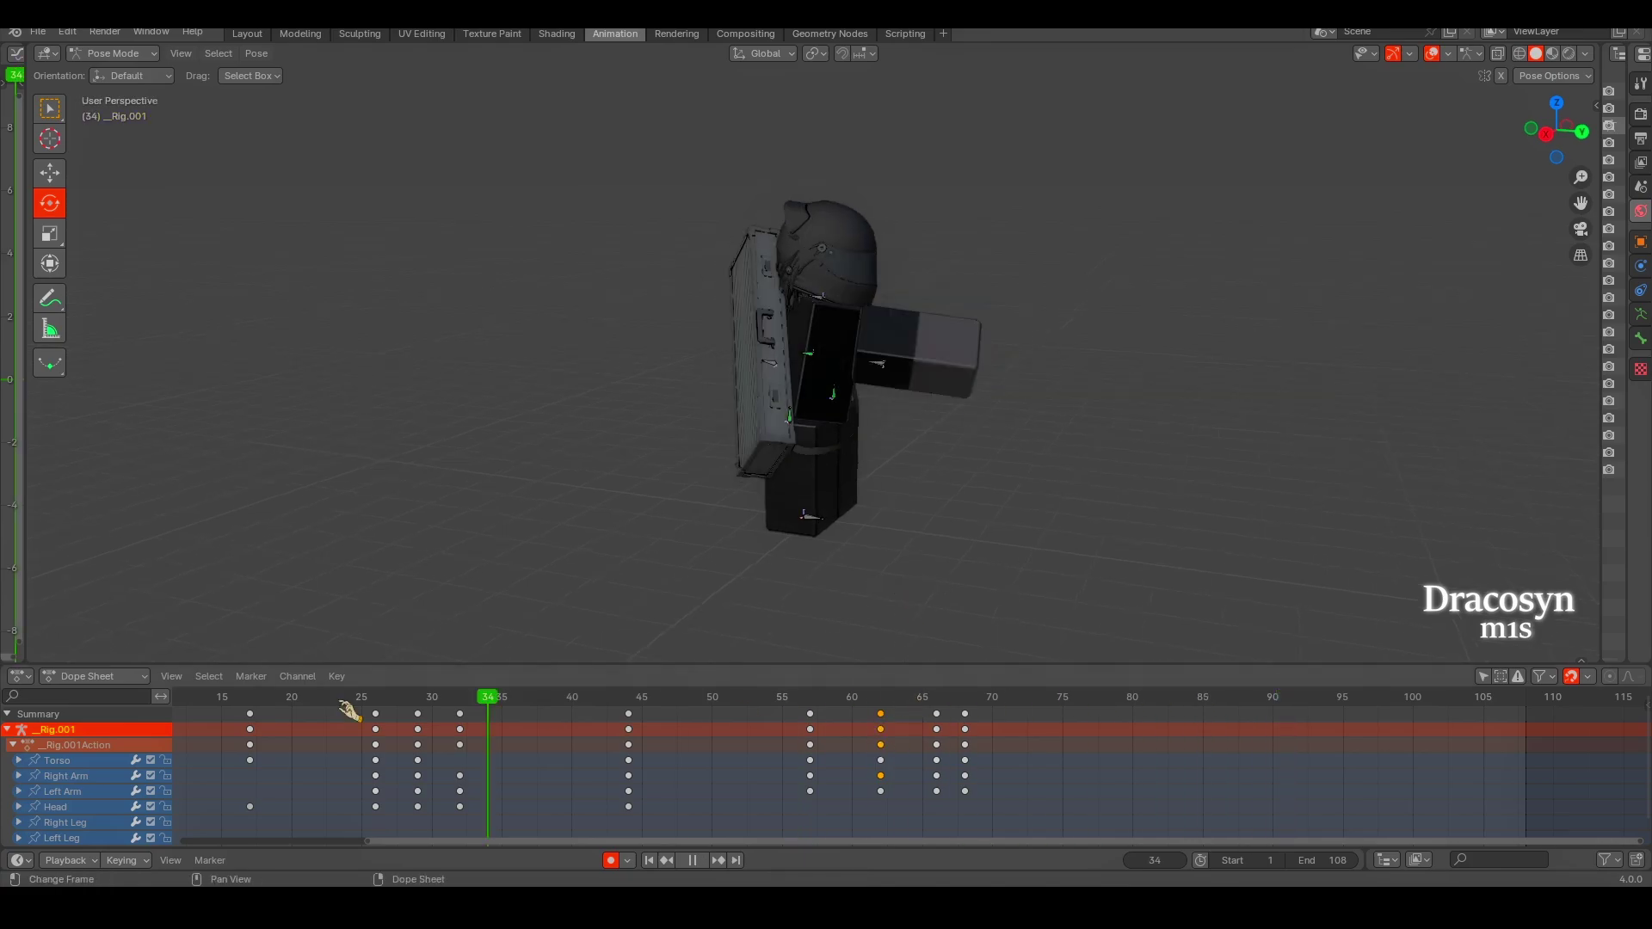
left_click_drag(1006, 699, 1019, 715)
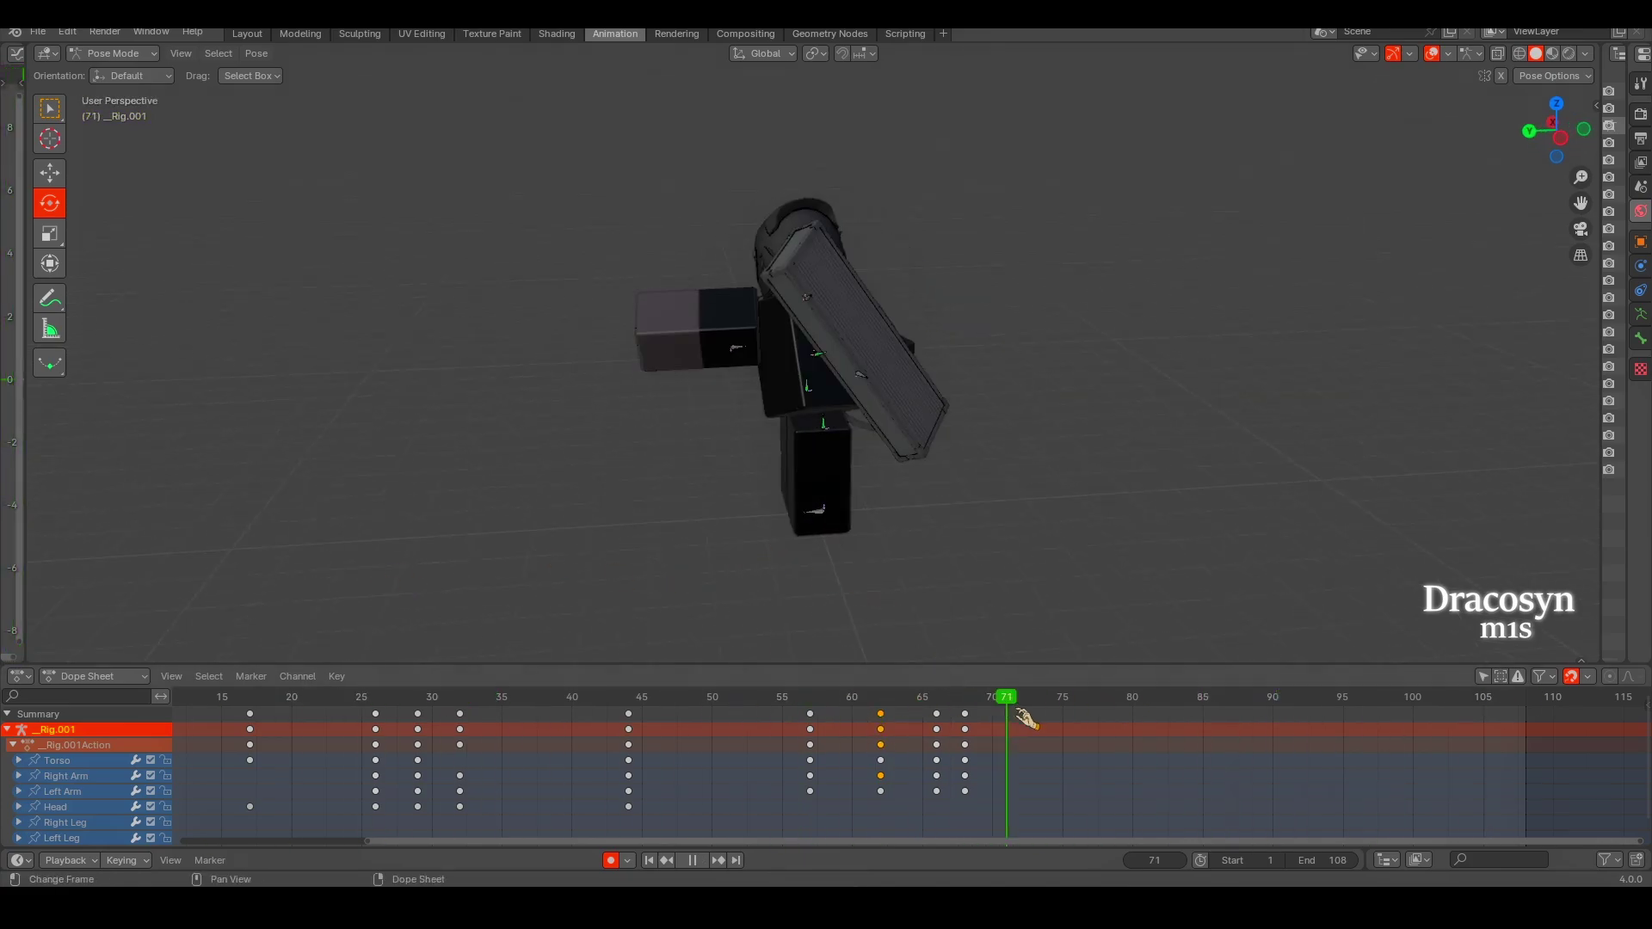
left_click(1147, 740)
left_click(813, 357)
scroll(888, 325, "up", 3)
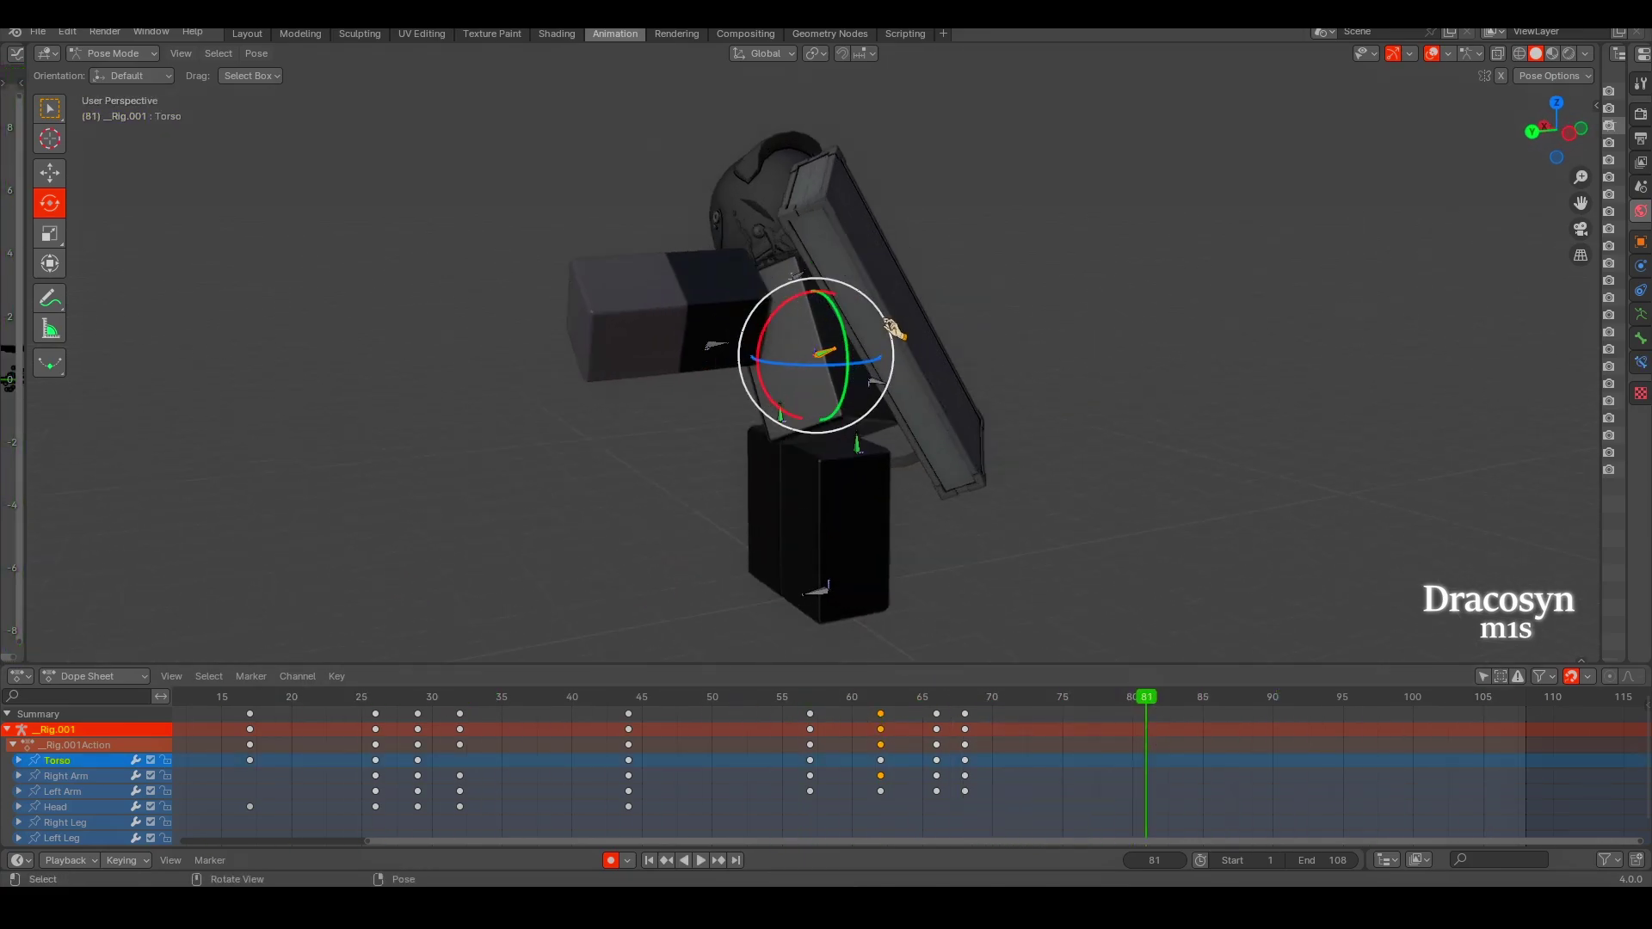
left_click_drag(886, 350, 830, 351)
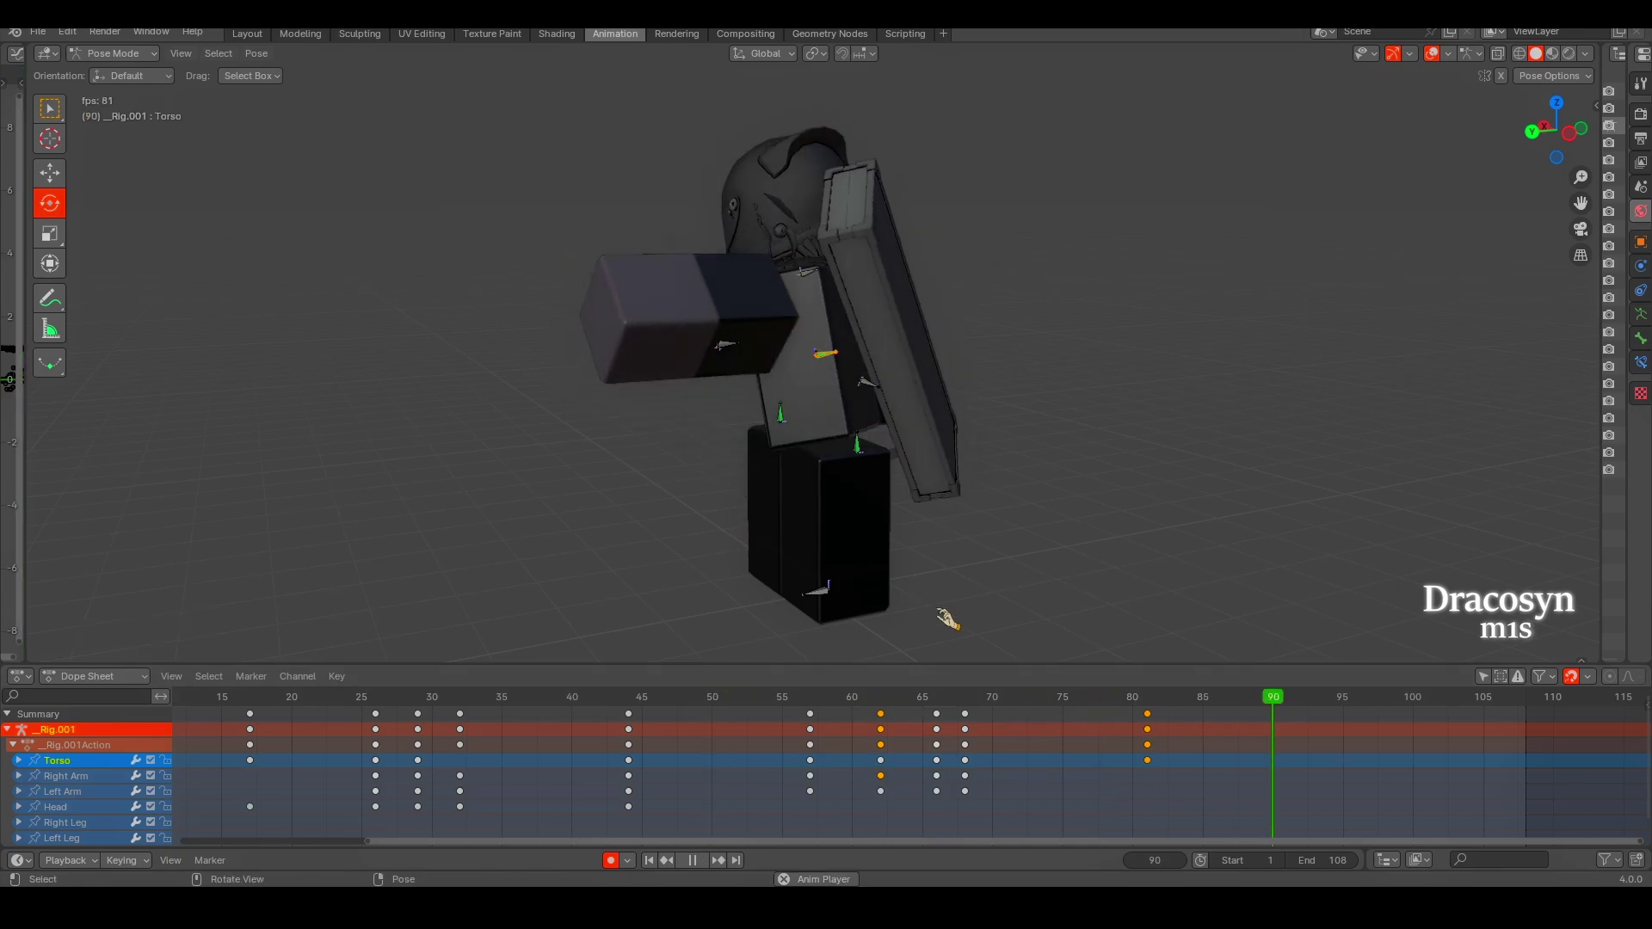
key("space")
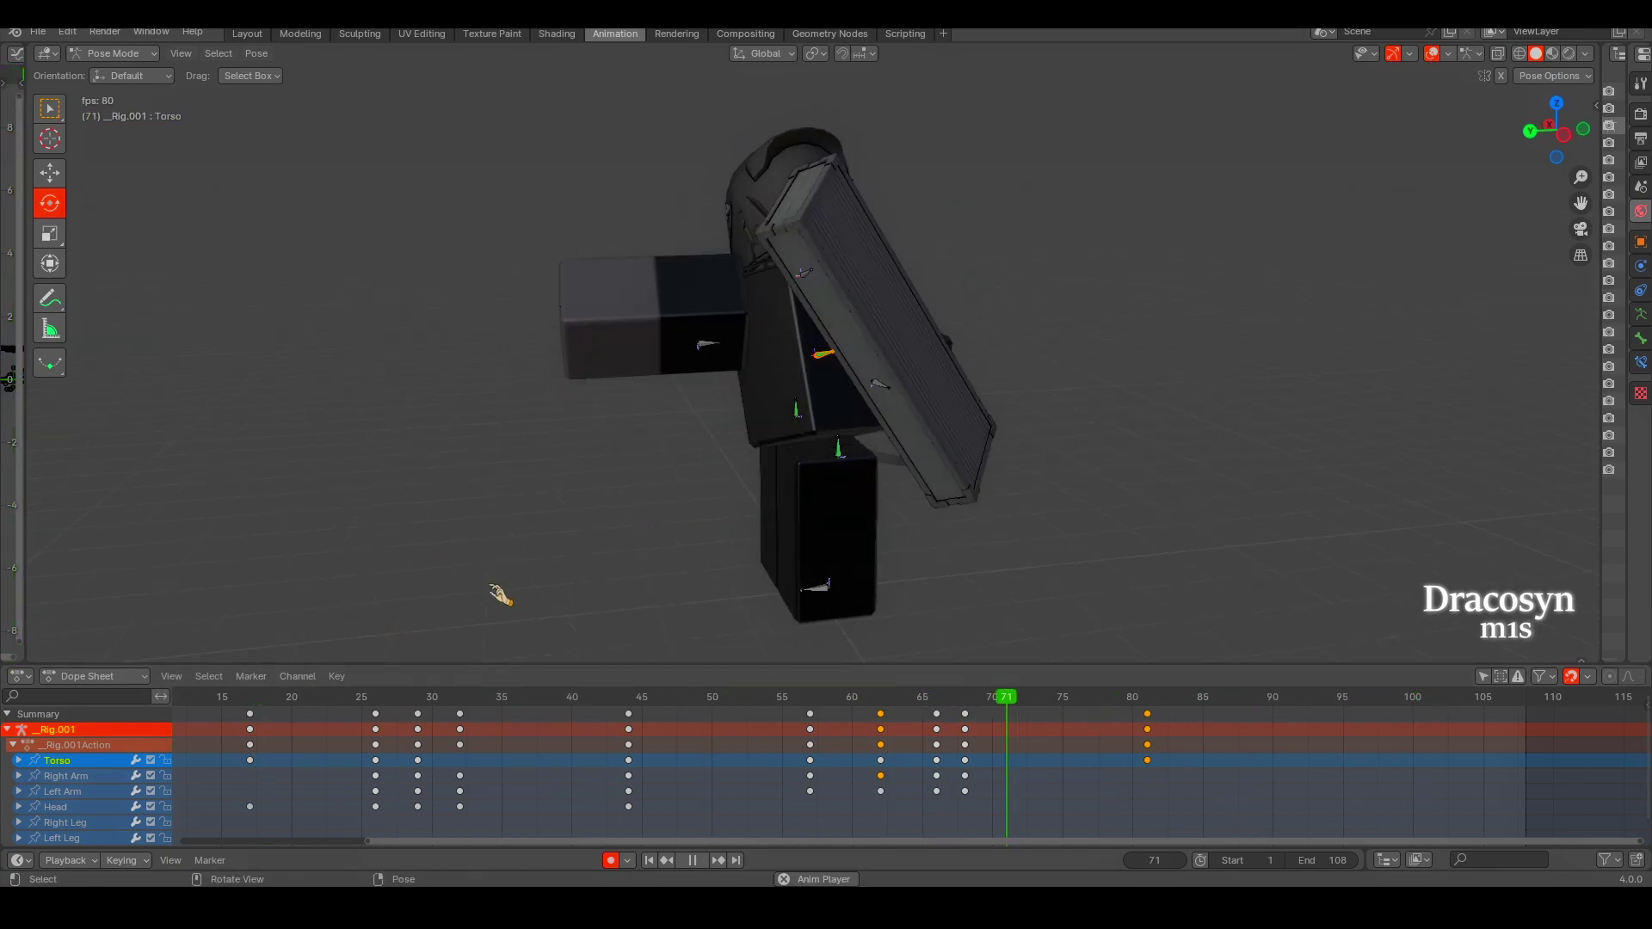
key("space")
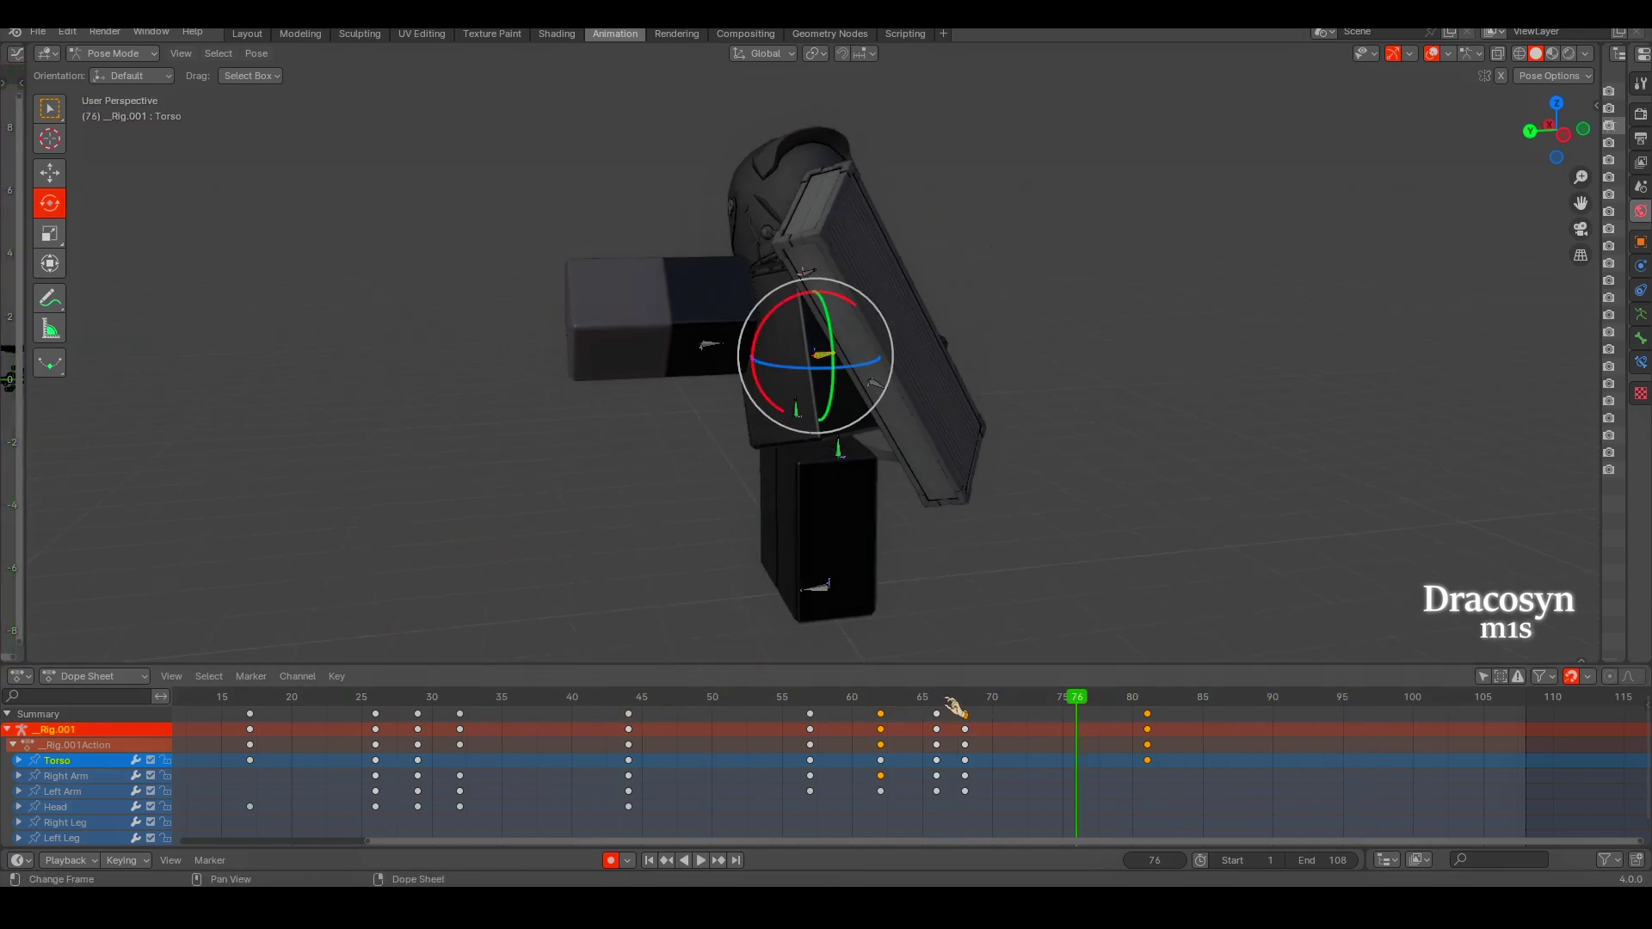
Select the Left Arm bone and rotate it into a pose at frame 70.
left_click(964, 698)
key("n")
left_click(1590, 465)
key("n")
left_click(689, 361)
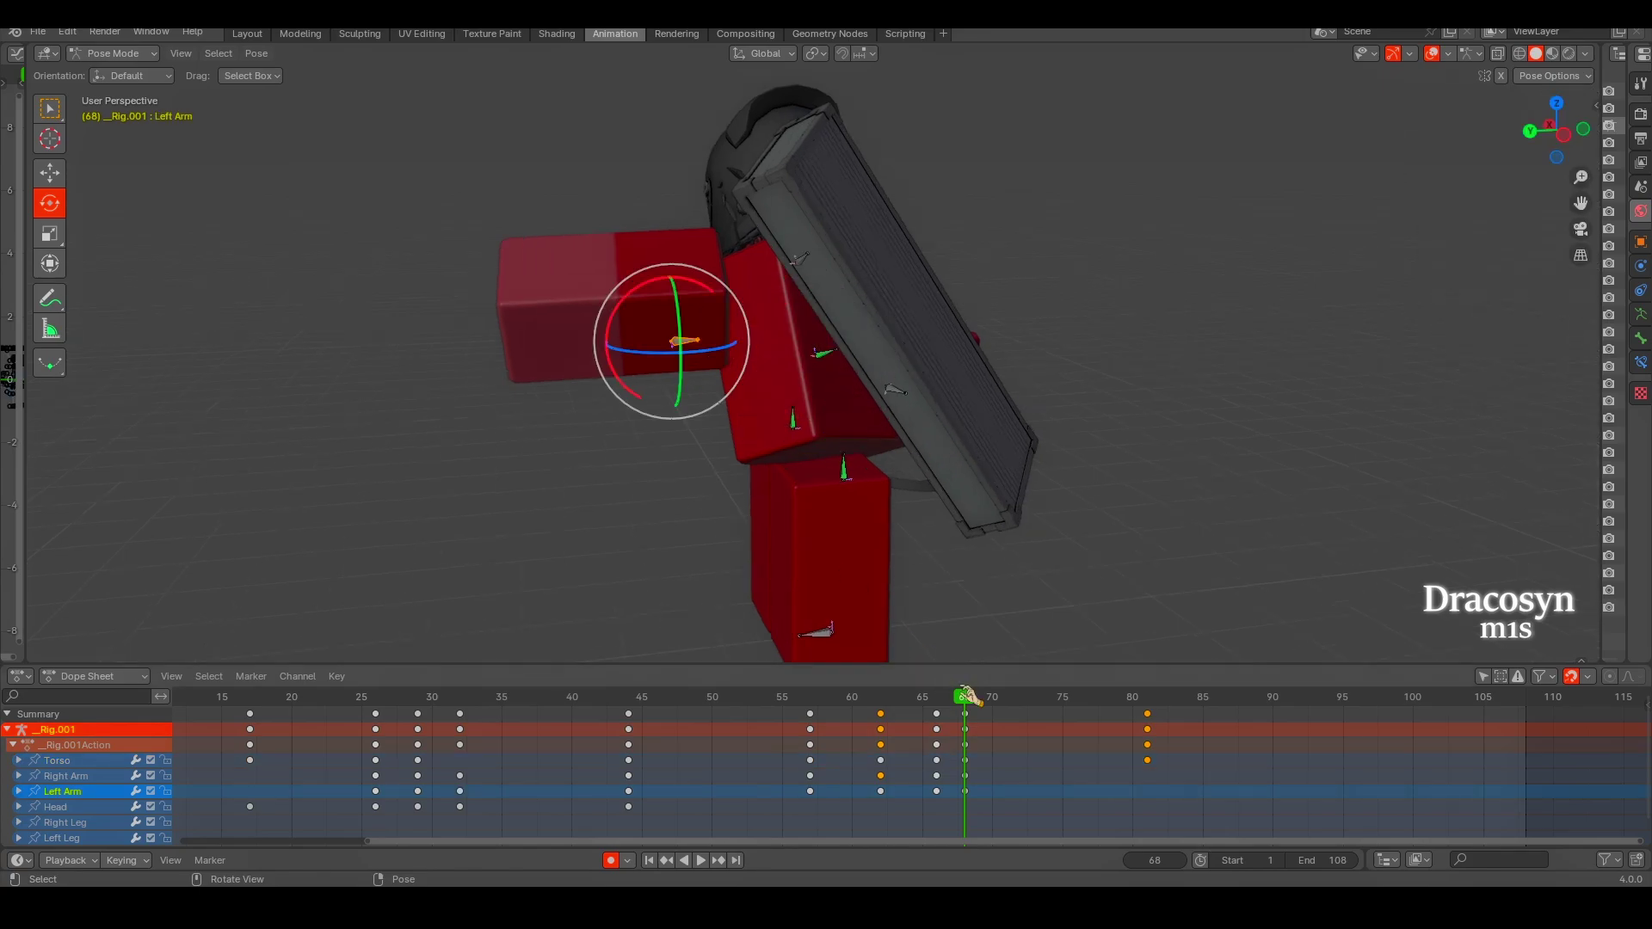
key("Right")
key("Right")
key("r")
key("r")
left_click(692, 365)
Move the Left Arm at frame 73 and rotate it at frame 81.
key("Right")
key("Right")
key("Right")
key("g")
left_click(744, 362)
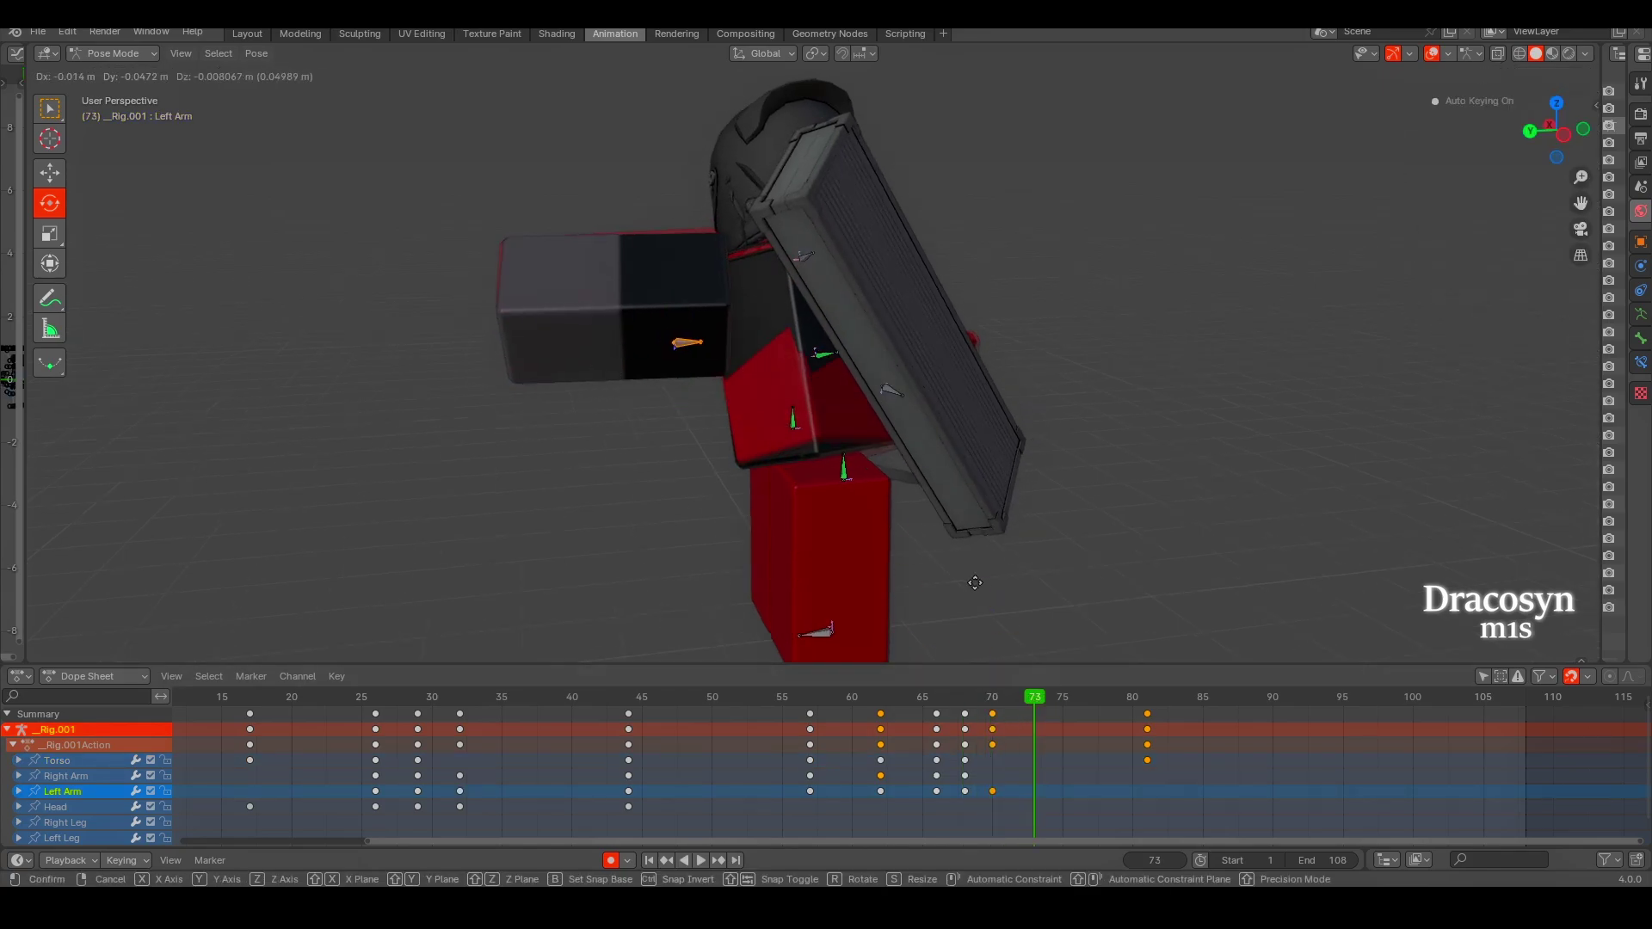
key("Up")
left_click_drag(744, 361, 1032, 602)
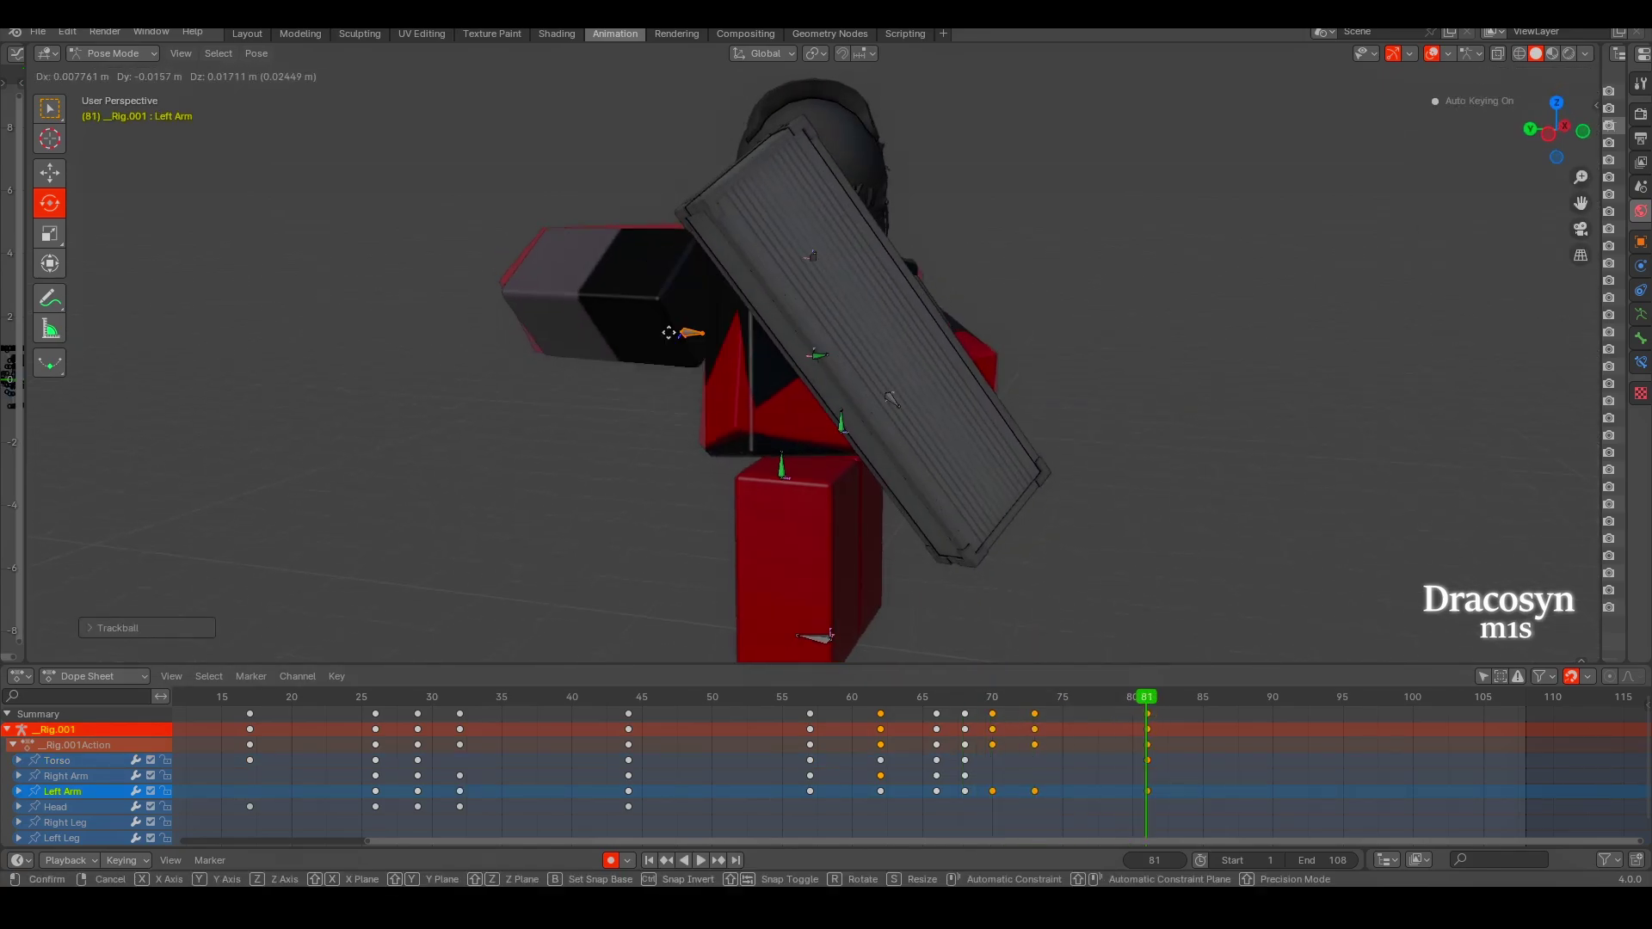
scroll(1032, 602, "down", 3)
key("space")
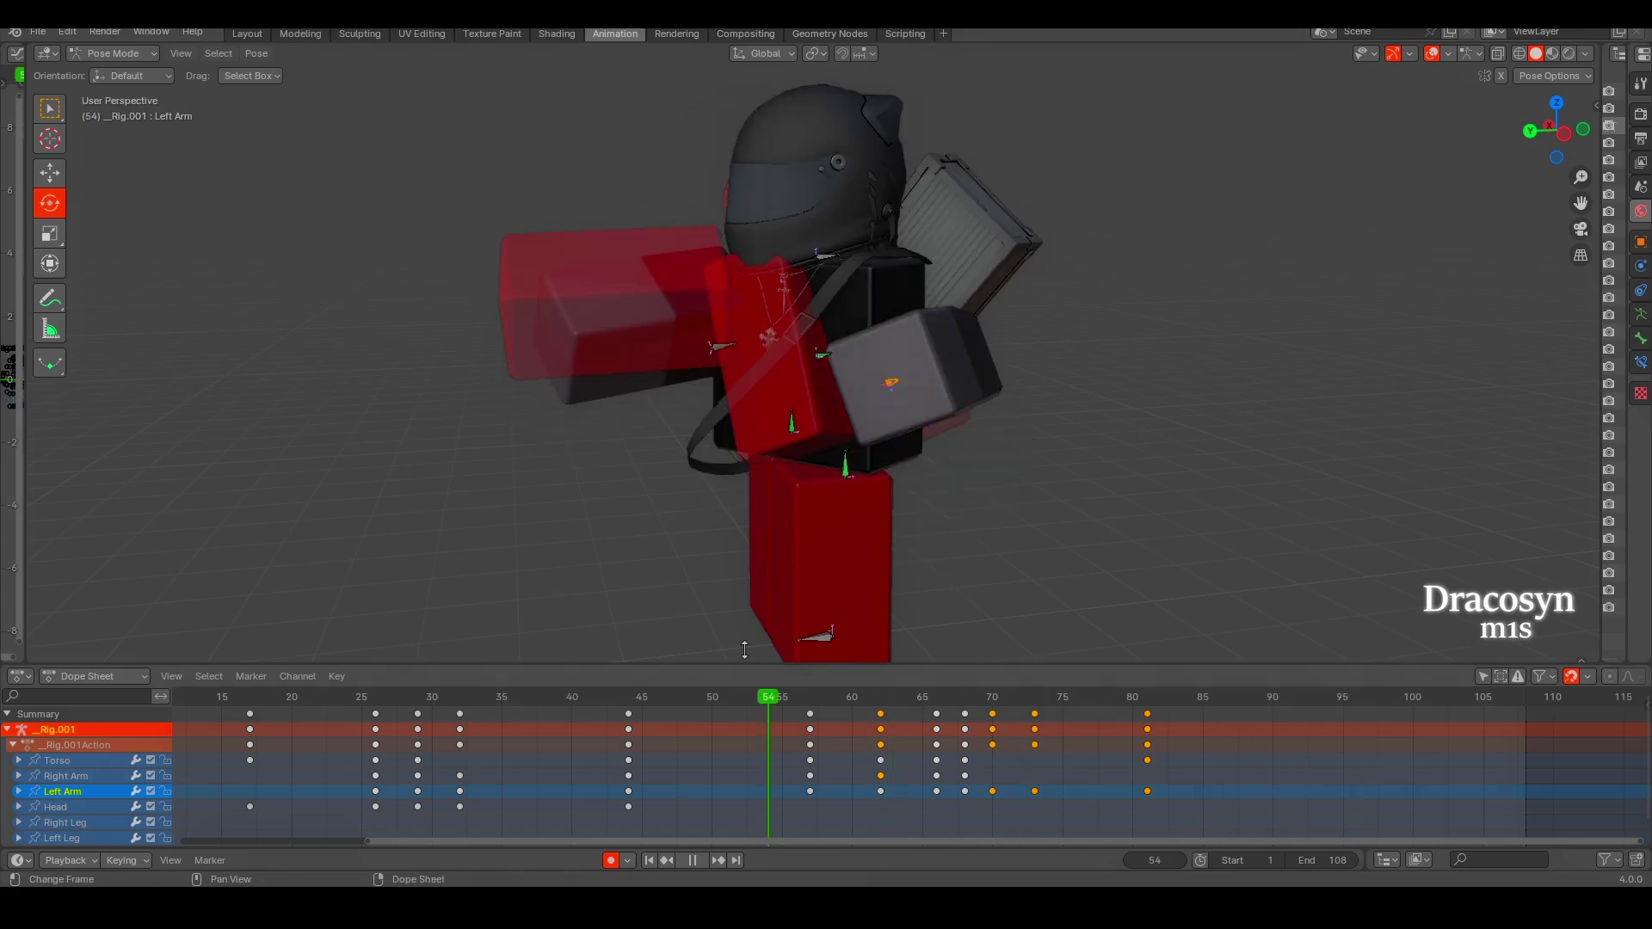
Move the frame-73 keys earlier to frame 71 in the Dope Sheet.
key("n")
key("n")
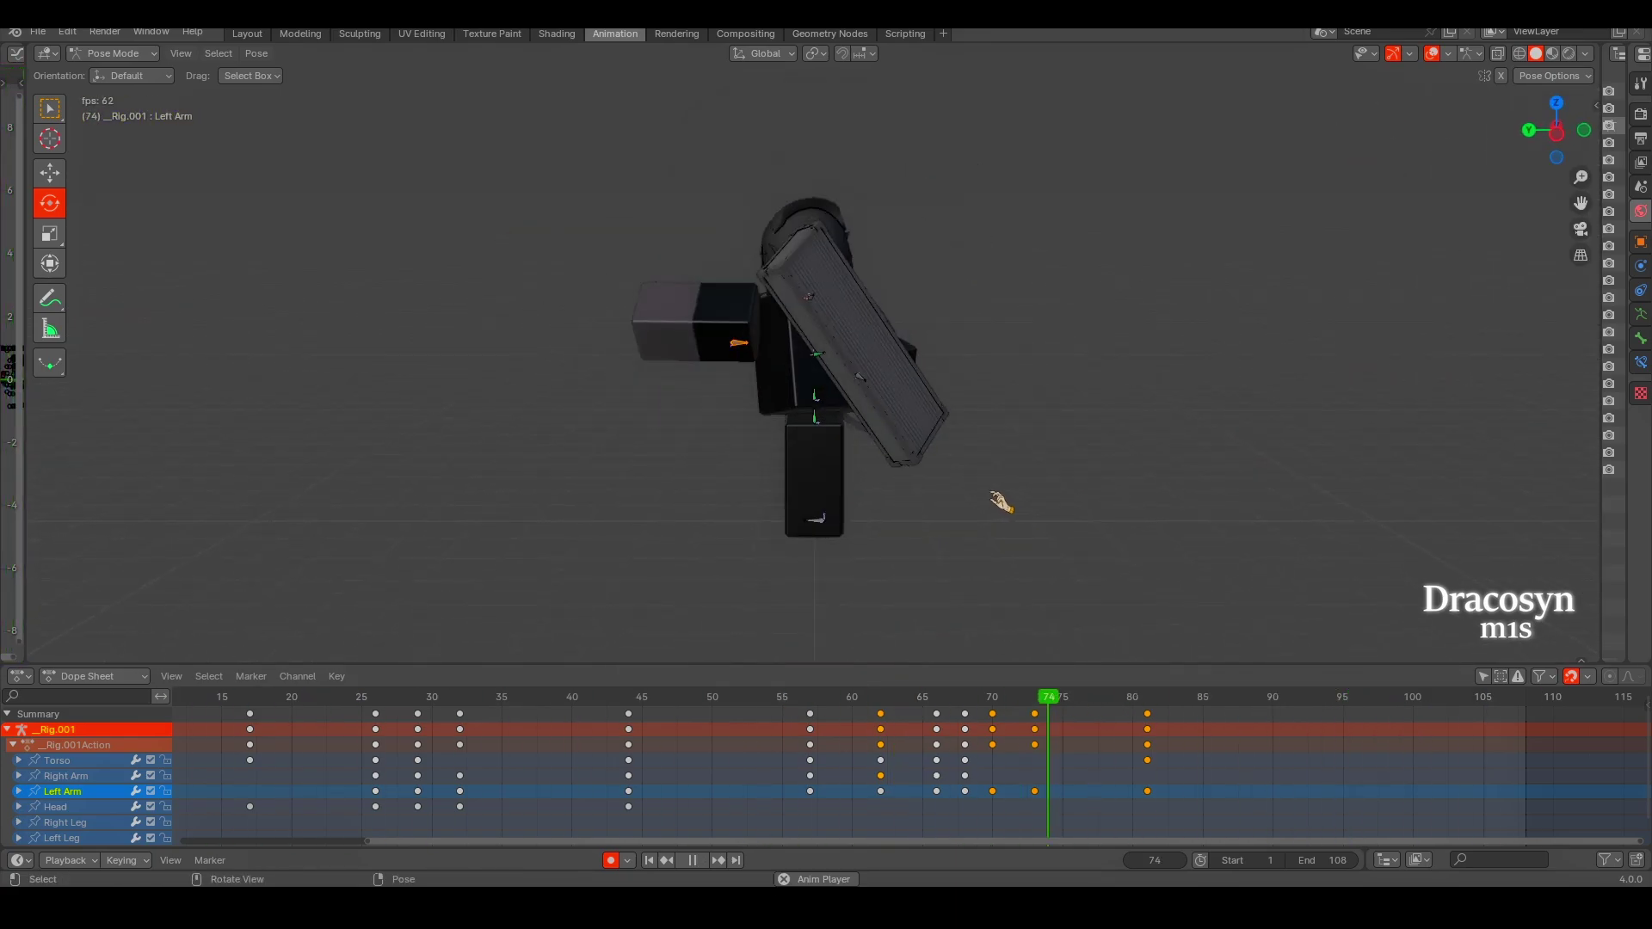
left_click(987, 712)
left_click_drag(987, 713, 1041, 714)
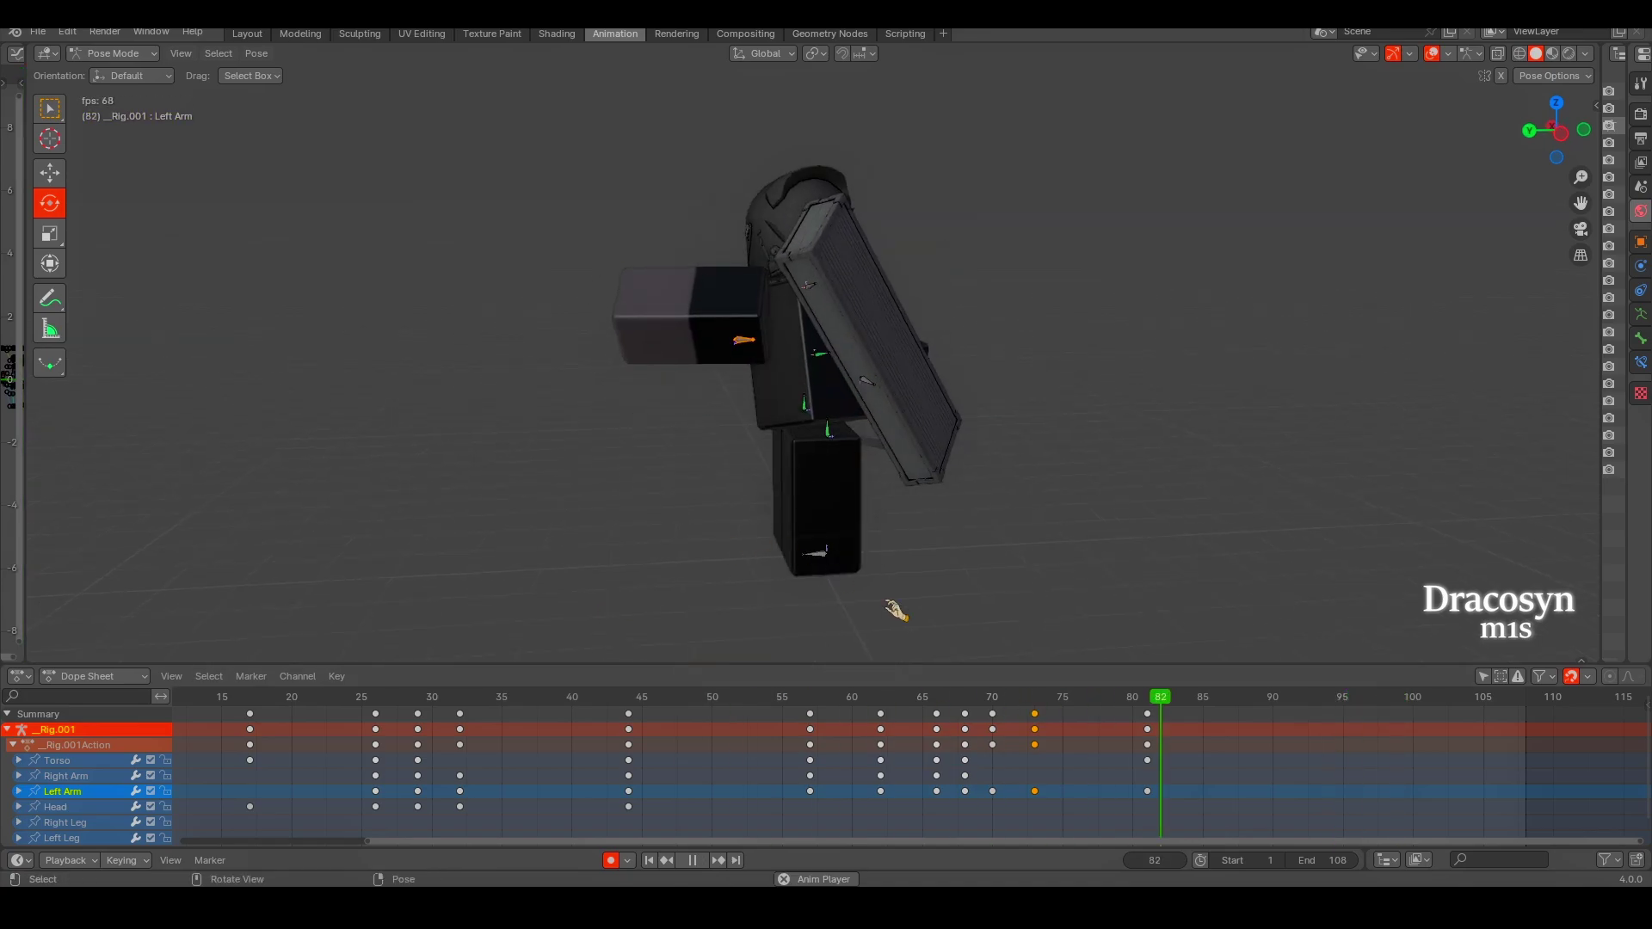
key("space")
left_click(1041, 799)
key("Delete")
key("Right")
key("Right")
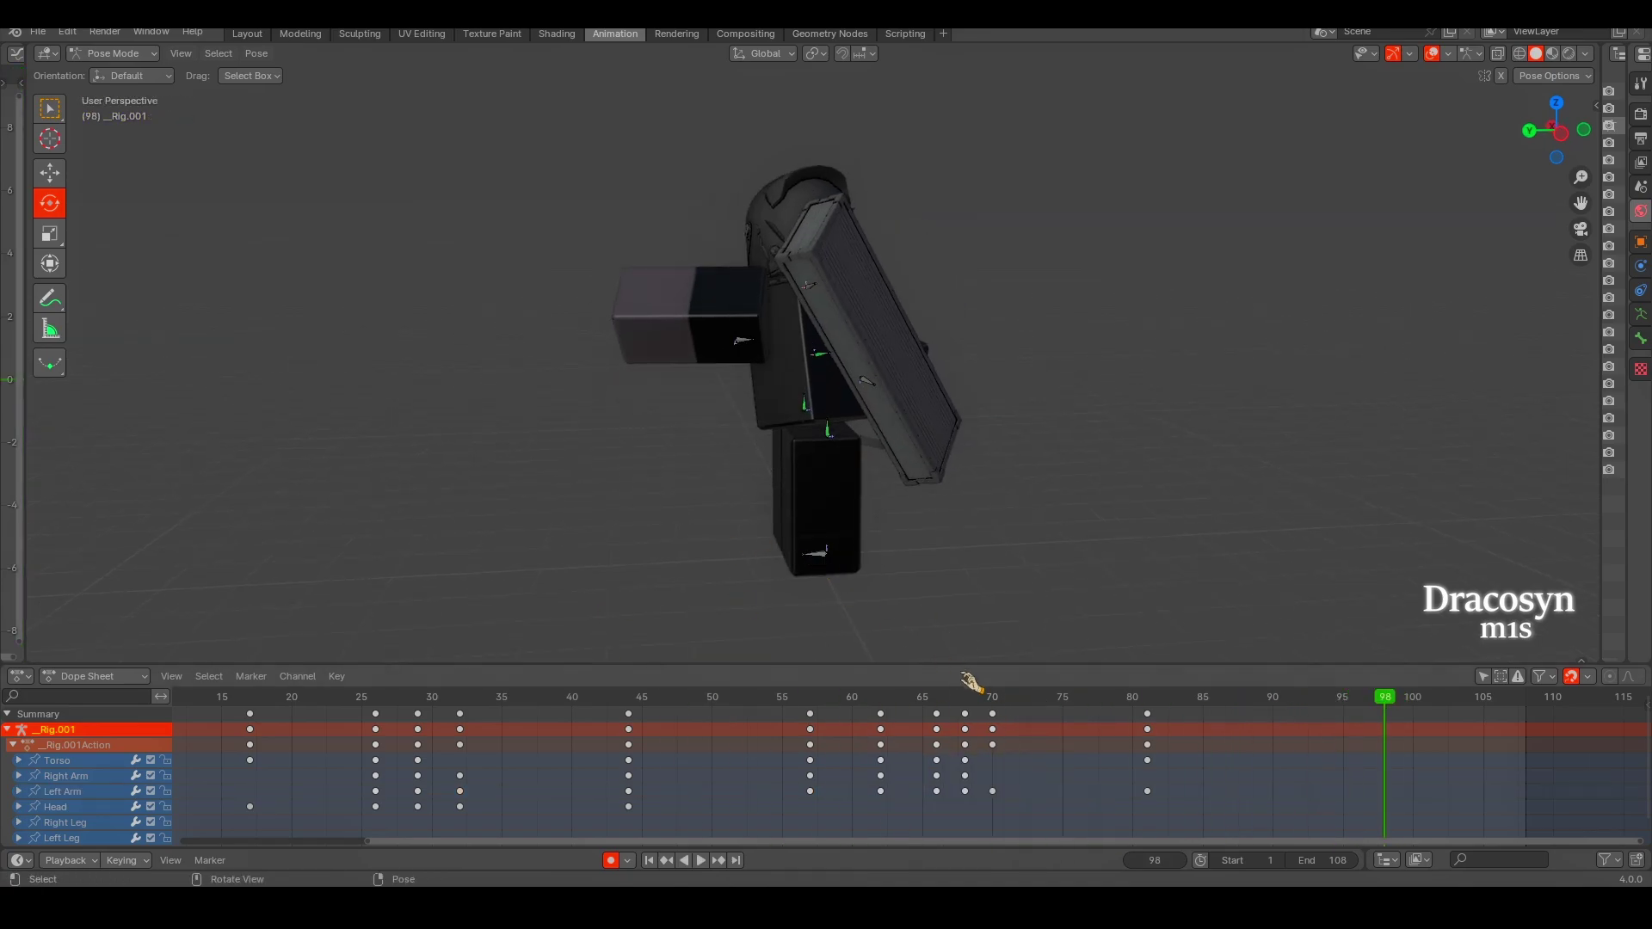
left_click_drag(1034, 790, 1006, 790)
key("space")
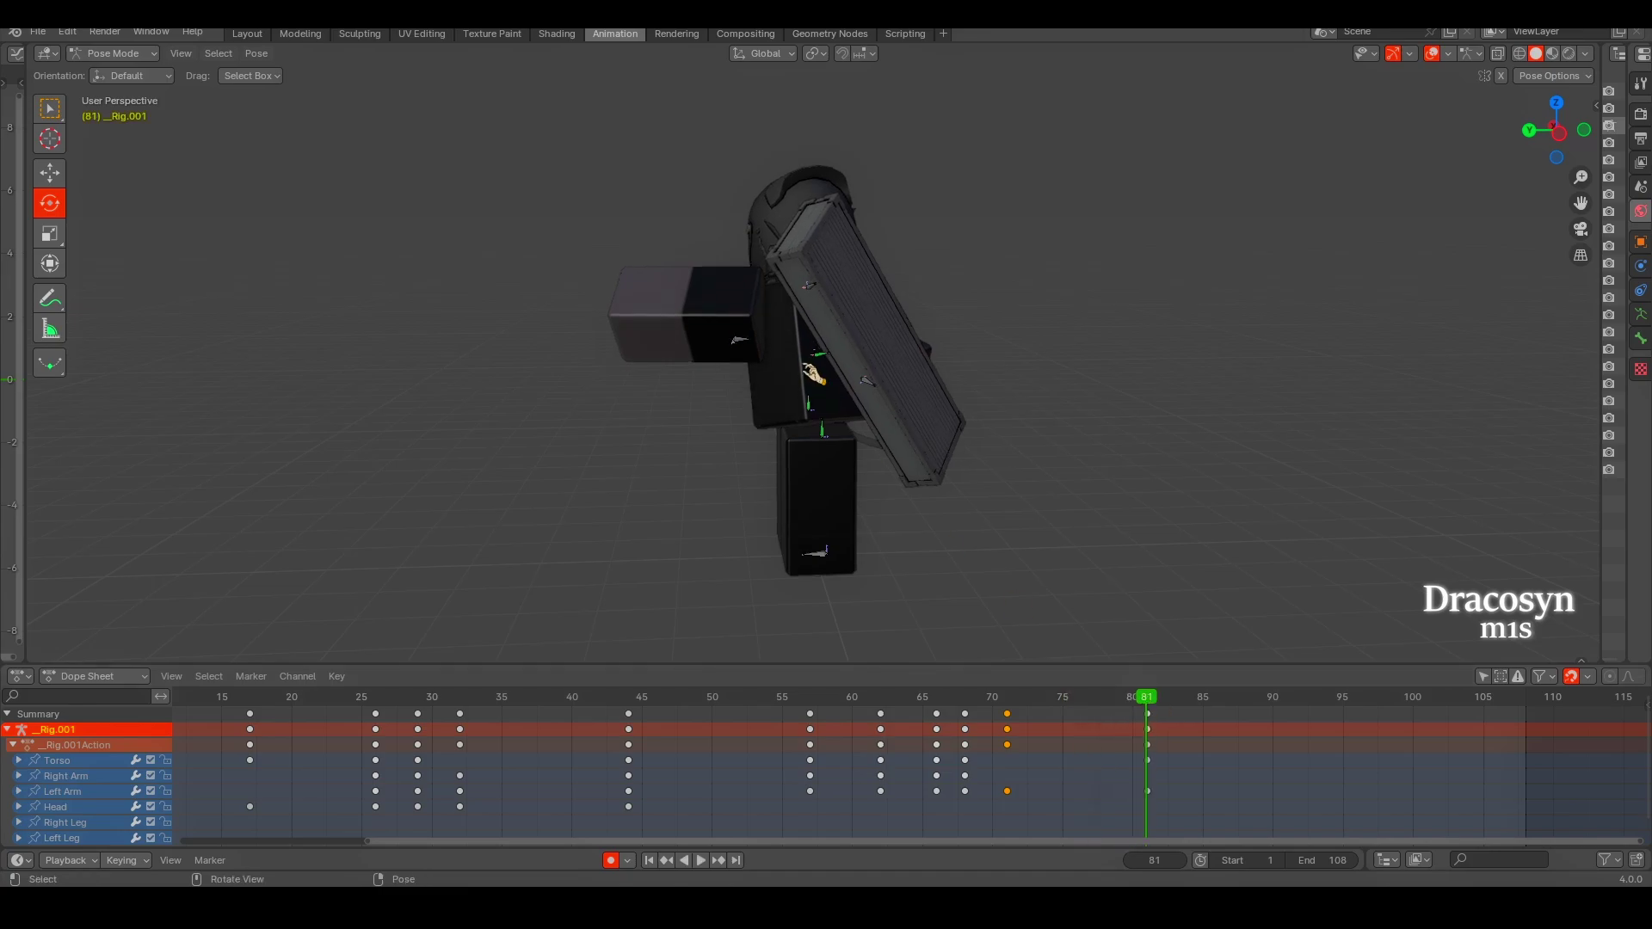
Reselect the Left Arm and review the extended swing from the front.
left_click(813, 374)
key("space")
middle_click_drag(813, 374, 731, 497)
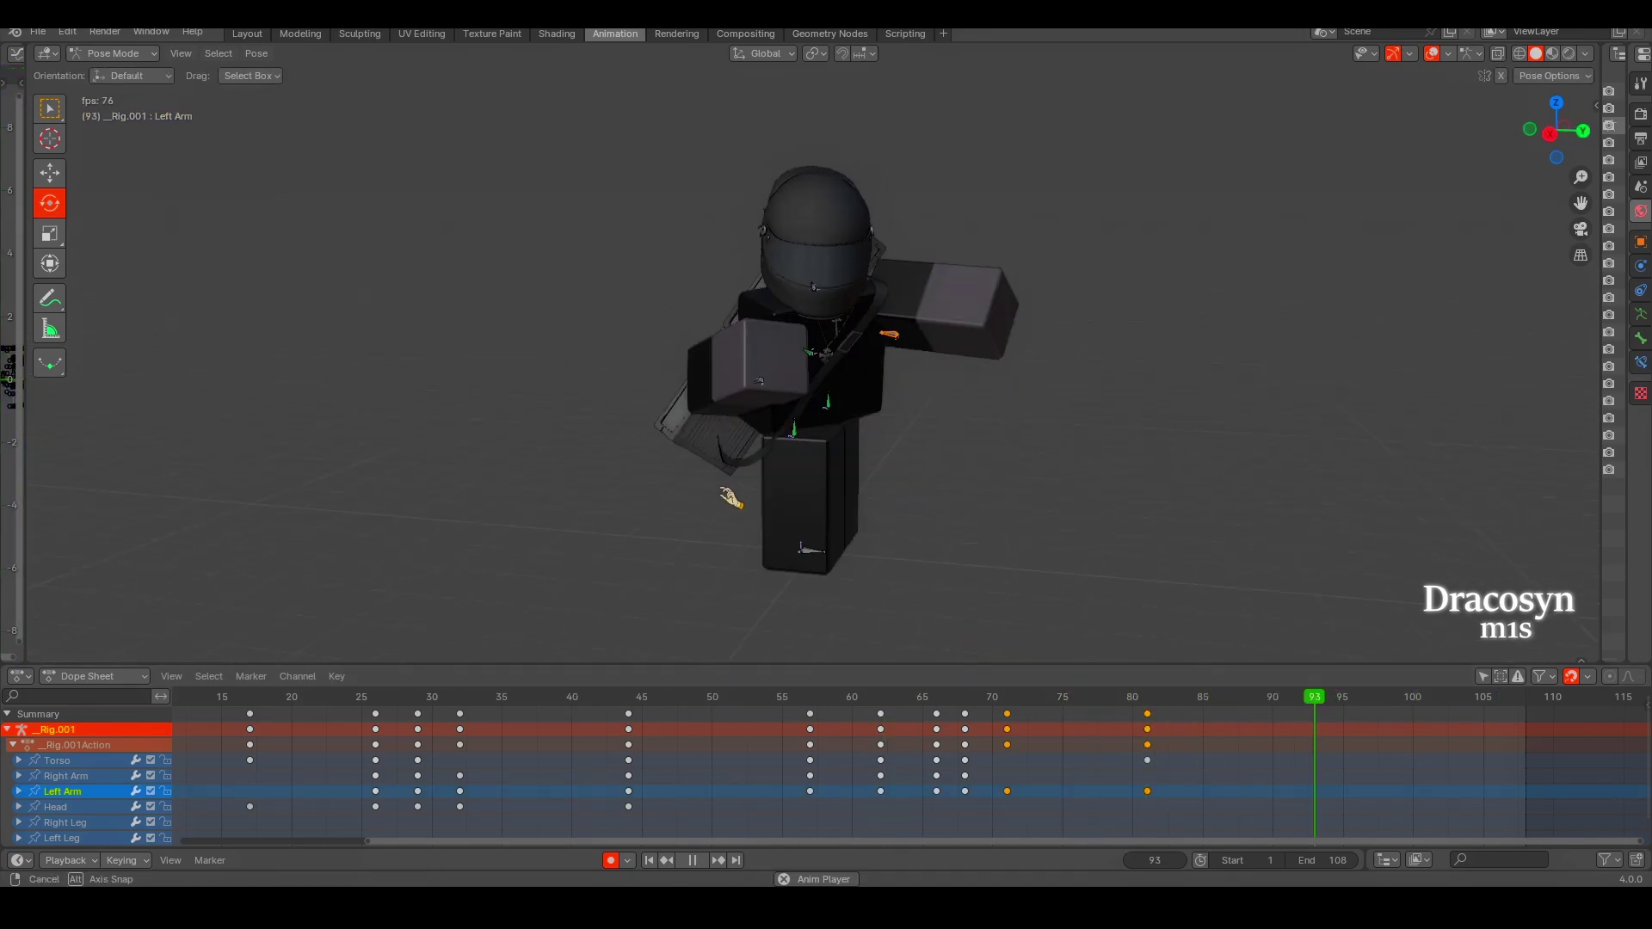
left_click_drag(1242, 693, 766, 685)
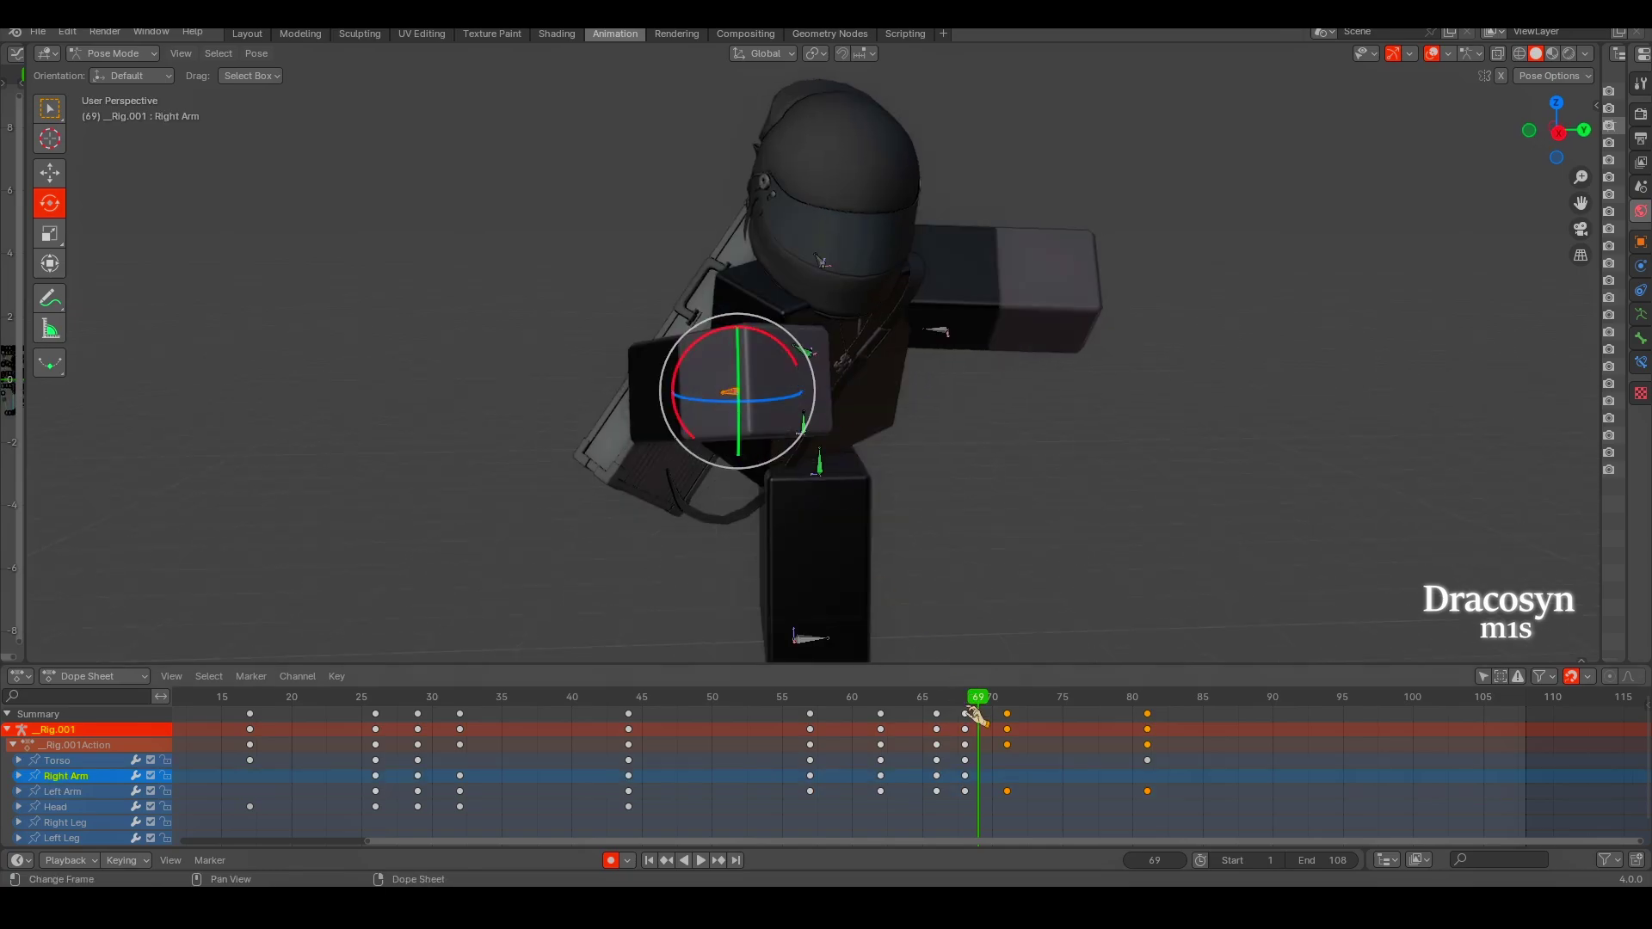
Rework the right arm's rotation and position at frames 71 and 74.
key("Right")
key("Right")
middle_click_drag(946, 482, 817, 378)
key("r")
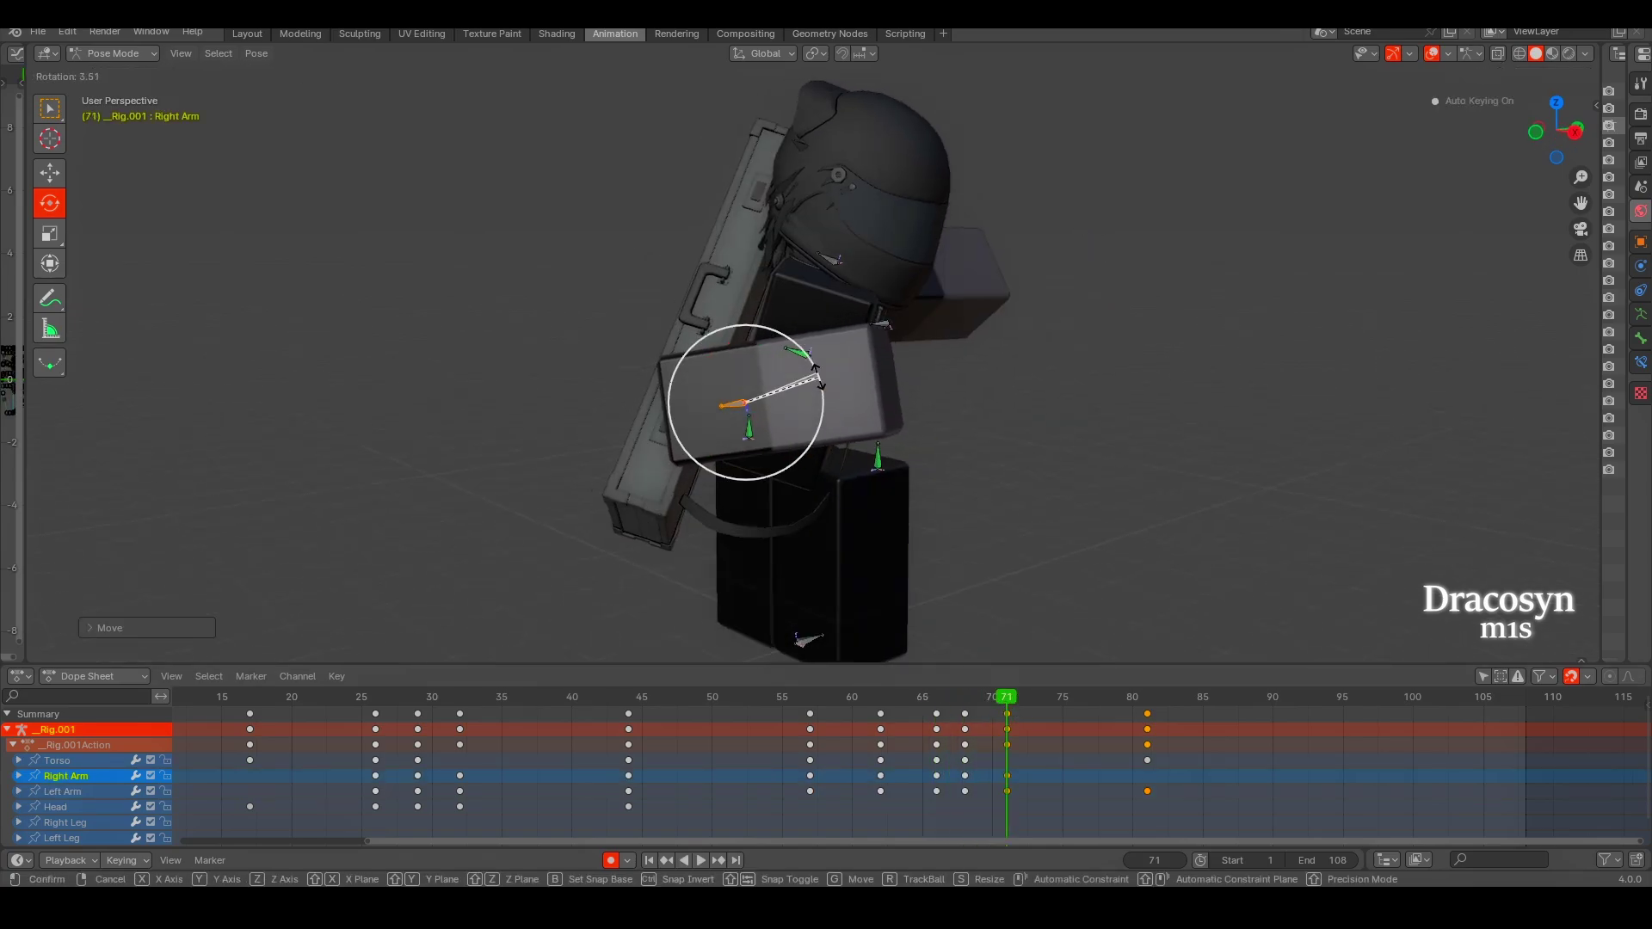
left_click(817, 379)
key("Right")
key("Right")
key("Right")
key("r")
key("r")
left_click(718, 349)
key("g")
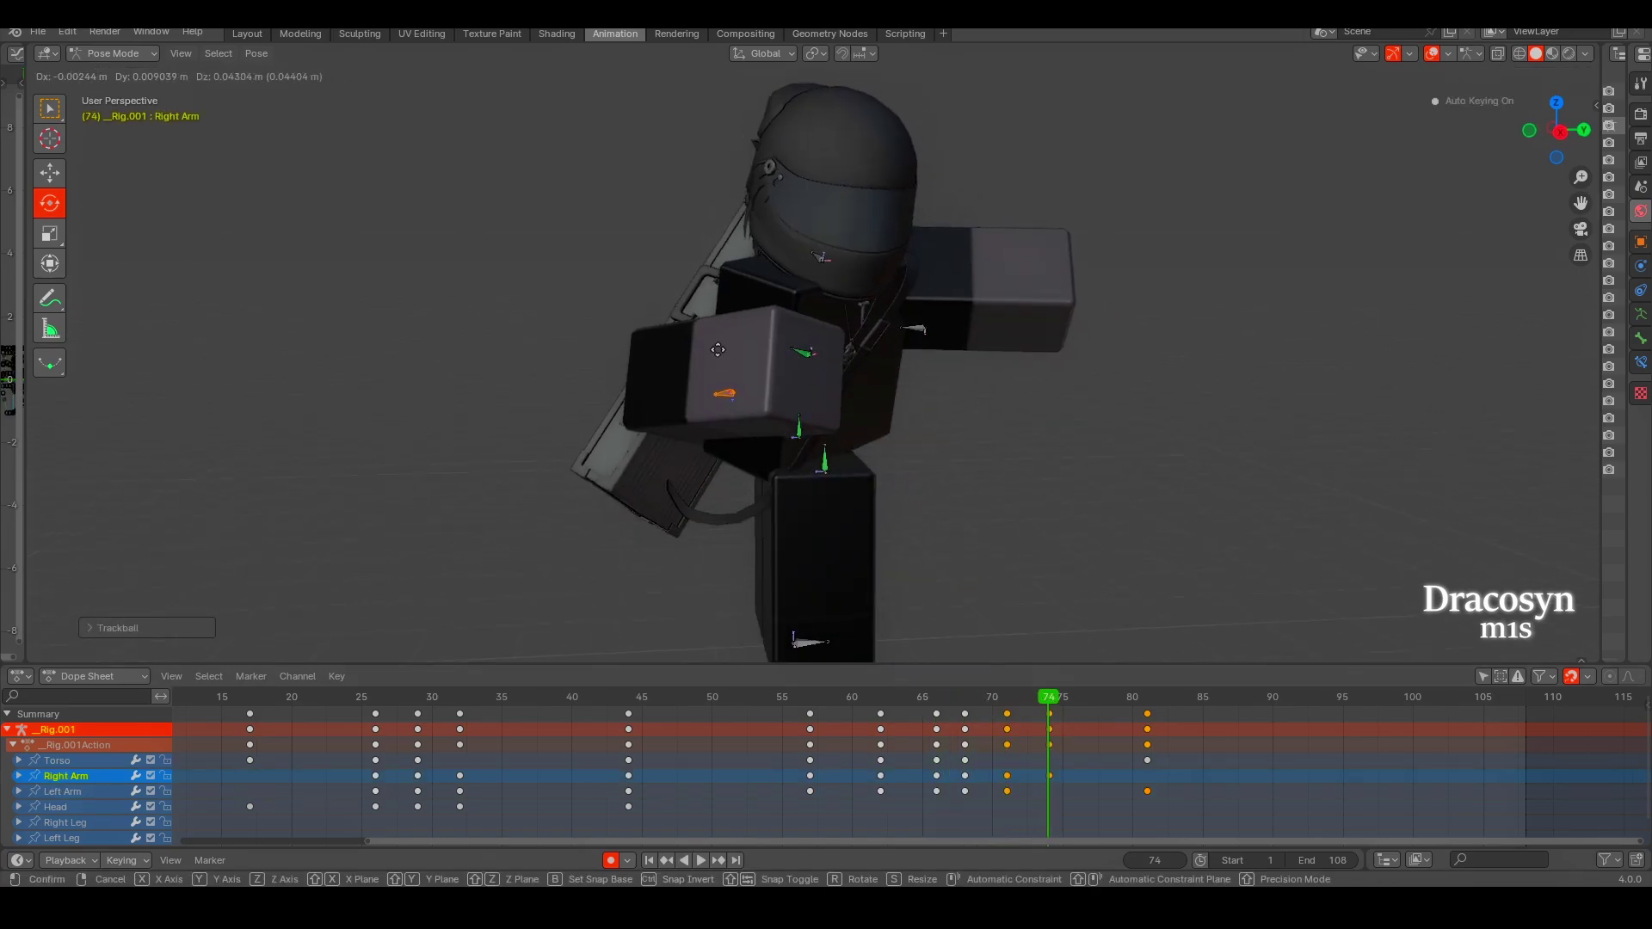
left_click(718, 349)
middle_click_drag(717, 349, 738, 461)
key("r")
key("r")
left_click(866, 570)
Replay the swing, undo the frame-74 keys, and try then undo a right arm key at frame 72.
key("space")
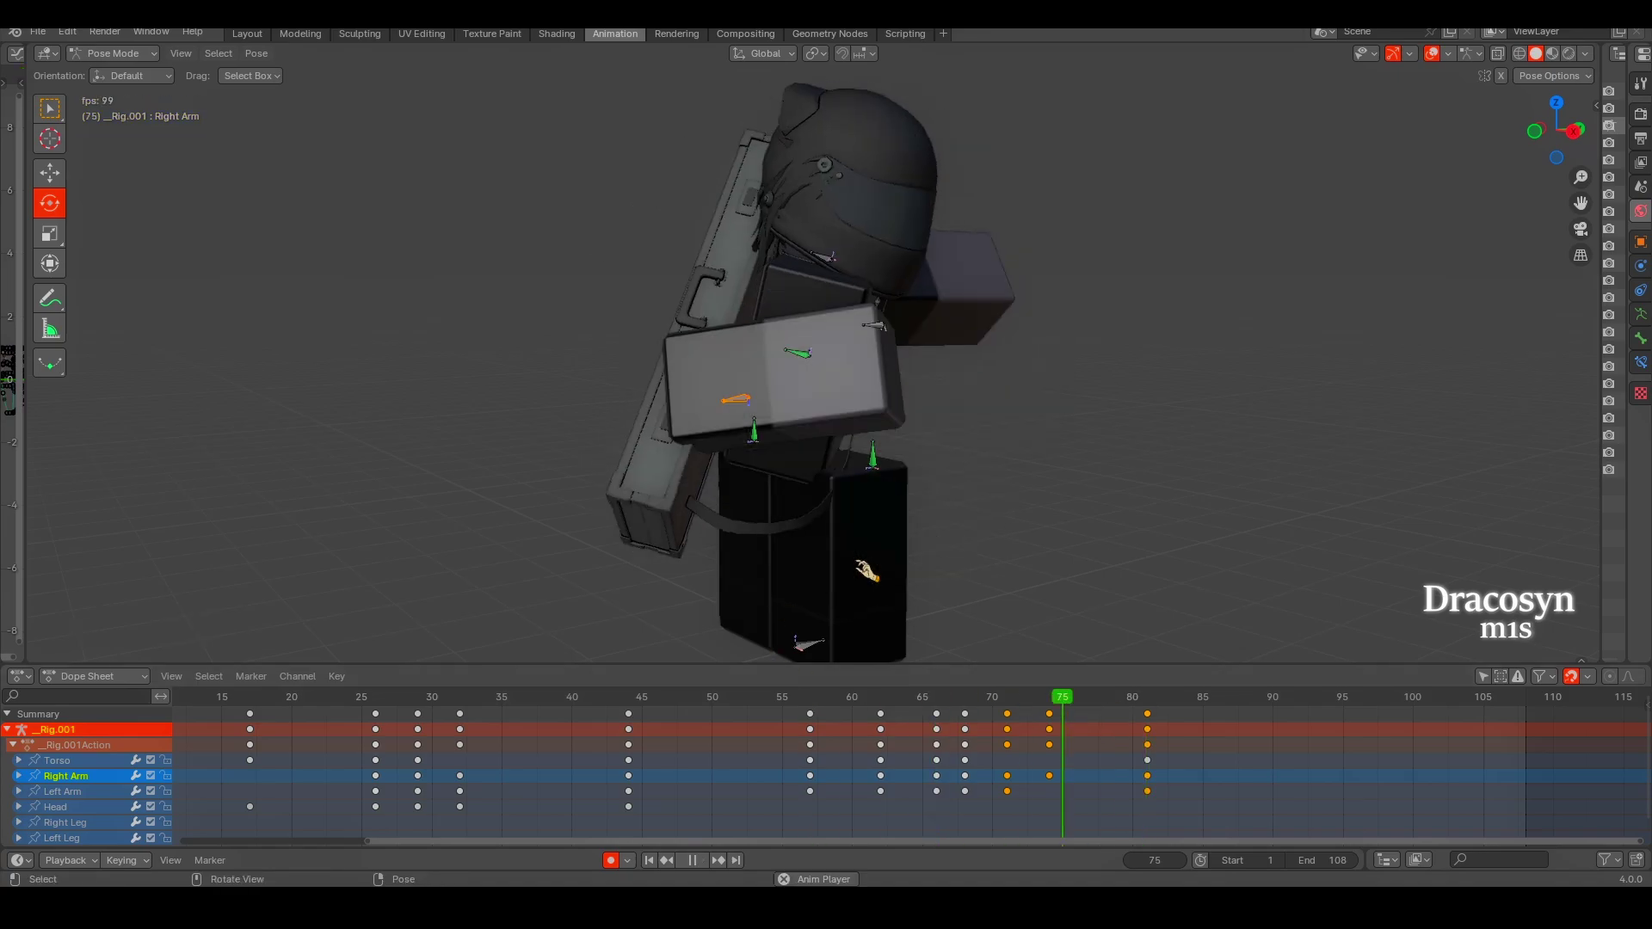
mouse_move(866, 570)
middle_mouse_down()
mouse_move(789, 531)
mouse_move(1022, 594)
mouse_move(948, 657)
middle_mouse_up()
left_click(1020, 700)
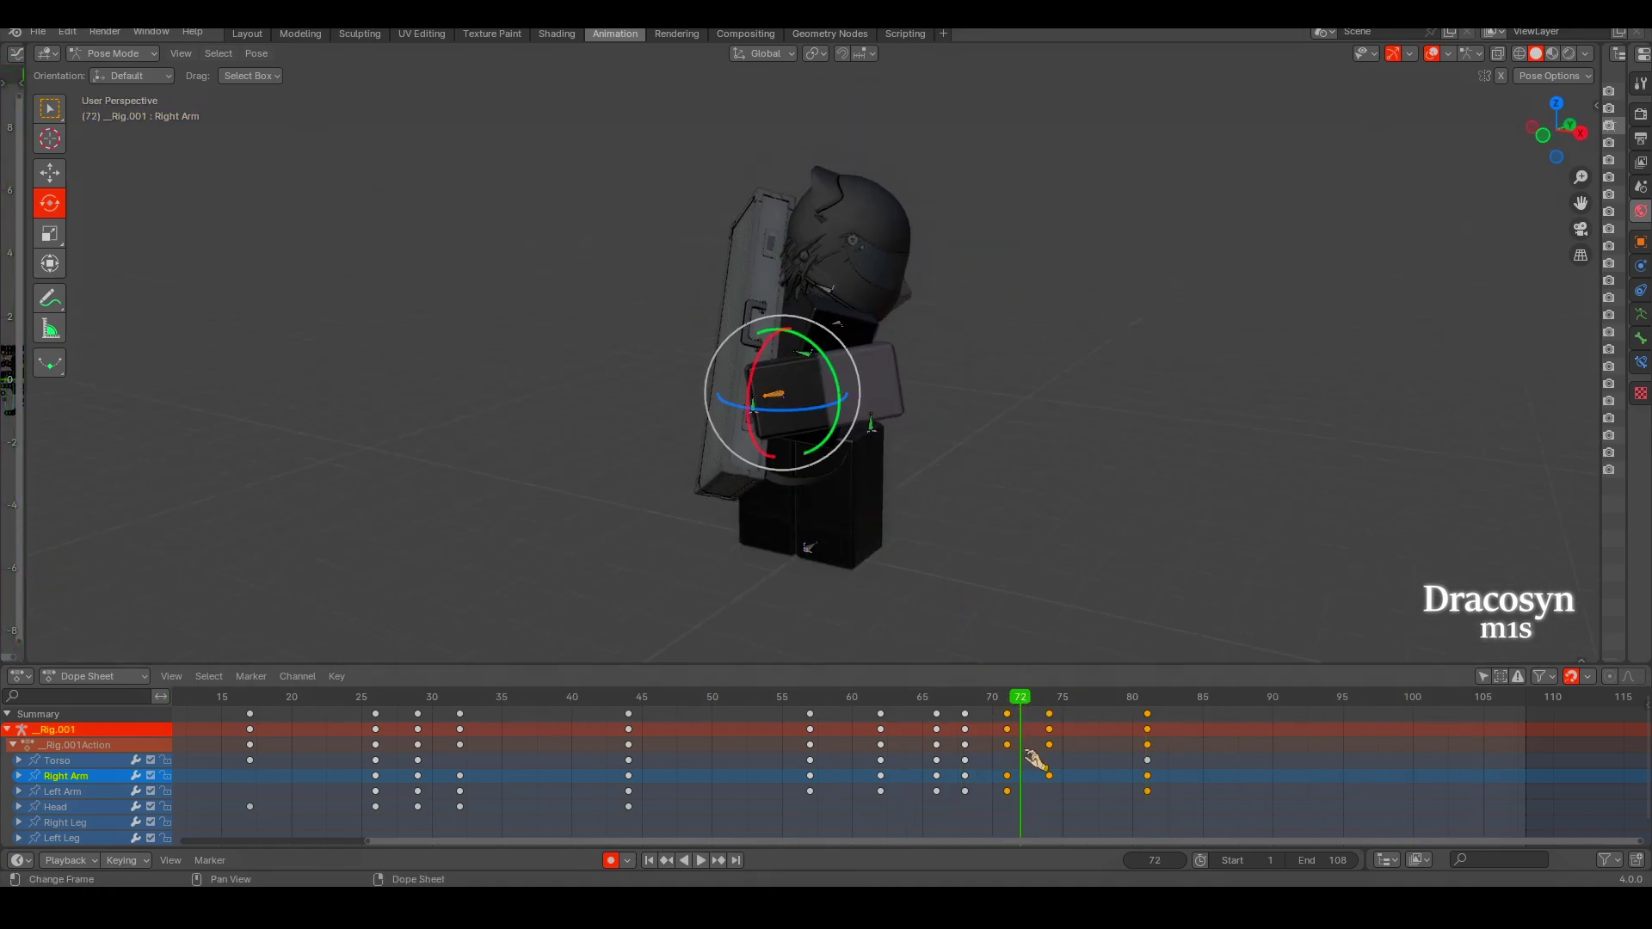
key("ctrl+z")
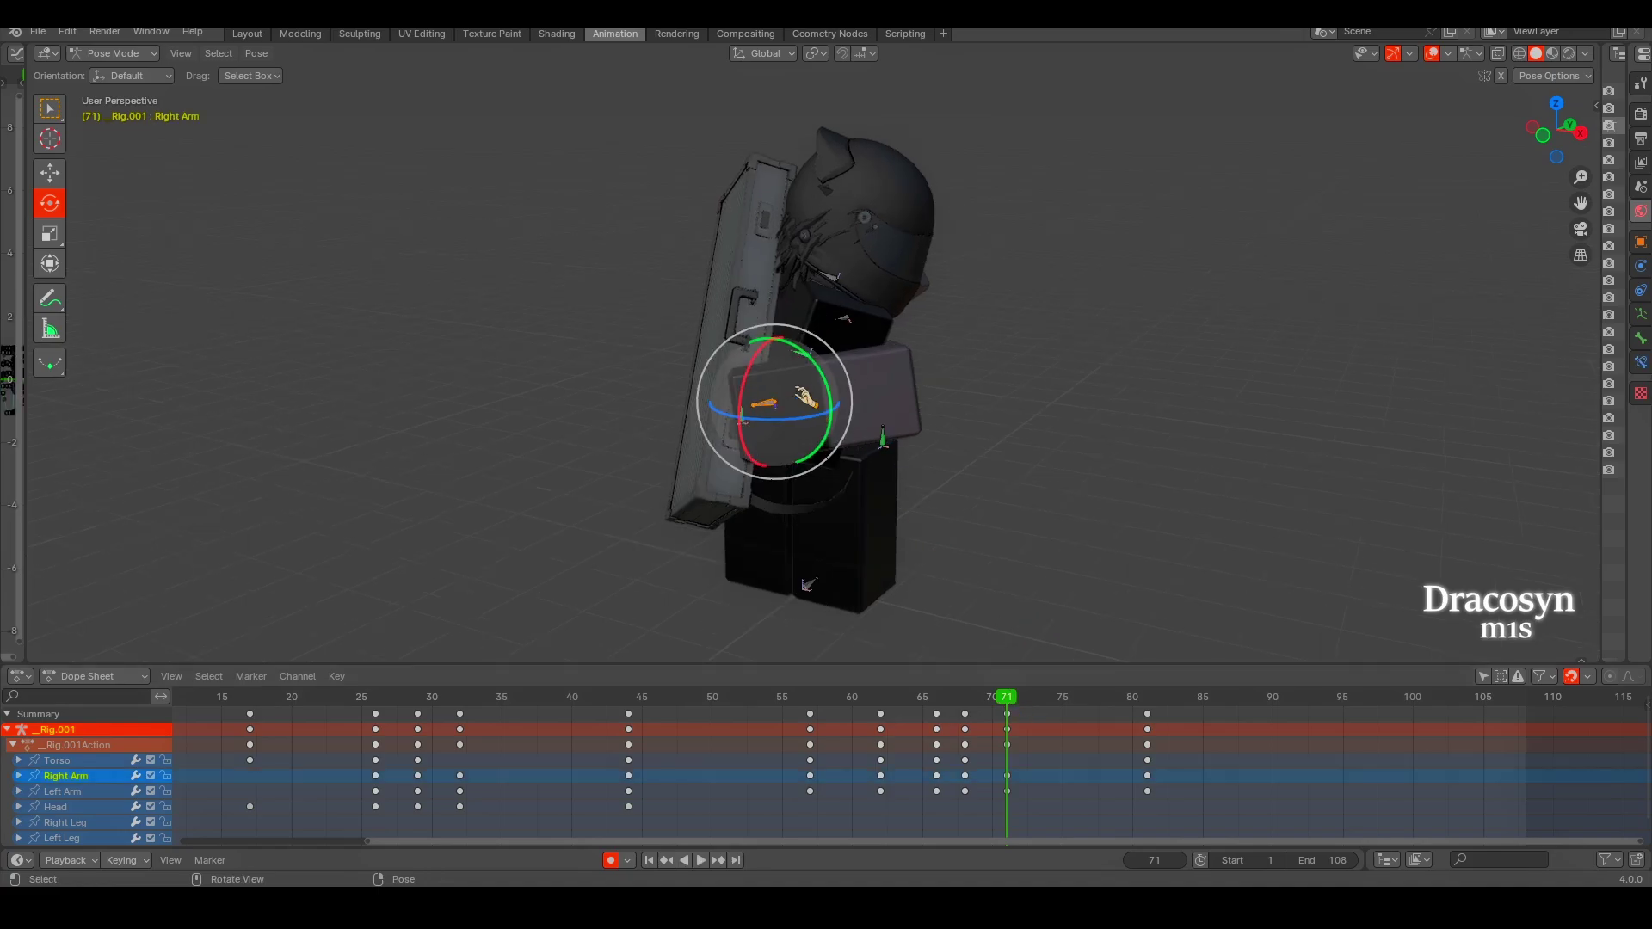
middle_click_drag(804, 397, 988, 659)
key("space")
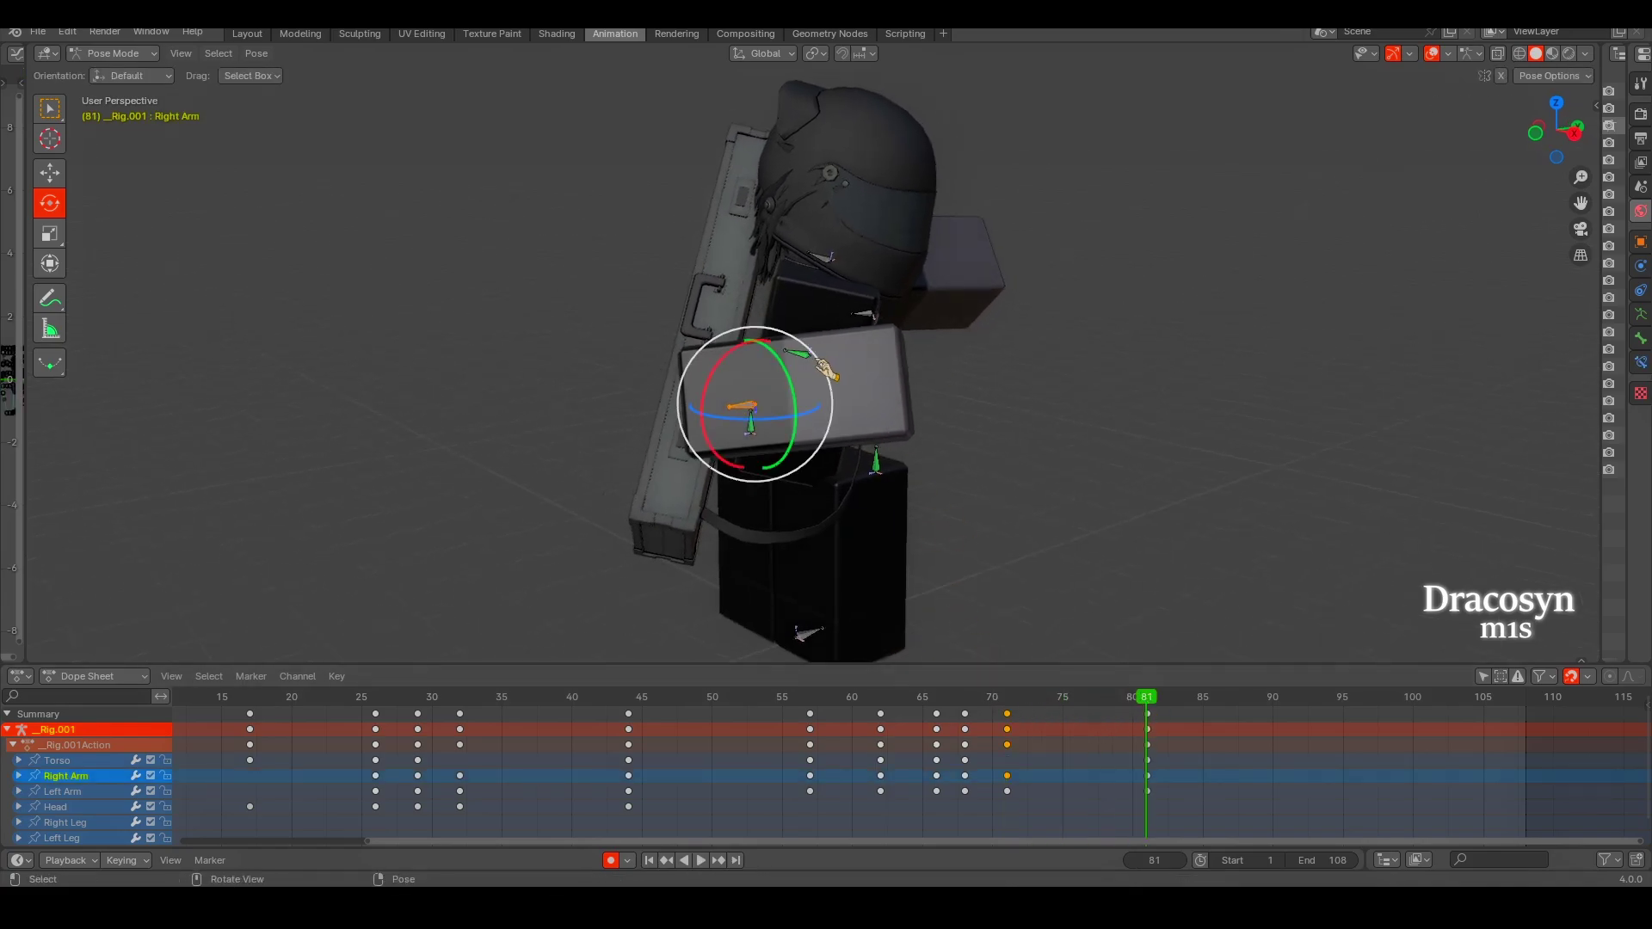
mouse_move(1100, 699)
left_mouse_down()
mouse_move(978, 698)
mouse_move(1020, 698)
left_mouse_up()
key("r")
left_click(854, 413)
key("ctrl+shift+space")
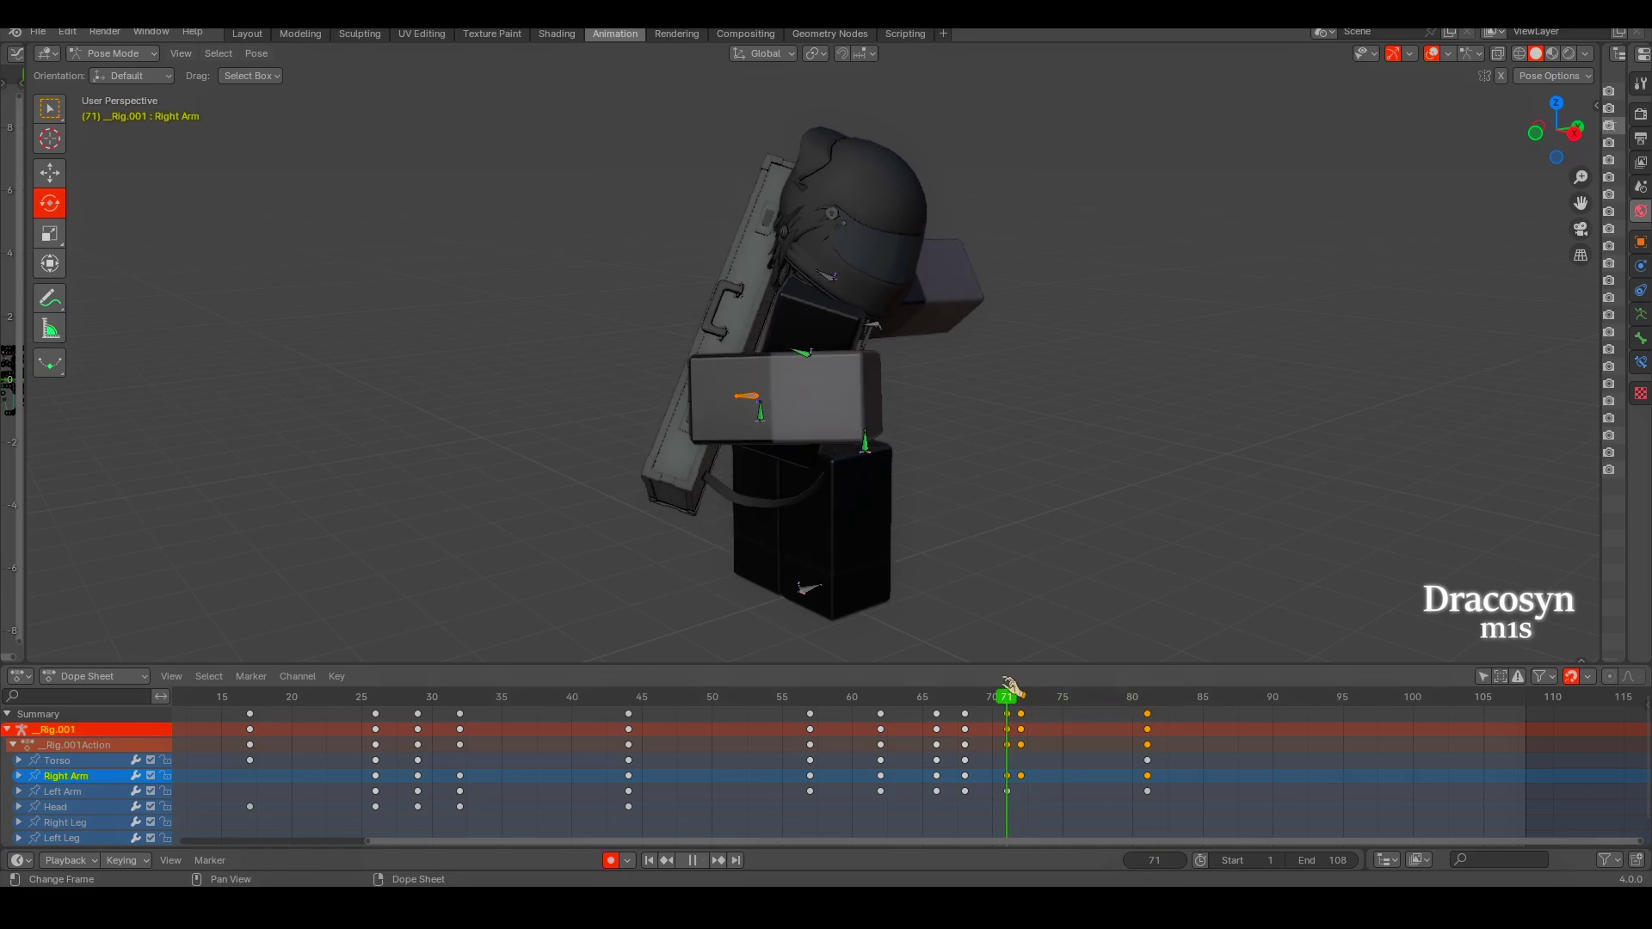
key("ctrl+z")
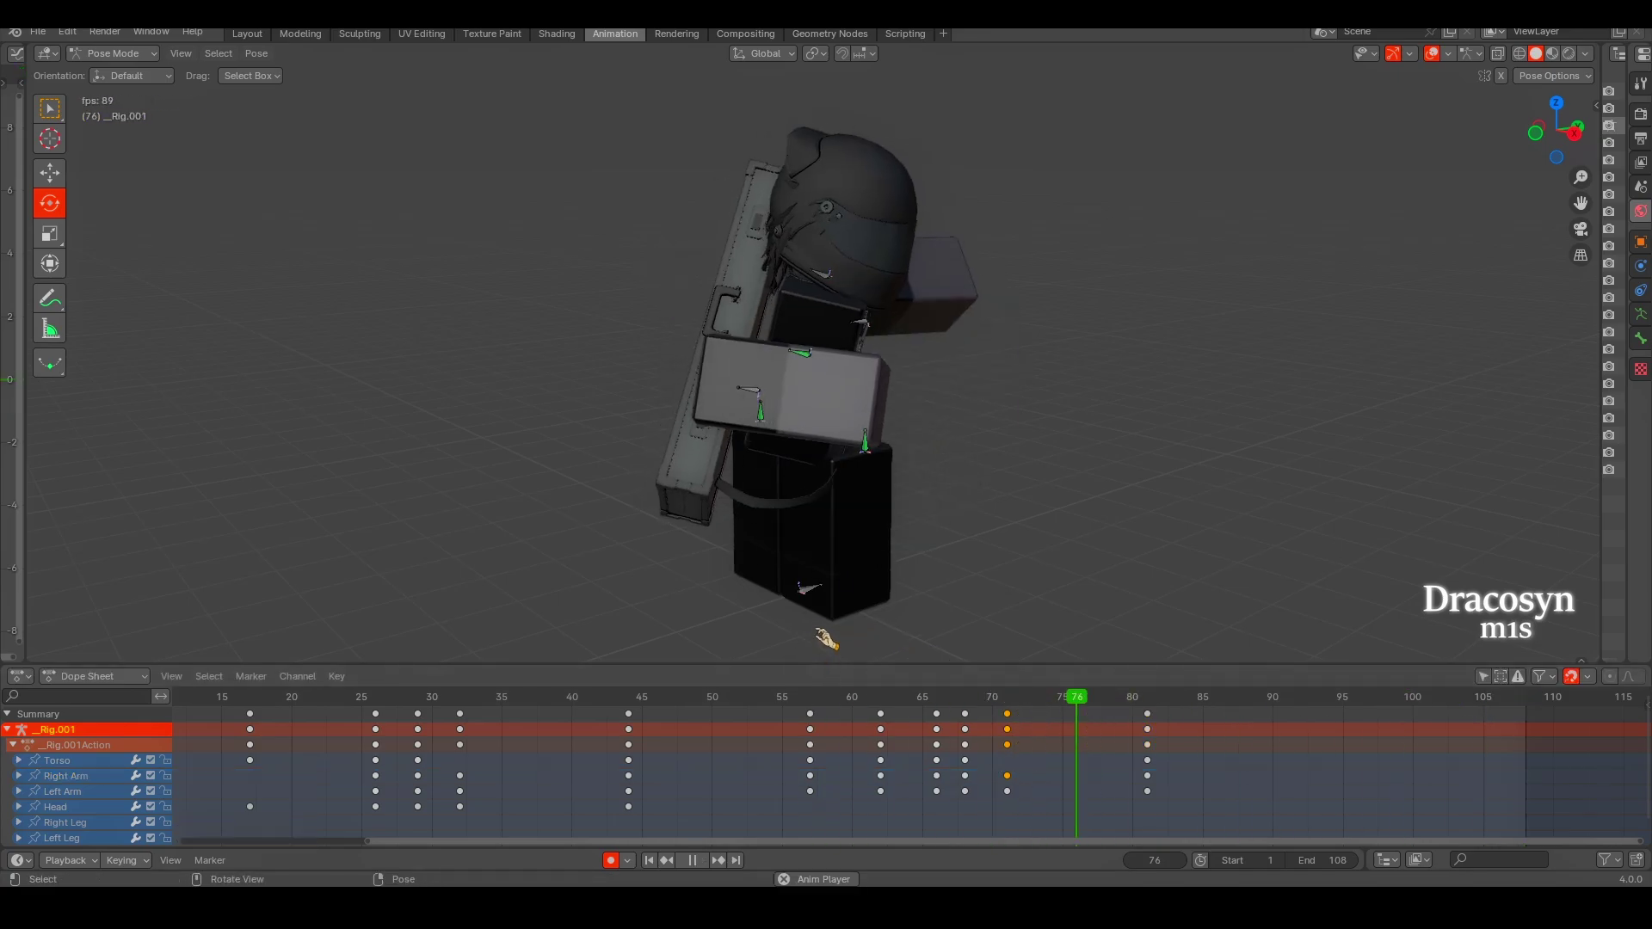
key("space")
Rotate the right arm at frame 68, replay frames 66–78, then select the head at frame 57.
left_click(775, 404)
key("r")
left_click(860, 413)
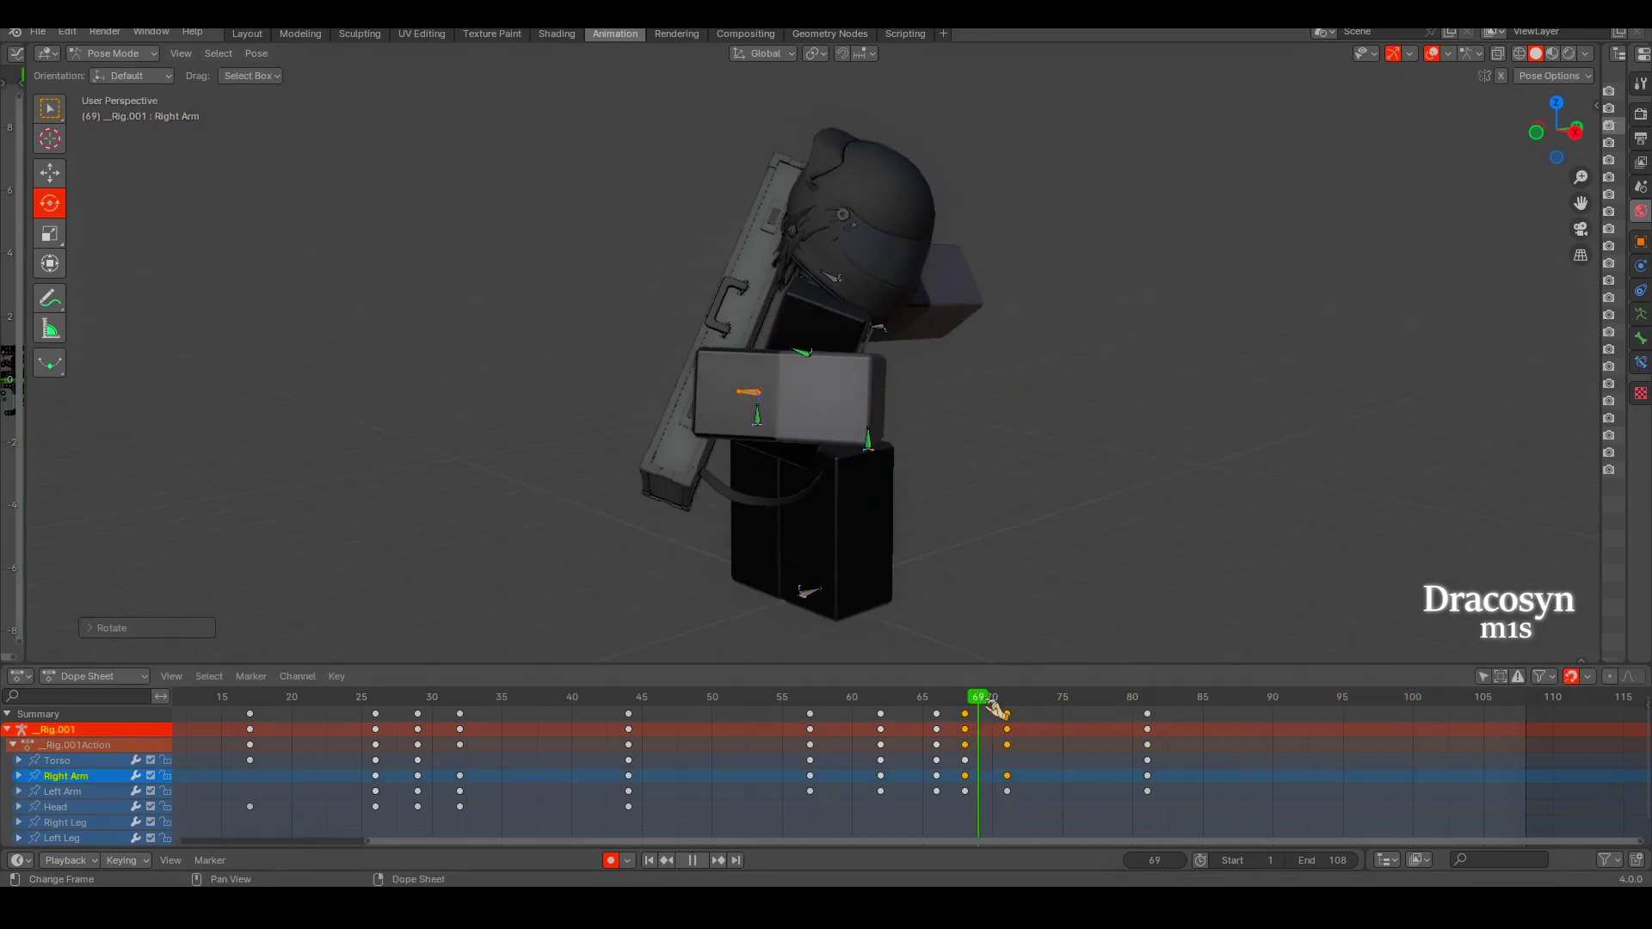
left_click(938, 703)
left_click_drag(937, 703, 1147, 704)
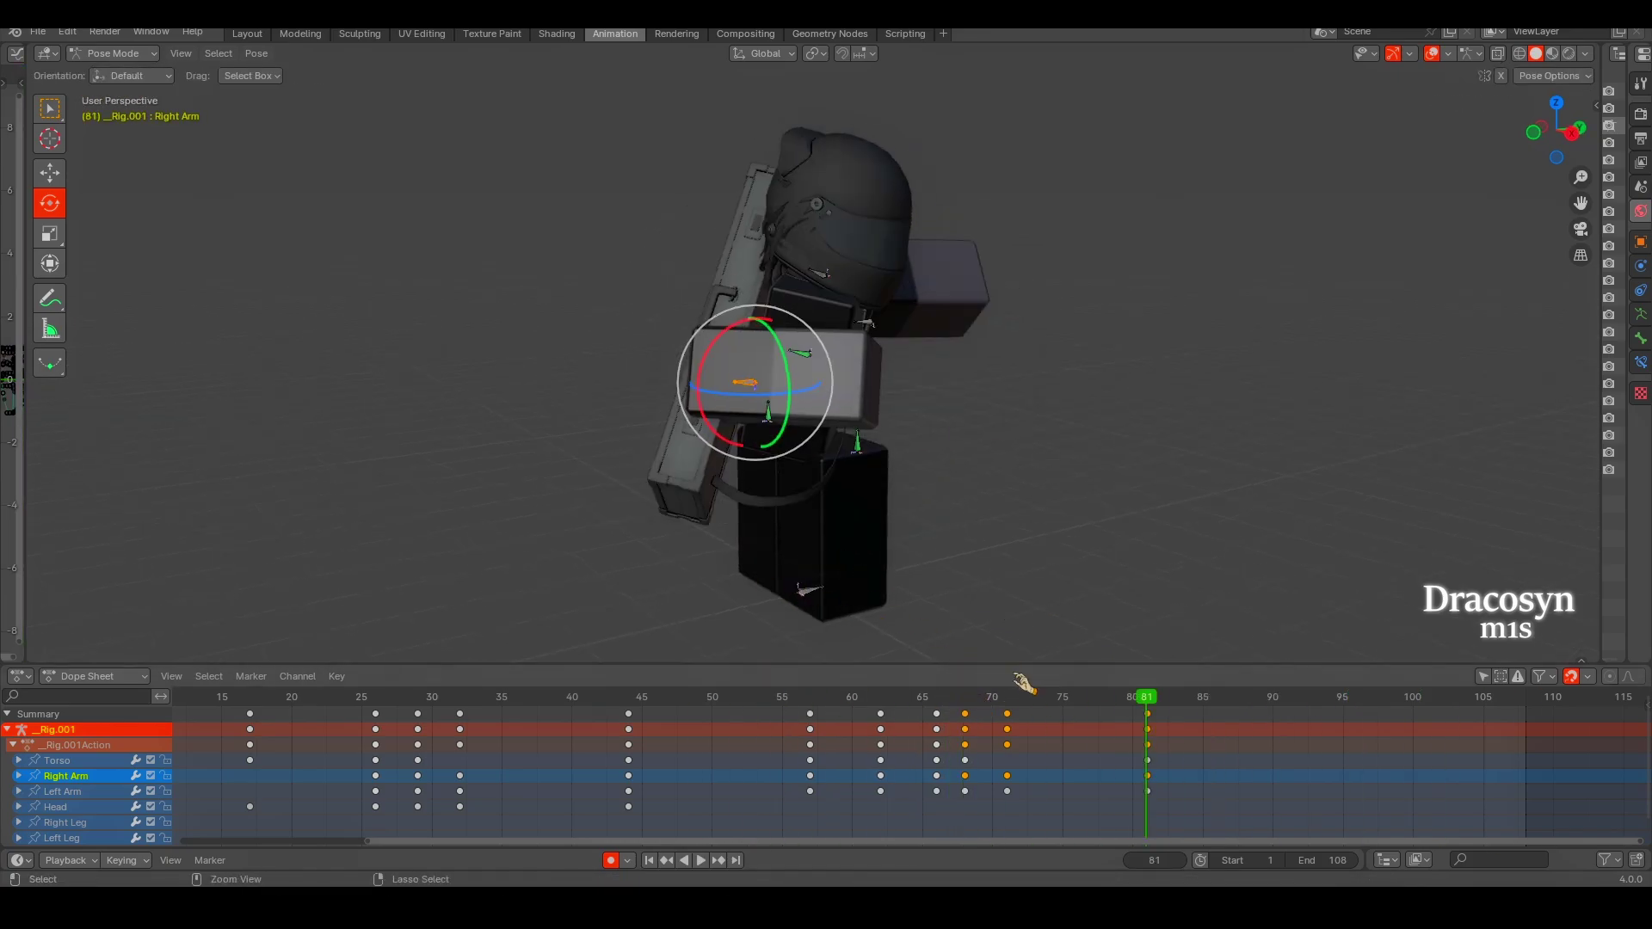
key("space")
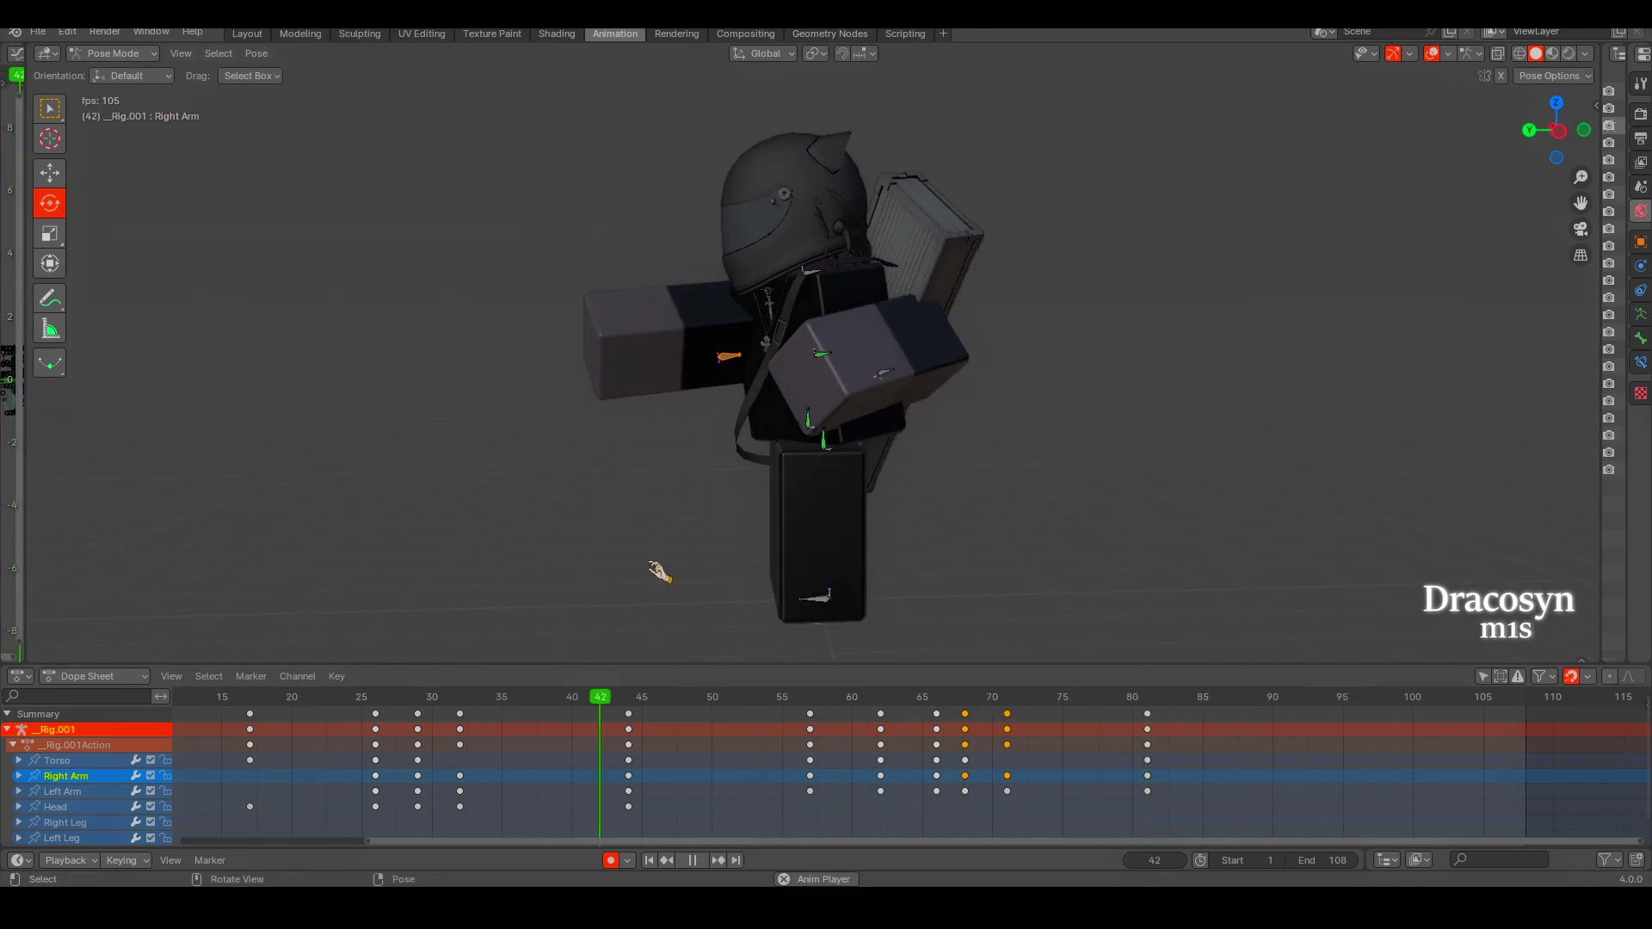
key("space")
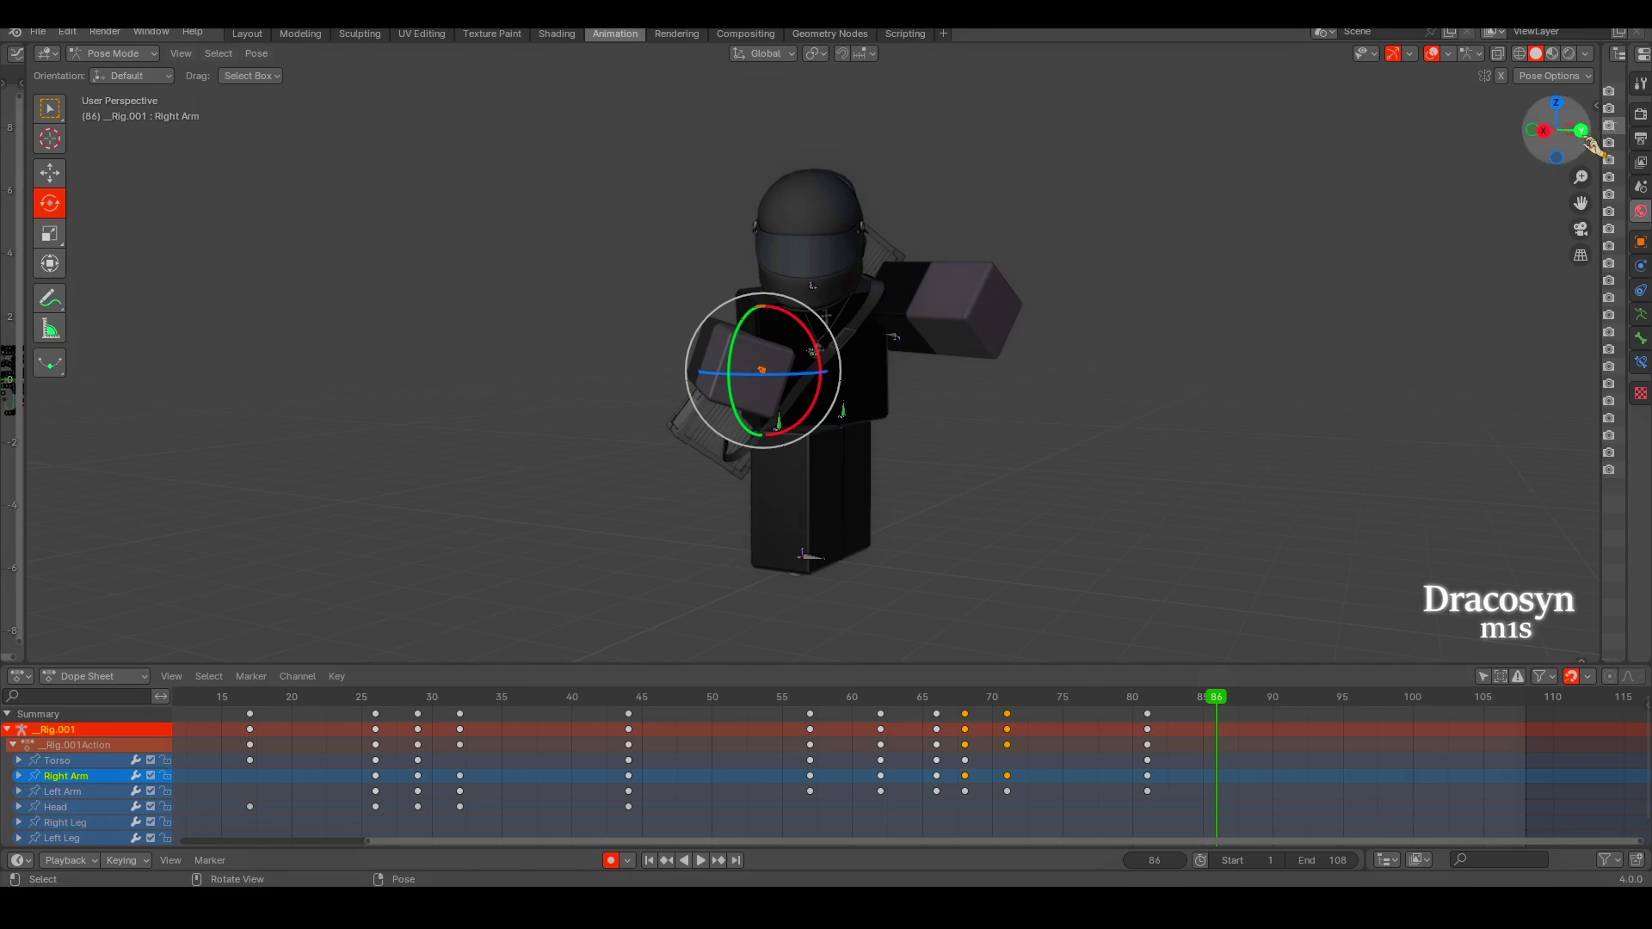
left_click(1534, 128)
left_click_drag(350, 697, 809, 697)
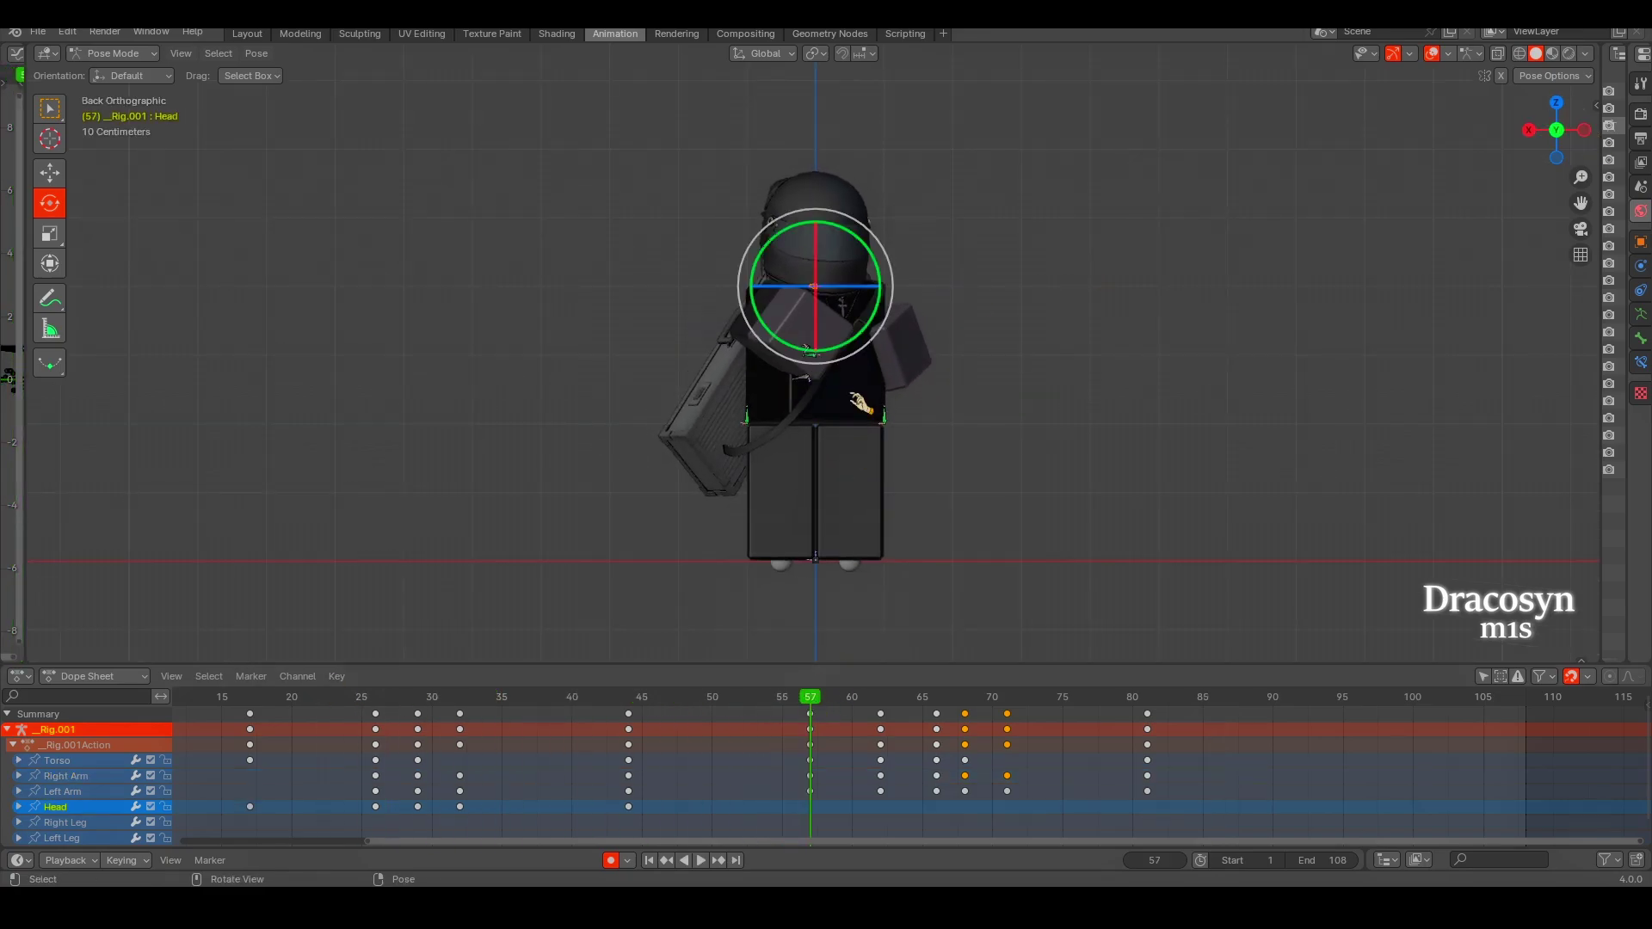
Turn and key the head at frames 57 and 62.
key("r")
key("r")
key("Return")
key("Up")
key("r")
key("r")
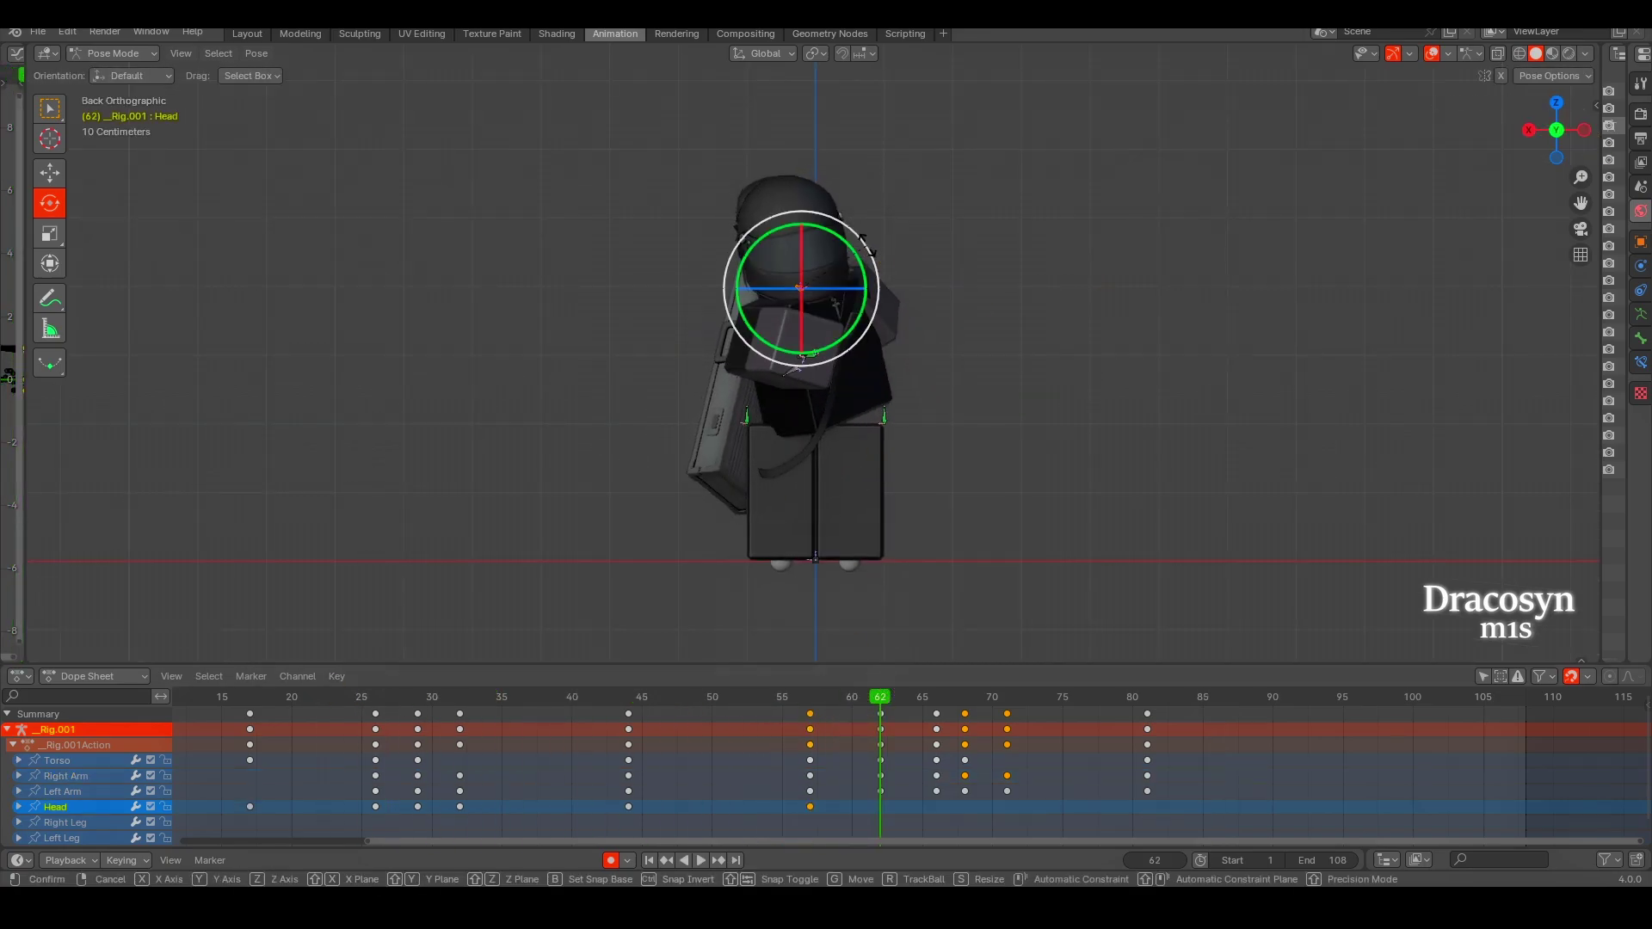
left_click(807, 288)
key("r")
key("r")
key("Return")
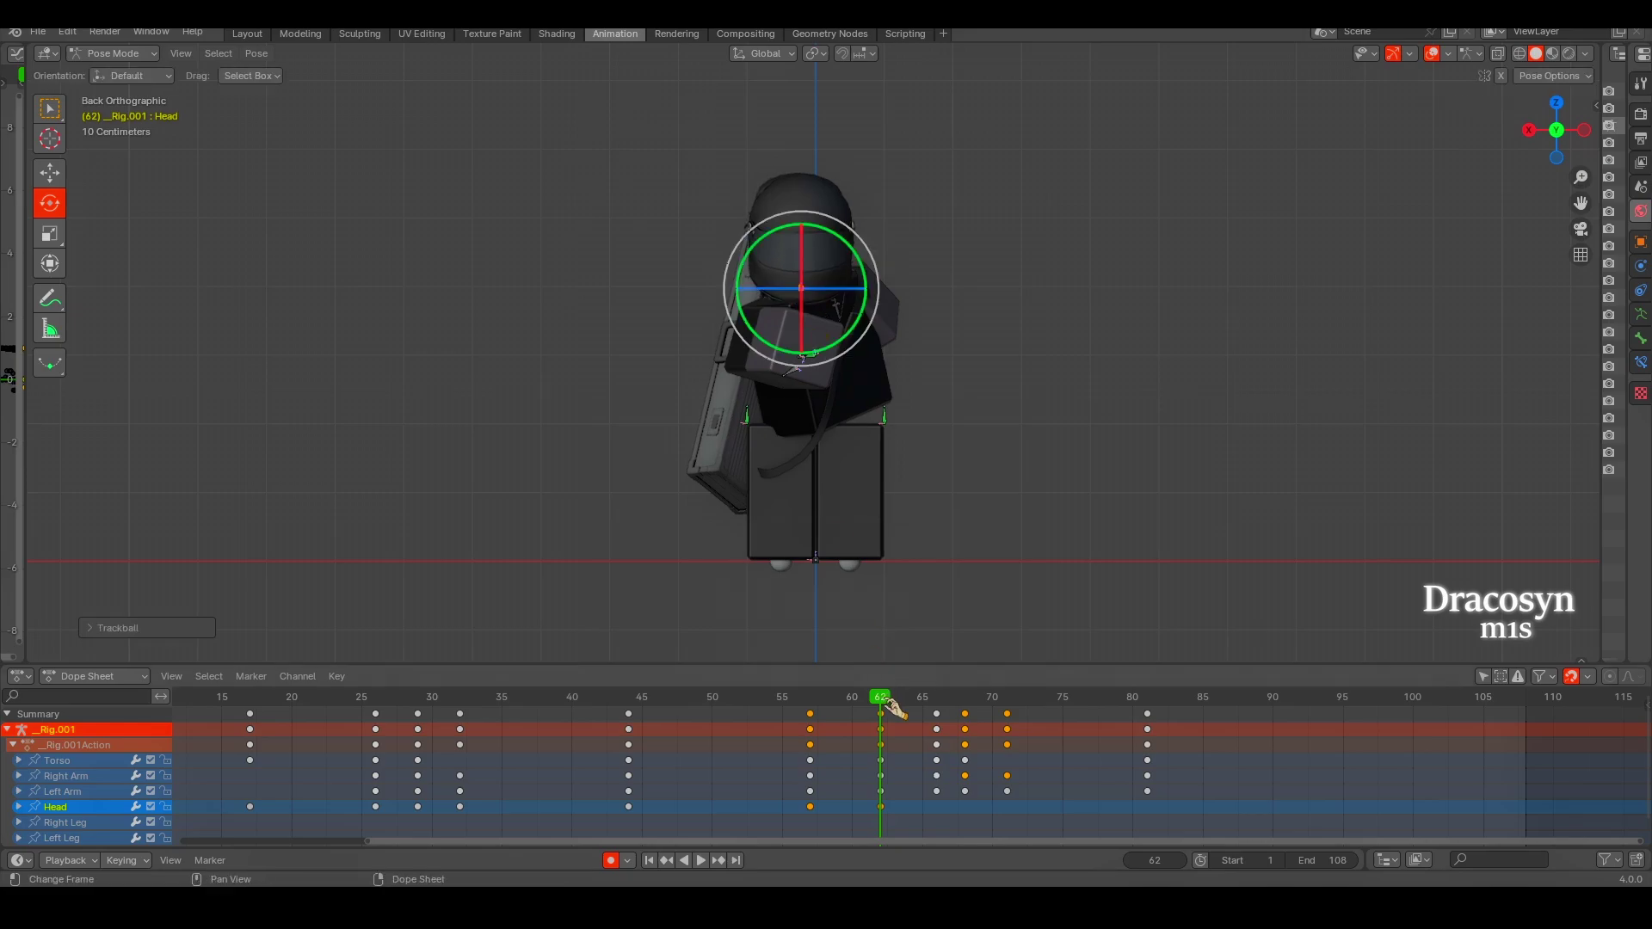
key("Up")
Turn and key the head at frames 66, 68 and 71 through the last keyframe.
key("r")
key("r")
key("Return")
key("Up")
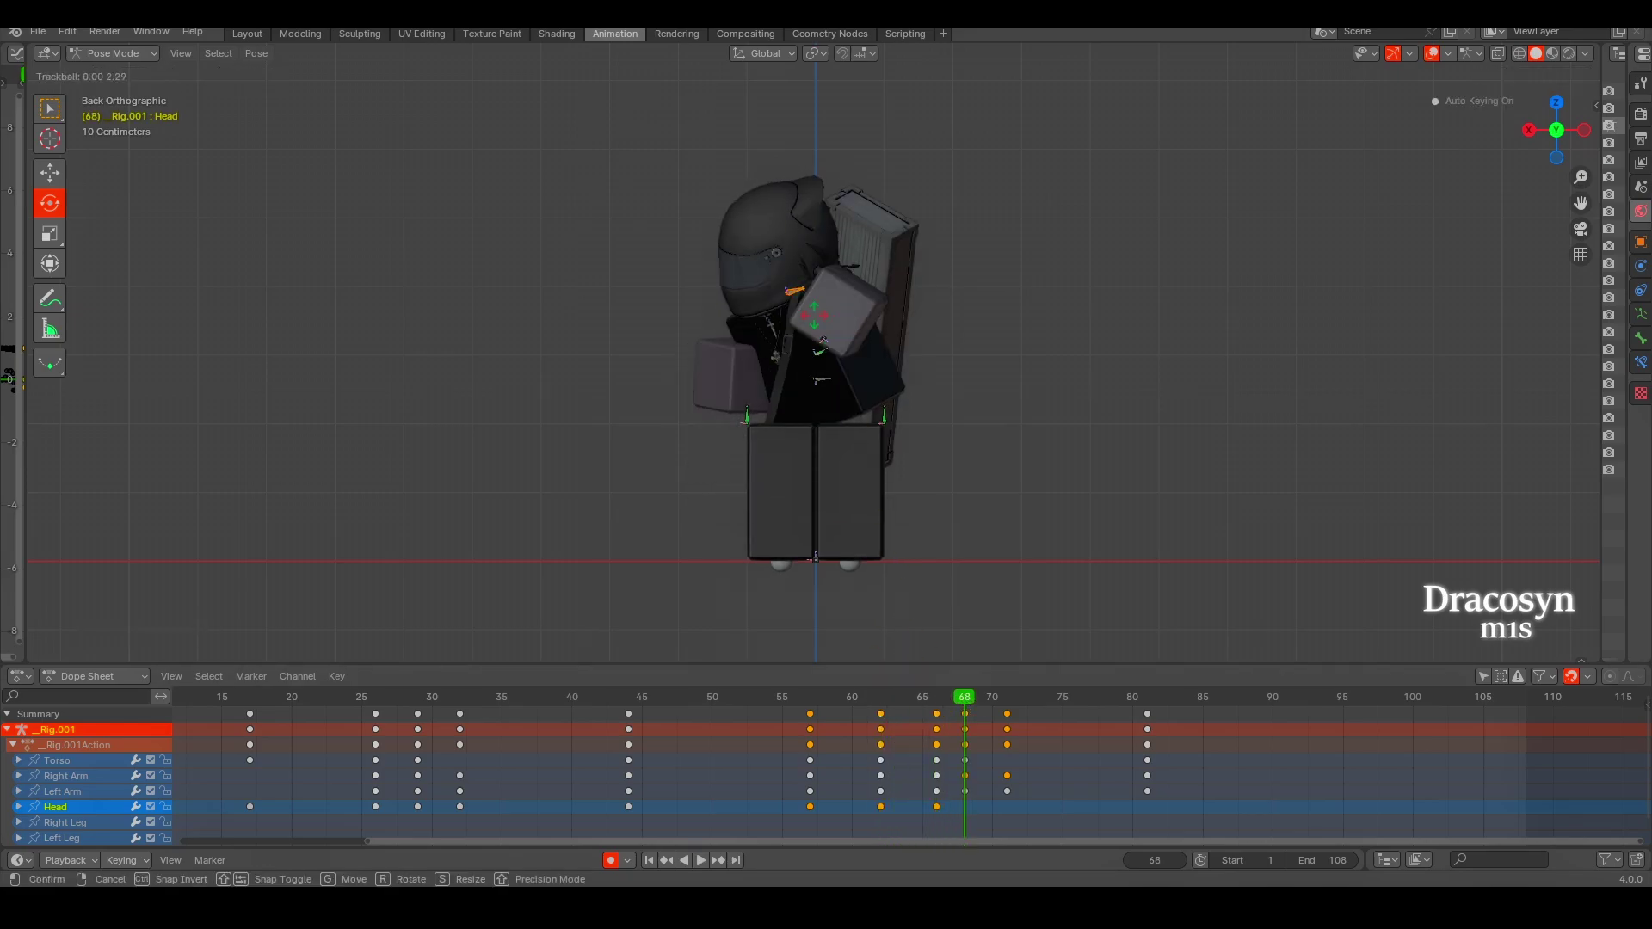
key("r")
key("r")
key("Return")
key("r")
key("r")
key("Return")
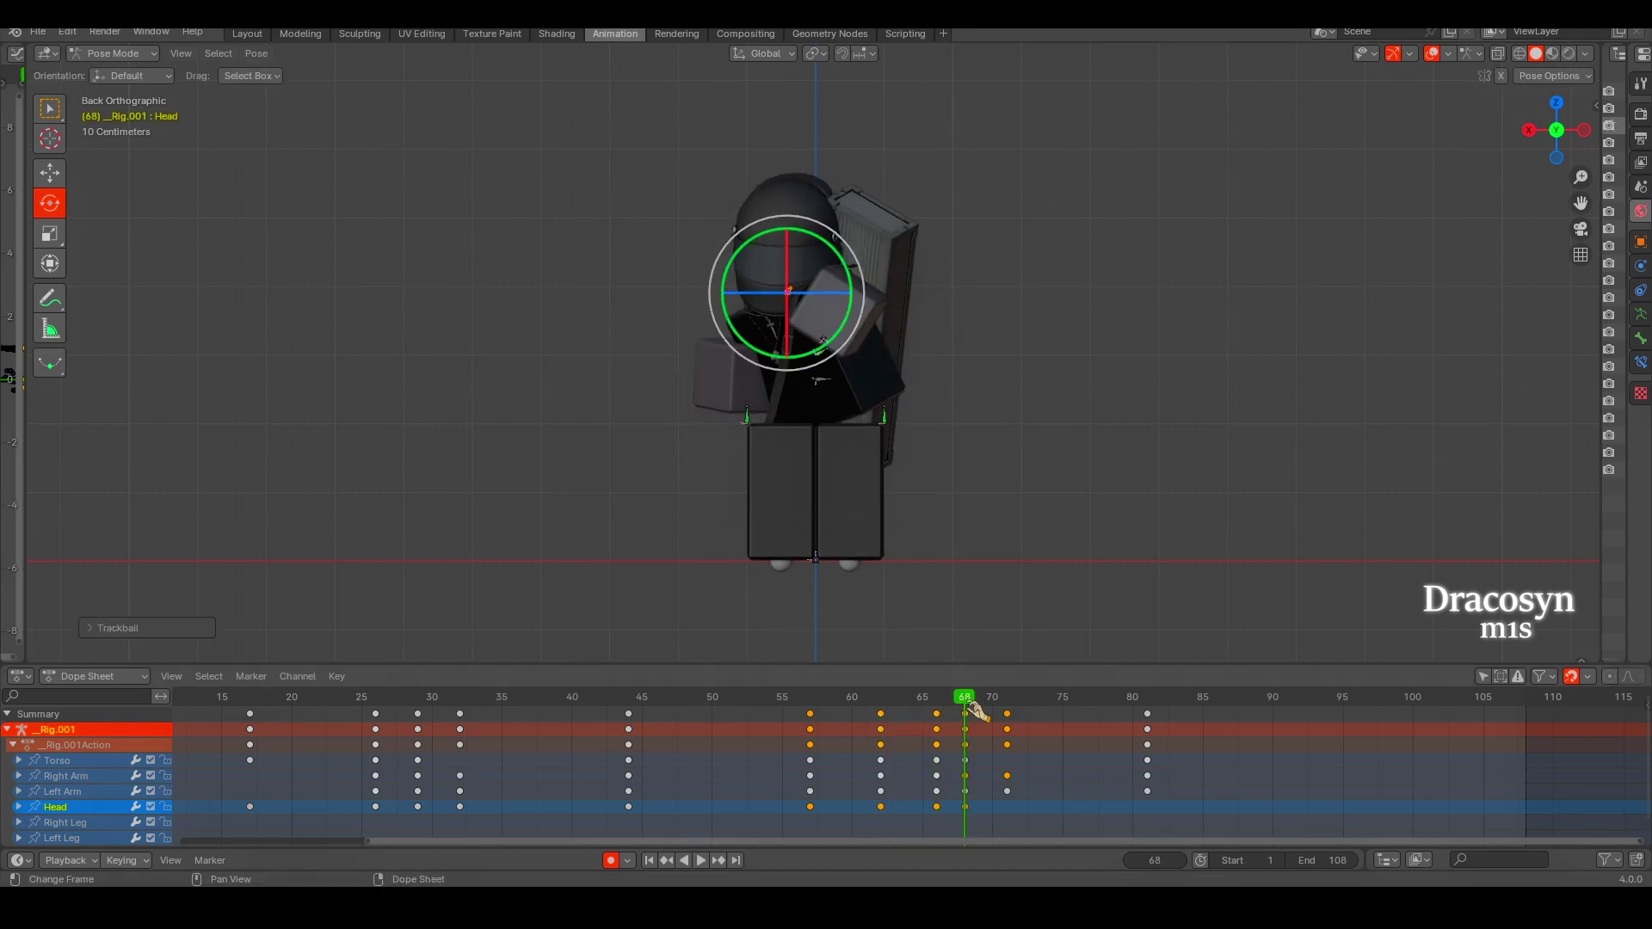
key("Up")
key("r")
key("Return")
key("Up")
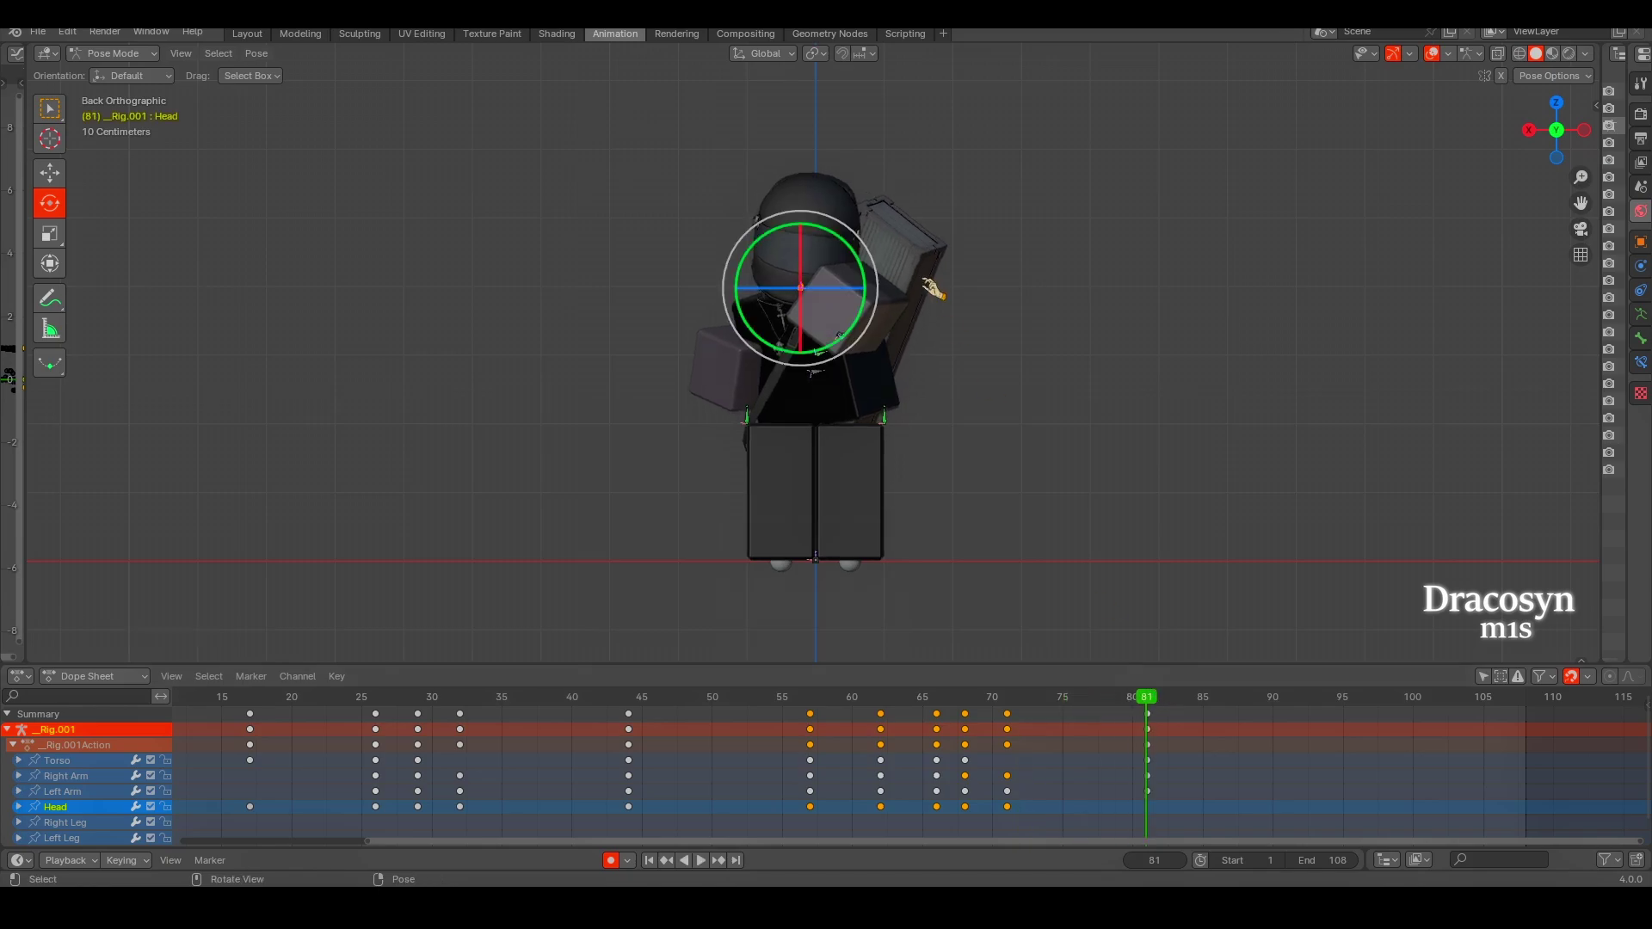
Play back the head motion from several angles and scrub around frame 67 to check it.
key("space")
middle_click_drag(865, 639, 719, 578)
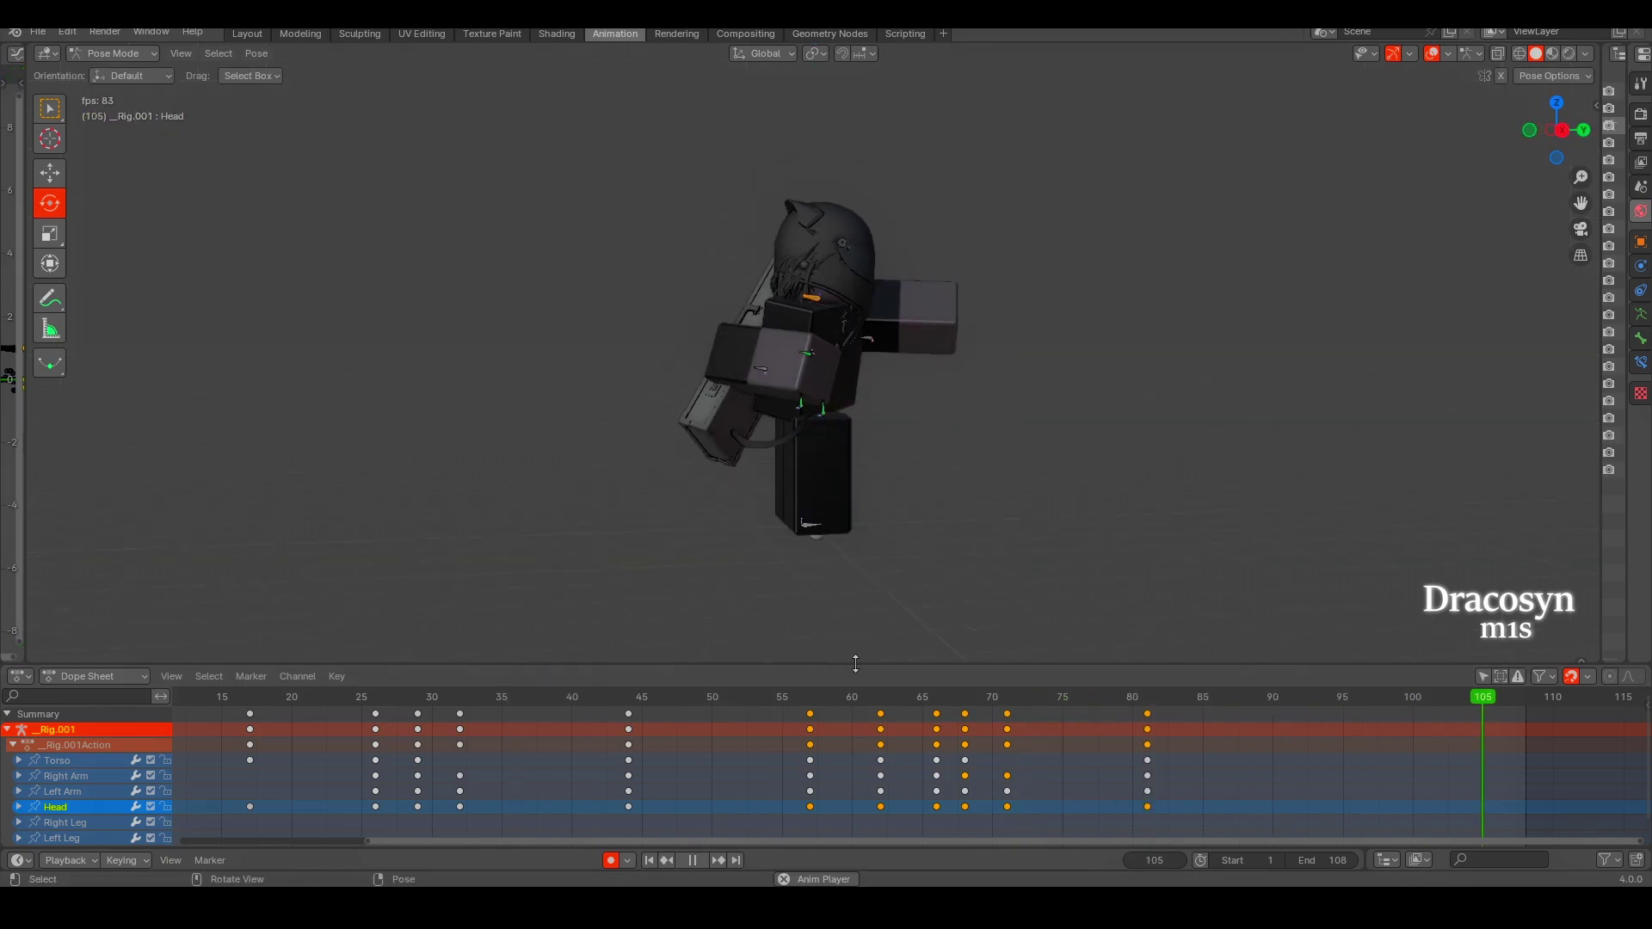
middle_click_drag(544, 657, 785, 694)
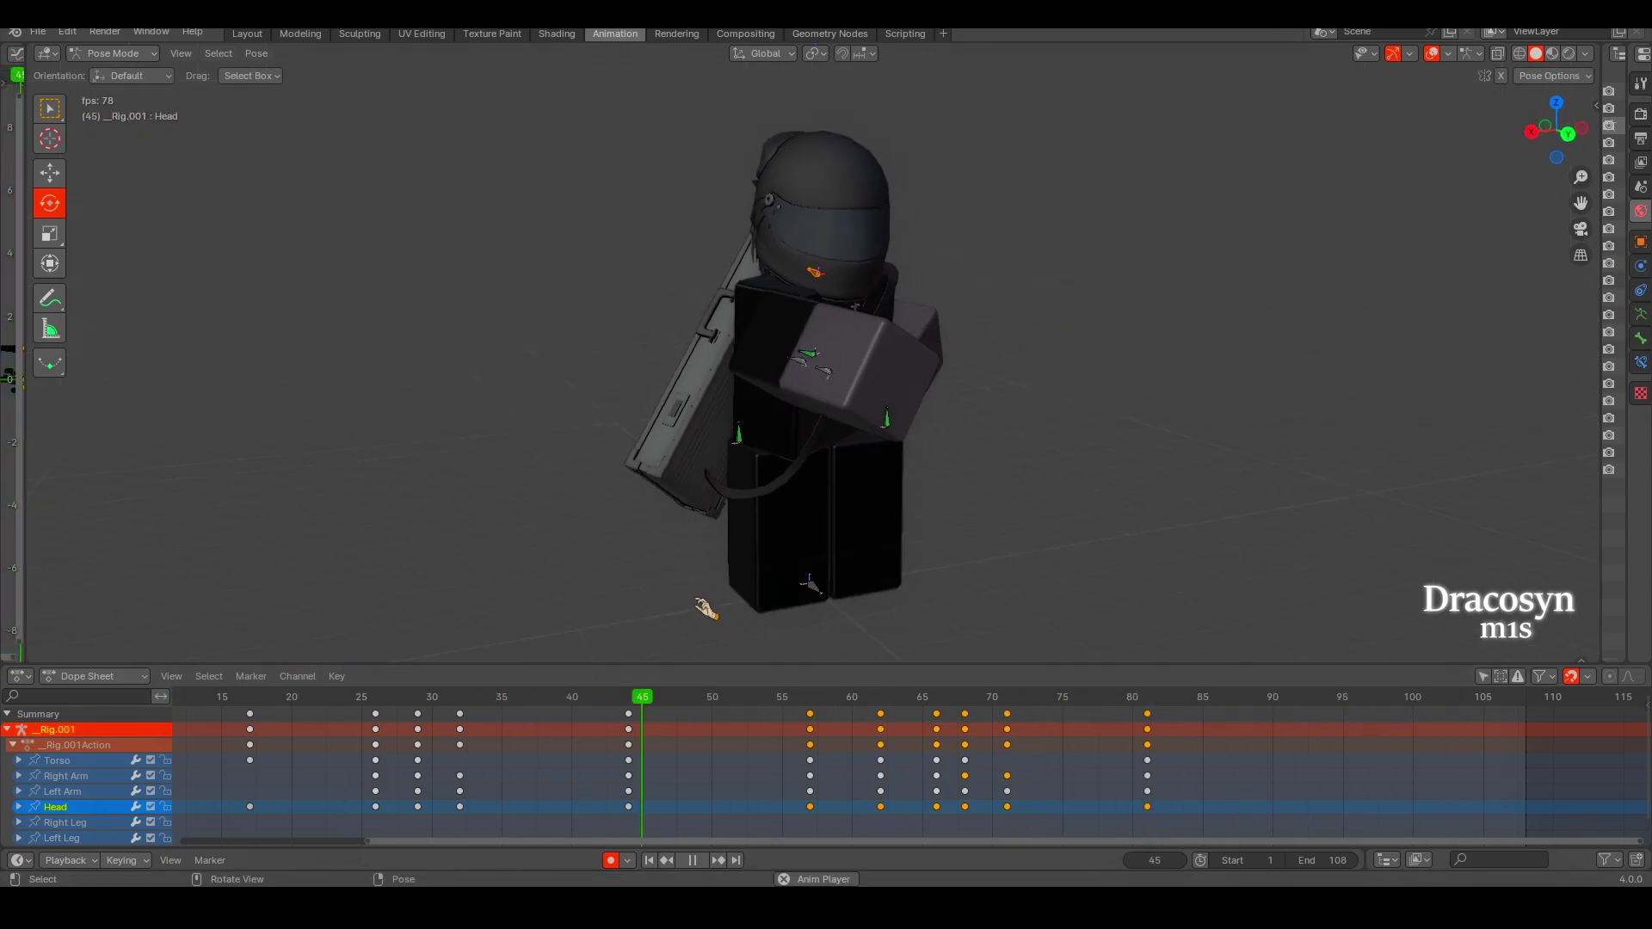
key("space")
left_click(982, 710)
left_click_drag(841, 325, 857, 254)
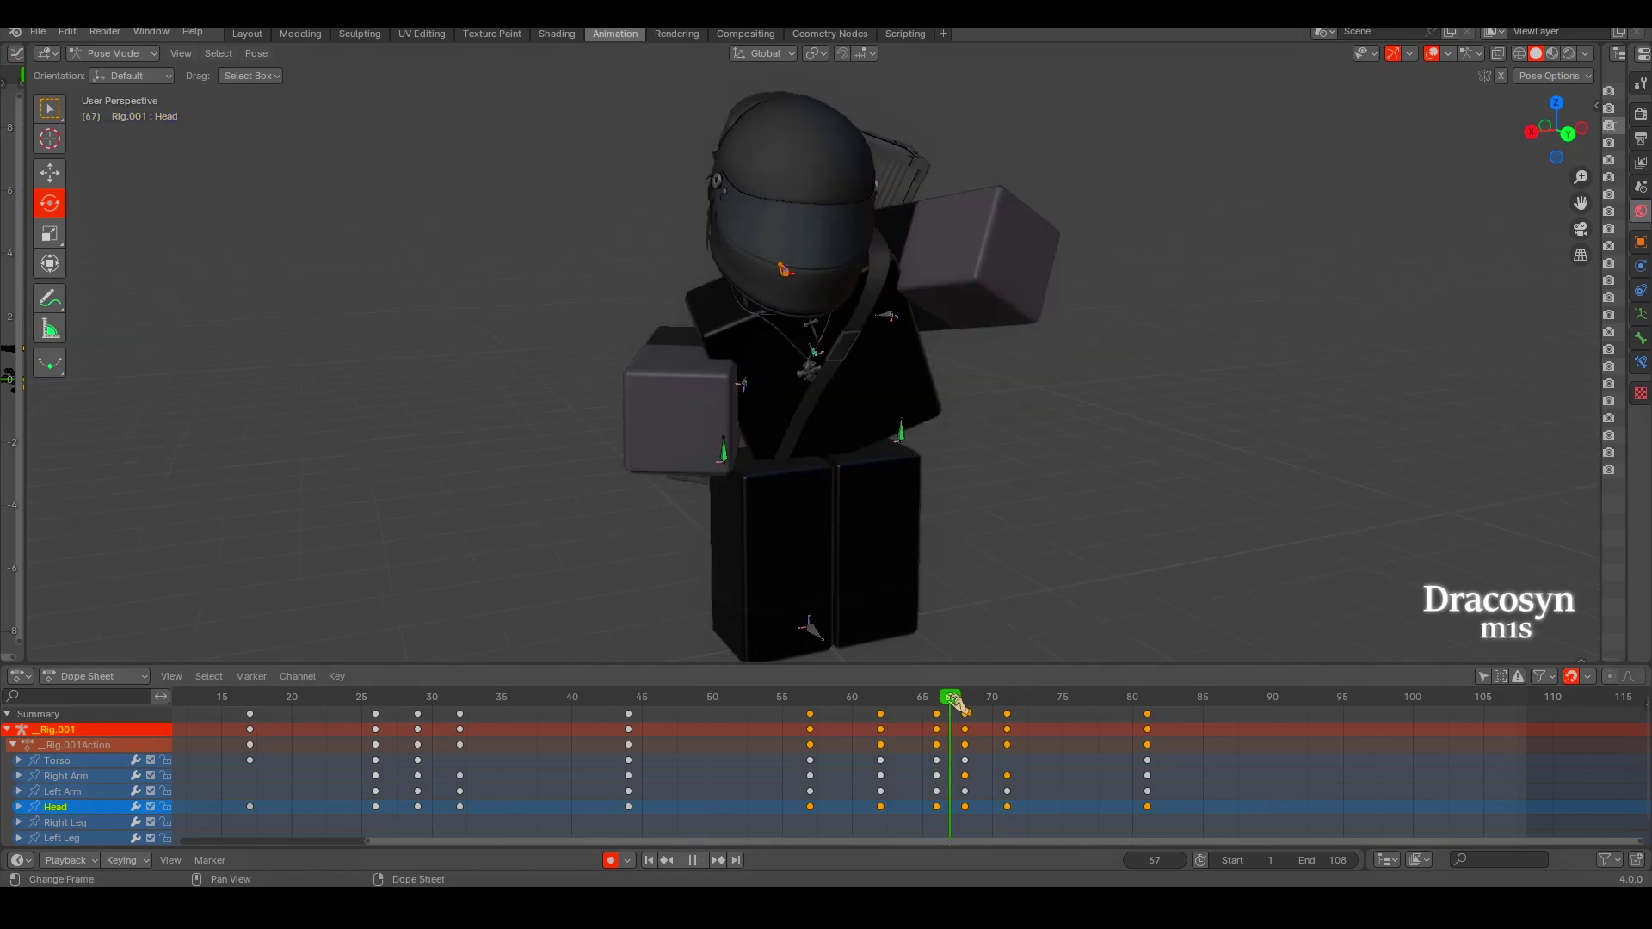
key("Left")
Watch the full briefcase swing playback while orbiting around the character.
key("space")
mouse_move(774, 602)
middle_mouse_down()
mouse_move(934, 585)
mouse_move(473, 583)
middle_mouse_up()
scroll(1076, 737, "down", 4)
mouse_move(1023, 637)
middle_mouse_down()
mouse_move(905, 529)
mouse_move(841, 634)
mouse_move(1290, 541)
mouse_move(1180, 498)
mouse_move(1106, 508)
middle_mouse_up()
left_click(1066, 718)
key("space")
Set the end frame to 81 and bake the animation to a Roblox animation file.
key("n")
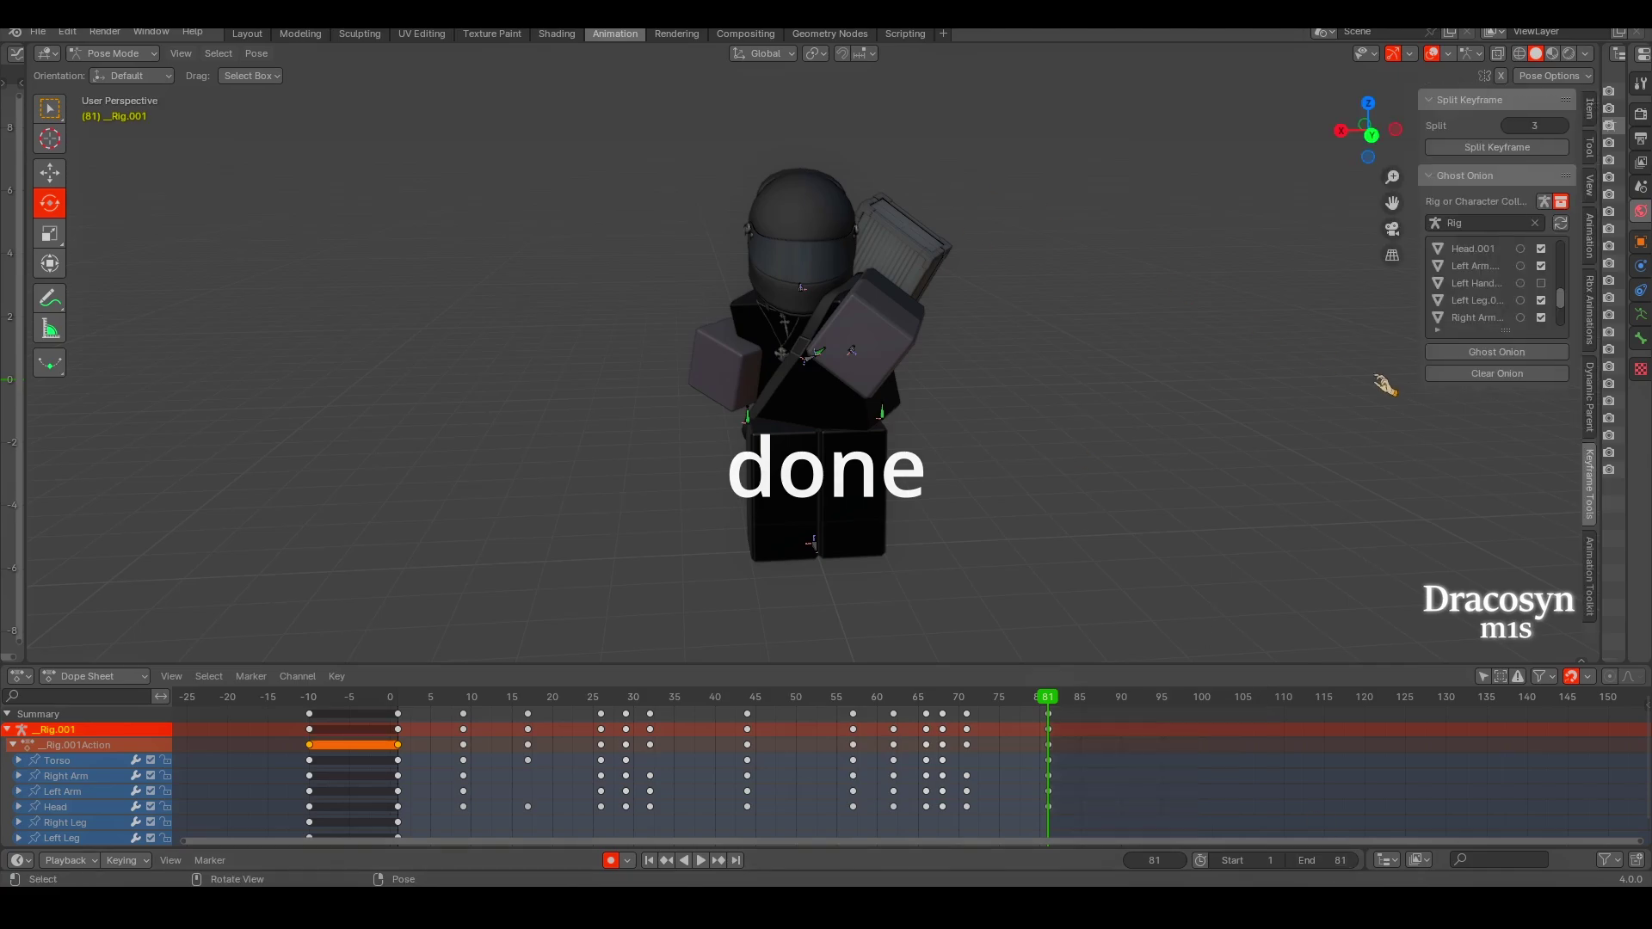
left_click(1592, 327)
left_click(1504, 452)
type("tut m")
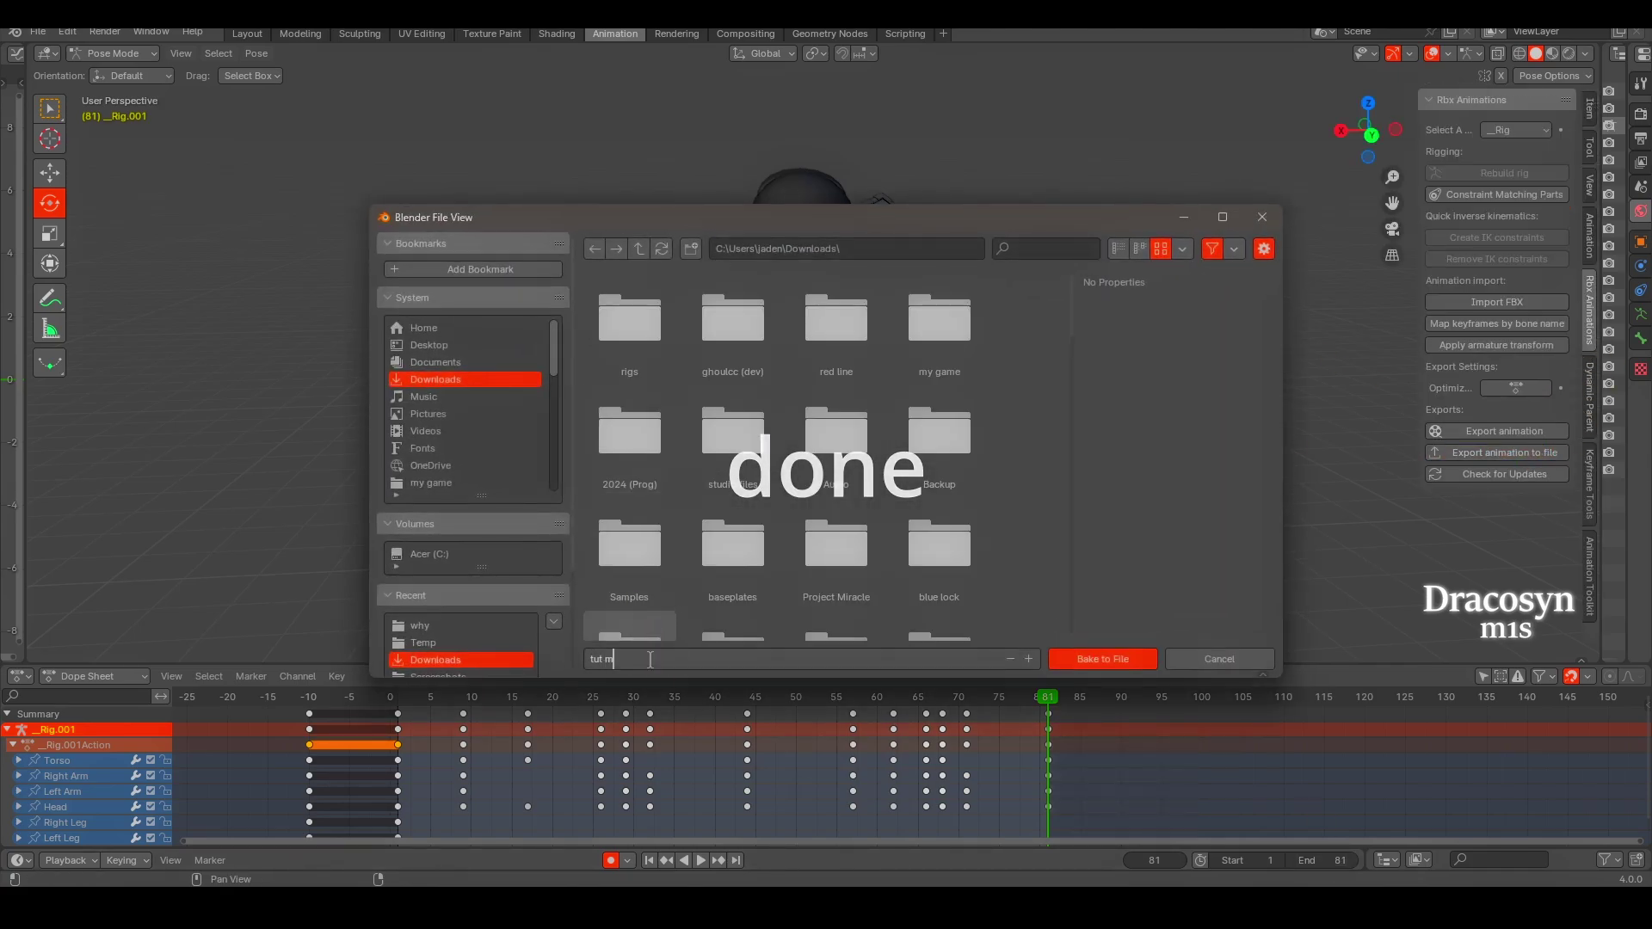
key("Return")
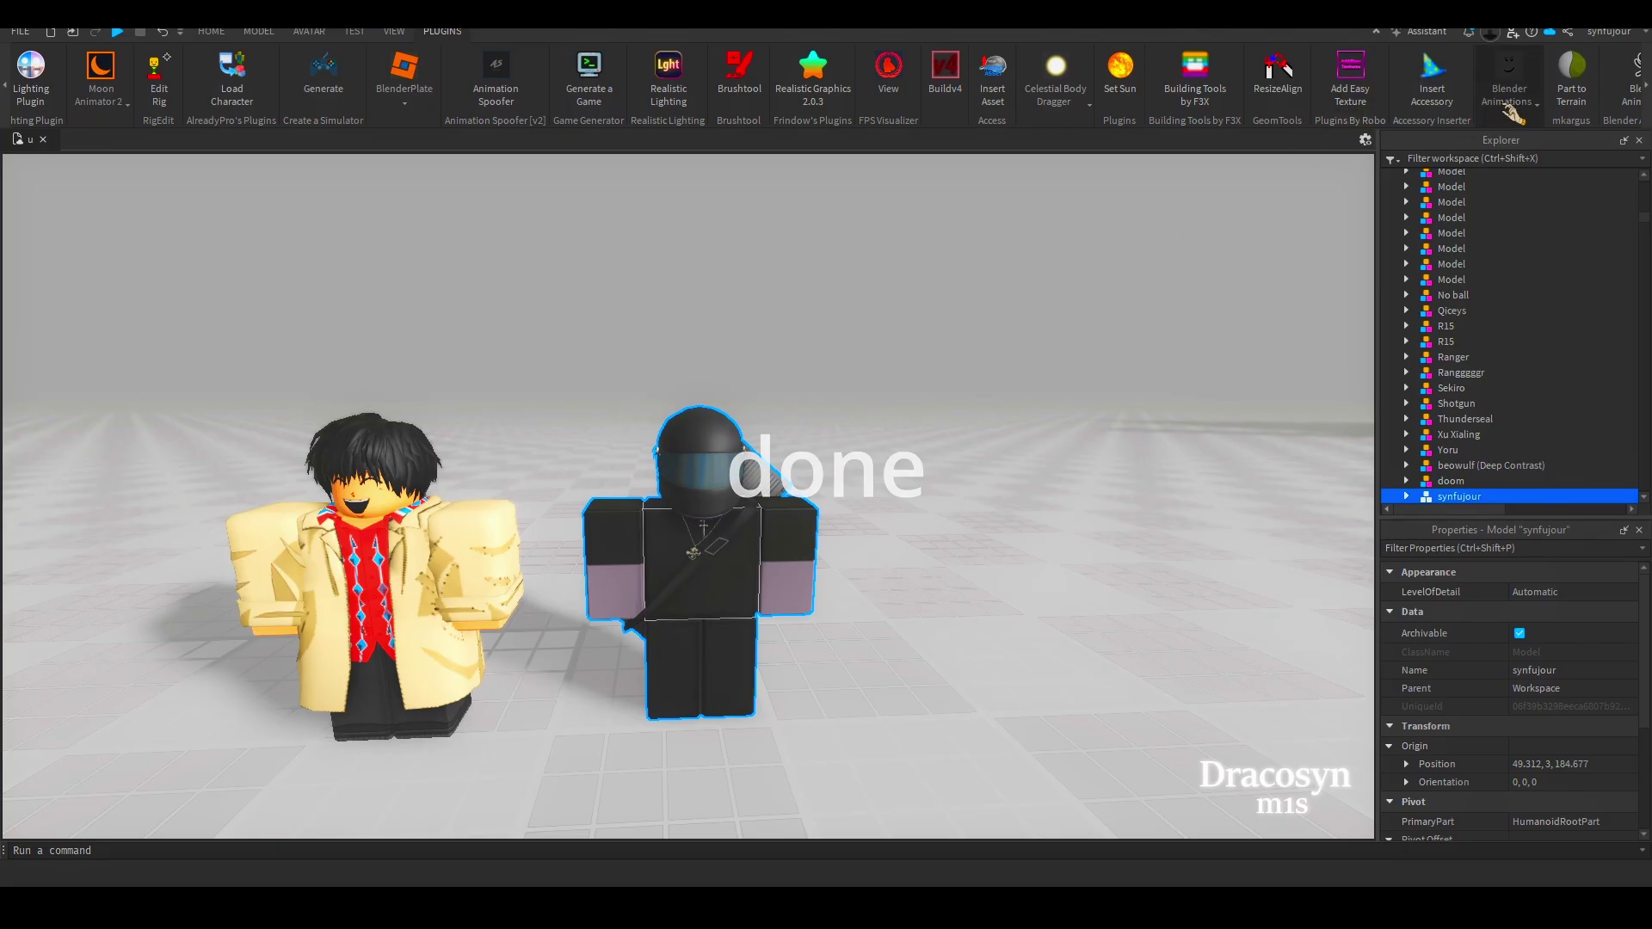
Import the exported .rbxanim file via Blender Animations, name it 'm1s', and save it to the rig.
left_click(1509, 77)
left_click(106, 420)
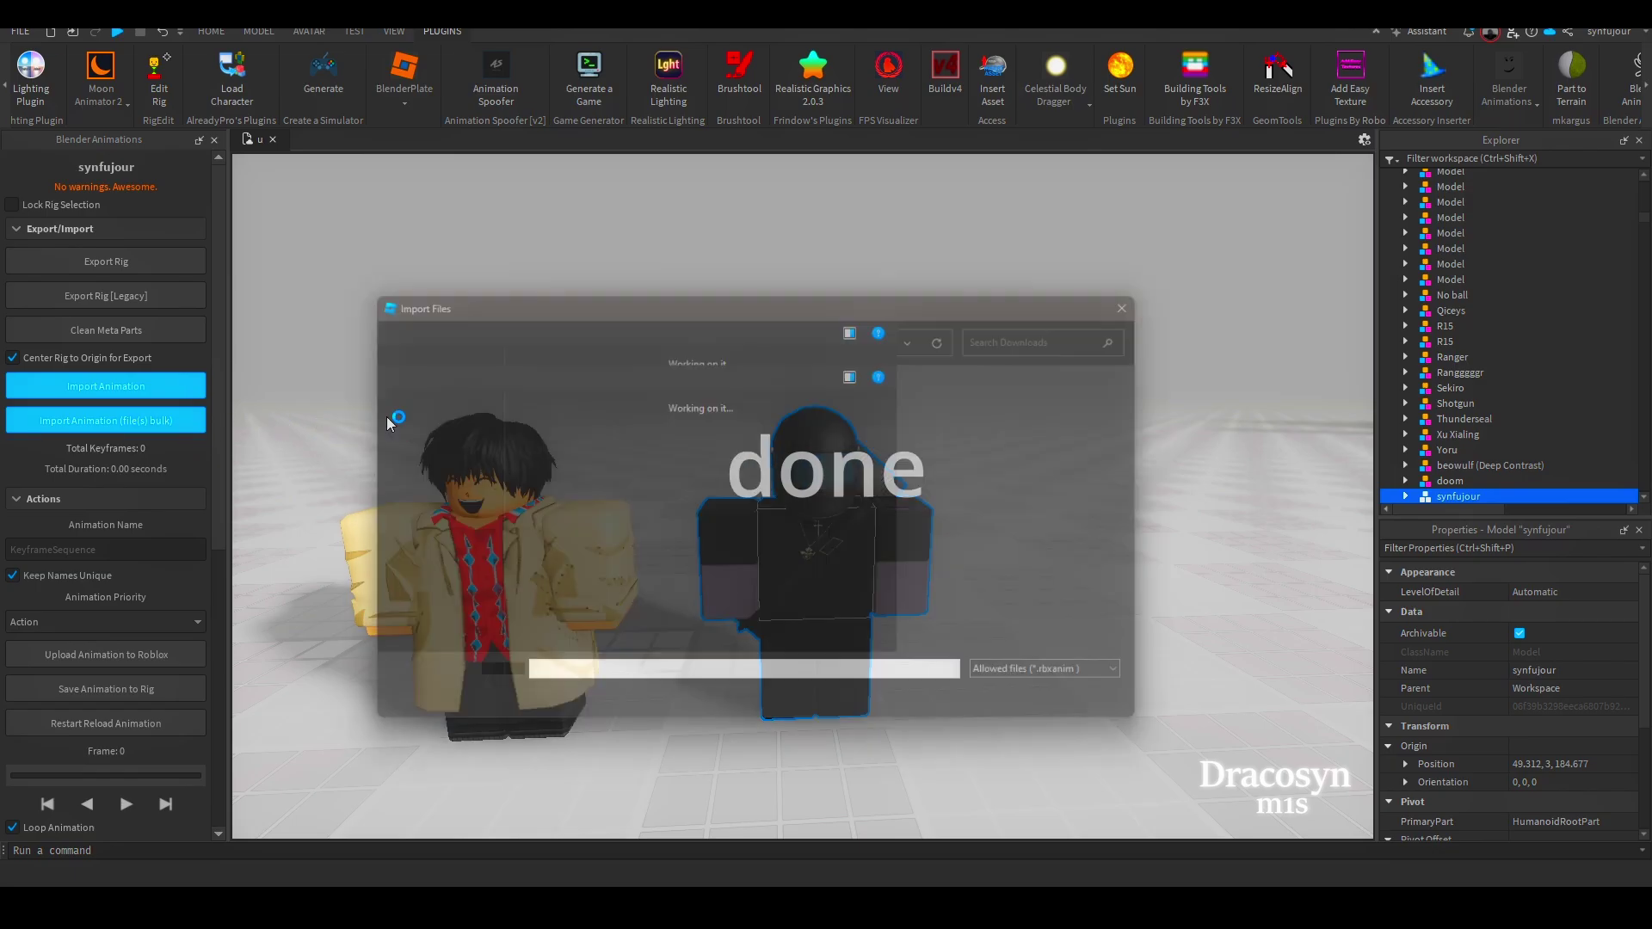
double_click(542, 483)
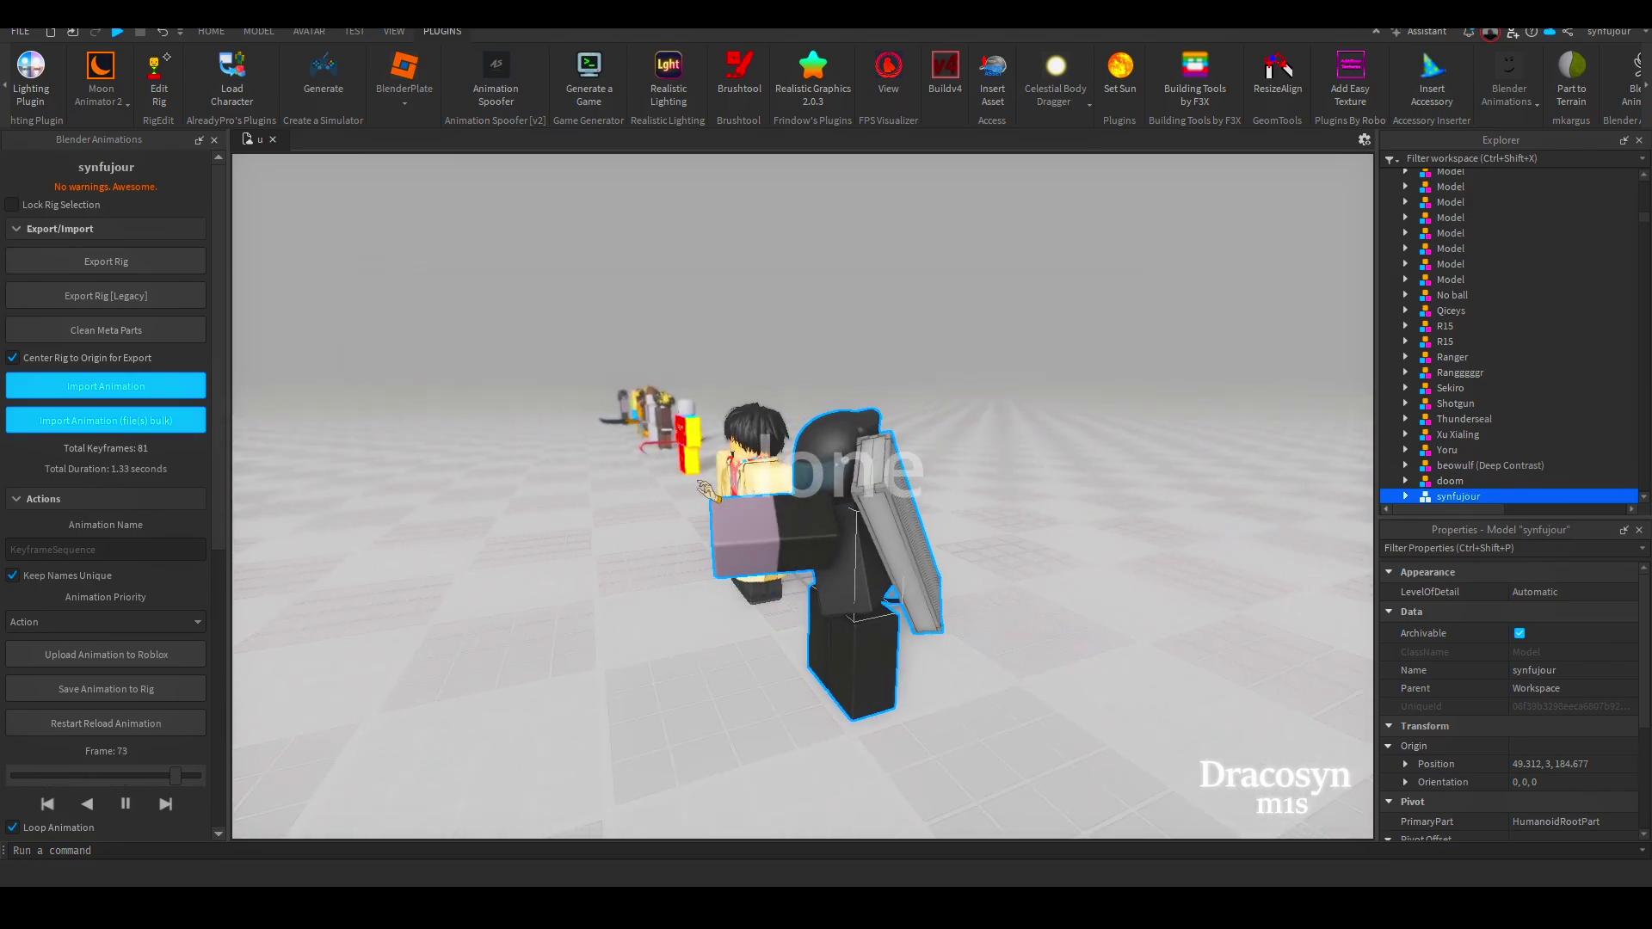
left_click(94, 550)
type("m1s")
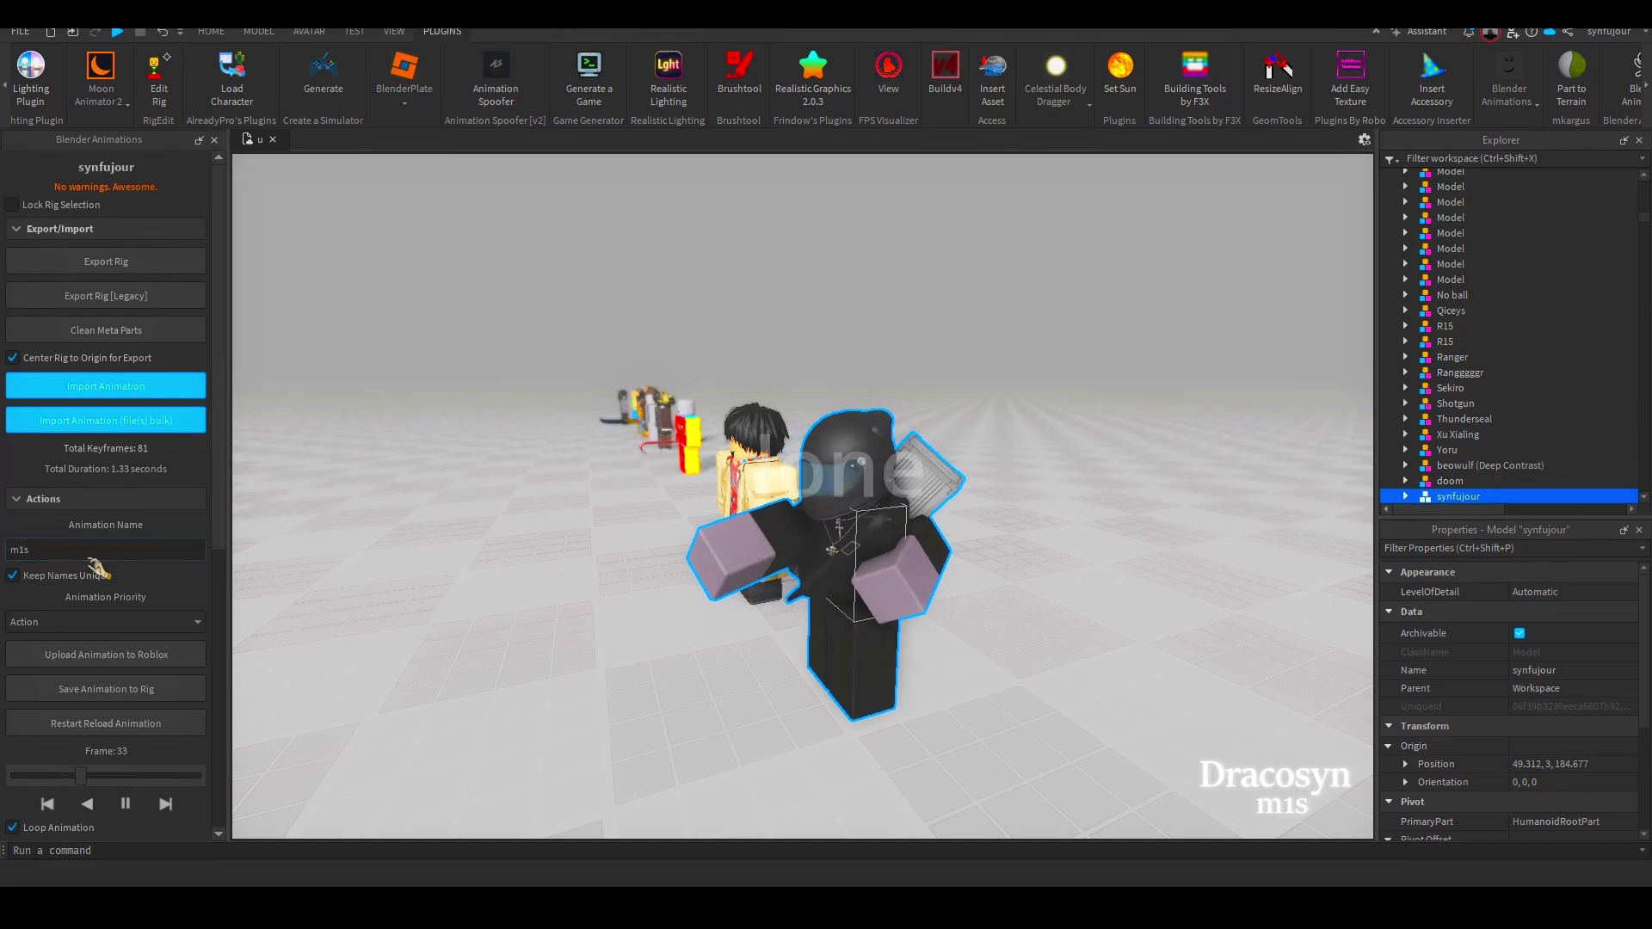
left_click(152, 702)
left_click(214, 139)
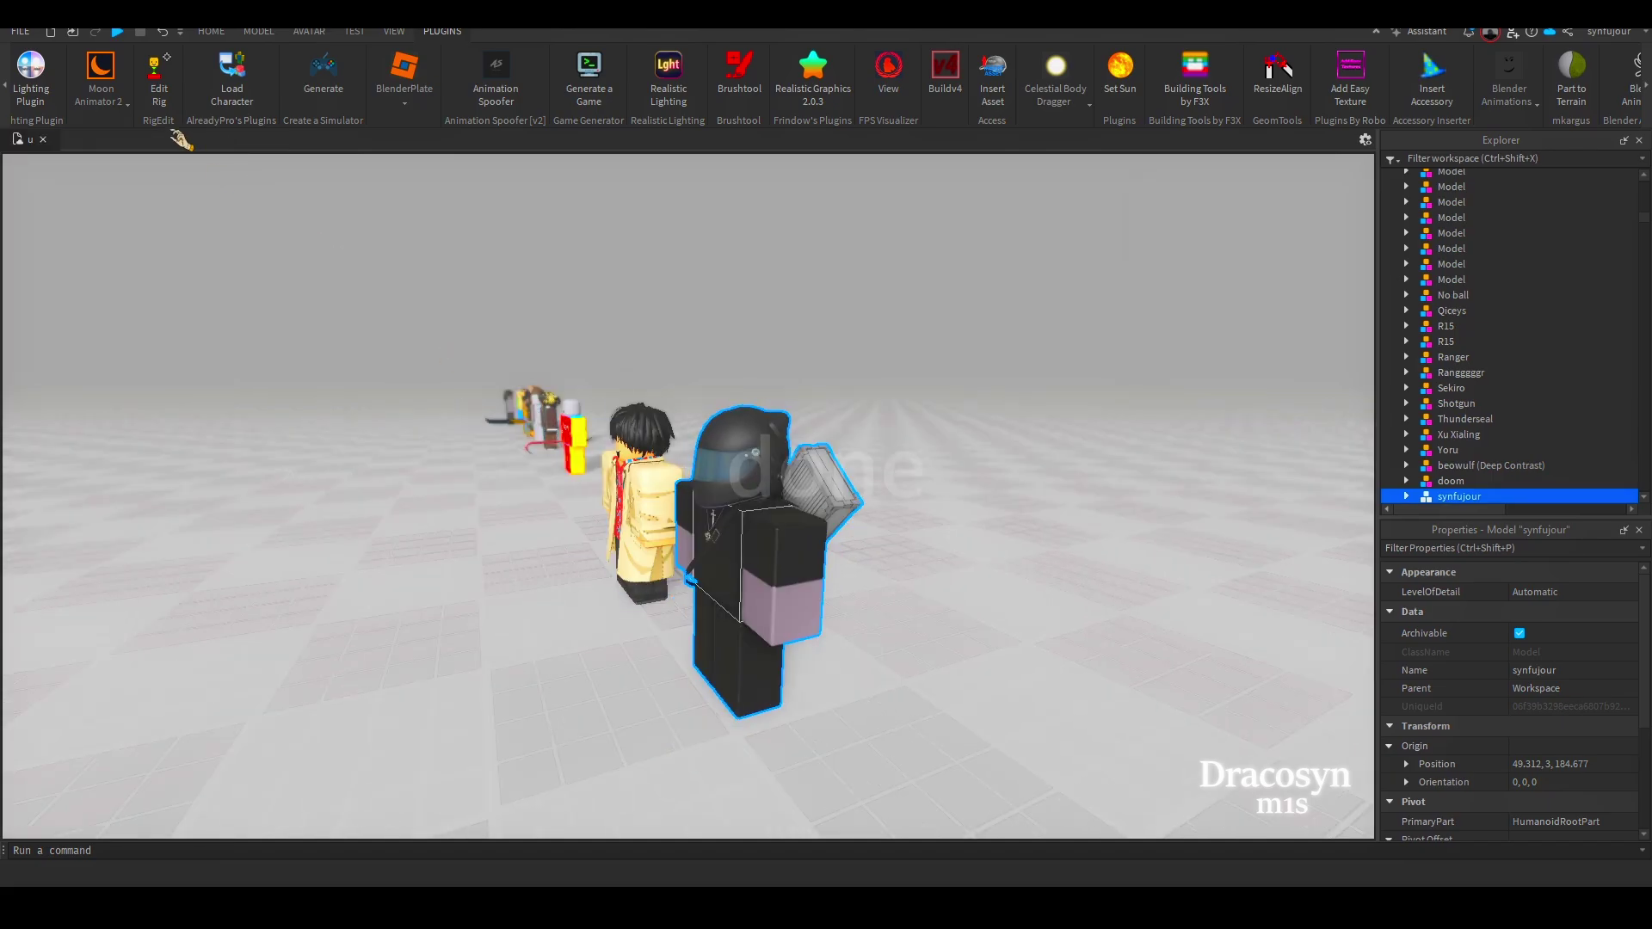
Launch Moon Animator 2 and open the m1s animation file on the rig.
left_click(126, 102)
left_click(89, 155)
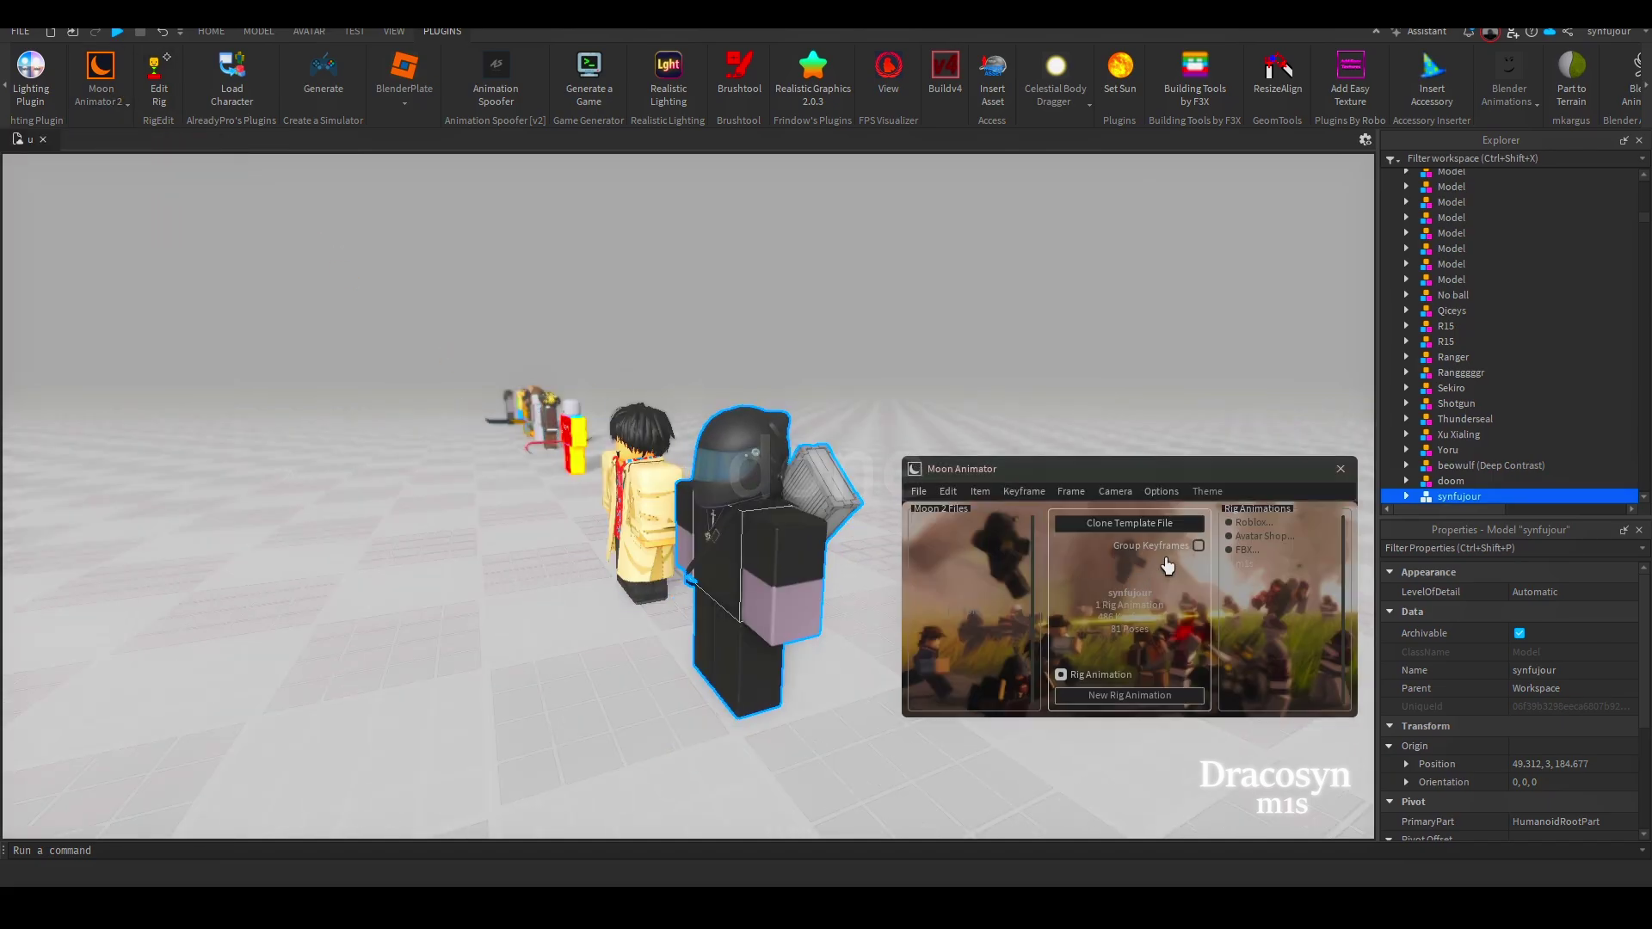
left_click(1073, 686)
left_click(1200, 725)
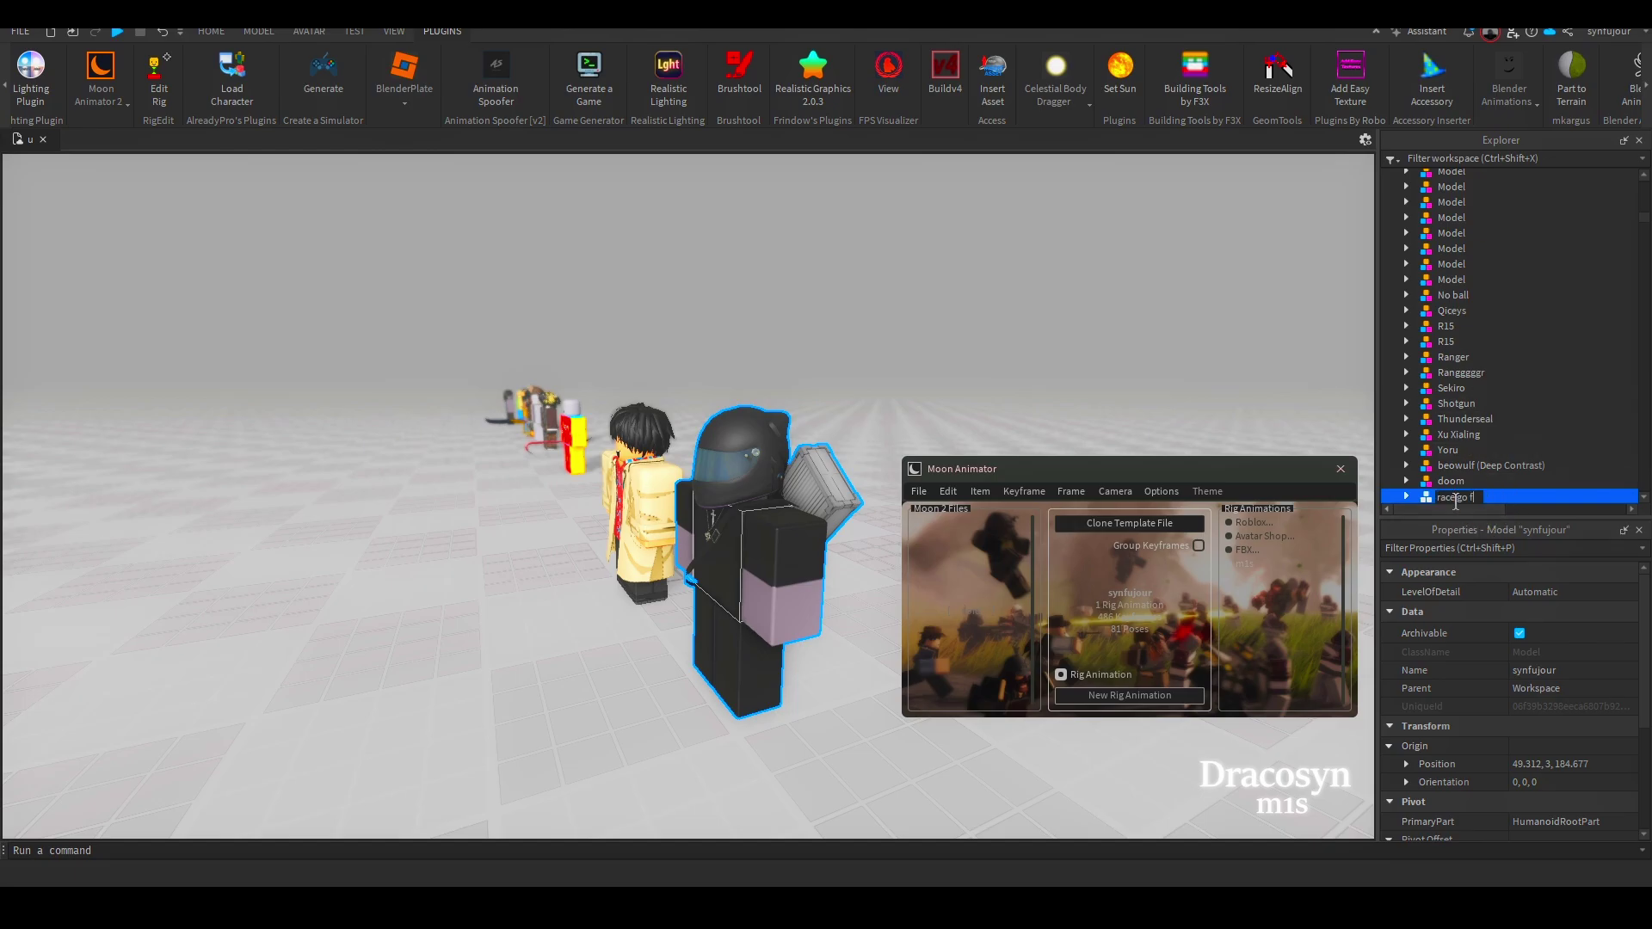
left_click(1203, 697)
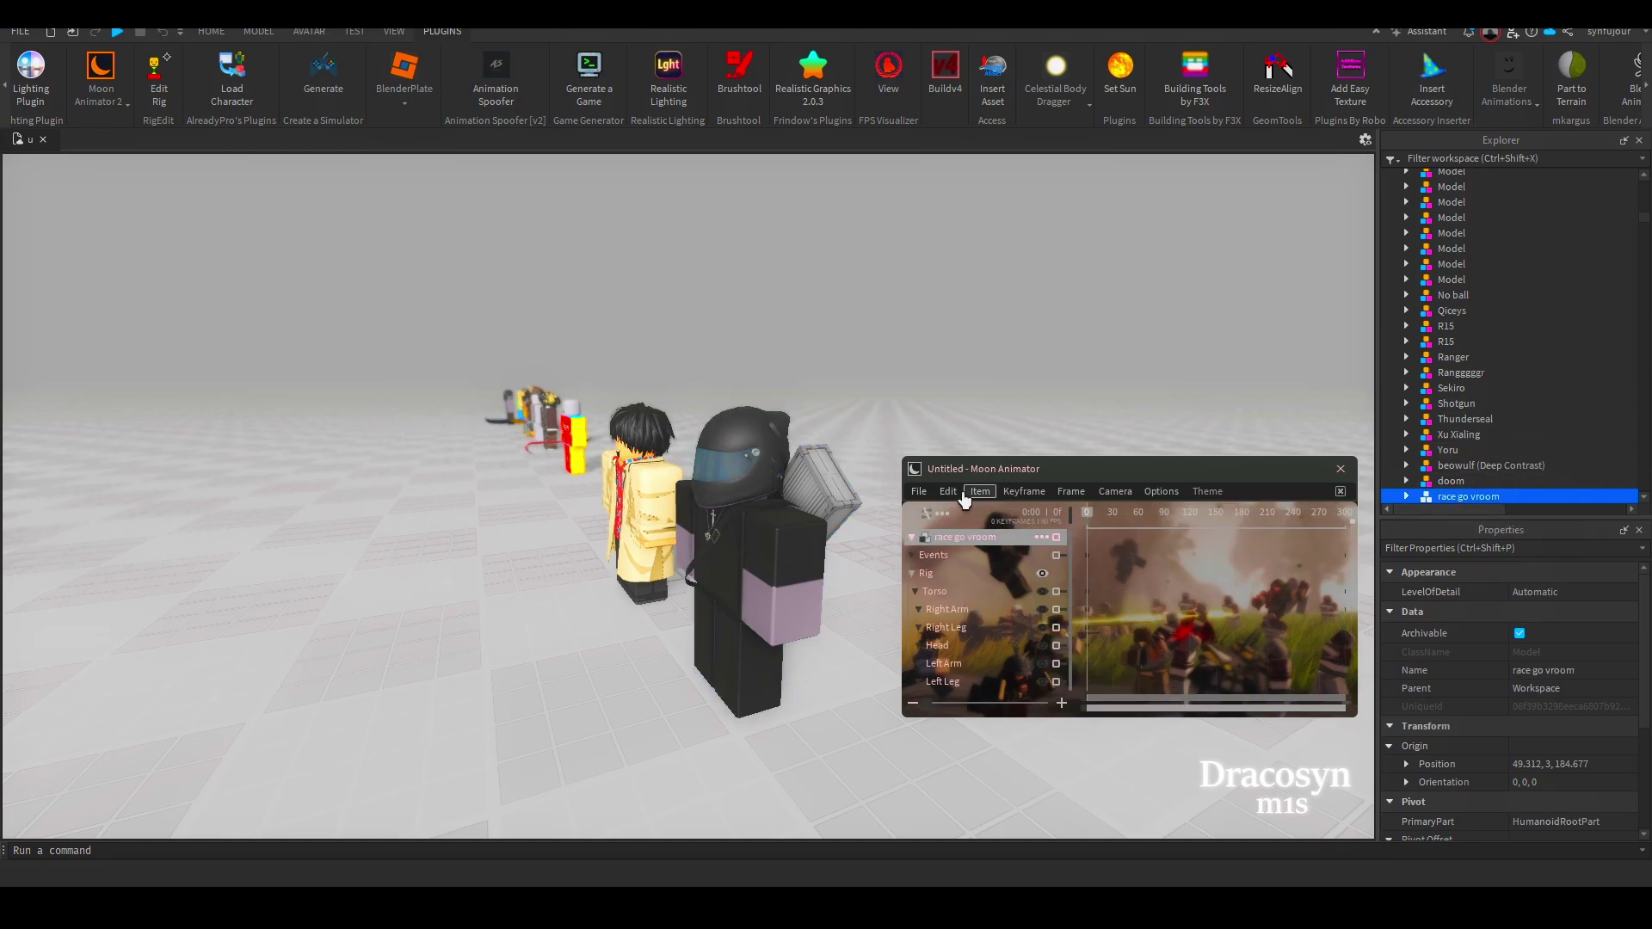
left_click(1341, 492)
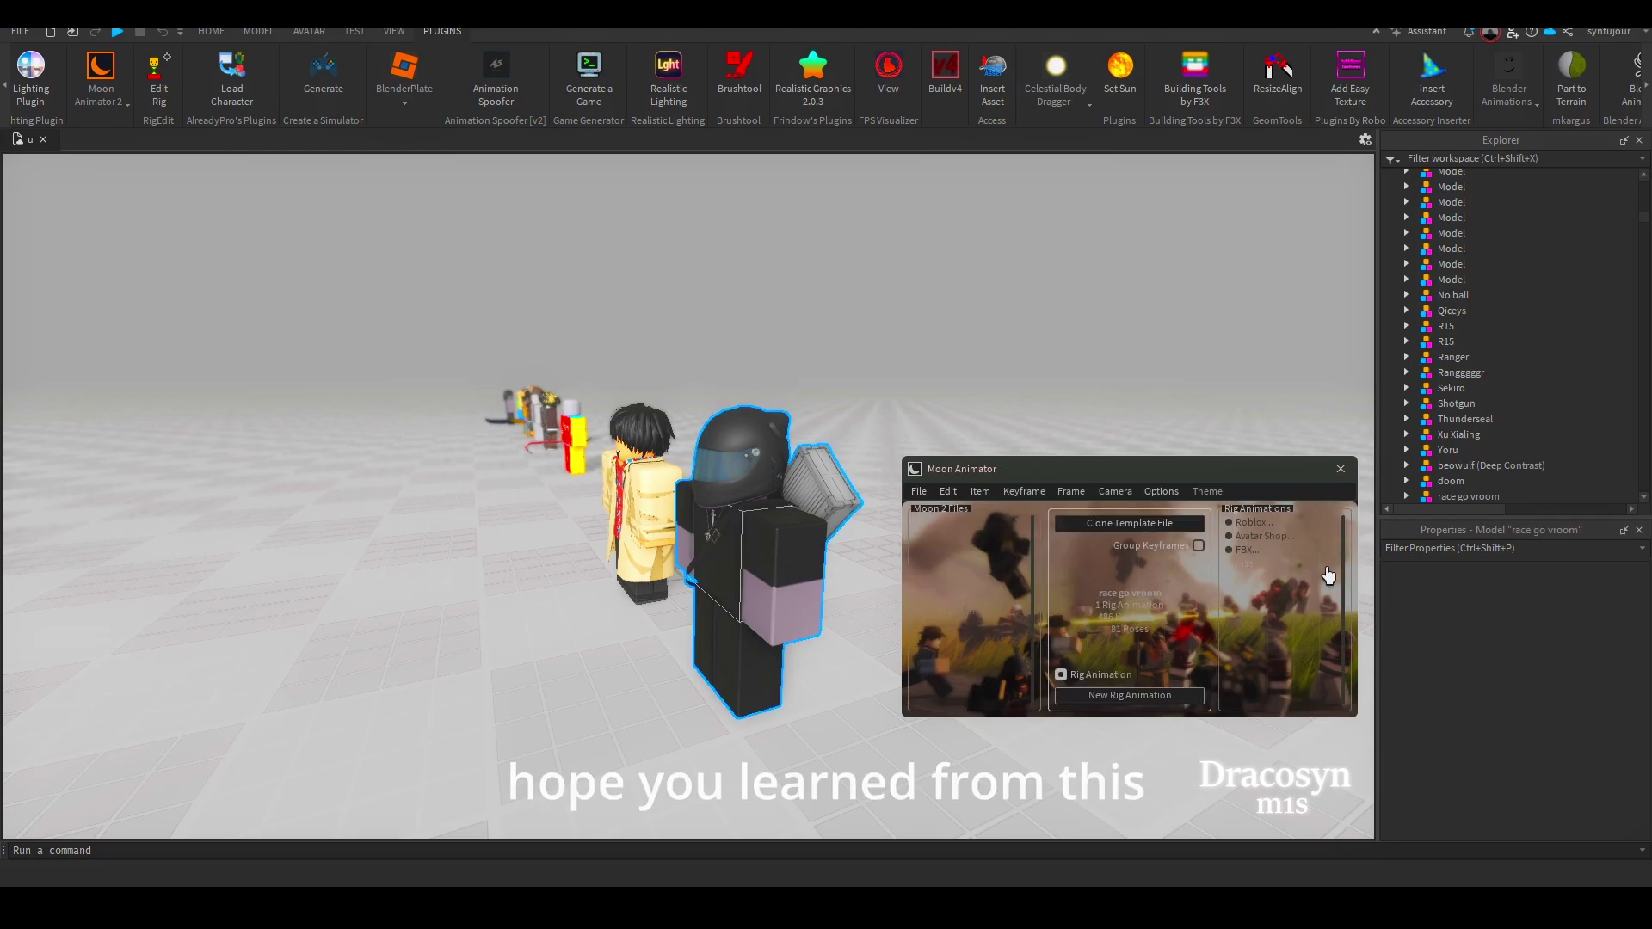
left_click(1239, 564)
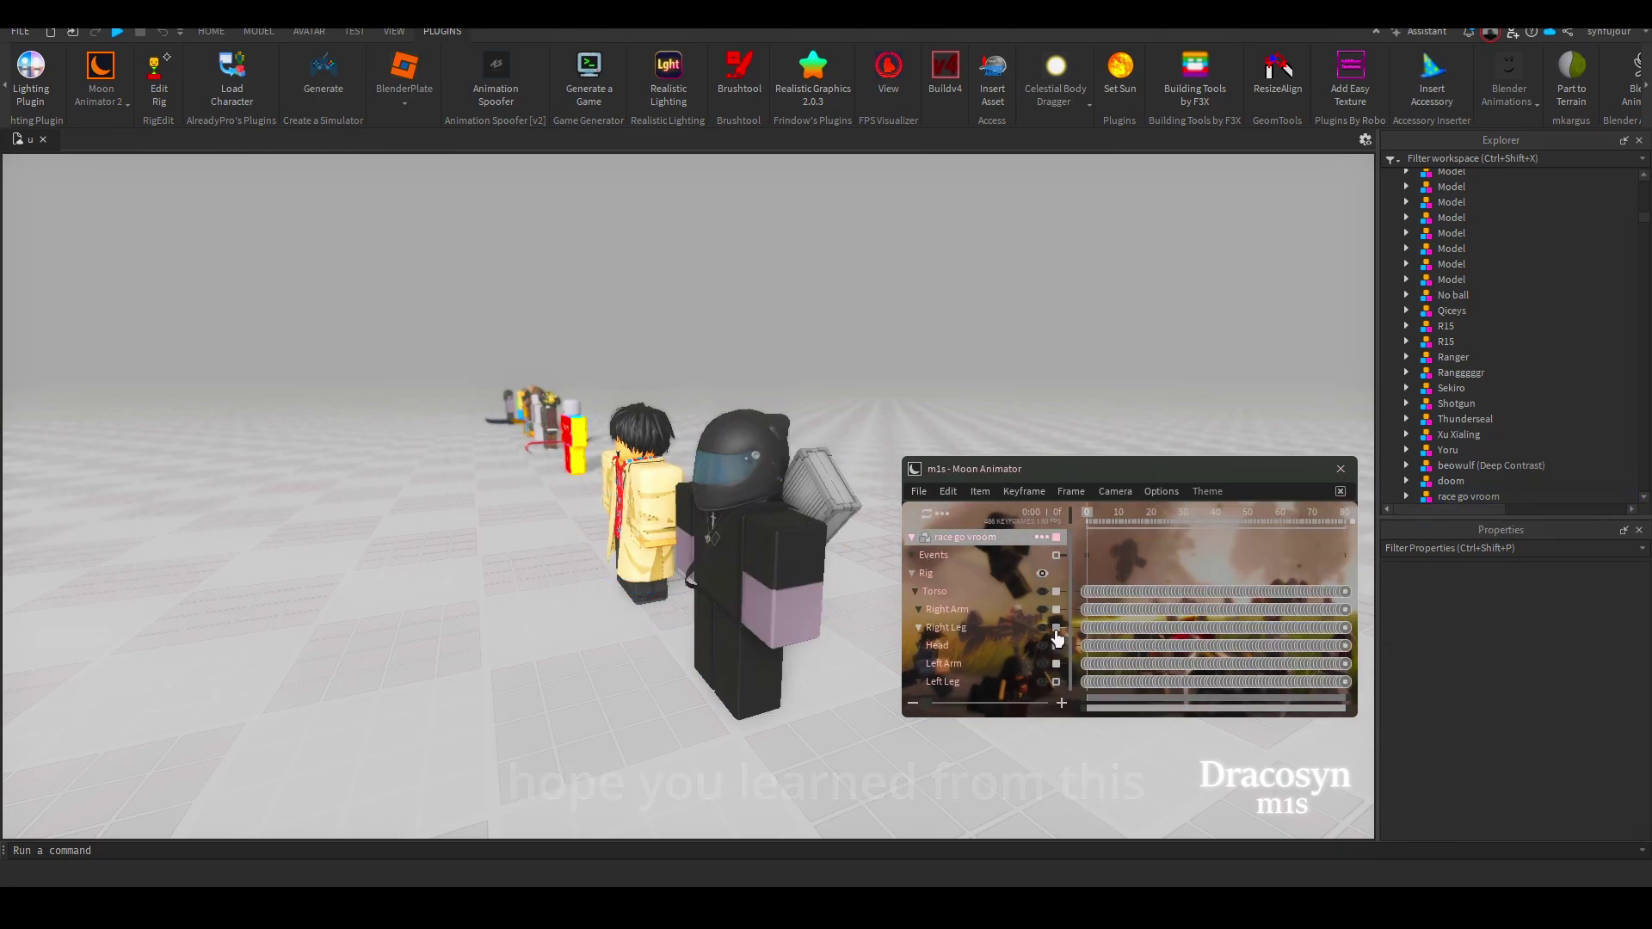
Play m1s and delete the Left Leg and Right Leg track keyframes.
key("space")
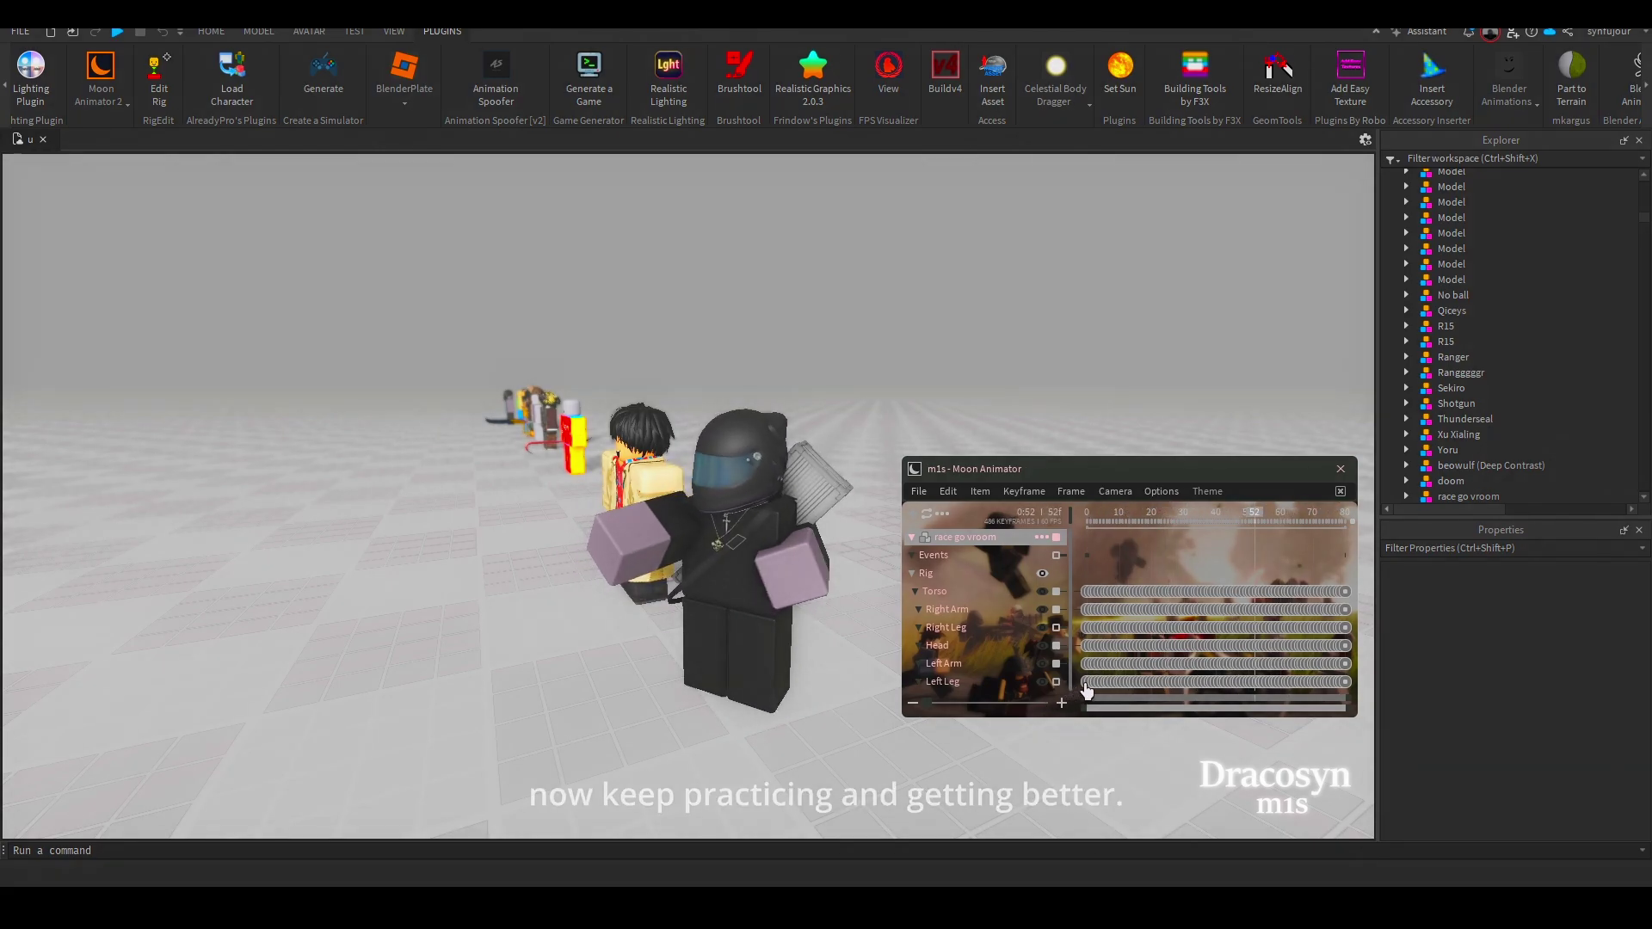
key("Delete")
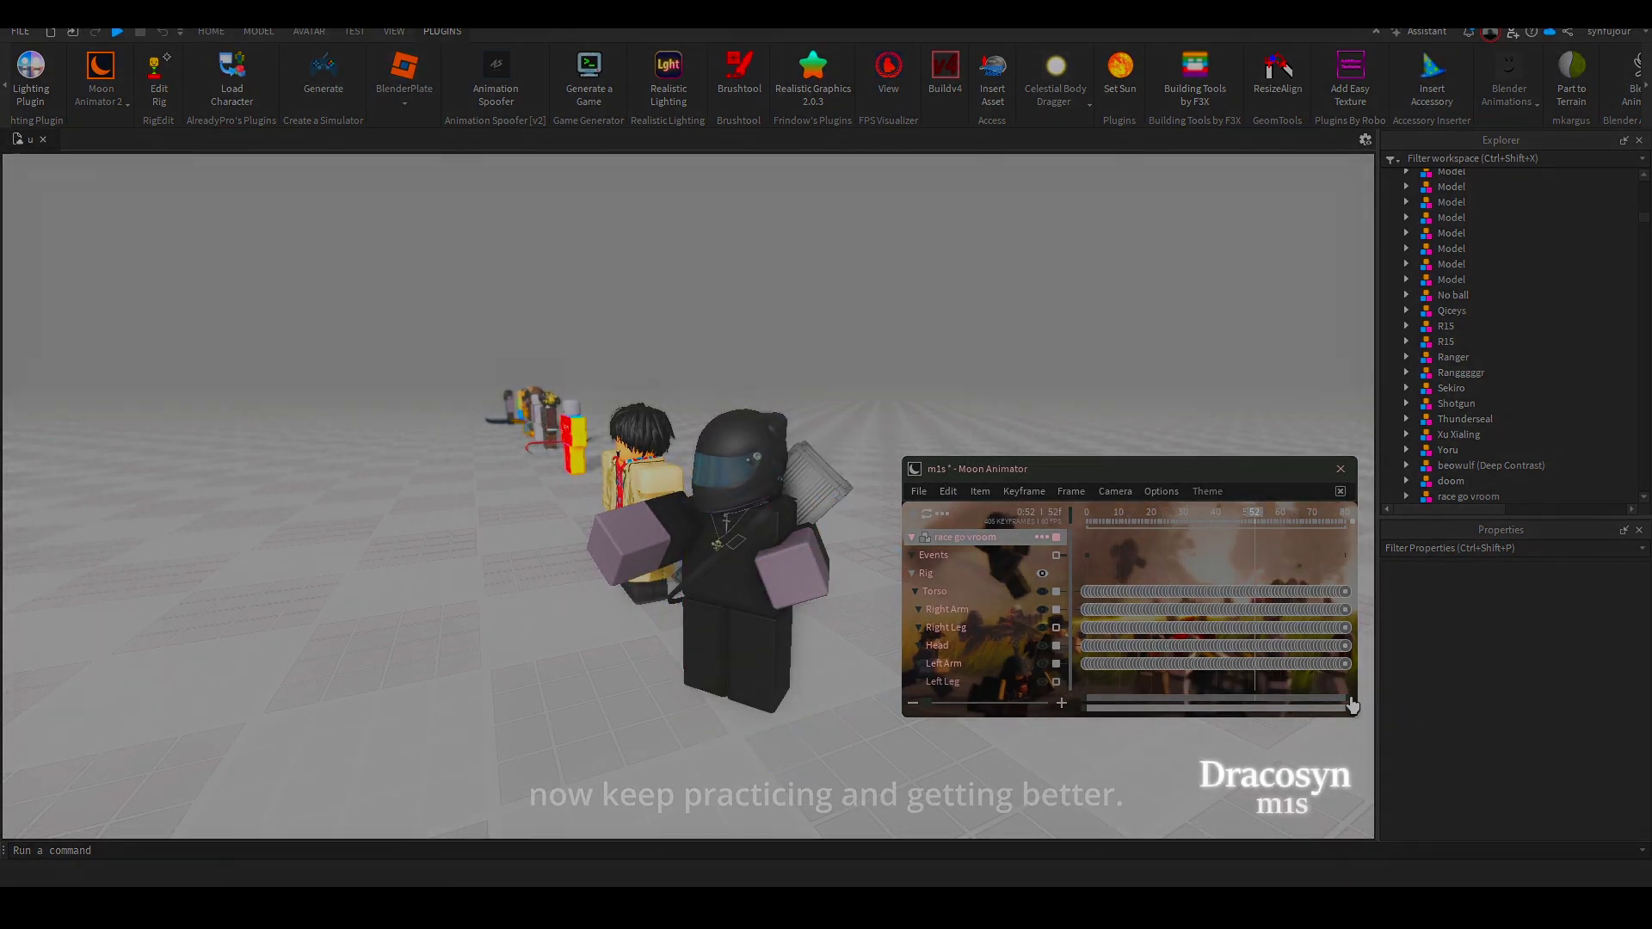
left_click(1254, 628)
key("Delete")
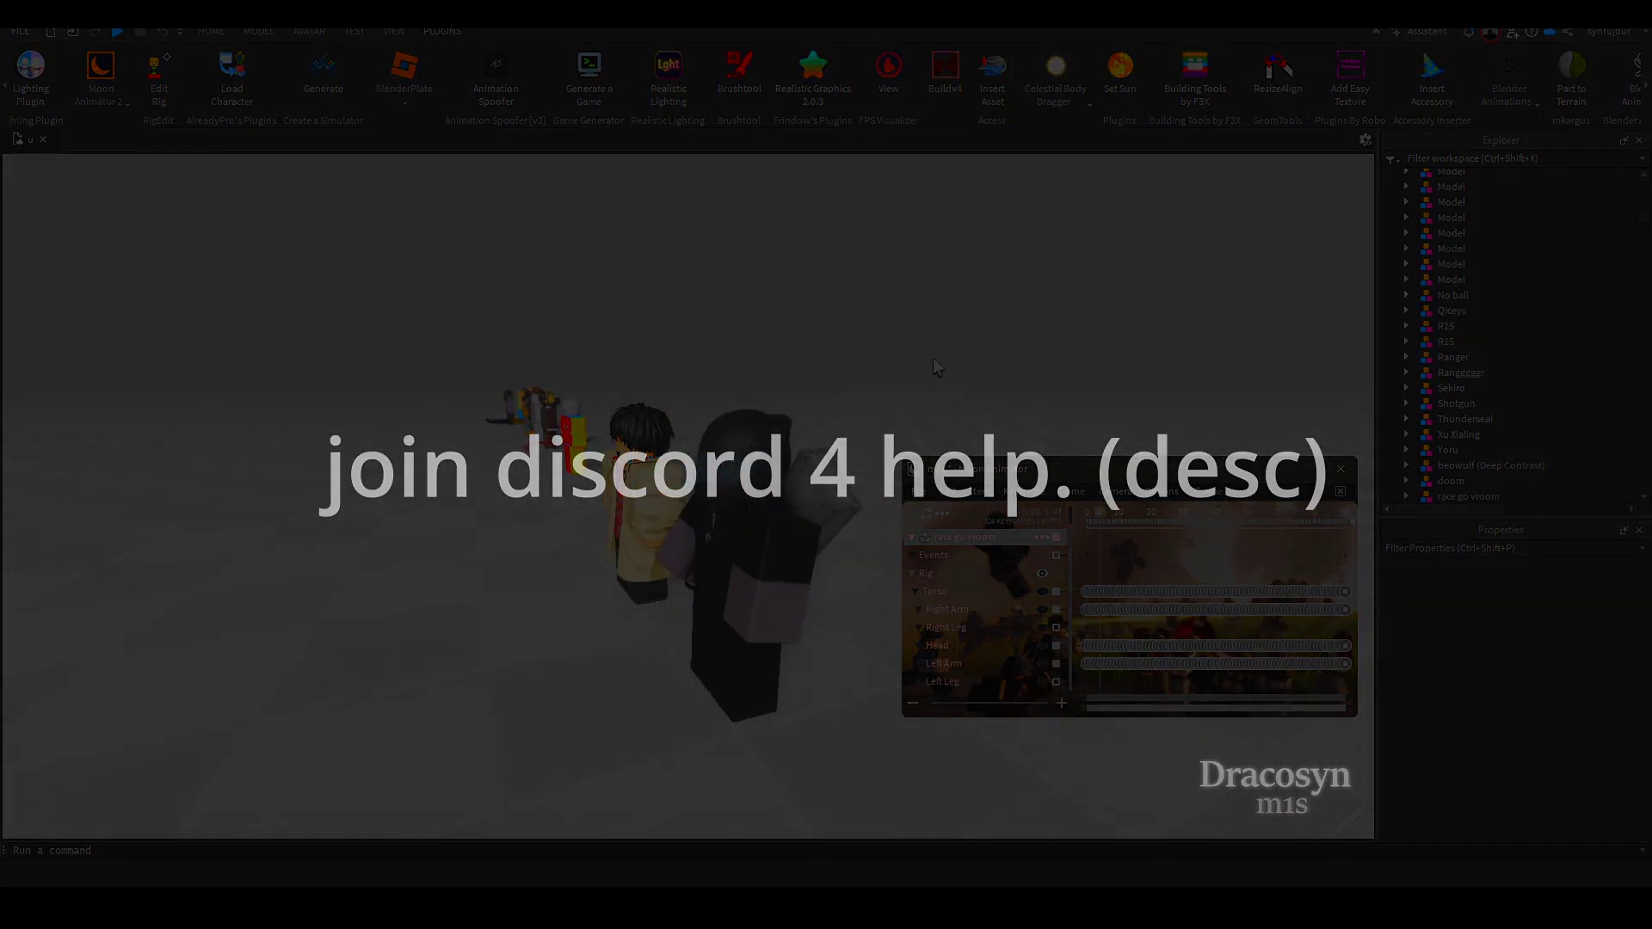